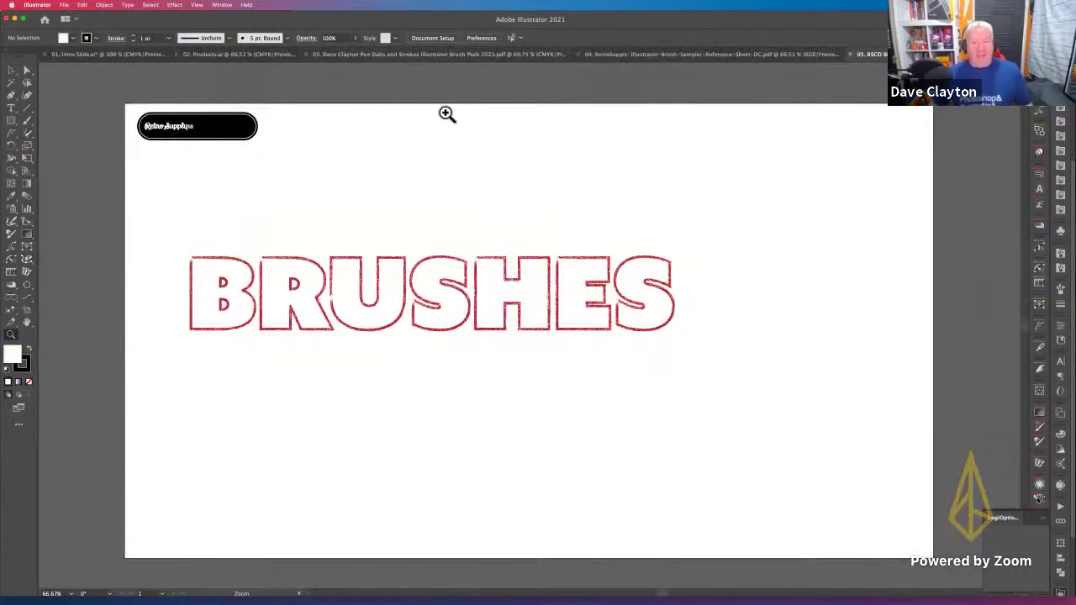
Step: Show the Brushes panel and float it over the artboard beside the BRUSHES lettering
{"action": "left_click", "coordinate": [1061, 294]}
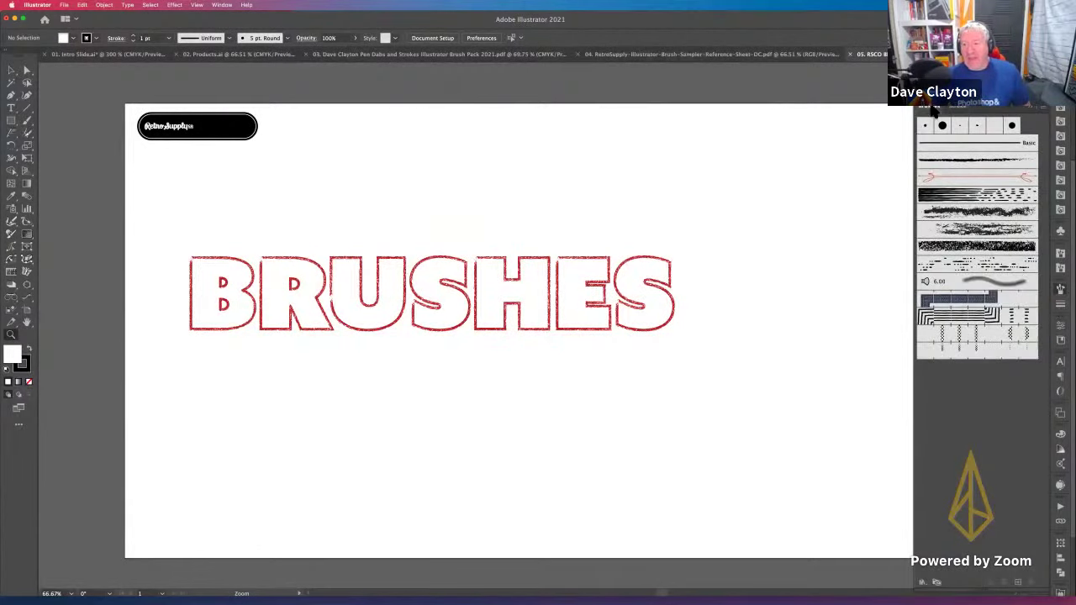
{"action": "left_click_drag", "start_coordinate": [921, 108], "coordinate": [720, 77]}
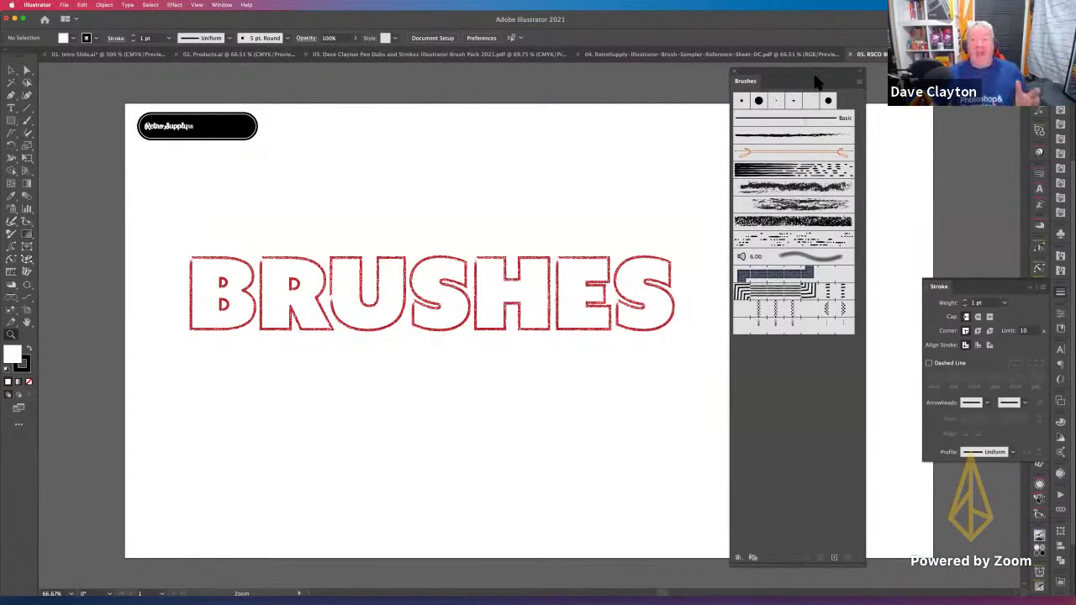
{"action": "left_click_drag", "start_coordinate": [809, 77], "coordinate": [809, 75]}
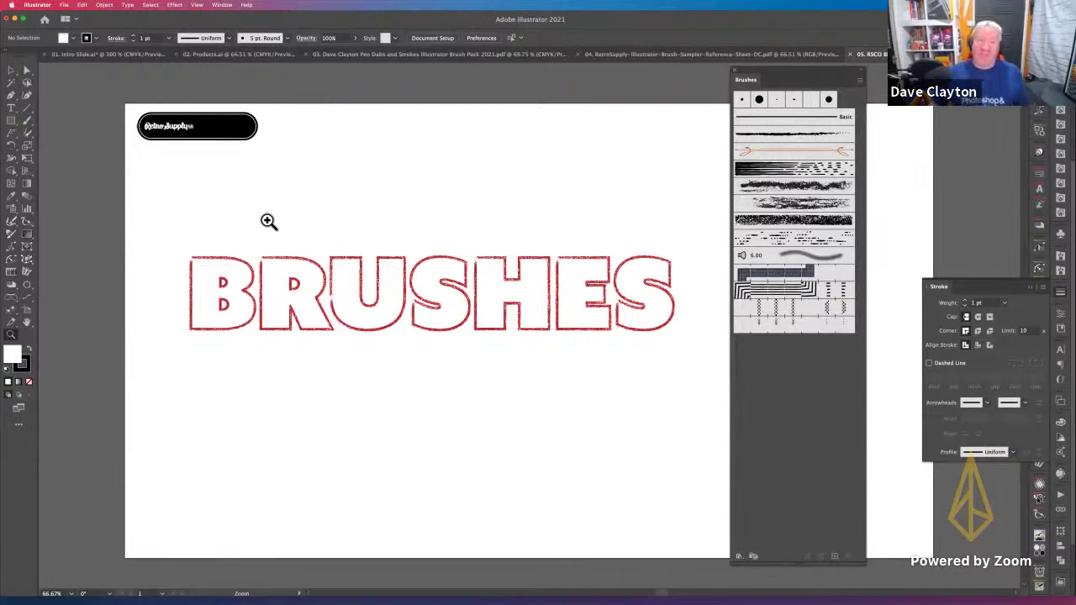
Step: Select the BRUSHES lettering and show the stroke and fill attributes of its contents in a floating Appearance panel beside the brushes
{"action": "left_click", "coordinate": [11, 71]}
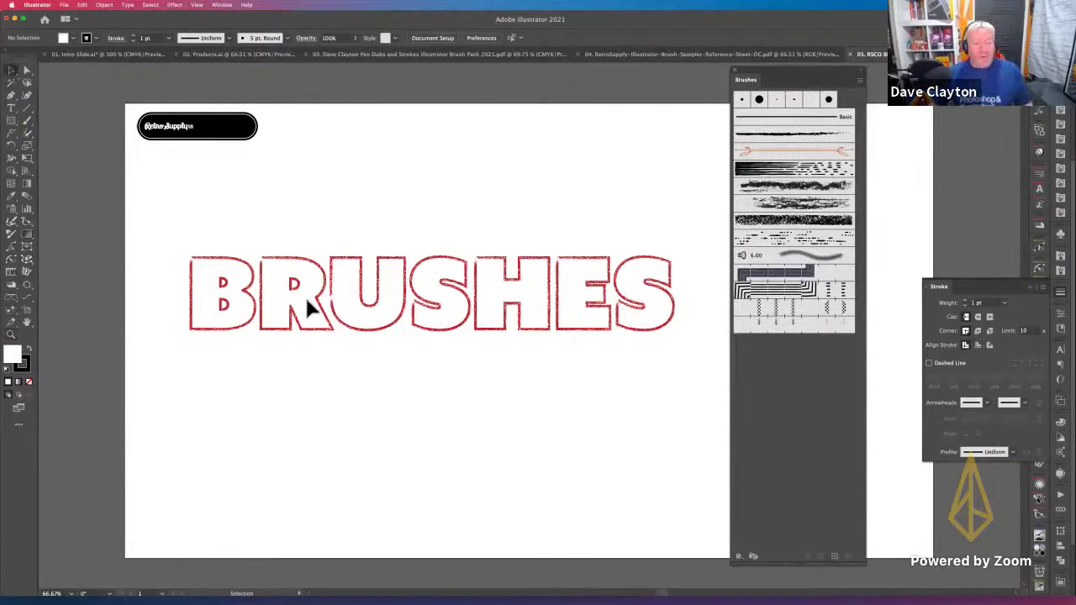
{"action": "left_click", "coordinate": [336, 307]}
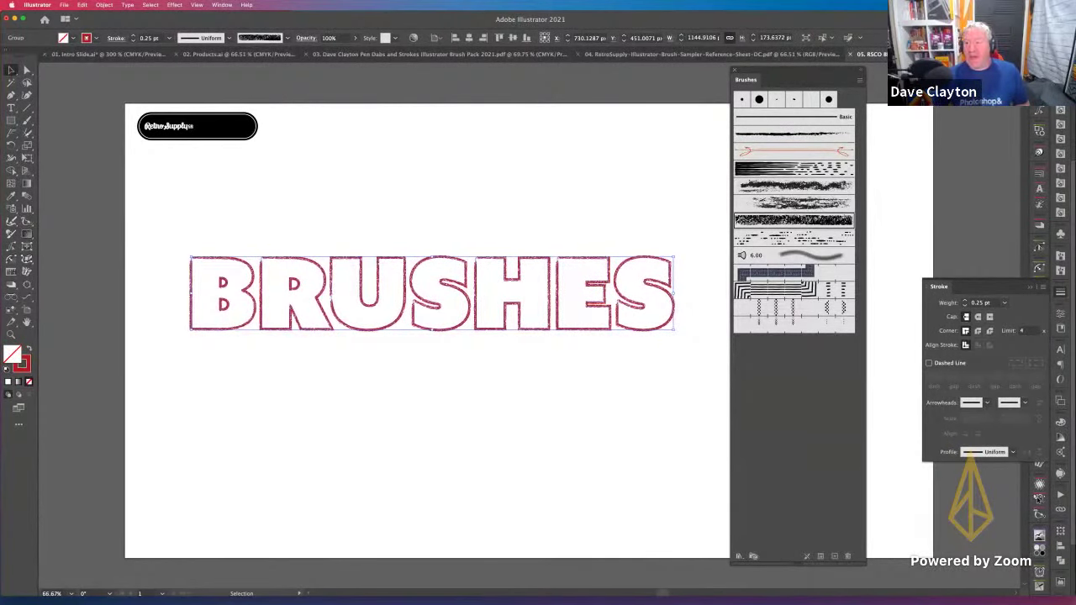
{"action": "left_click_drag", "start_coordinate": [975, 286], "coordinate": [975, 417]}
{"action": "key", "text": "shift+F6"}
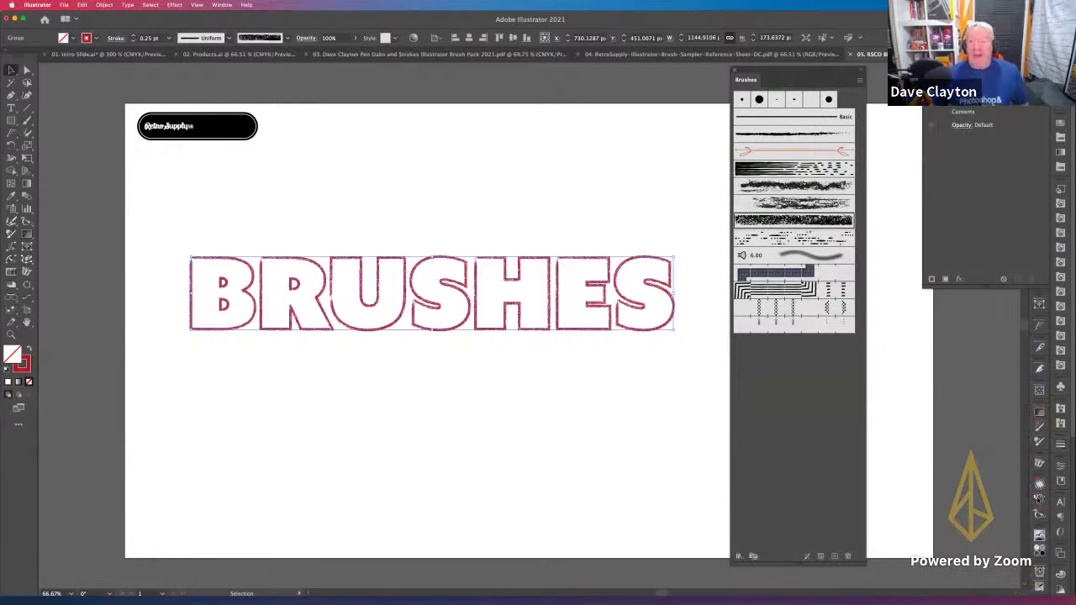
{"action": "left_click_drag", "start_coordinate": [1016, 63], "coordinate": [975, 108]}
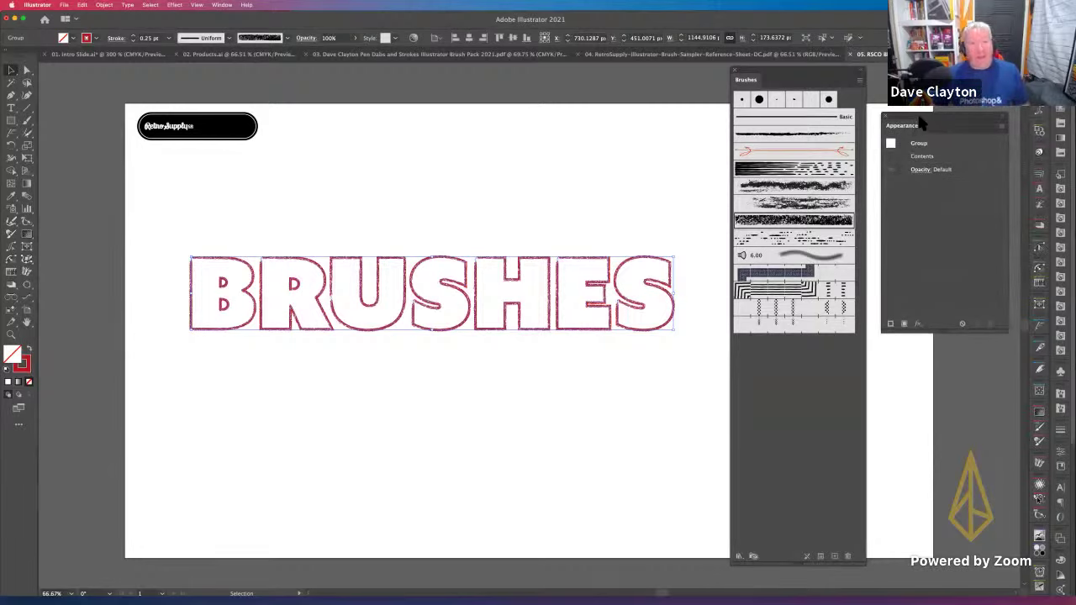
{"action": "left_click_drag", "start_coordinate": [921, 119], "coordinate": [924, 79]}
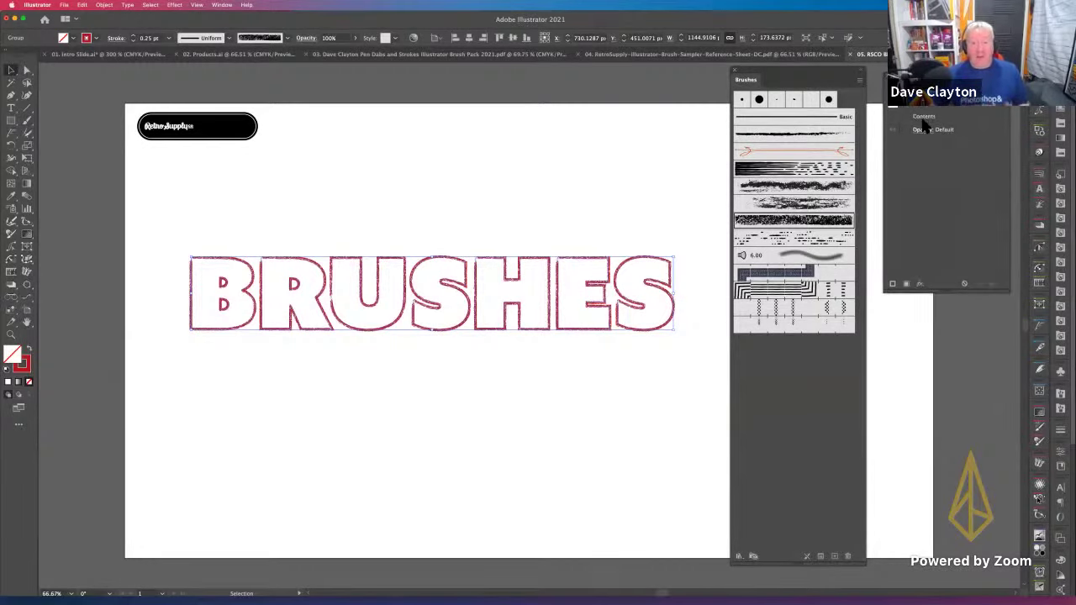
{"action": "double_click", "coordinate": [924, 117]}
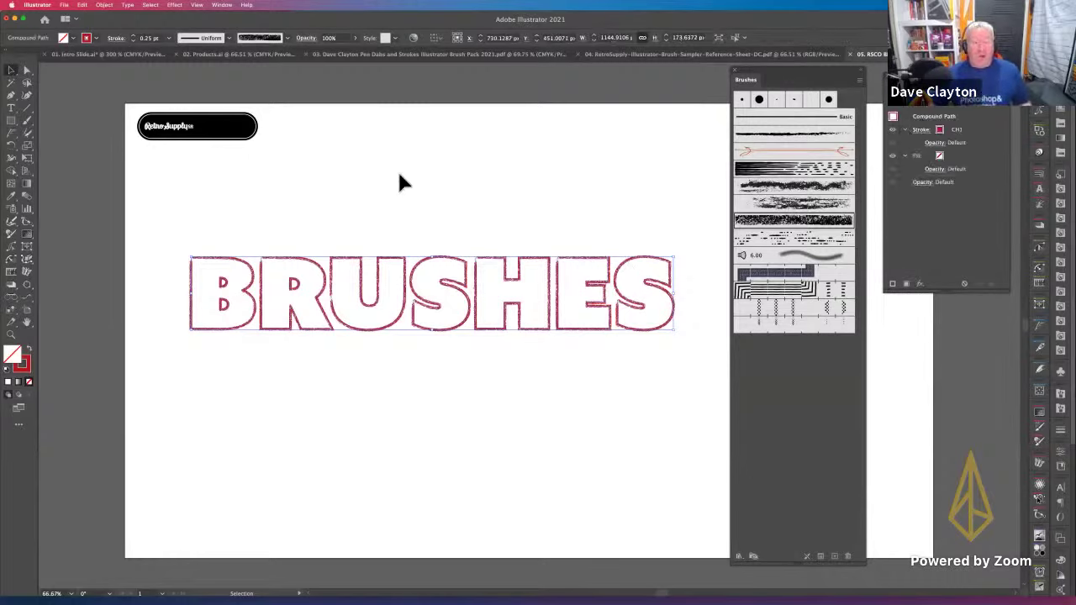
Step: Move the BRUSHES lettering upward and delete it from the artboard
{"action": "left_click_drag", "start_coordinate": [455, 264], "coordinate": [460, 235]}
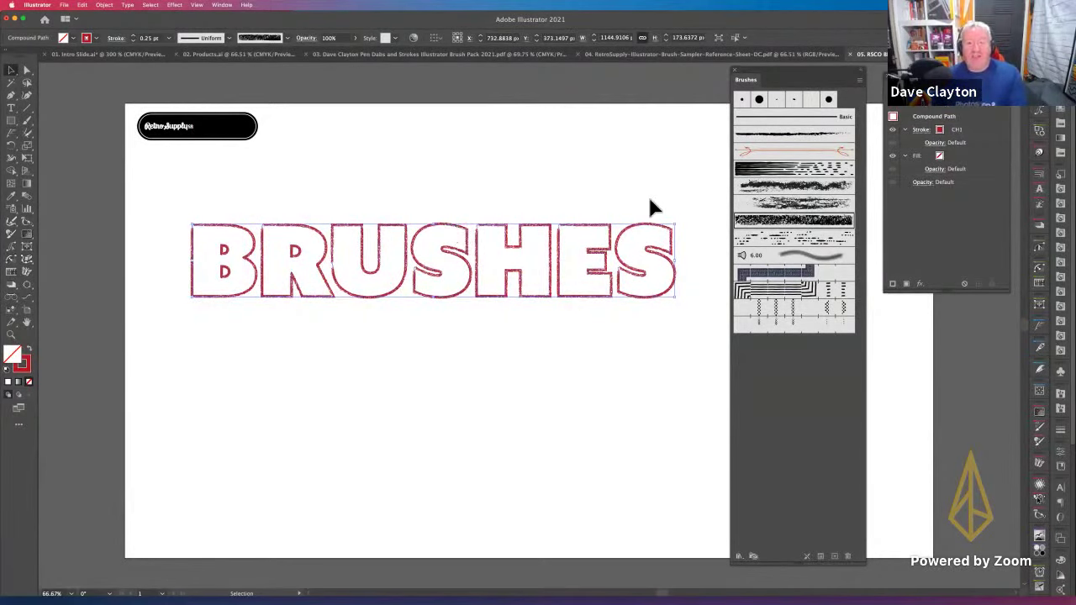
{"action": "key", "text": "Delete"}
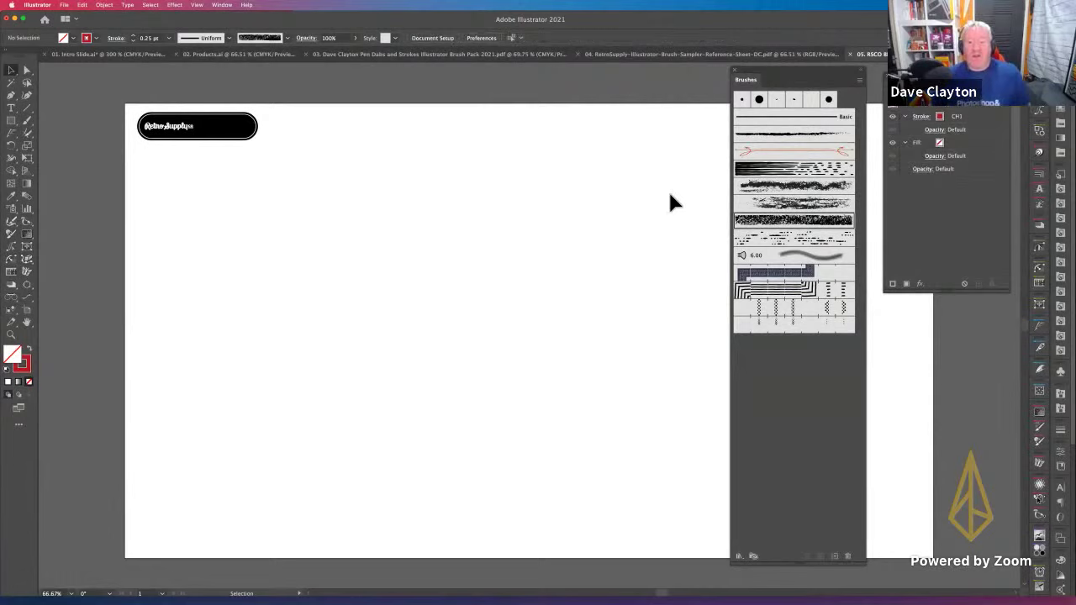
Step: Draw a horizontal line about 872 px long in the upper half of the artboard, give it a 14 pt stroke and shift it slightly
{"action": "left_click", "coordinate": [27, 108]}
{"action": "left_click_drag", "start_coordinate": [242, 247], "coordinate": [611, 247]}
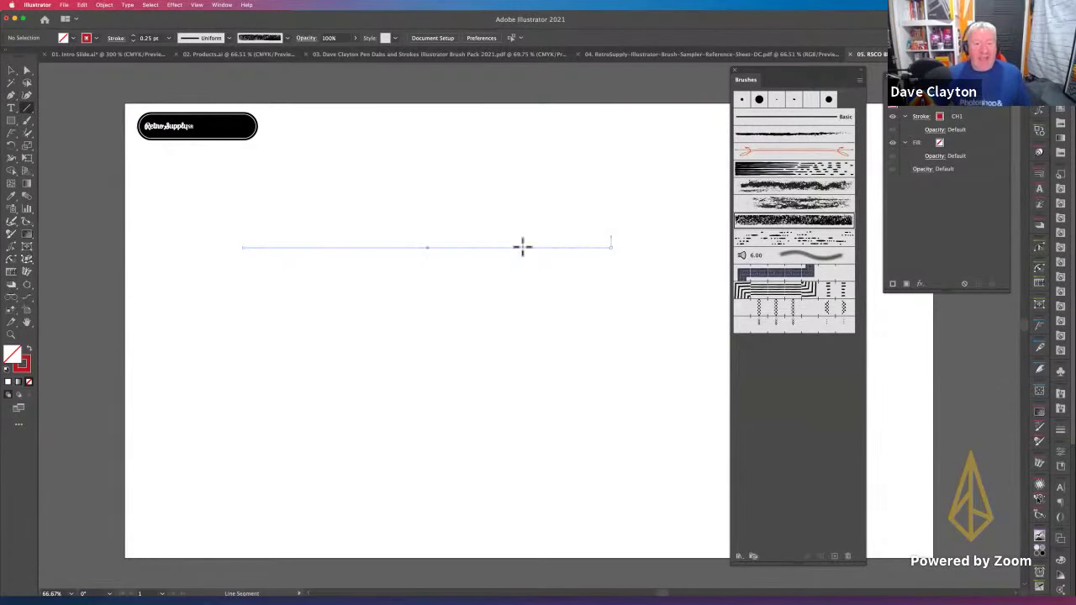
{"action": "left_click", "coordinate": [169, 39]}
{"action": "left_click", "coordinate": [185, 106]}
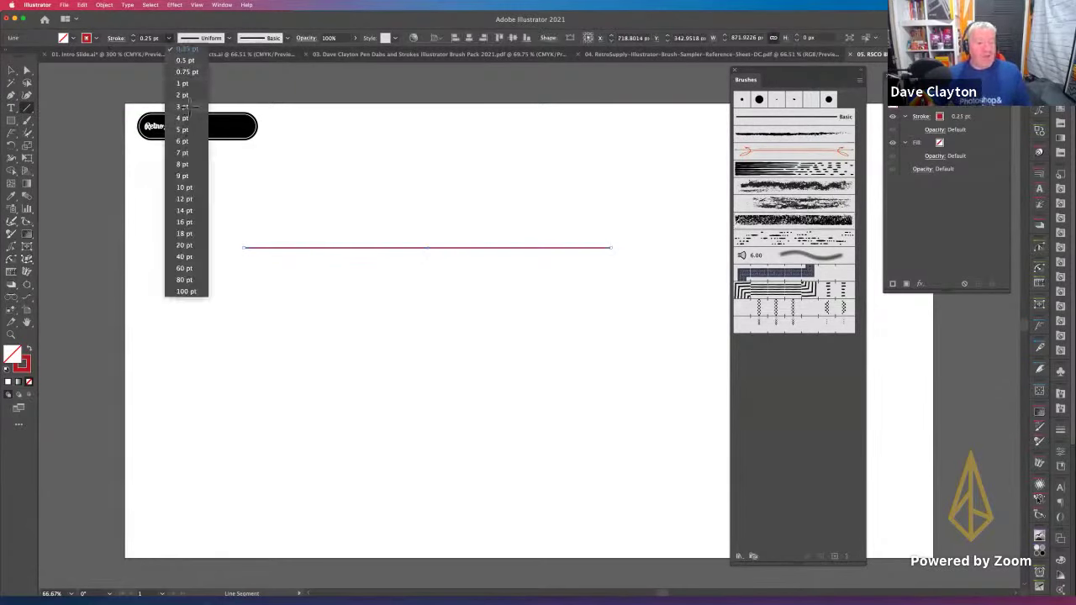
{"action": "left_click", "coordinate": [169, 39]}
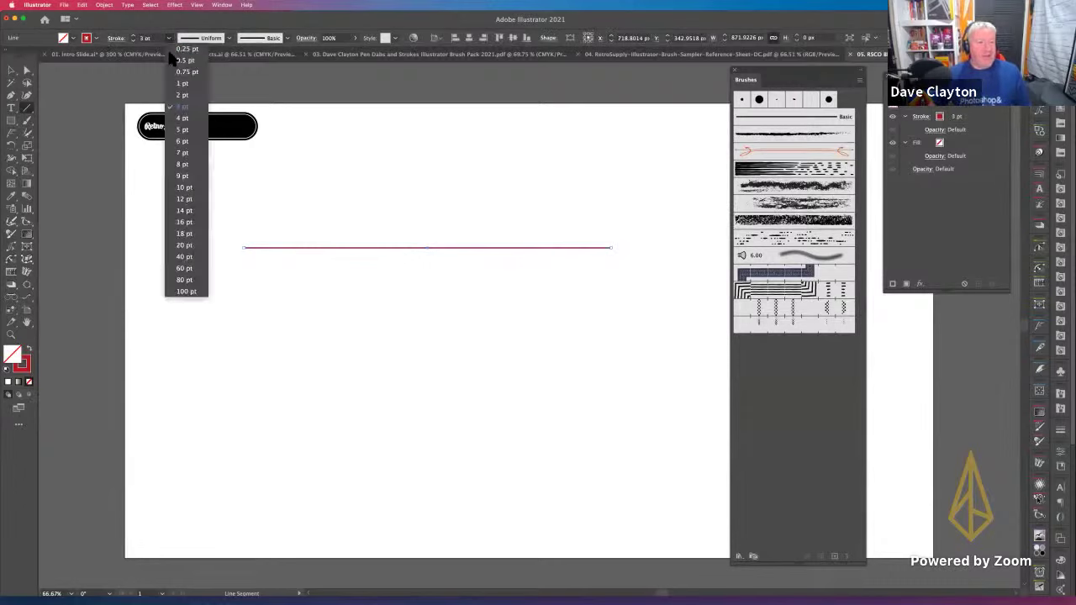
{"action": "left_click", "coordinate": [182, 211]}
{"action": "key", "text": "v"}
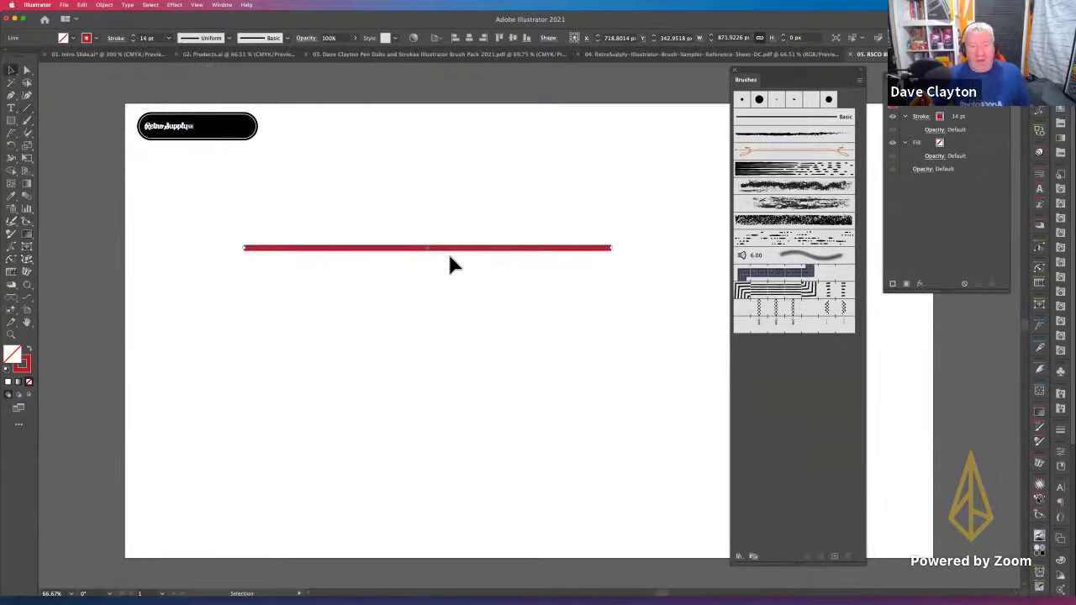
{"action": "left_click_drag", "start_coordinate": [471, 250], "coordinate": [497, 266]}
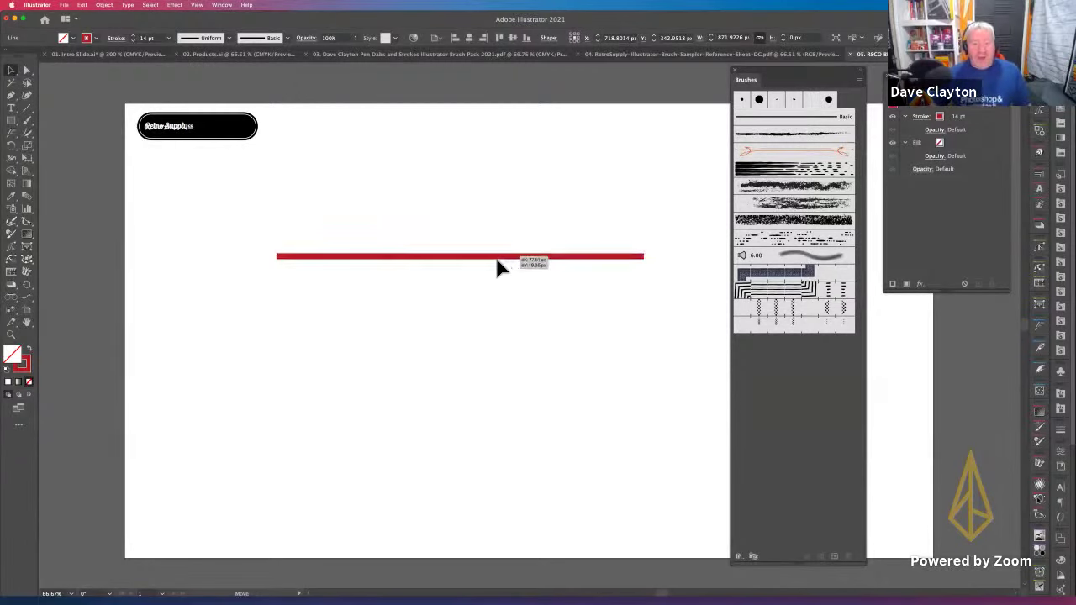
Step: Try the Etch Short 18, Wax and Oil 03 and Wax and Oil 15 brushes on the line, settle on Multiple Line Brush and move it up
{"action": "left_click", "coordinate": [794, 172]}
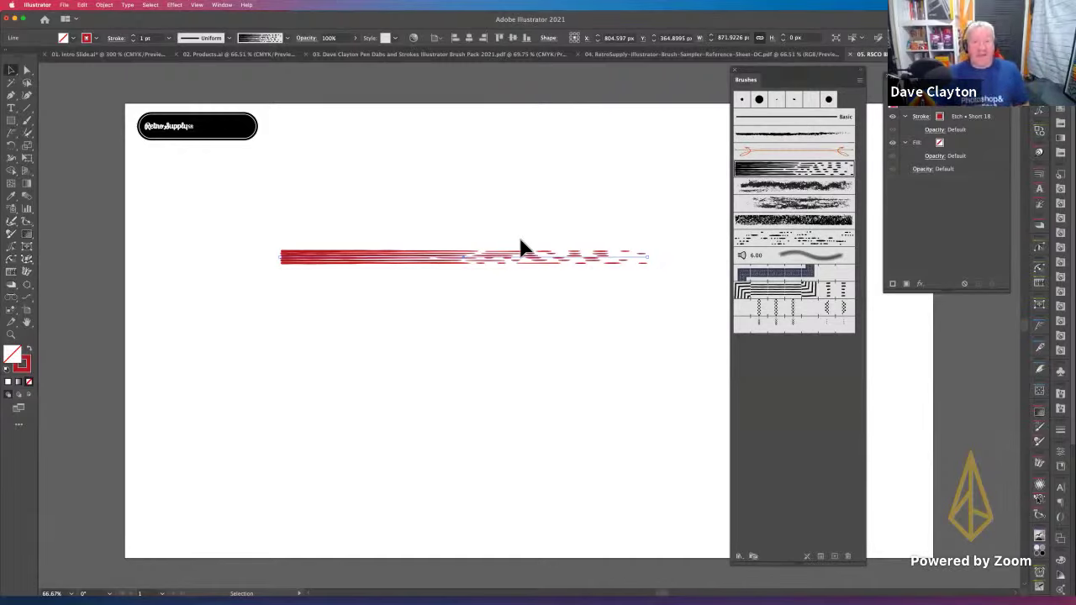
{"action": "left_click", "coordinate": [771, 193]}
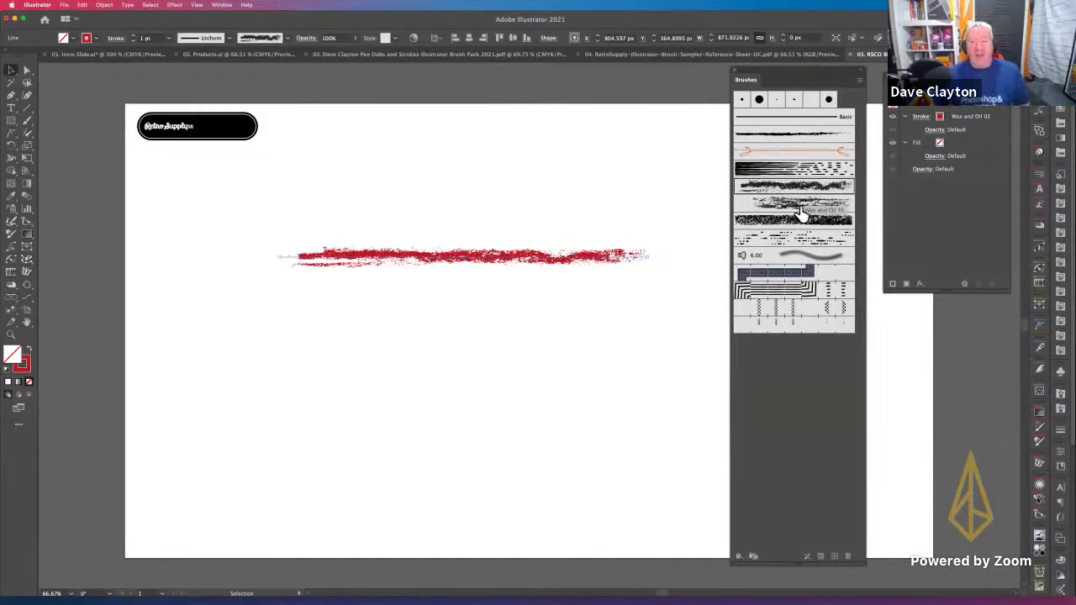
{"action": "left_click", "coordinate": [786, 208]}
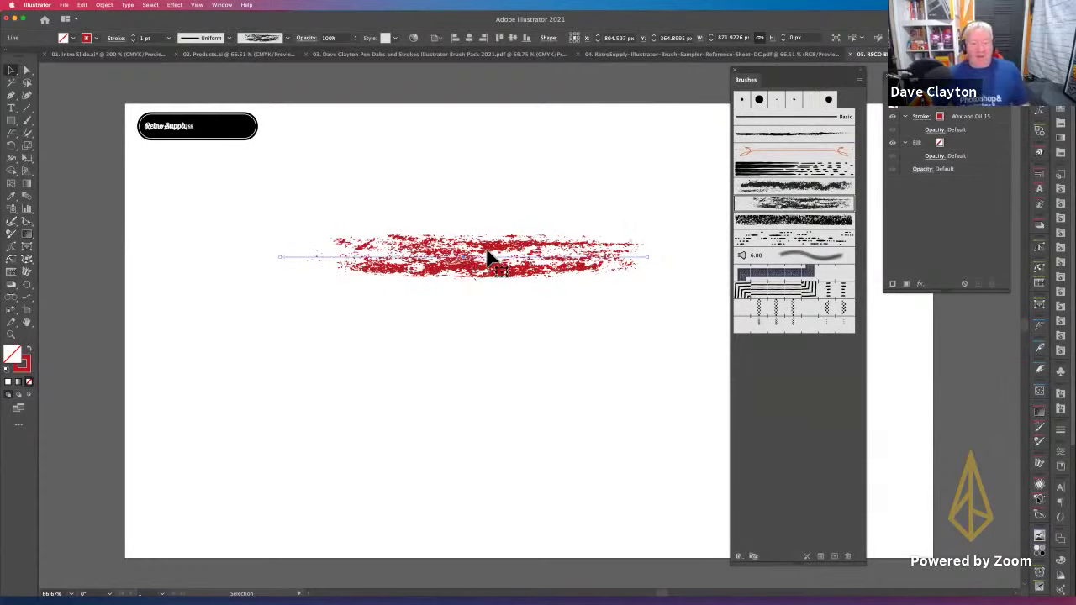
{"action": "left_click", "coordinate": [773, 291]}
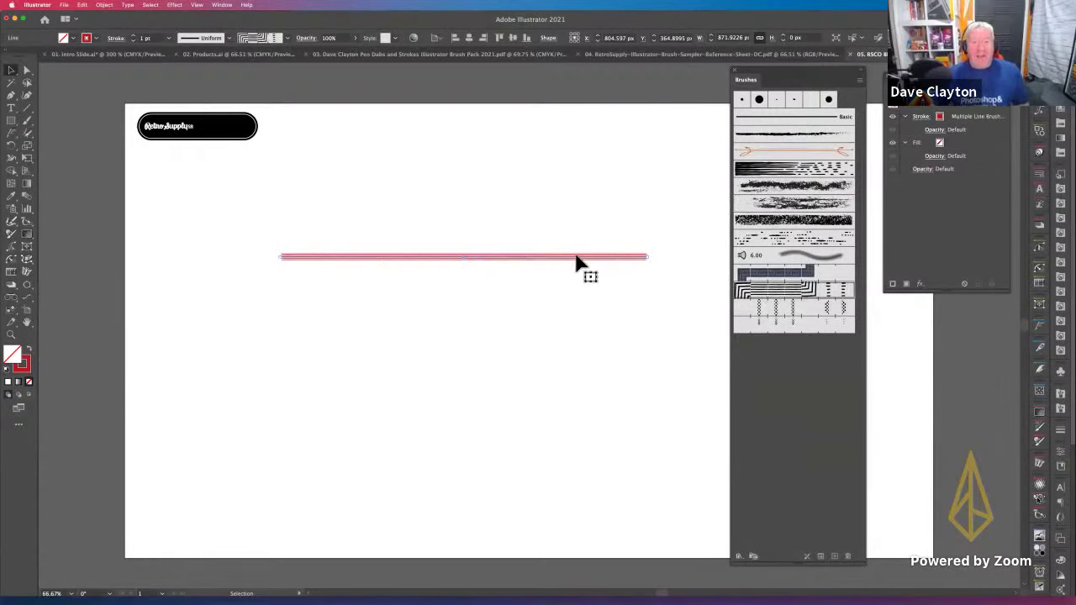
{"action": "left_click_drag", "start_coordinate": [514, 257], "coordinate": [509, 206]}
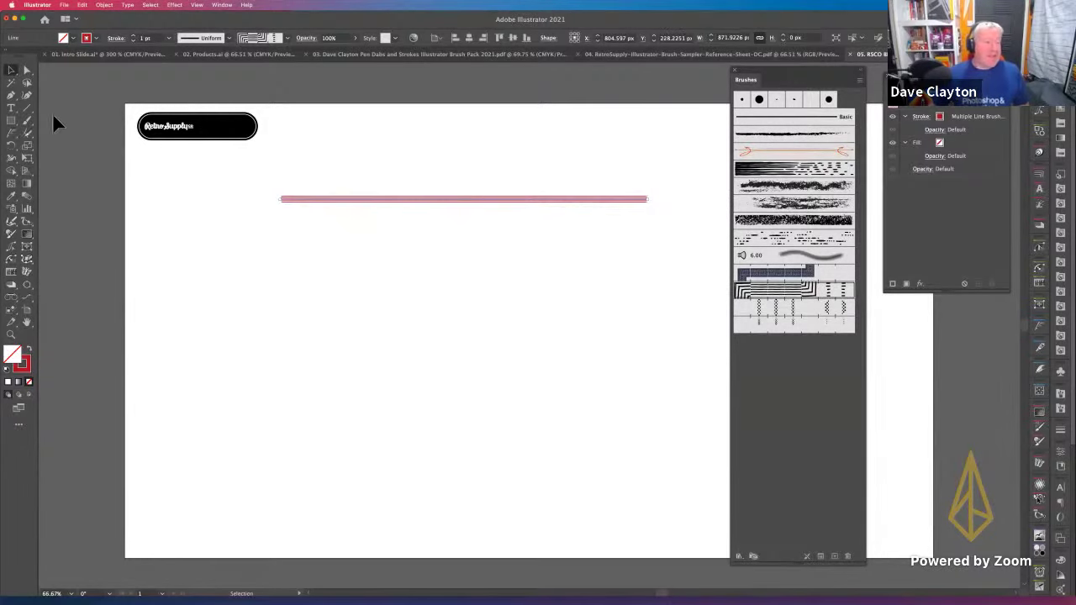
Step: Add Lorem ipsum placeholder text below the line and set its font to Futura PT Extra Bold
{"action": "left_click", "coordinate": [12, 107]}
{"action": "left_click", "coordinate": [406, 325]}
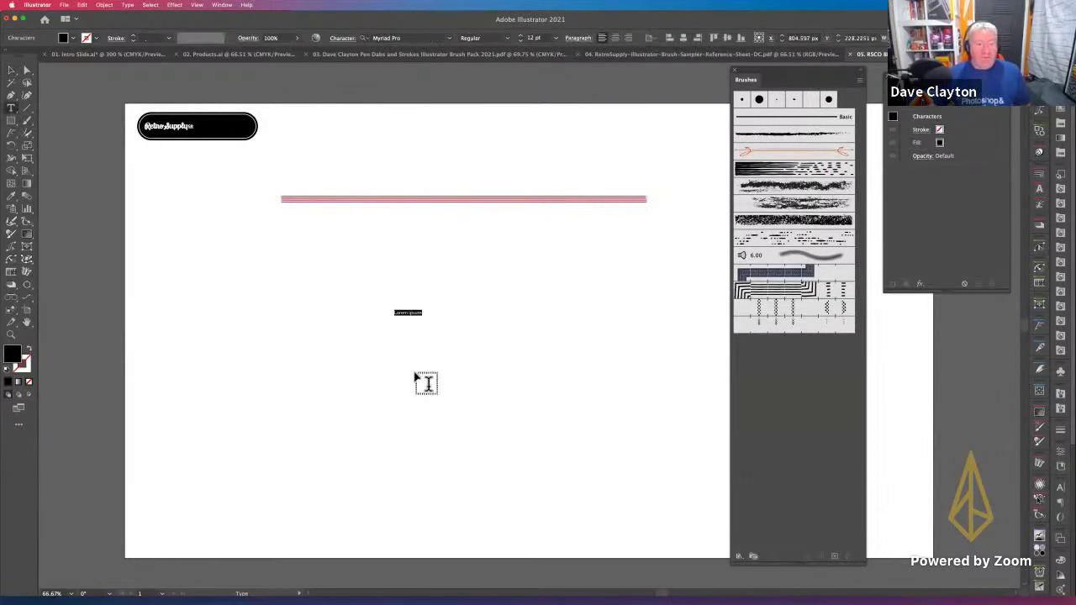
{"action": "left_click", "coordinate": [366, 40]}
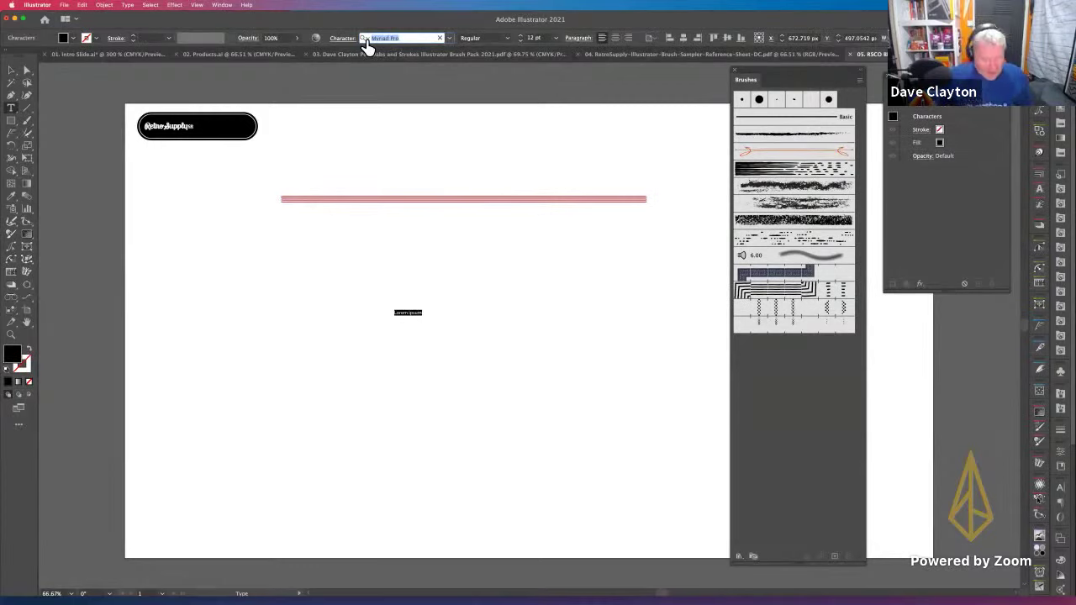
{"action": "type", "text": "futura"}
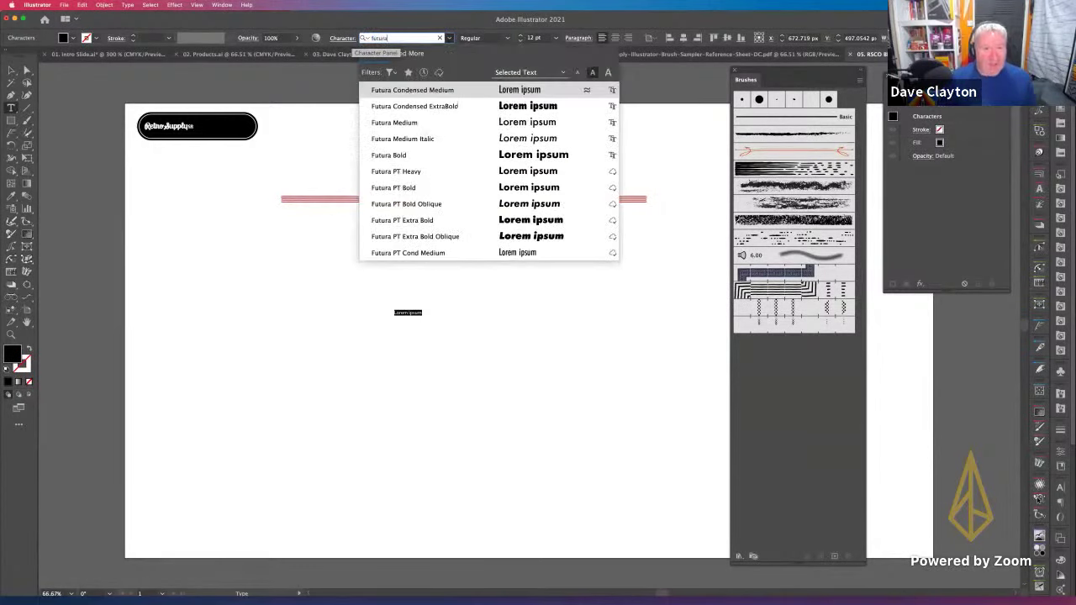
{"action": "left_click", "coordinate": [445, 221]}
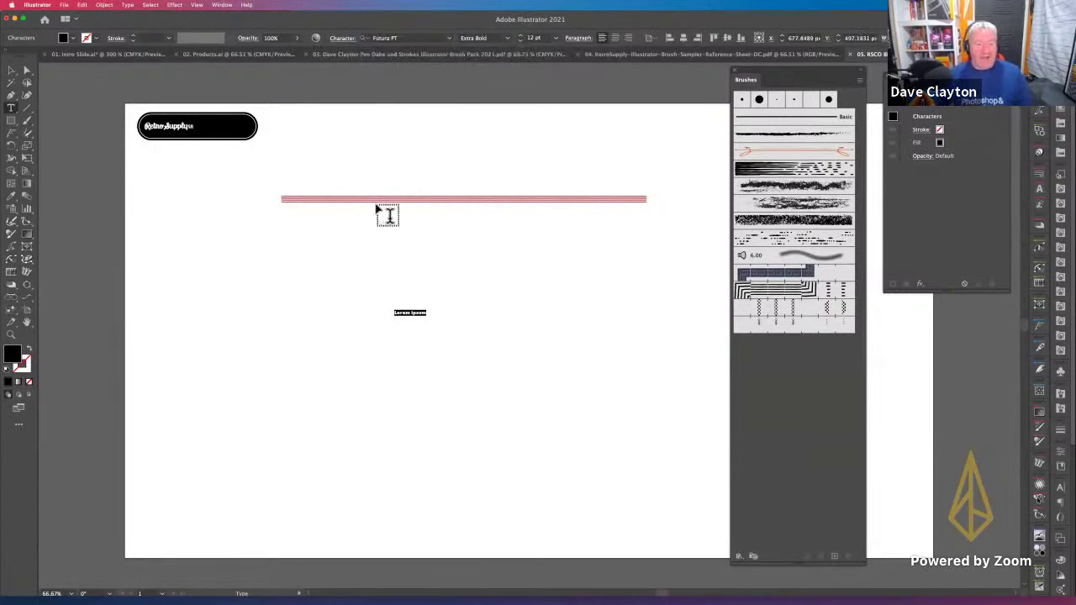
{"action": "key", "text": "Escape"}
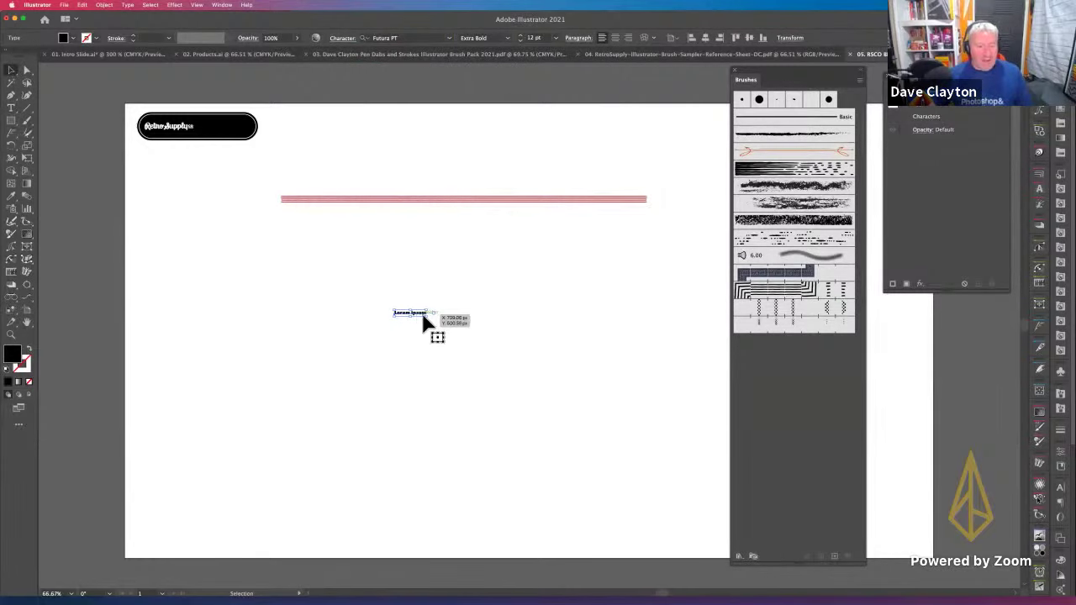
Step: Enlarge the Lorem ipsum text to about 170 pt and place it beneath the line
{"action": "left_click_drag", "start_coordinate": [432, 320], "coordinate": [458, 290]}
{"action": "left_click_drag", "start_coordinate": [529, 303], "coordinate": [715, 463]}
{"action": "left_click_drag", "start_coordinate": [589, 308], "coordinate": [570, 364]}
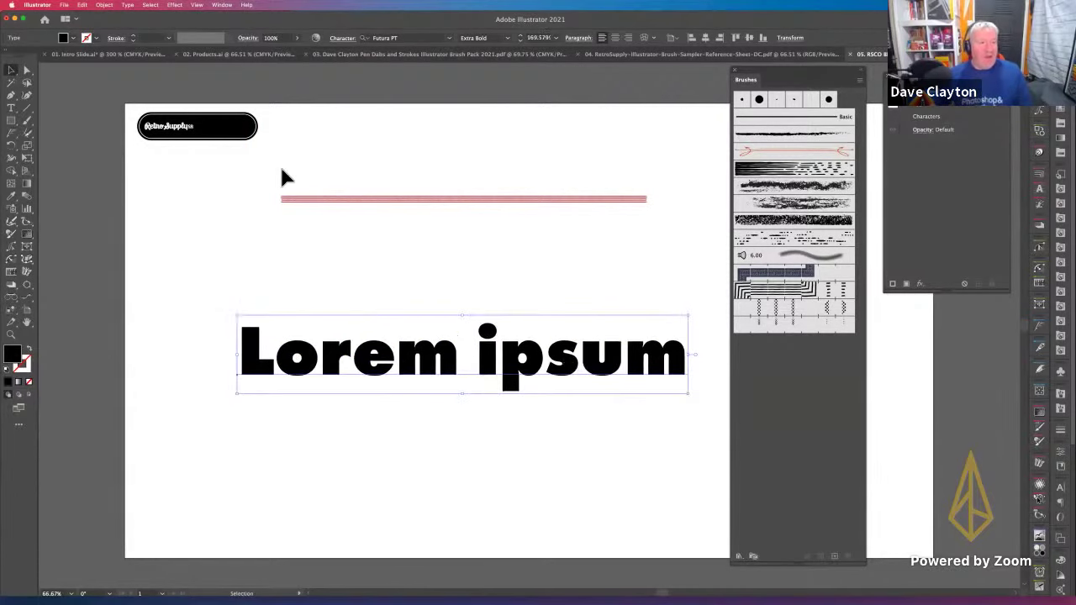
Step: Convert the Lorem ipsum text to outlines and nudge the lettering slightly up and to the left
{"action": "left_click", "coordinate": [128, 5]}
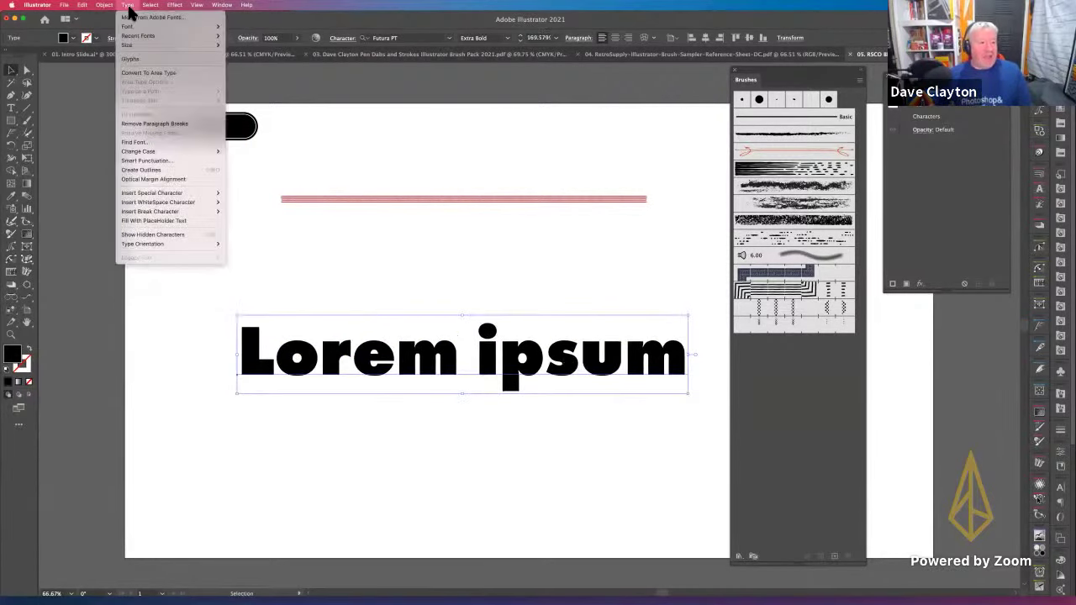
{"action": "left_click", "coordinate": [143, 170]}
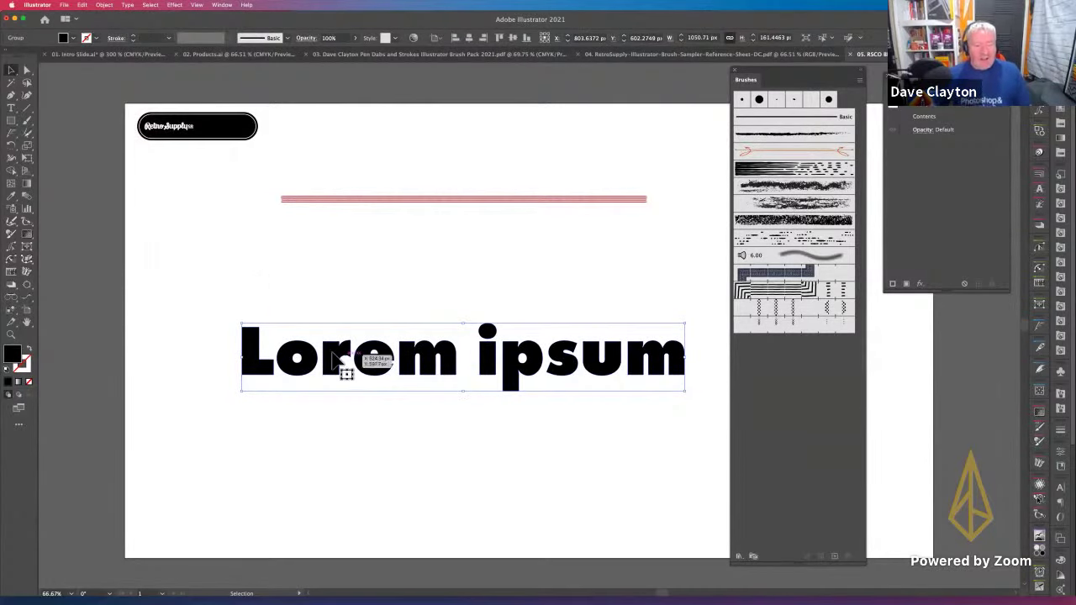
{"action": "left_click_drag", "start_coordinate": [335, 357], "coordinate": [318, 341]}
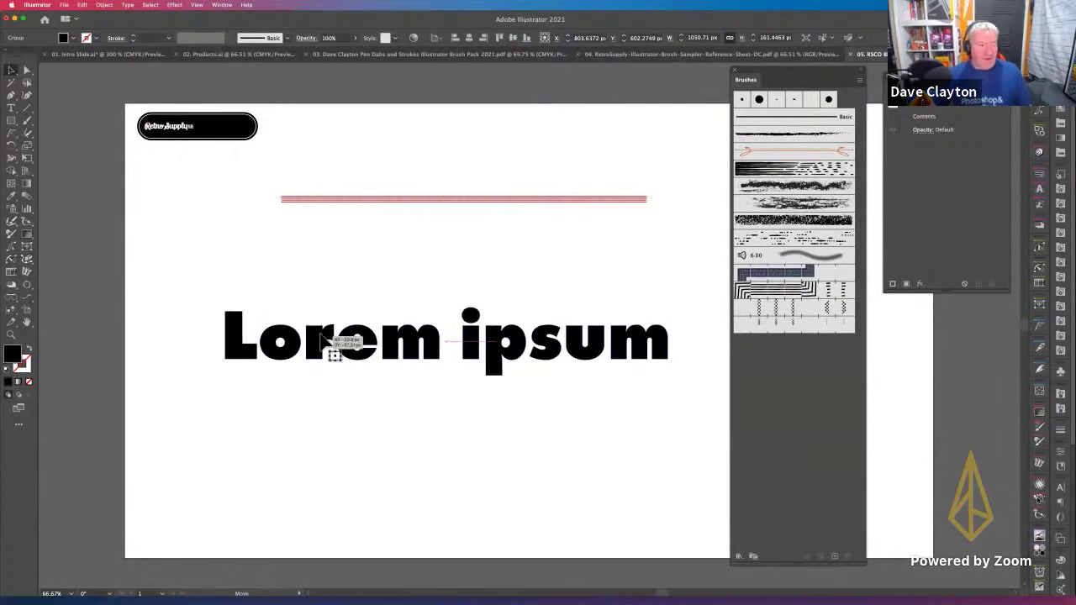
Step: Swap the outlined lettering's fill and stroke, set a 4 pt stroke in magenta-pink and deselect it
{"action": "left_click", "coordinate": [29, 350]}
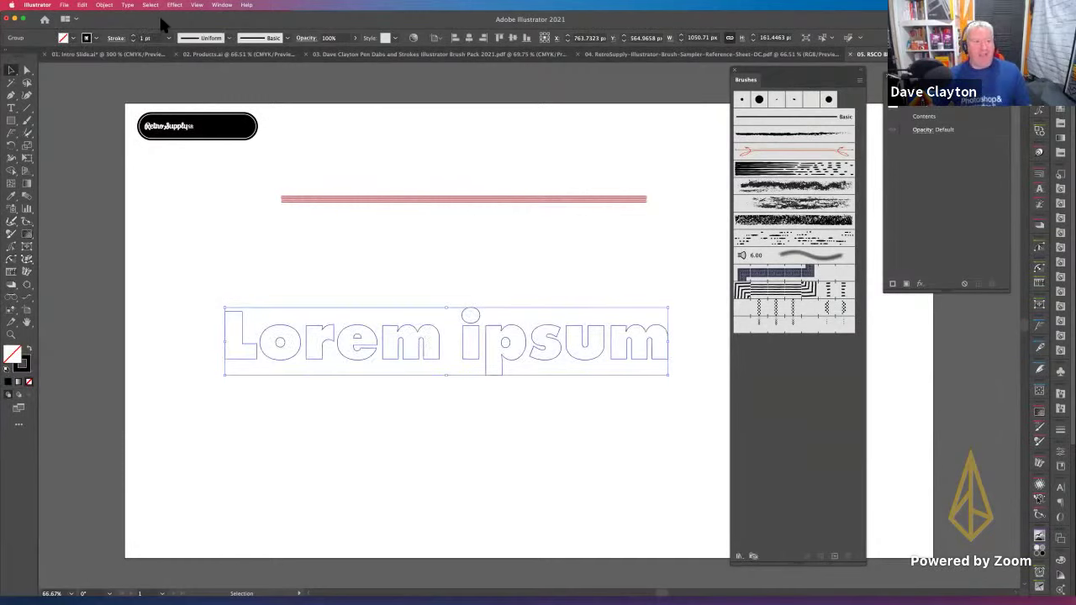
{"action": "left_click", "coordinate": [133, 35]}
{"action": "left_click", "coordinate": [133, 35]}
{"action": "left_click", "coordinate": [133, 36]}
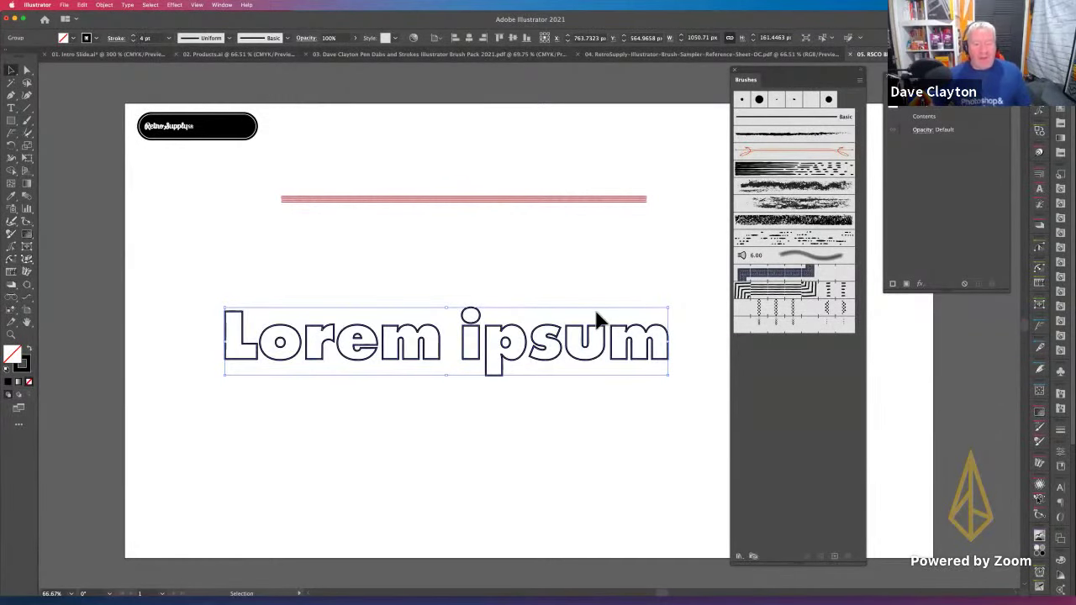
{"action": "left_click", "coordinate": [86, 39]}
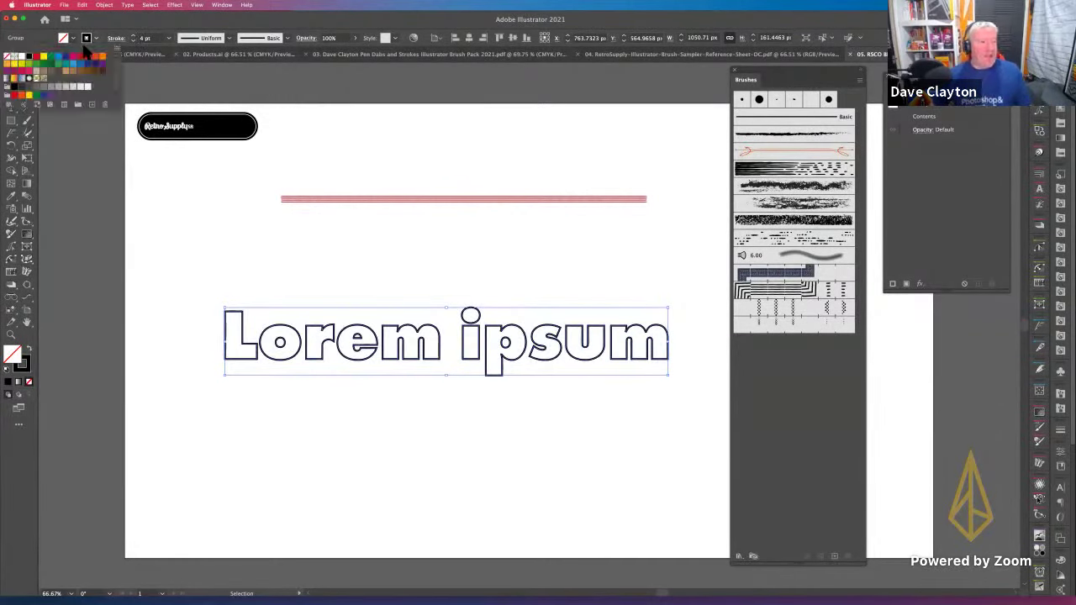
{"action": "left_click", "coordinate": [79, 63]}
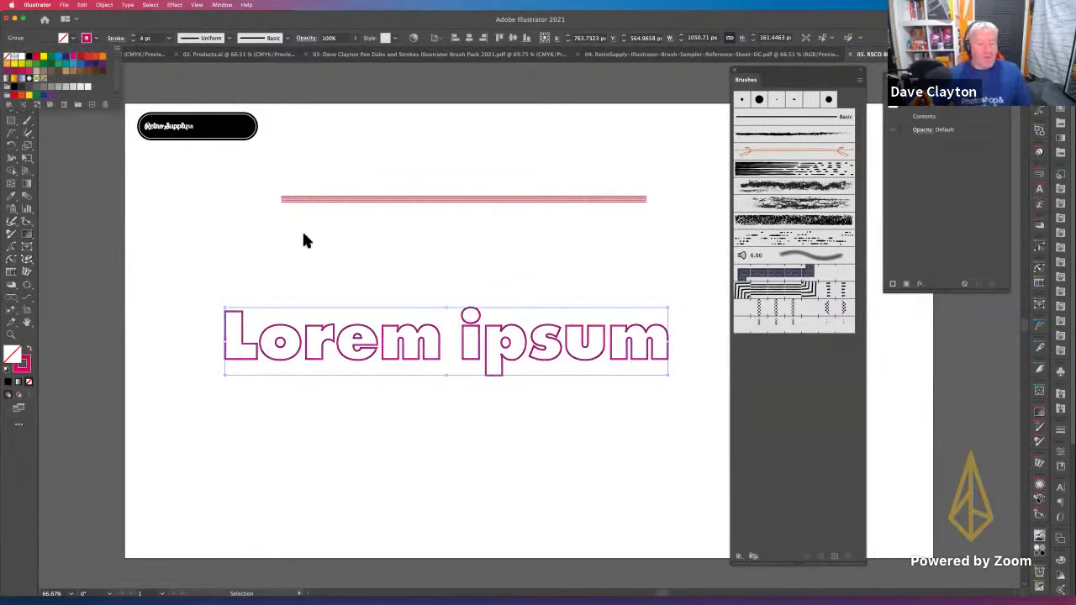
{"action": "left_click", "coordinate": [289, 276]}
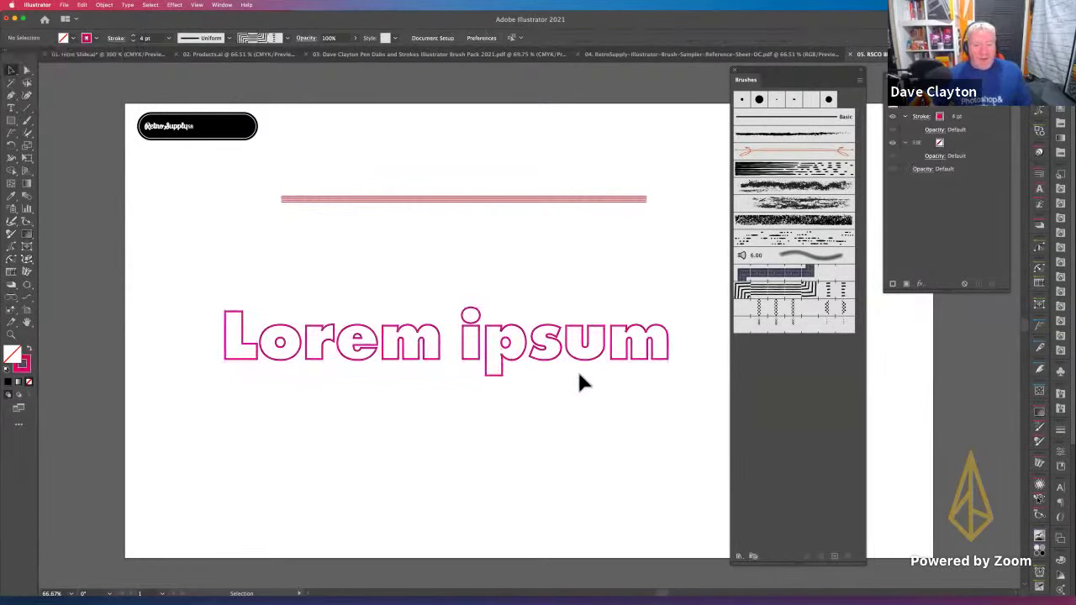
Step: Apply the Multiple Line pattern brush to the outlined Lorem ipsum lettering
{"action": "left_click", "coordinate": [660, 336]}
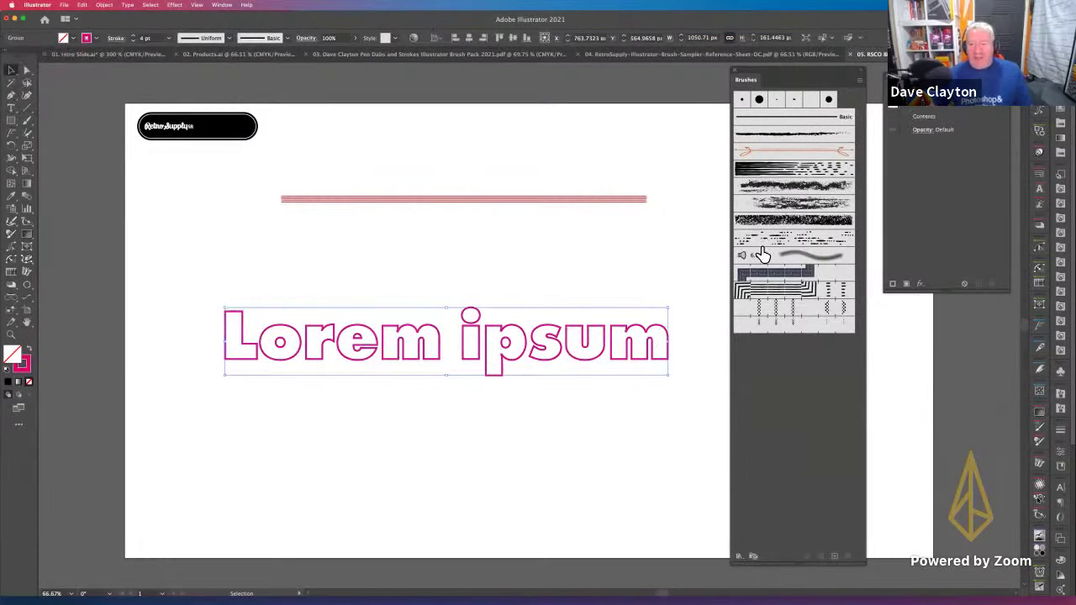
{"action": "left_click", "coordinate": [781, 296]}
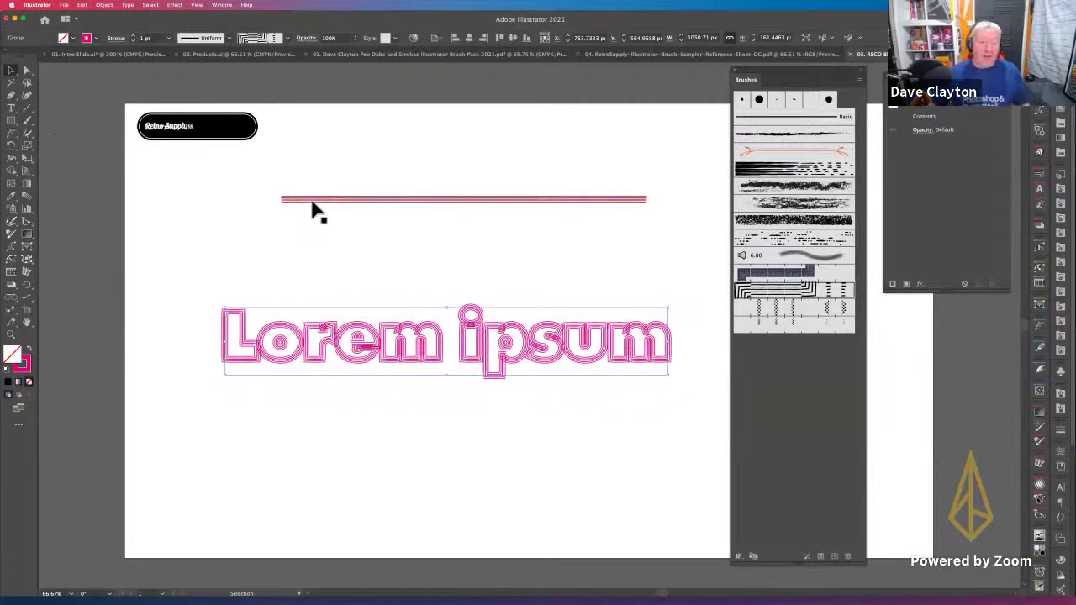
Step: Delete the lettering and paint an S-shaped curve below the line with the Multiple Line brush
{"action": "left_click", "coordinate": [27, 119]}
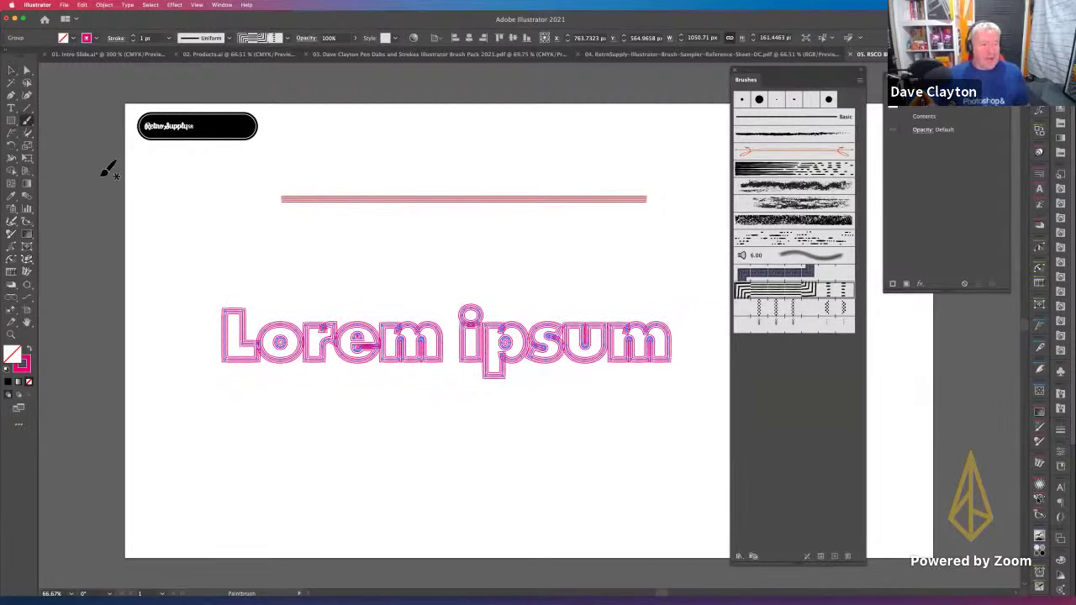
{"action": "left_click", "coordinate": [11, 71]}
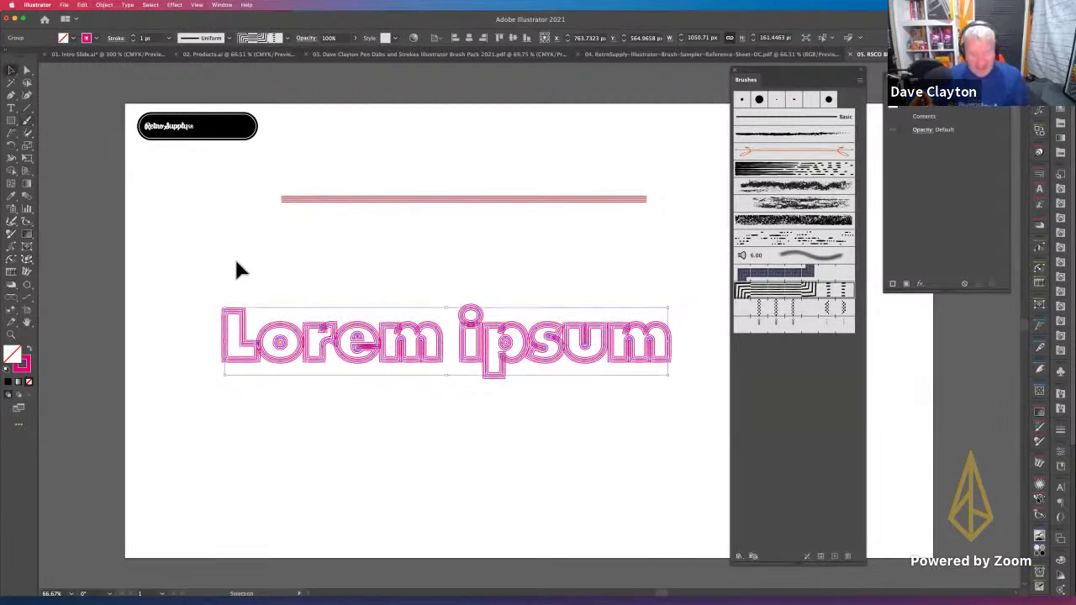
{"action": "key", "text": "Delete"}
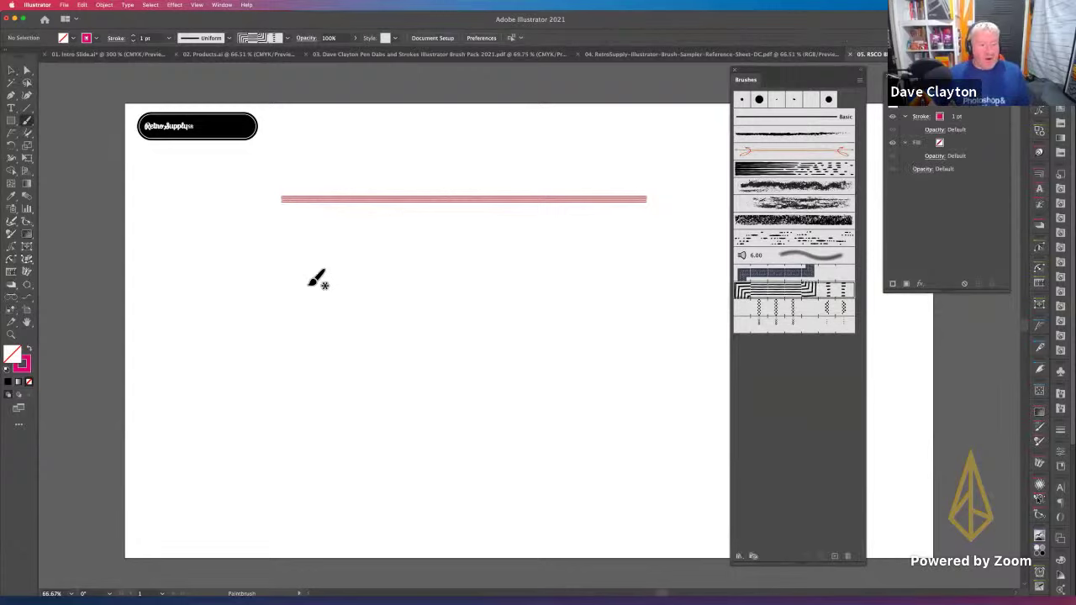
{"action": "mouse_move", "coordinate": [306, 278]}
{"action": "left_mouse_down"}
{"action": "mouse_move", "coordinate": [343, 334]}
{"action": "mouse_move", "coordinate": [470, 349]}
{"action": "mouse_move", "coordinate": [565, 429]}
{"action": "left_mouse_up"}
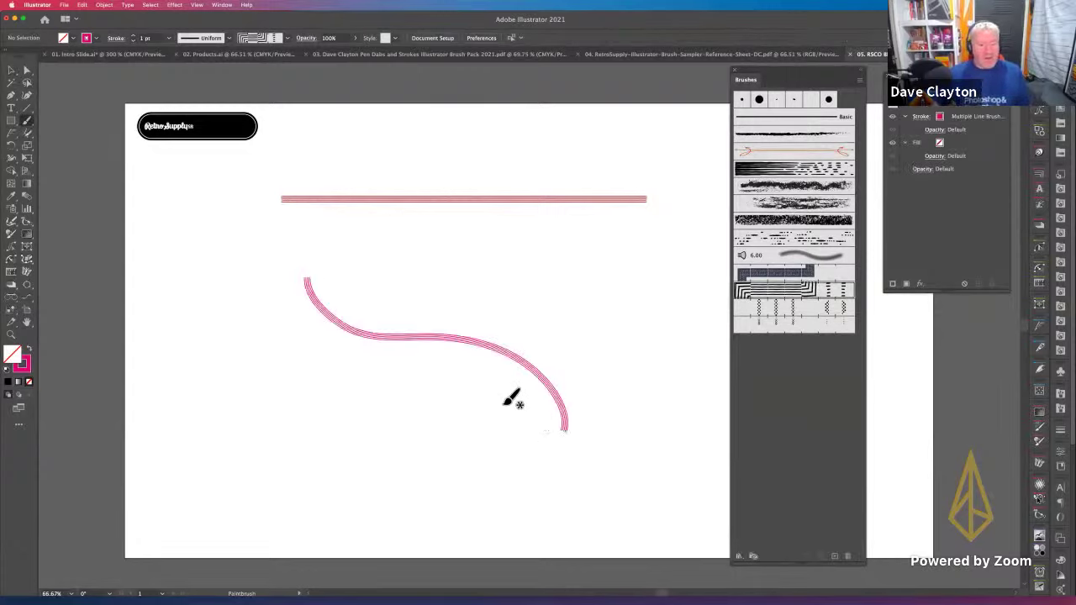
Step: Change the painted curve's brush to Etch Medium 02, and finally to the grainy CH1 brush
{"action": "left_click", "coordinate": [766, 242]}
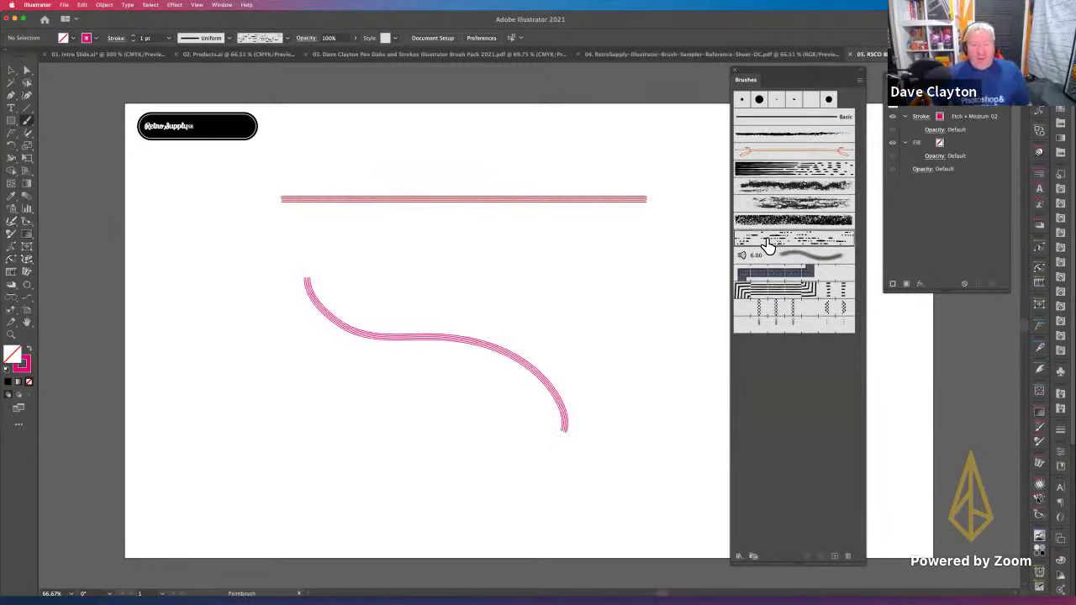
{"action": "left_click", "coordinate": [778, 222]}
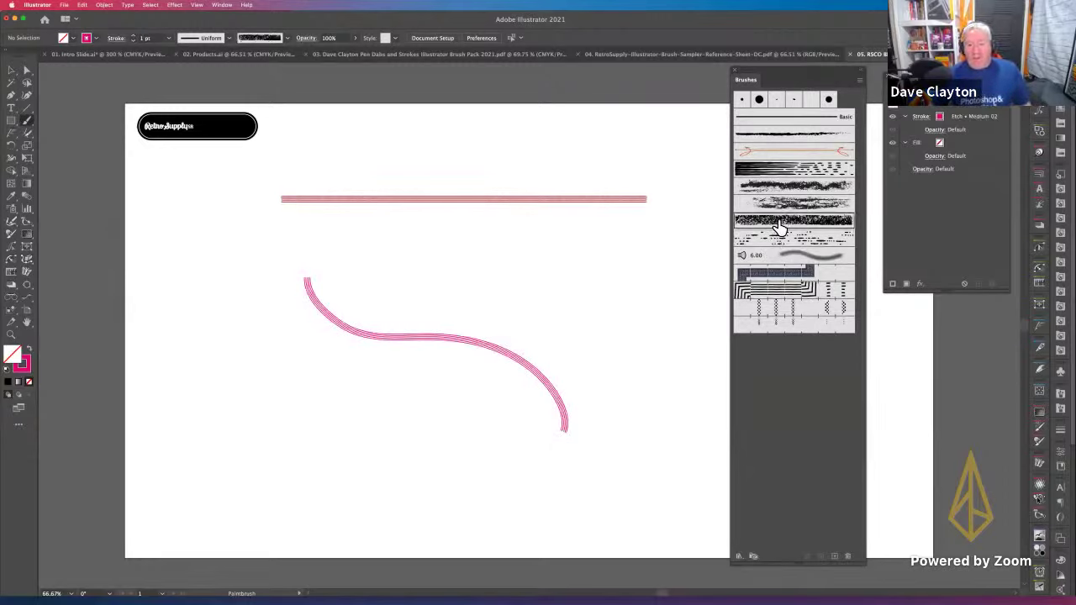
{"action": "left_click", "coordinate": [11, 71]}
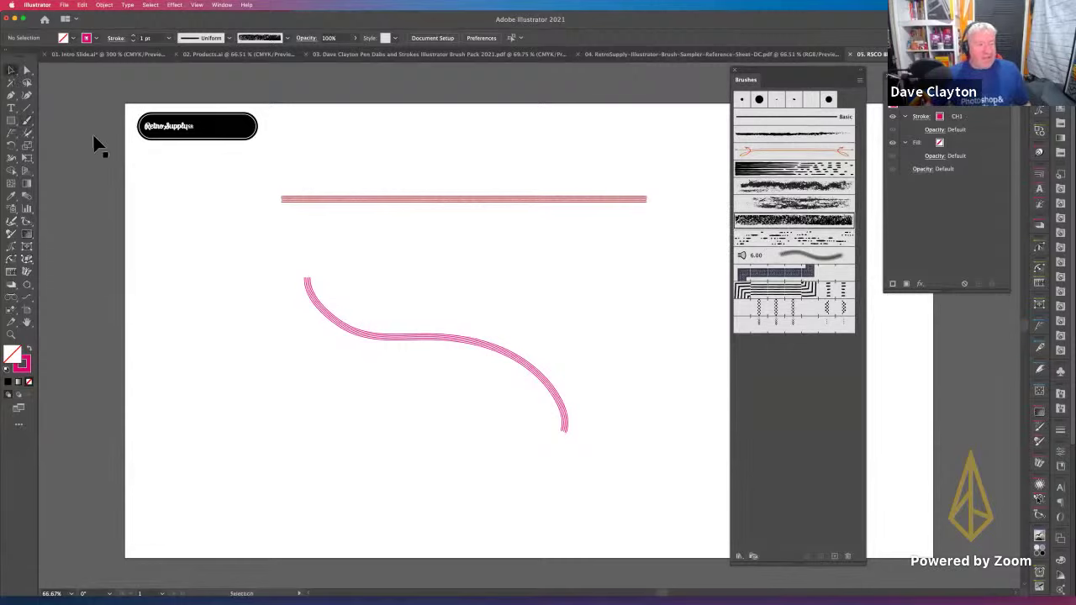
{"action": "left_click", "coordinate": [409, 345]}
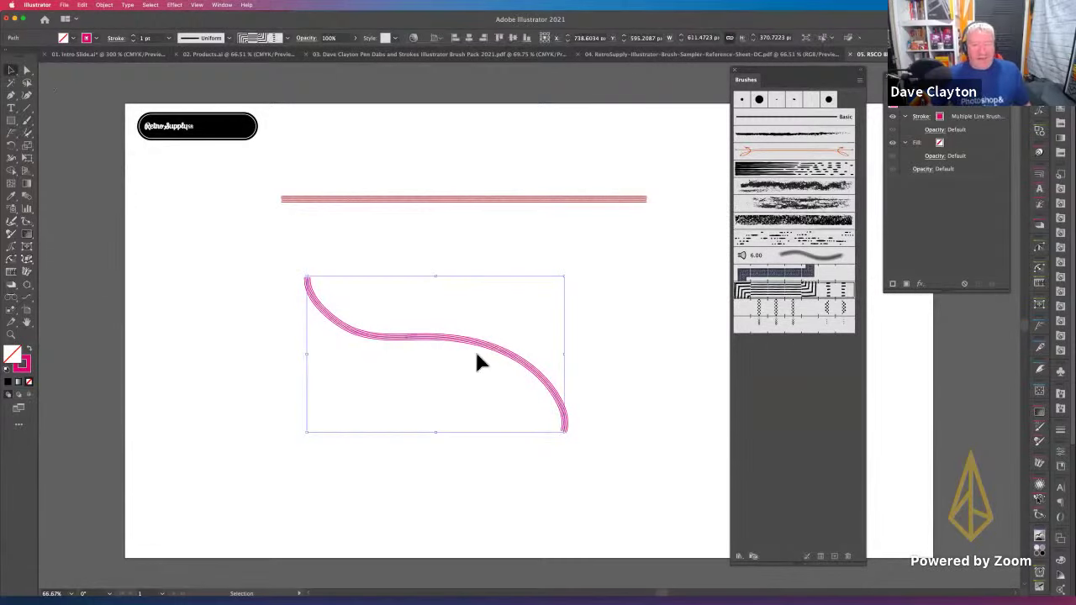
{"action": "left_click", "coordinate": [781, 243]}
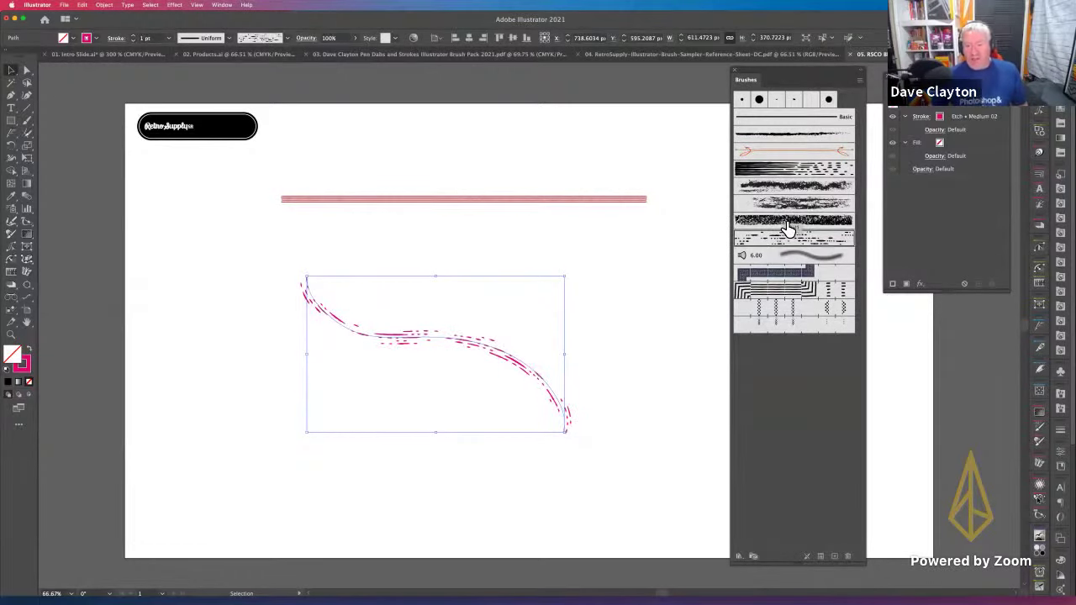
{"action": "left_click", "coordinate": [785, 222]}
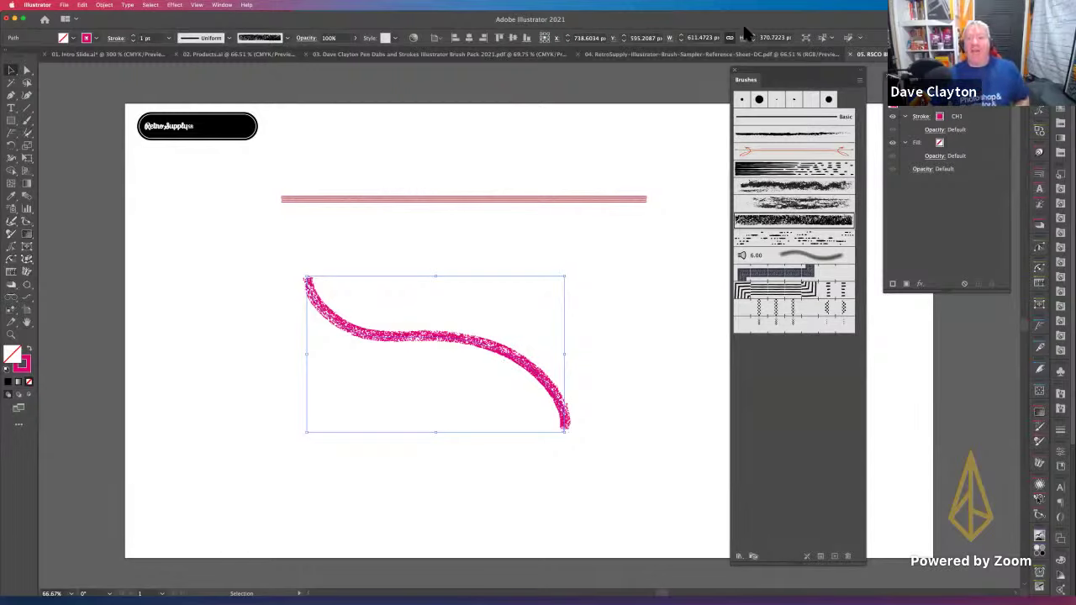
Step: Close the 05. RSCO BRUSH PACK.ai document without saving its changes
{"action": "left_click", "coordinate": [849, 53]}
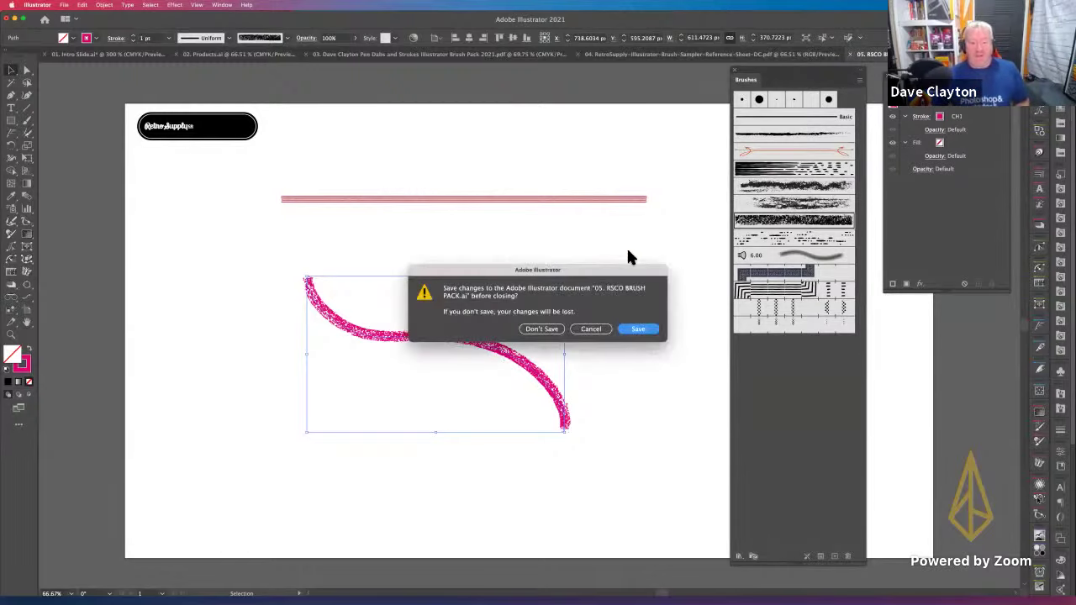
{"action": "left_click", "coordinate": [542, 329]}
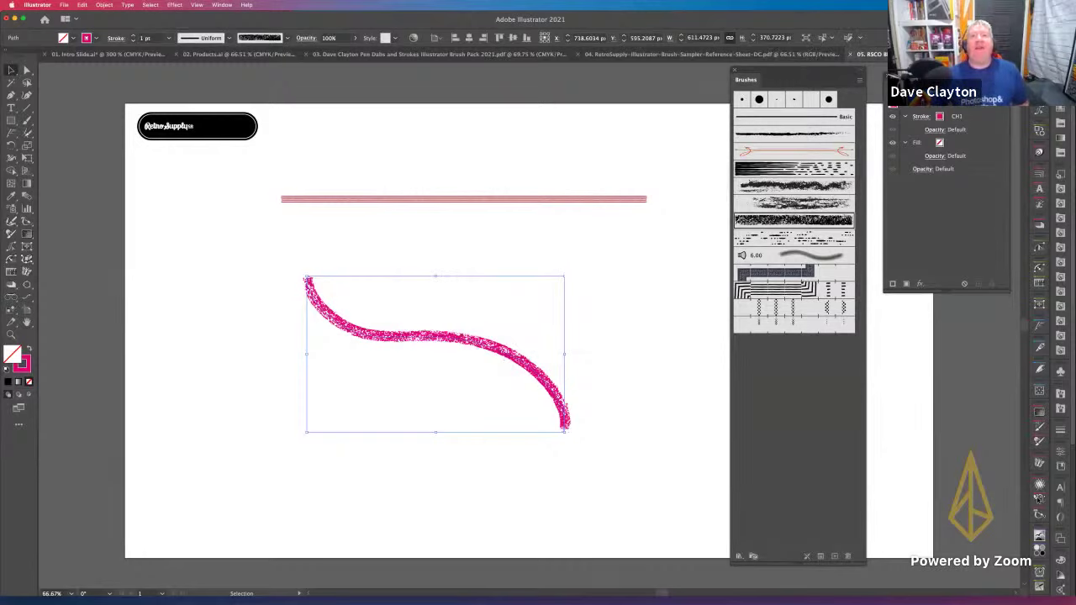
{"action": "key", "text": "super+Tab"}
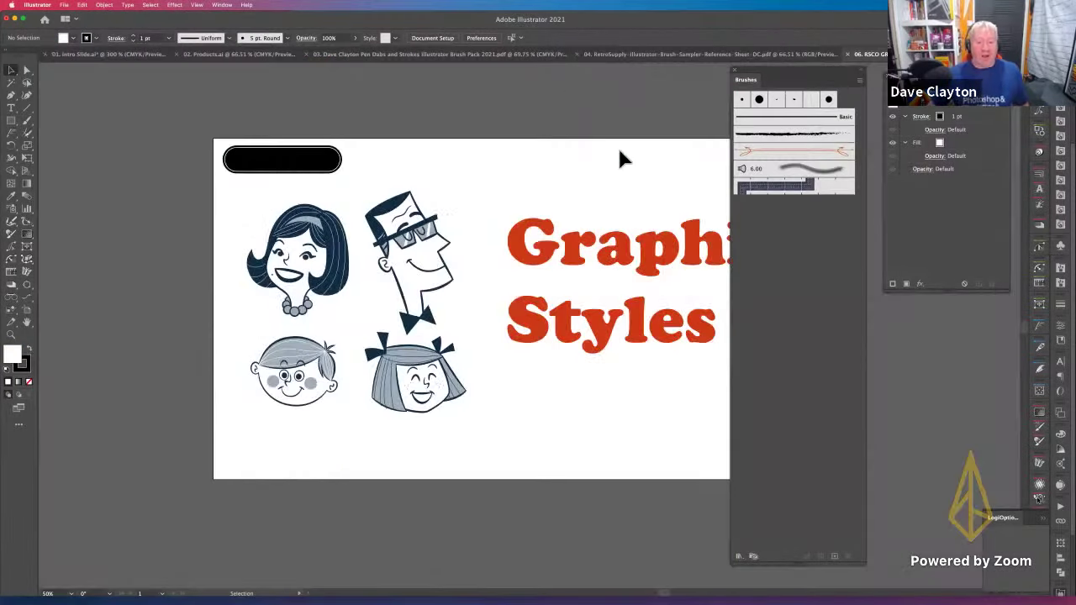
Step: Clear the Brushes panel off the artboard, select the Graphic Styles heading and open the Graphic Styles panel over the illustrations
{"action": "left_click_drag", "start_coordinate": [772, 74], "coordinate": [873, 69]}
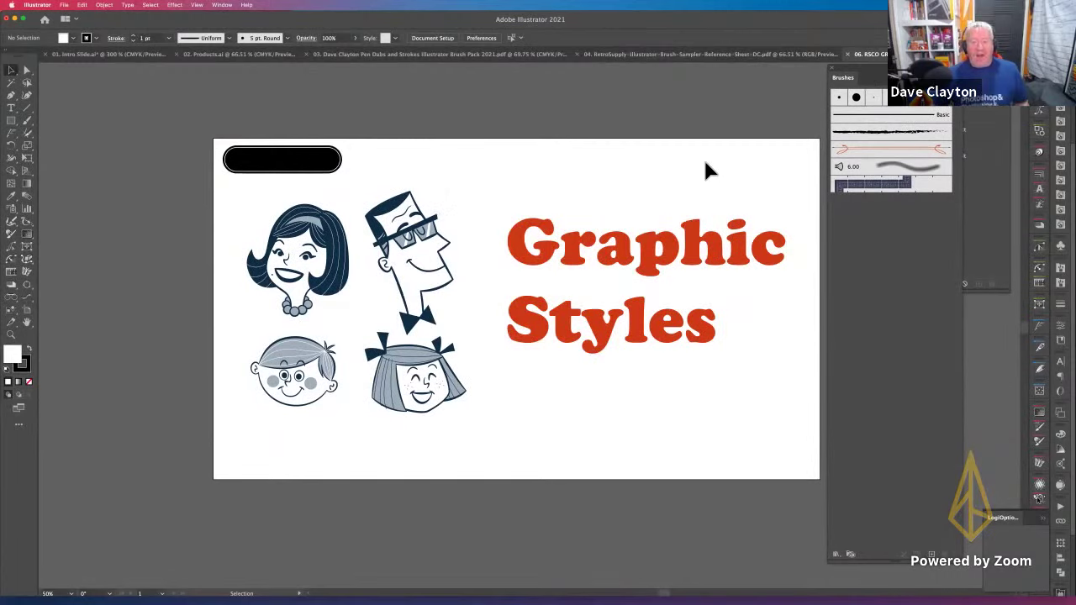
{"action": "scroll", "coordinate": [686, 157], "scroll_direction": "right", "scroll_amount": 2}
{"action": "scroll", "coordinate": [687, 171], "scroll_direction": "right", "scroll_amount": 1}
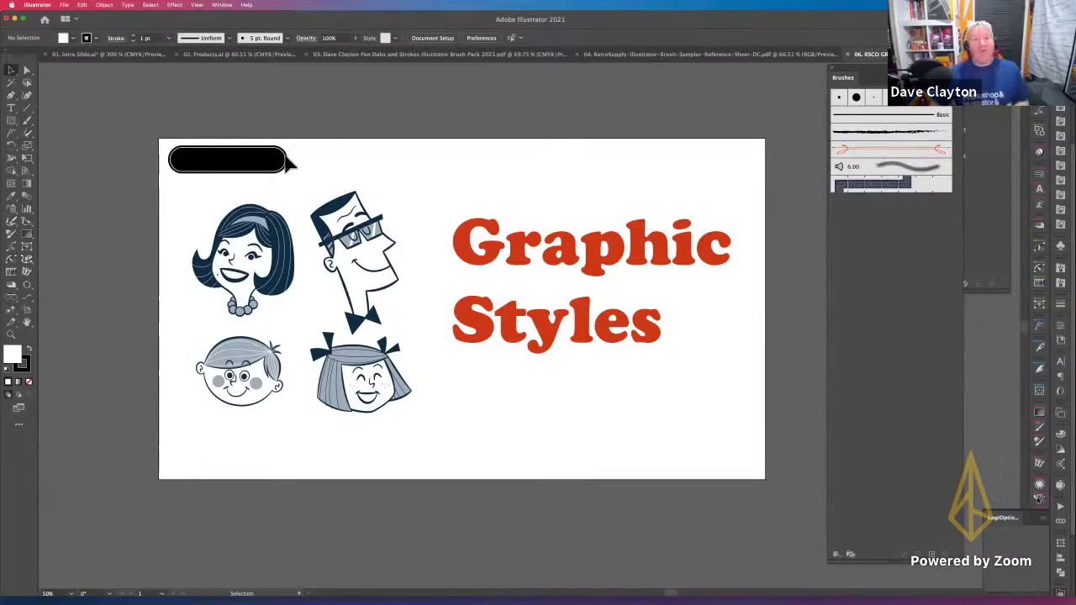
{"action": "left_click", "coordinate": [520, 246]}
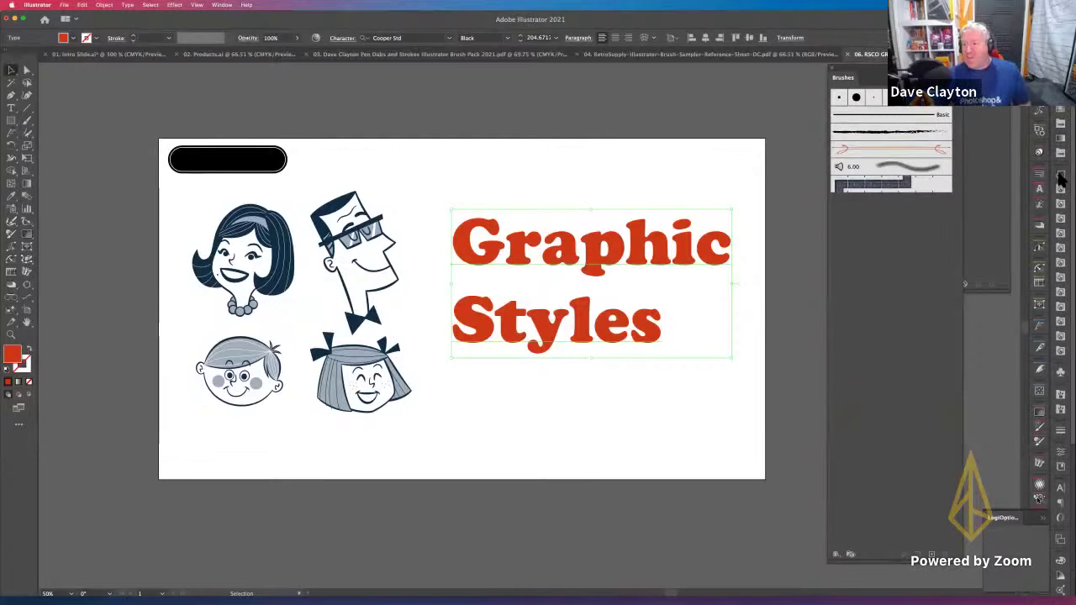
{"action": "mouse_move", "coordinate": [1061, 177]}
{"action": "left_mouse_down"}
{"action": "mouse_move", "coordinate": [938, 174]}
{"action": "mouse_move", "coordinate": [860, 159]}
{"action": "left_mouse_up"}
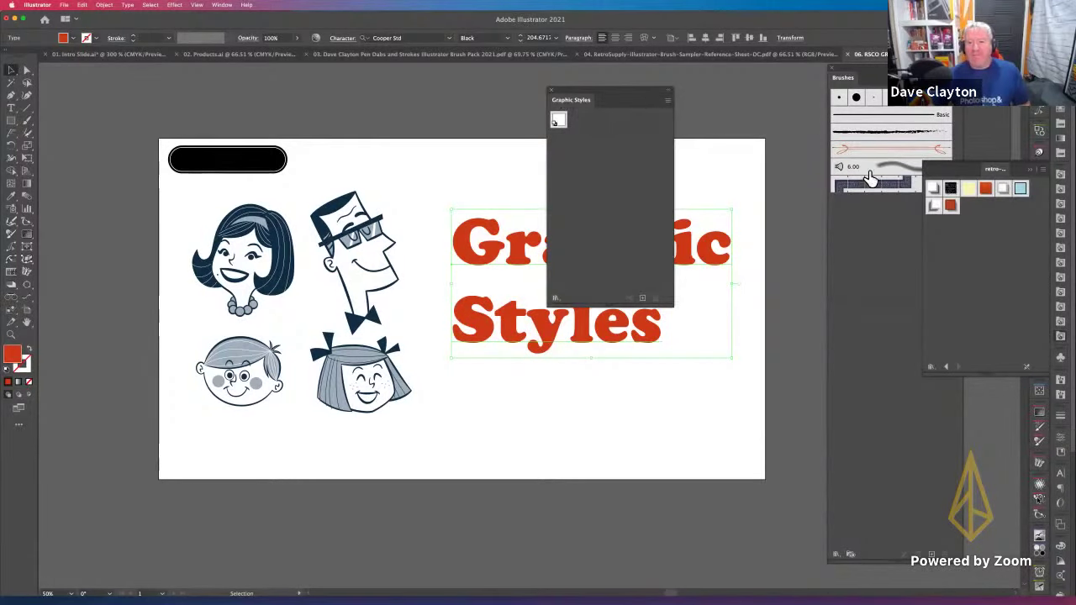
{"action": "left_click_drag", "start_coordinate": [619, 96], "coordinate": [383, 168]}
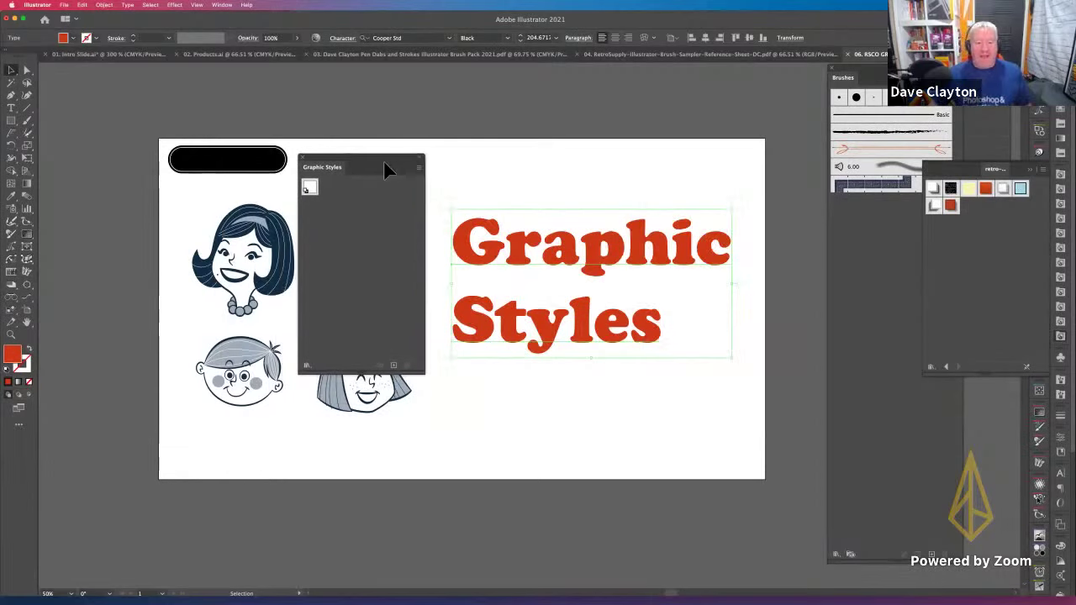
Step: Give the Graphic Styles heading a 5 pt stroke, first in yellow and then in dark blue
{"action": "left_click", "coordinate": [98, 40]}
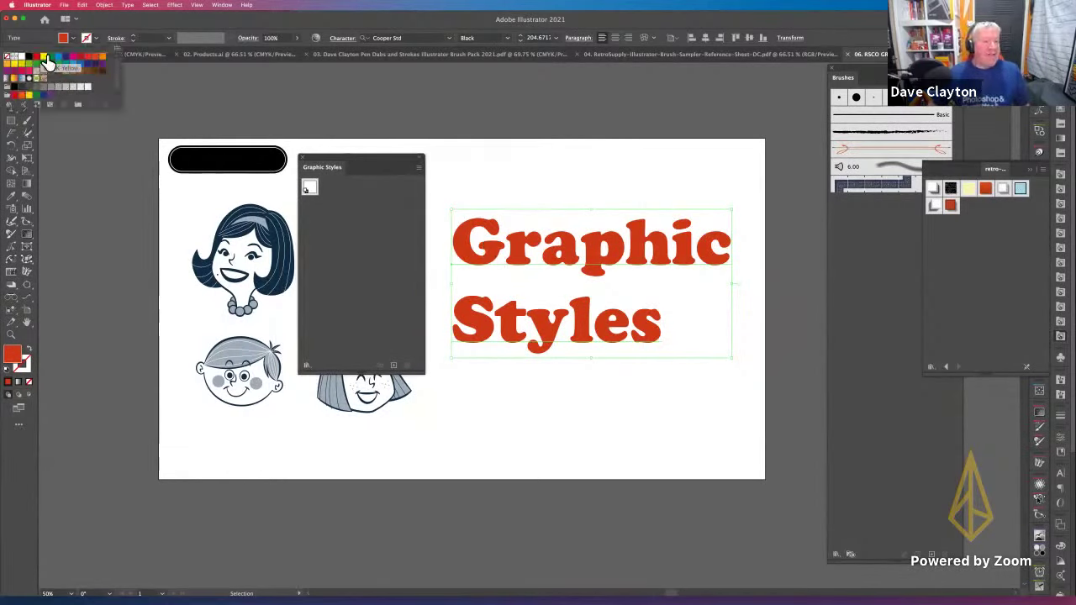
{"action": "left_click", "coordinate": [46, 58]}
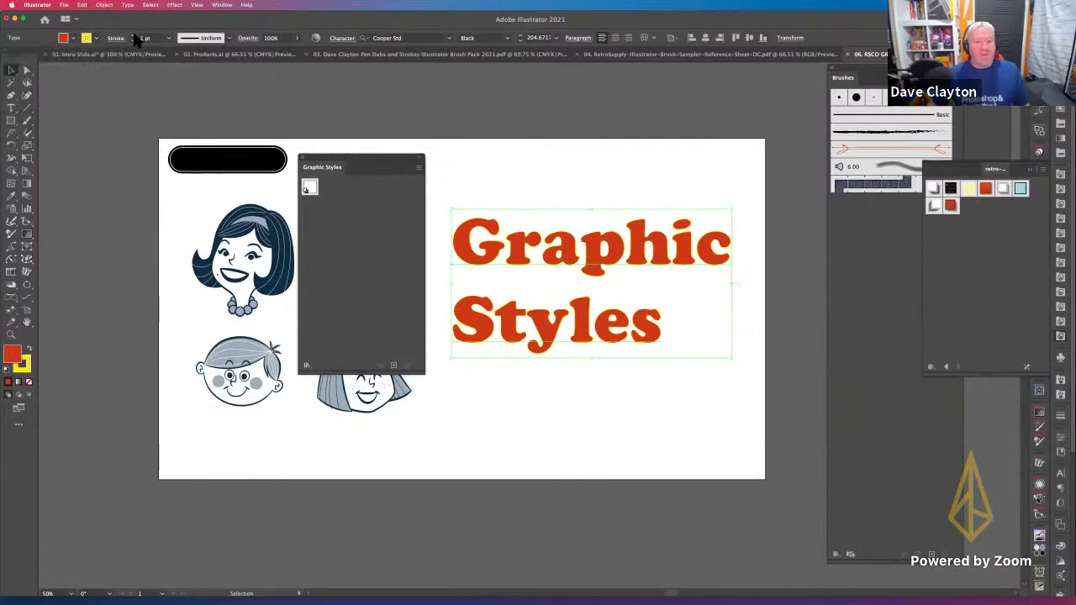
{"action": "left_click", "coordinate": [96, 40]}
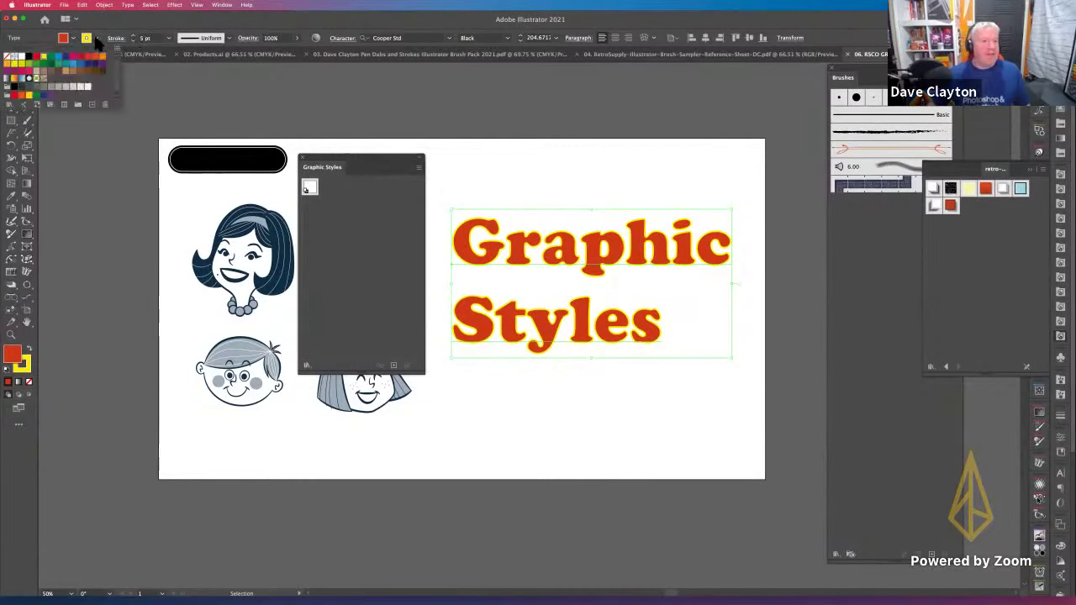
{"action": "left_click", "coordinate": [89, 65]}
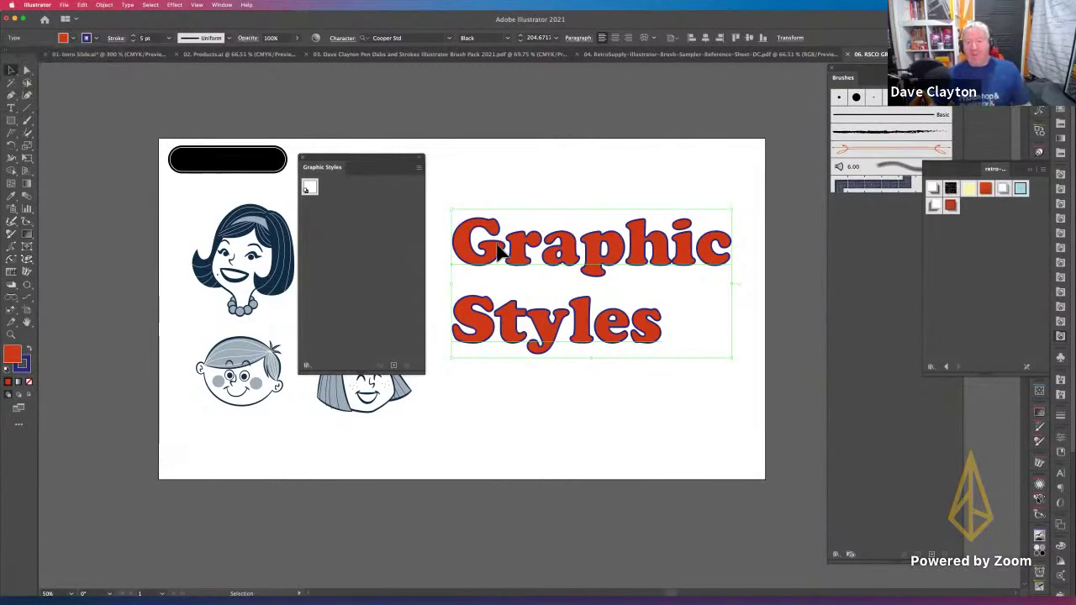
Step: Try saving the heading's appearance as a new graphic style, undo it and reselect the heading
{"action": "left_click_drag", "start_coordinate": [491, 245], "coordinate": [364, 190]}
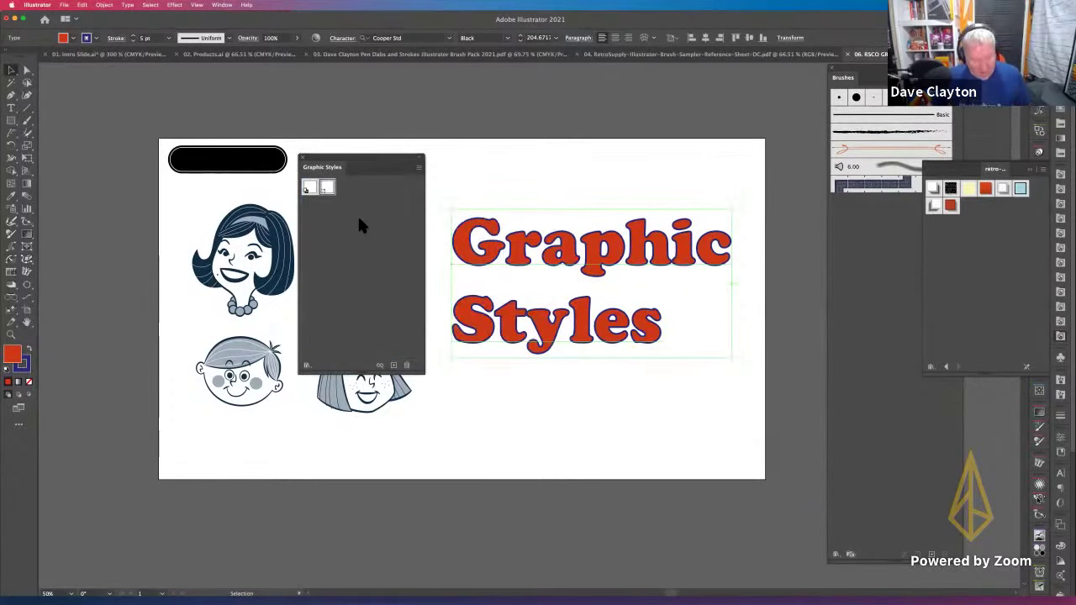
{"action": "key", "text": "cmd+z"}
{"action": "left_click", "coordinate": [511, 192]}
{"action": "left_click", "coordinate": [521, 250]}
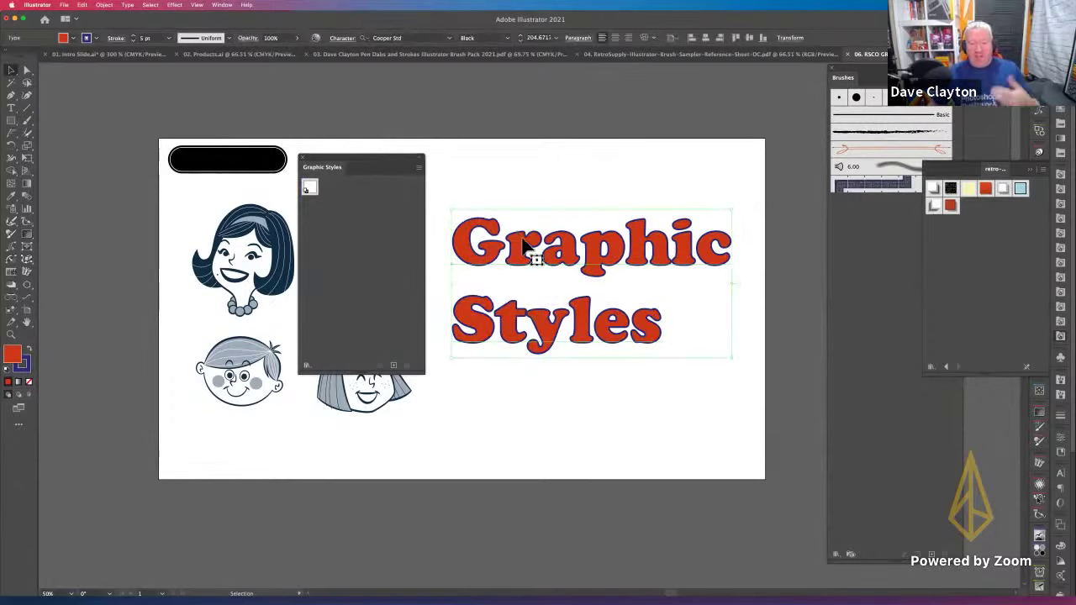
Step: Move the Graphic Styles panel higher over the artwork and reposition the heading slightly to the right
{"action": "left_click_drag", "start_coordinate": [398, 164], "coordinate": [428, 109]}
{"action": "left_click_drag", "start_coordinate": [542, 267], "coordinate": [562, 394]}
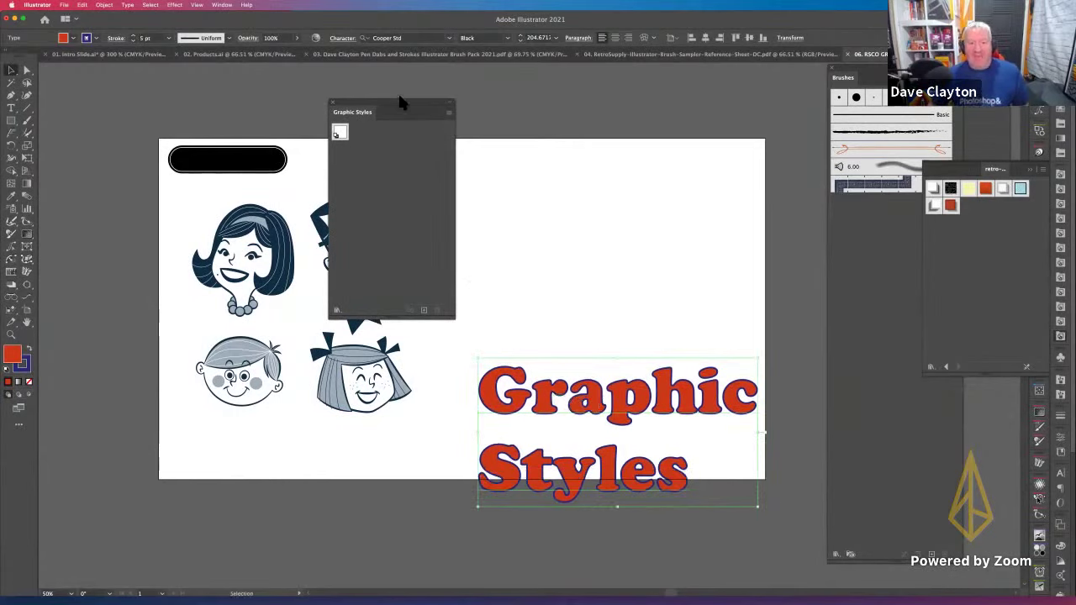
{"action": "left_click_drag", "start_coordinate": [414, 102], "coordinate": [452, 82]}
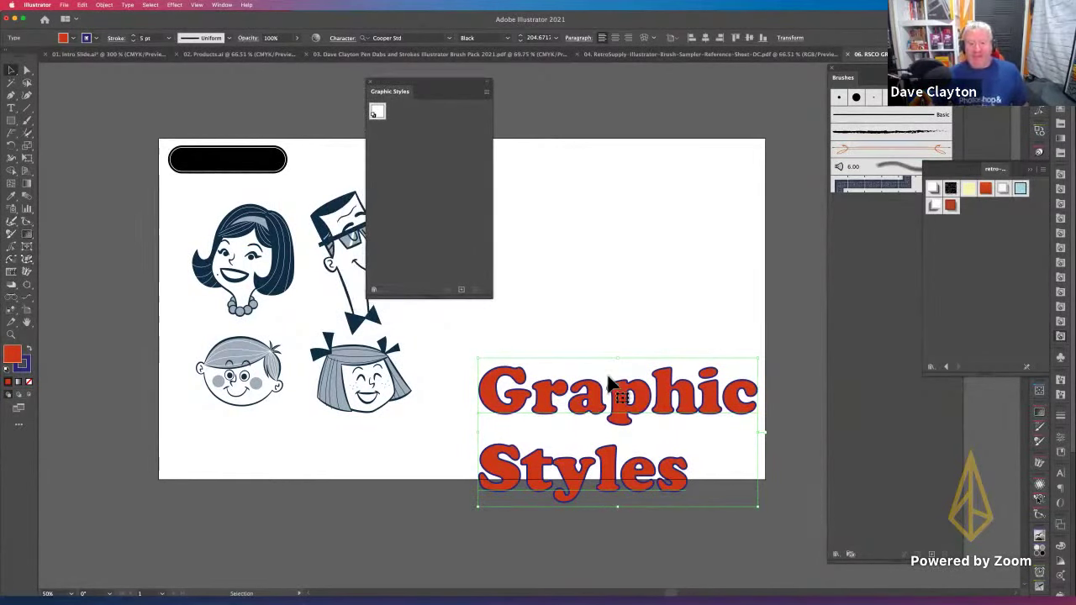
{"action": "left_click_drag", "start_coordinate": [655, 394], "coordinate": [648, 241]}
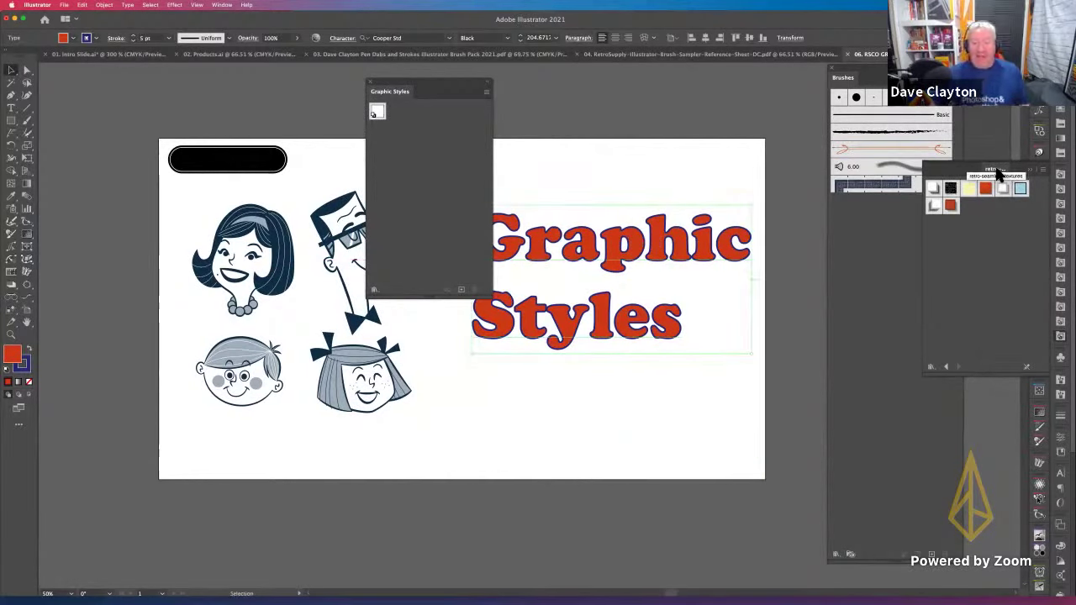
Step: Float the retro-seamless-textures library beside the heading and try its light blue, red and white shadowed styles on the heading
{"action": "left_click_drag", "start_coordinate": [444, 84], "coordinate": [377, 87]}
{"action": "left_click_drag", "start_coordinate": [995, 169], "coordinate": [427, 251]}
{"action": "left_click", "coordinate": [427, 249]}
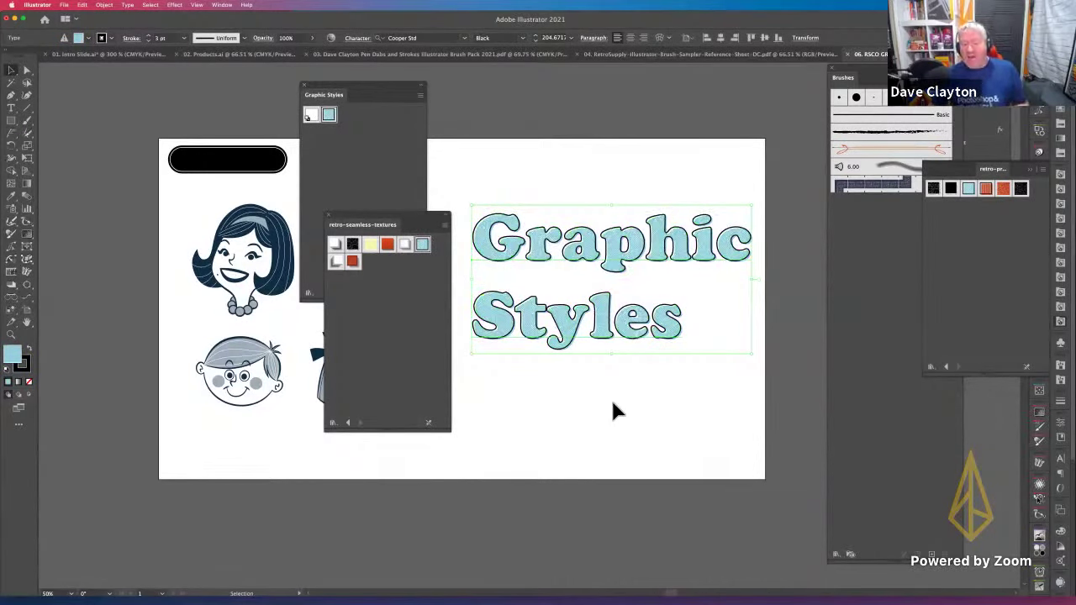
{"action": "left_click", "coordinate": [390, 252]}
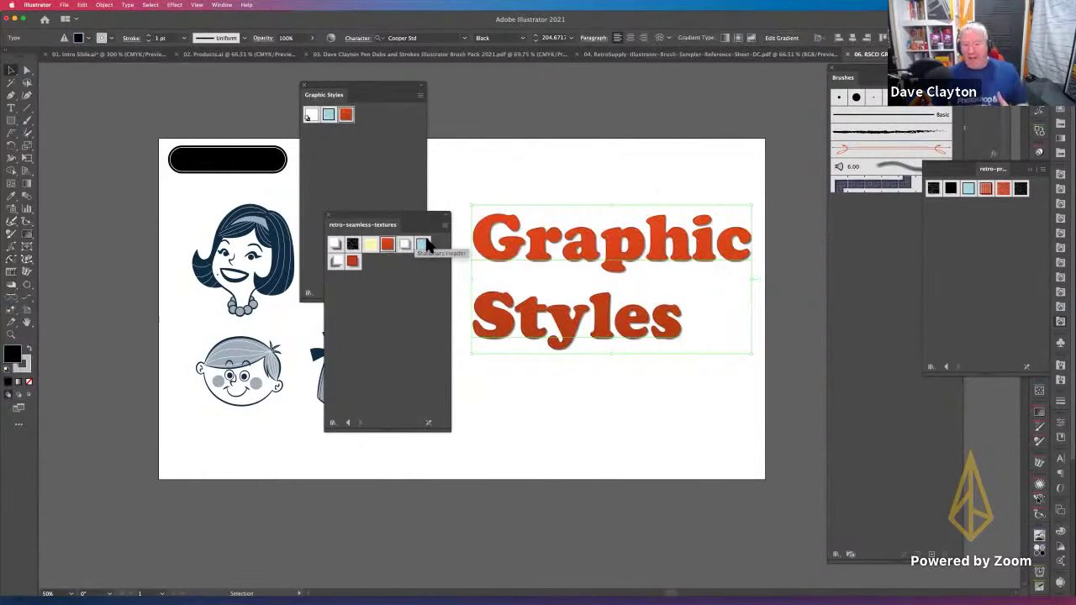
{"action": "left_click", "coordinate": [406, 246]}
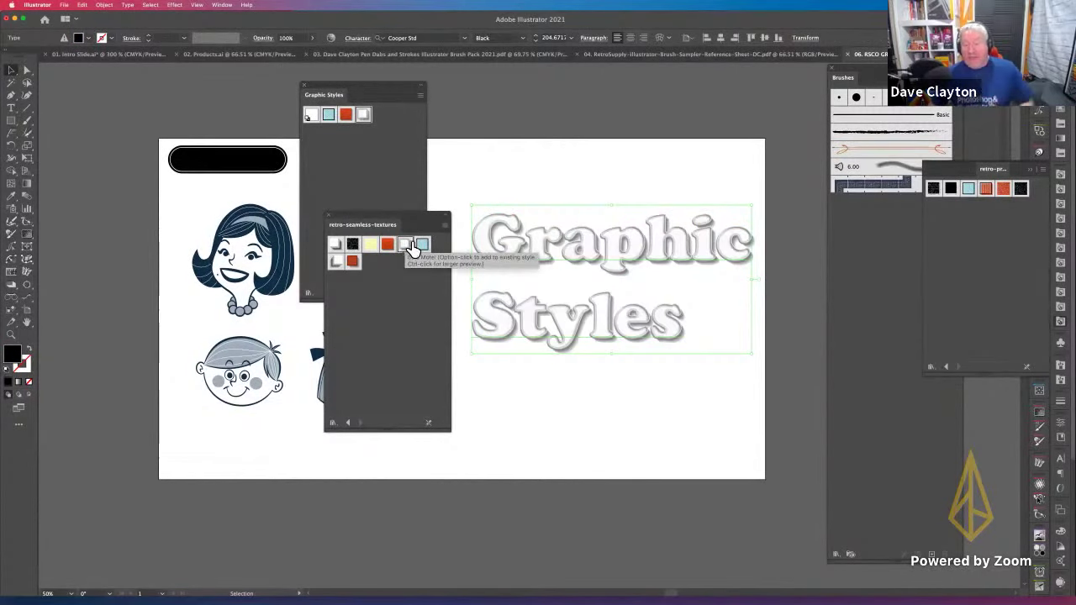
Step: Float the retro-print library beside the textures library and apply its first red textured style to the heading
{"action": "left_click_drag", "start_coordinate": [407, 218], "coordinate": [414, 244]}
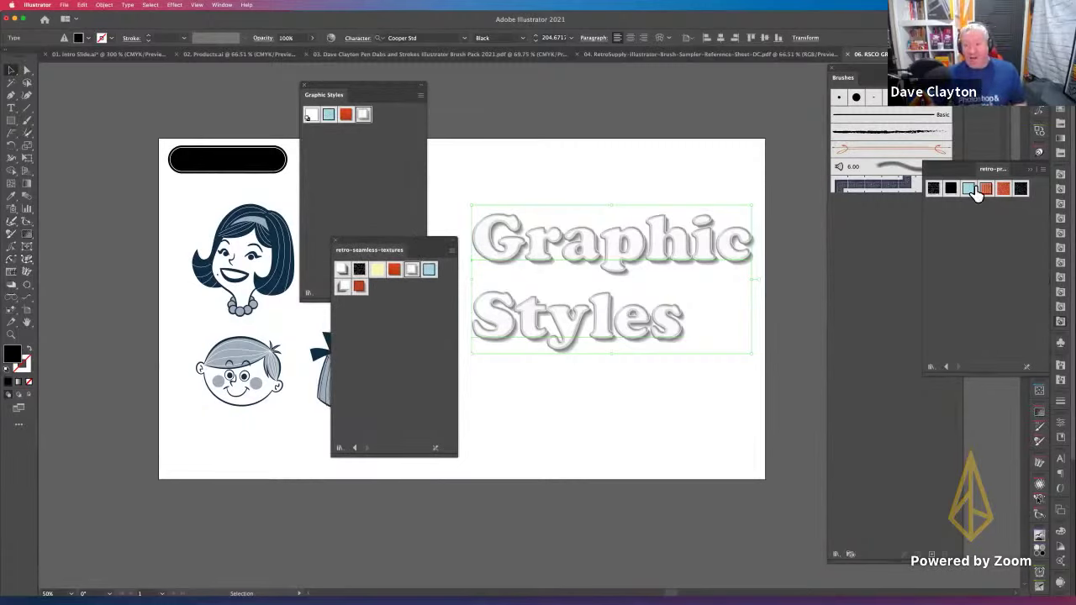
{"action": "left_click_drag", "start_coordinate": [996, 170], "coordinate": [242, 257]}
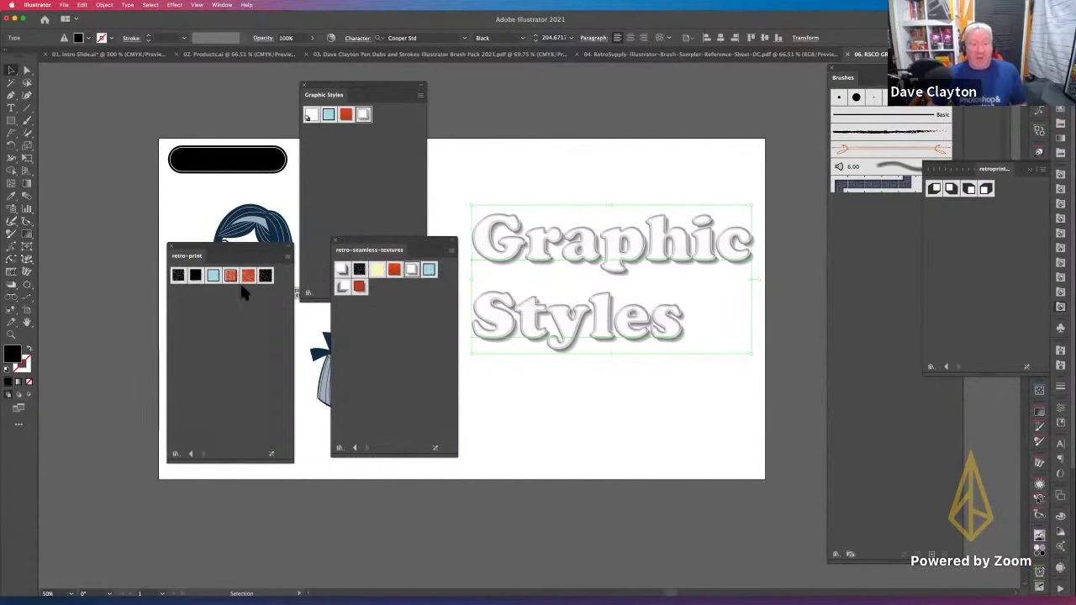
{"action": "left_click", "coordinate": [230, 276]}
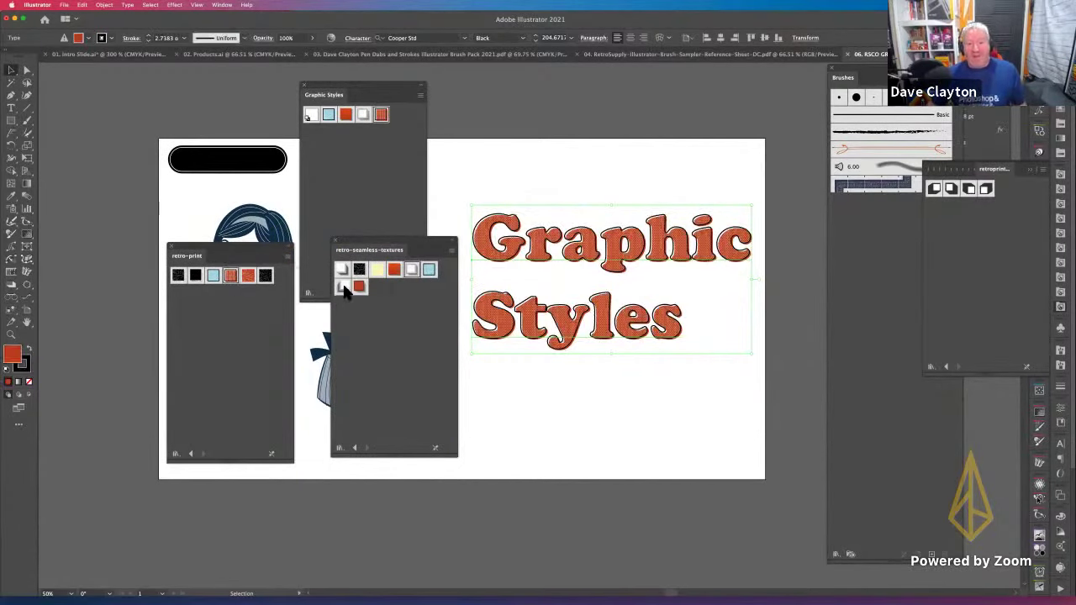
Step: Close the 06. RSCO GRAPHIC STYLES.ai document without saving its changes
{"action": "left_click_drag", "start_coordinate": [344, 286], "coordinate": [590, 331]}
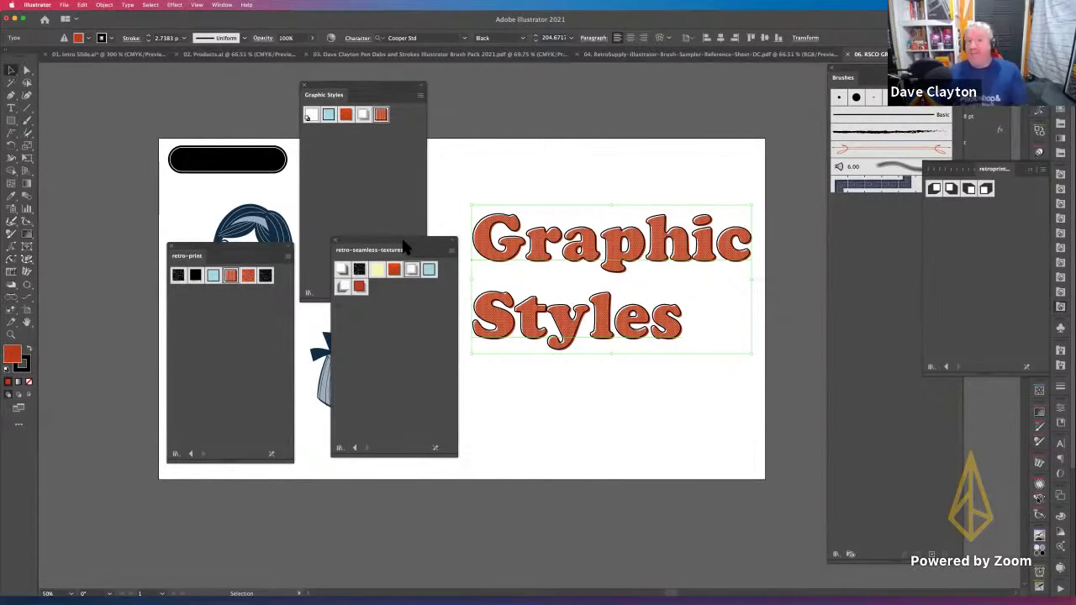
{"action": "left_click_drag", "start_coordinate": [403, 246], "coordinate": [629, 227]}
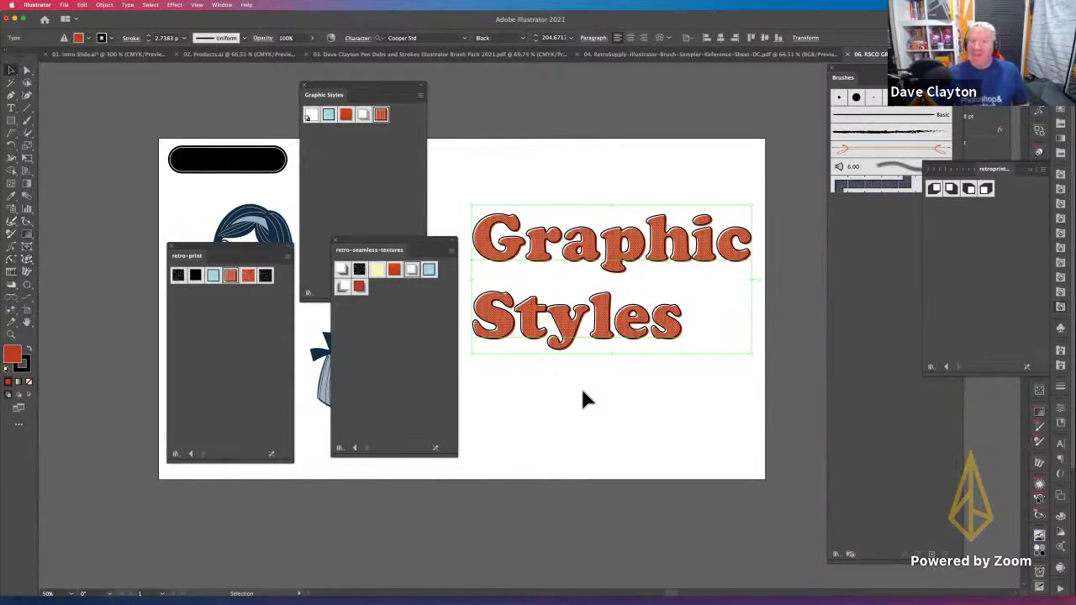
{"action": "left_click", "coordinate": [850, 54]}
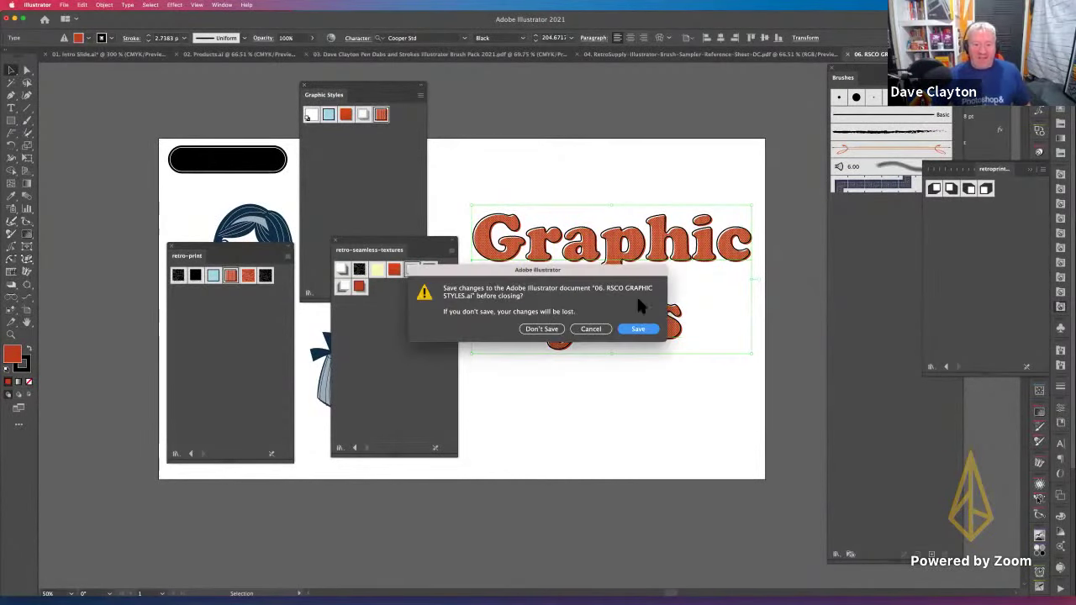
{"action": "left_click", "coordinate": [553, 329]}
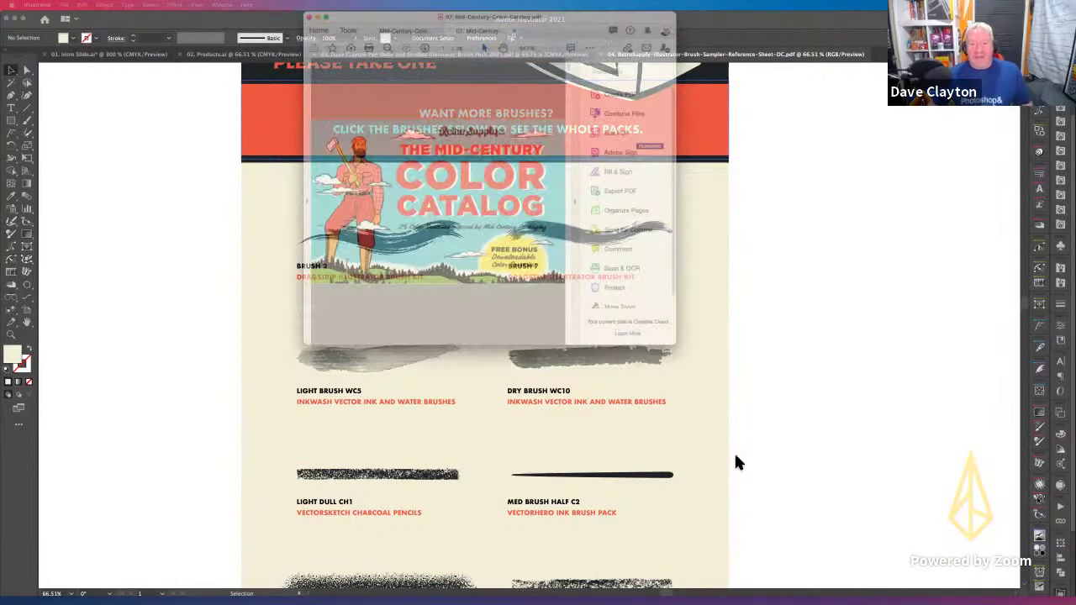
Step: Switch to Acrobat, enlarge the 07. Mid-Century-Color-Catalog.pdf window, reposition it and dismiss the search tools hint
{"action": "left_click_drag", "start_coordinate": [720, 406], "coordinate": [913, 544]}
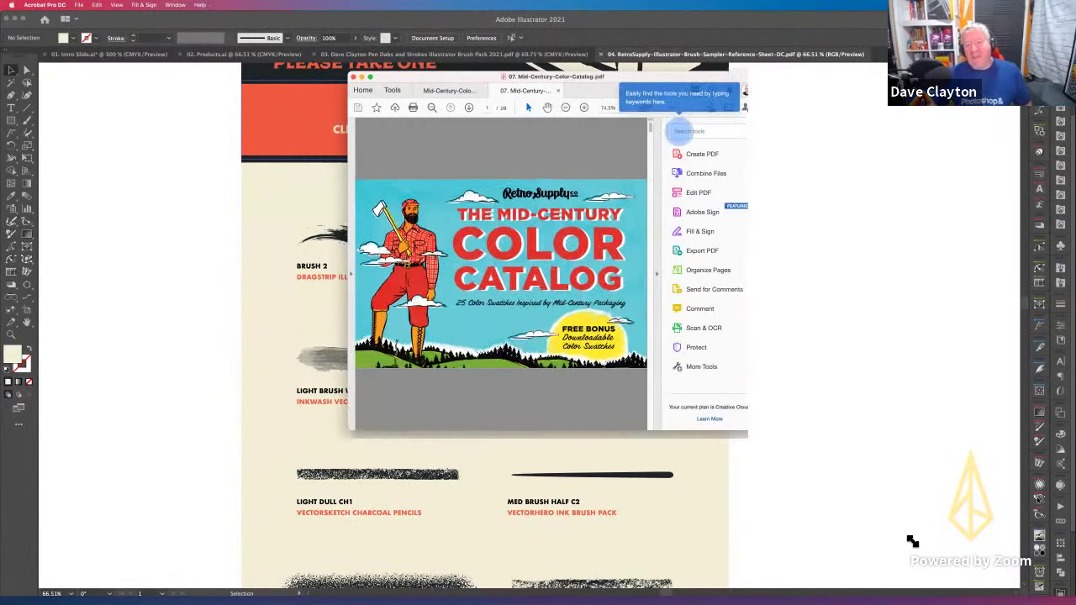
{"action": "left_click_drag", "start_coordinate": [740, 81], "coordinate": [639, 74]}
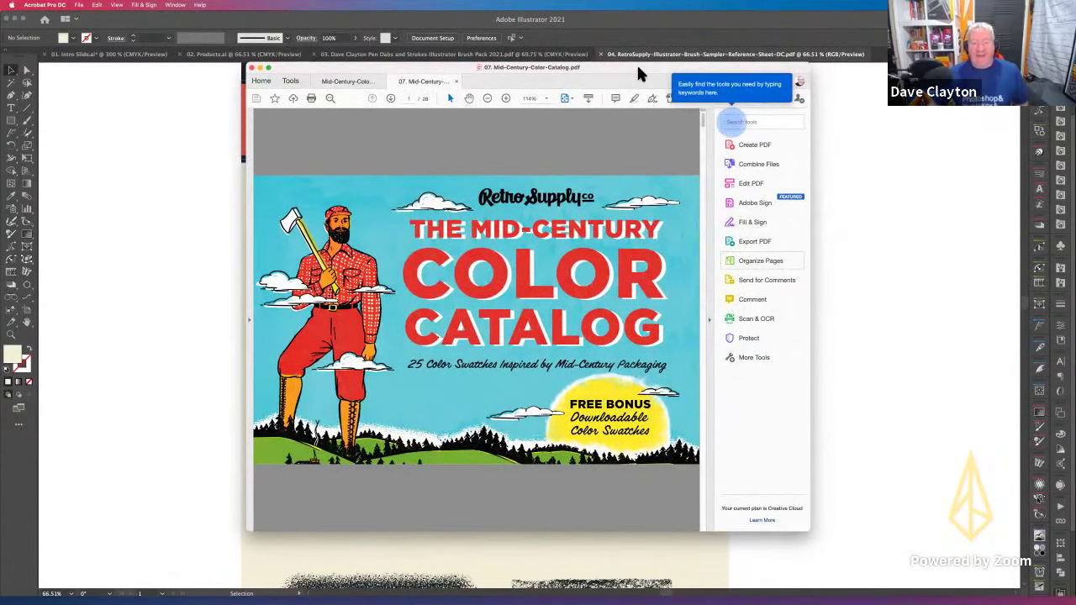
{"action": "left_click", "coordinate": [629, 296]}
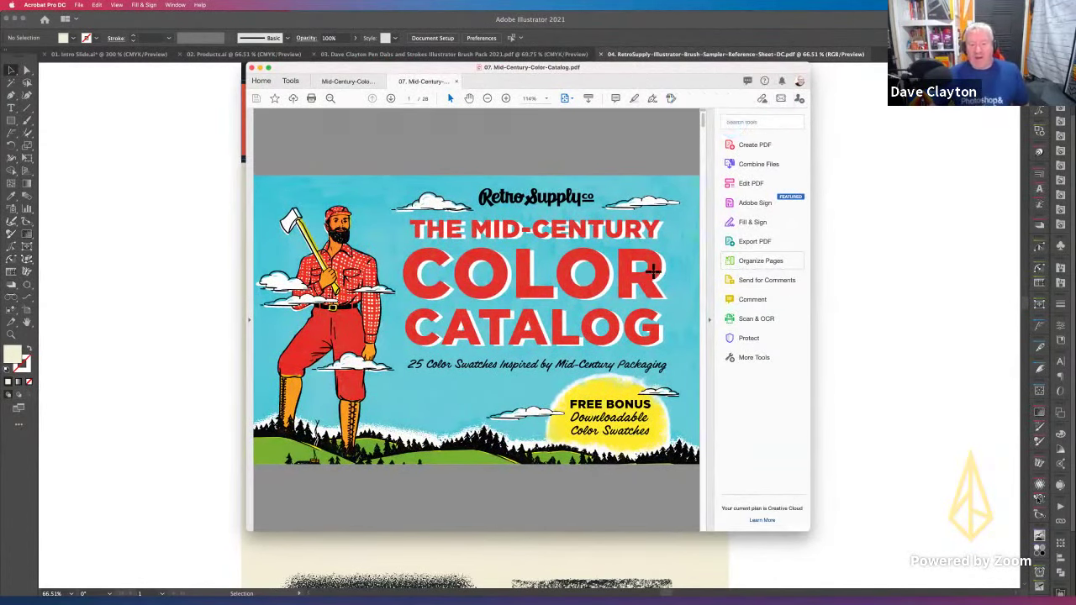
Step: Examine the catalog's vintage packaging pages and their color swatches up to Cra-o-tec Chalk, and minimise the PDF window
{"action": "left_click_drag", "start_coordinate": [702, 122], "coordinate": [701, 170]}
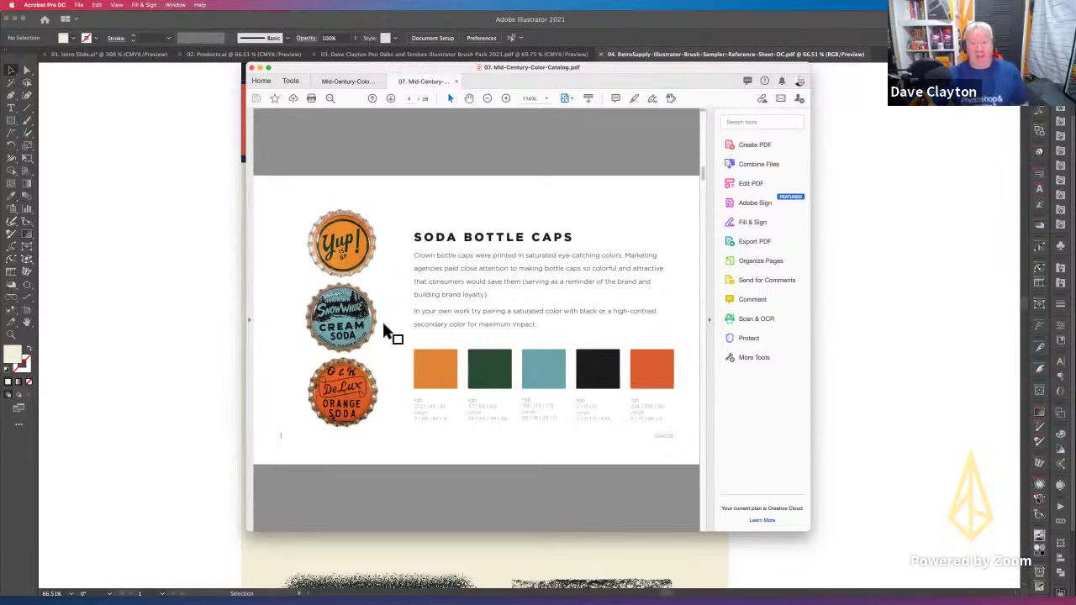
{"action": "left_click", "coordinate": [390, 98]}
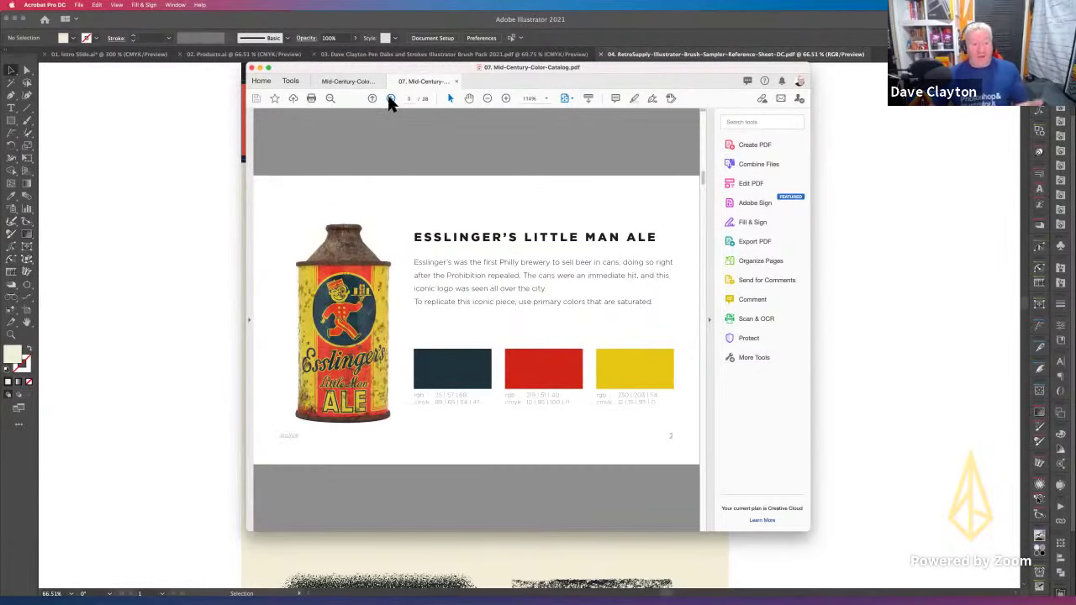
{"action": "left_click", "coordinate": [390, 98]}
{"action": "left_click", "coordinate": [391, 98]}
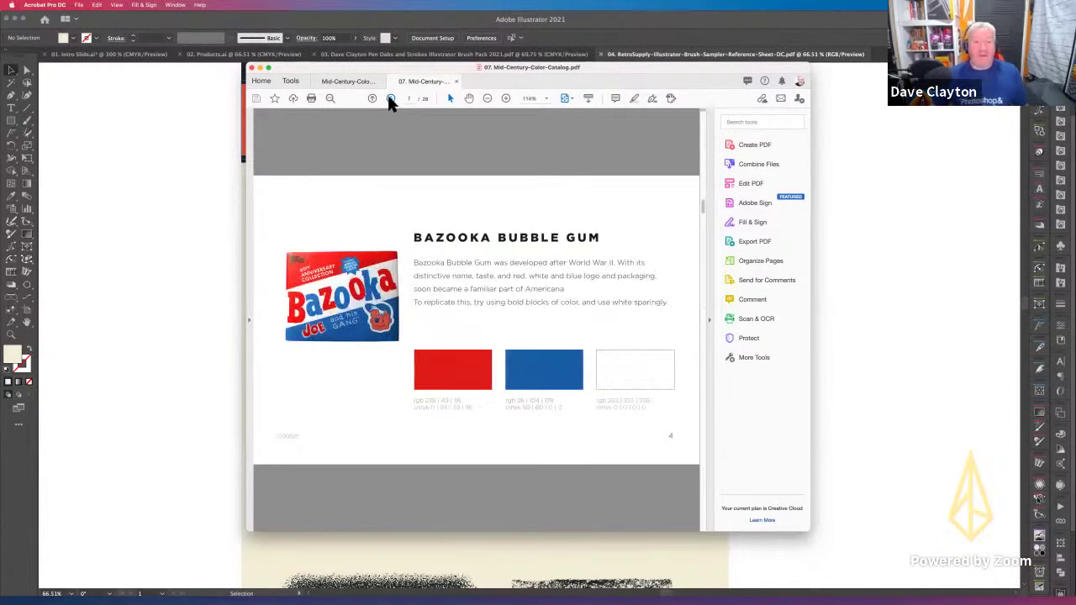
{"action": "left_click", "coordinate": [390, 99]}
{"action": "left_click", "coordinate": [390, 98]}
{"action": "left_click", "coordinate": [390, 99]}
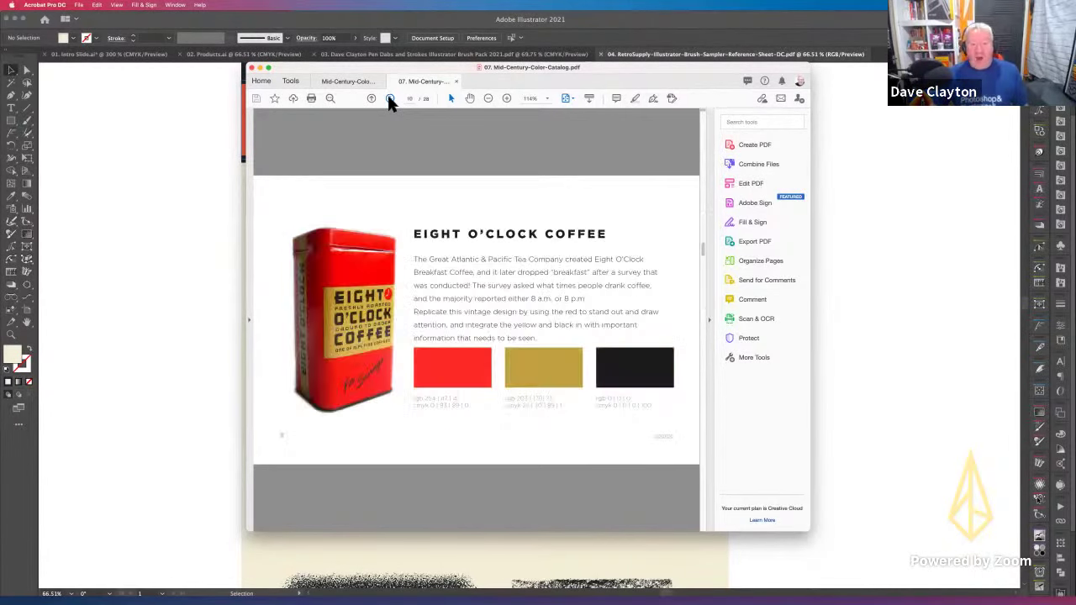
{"action": "left_click", "coordinate": [390, 99]}
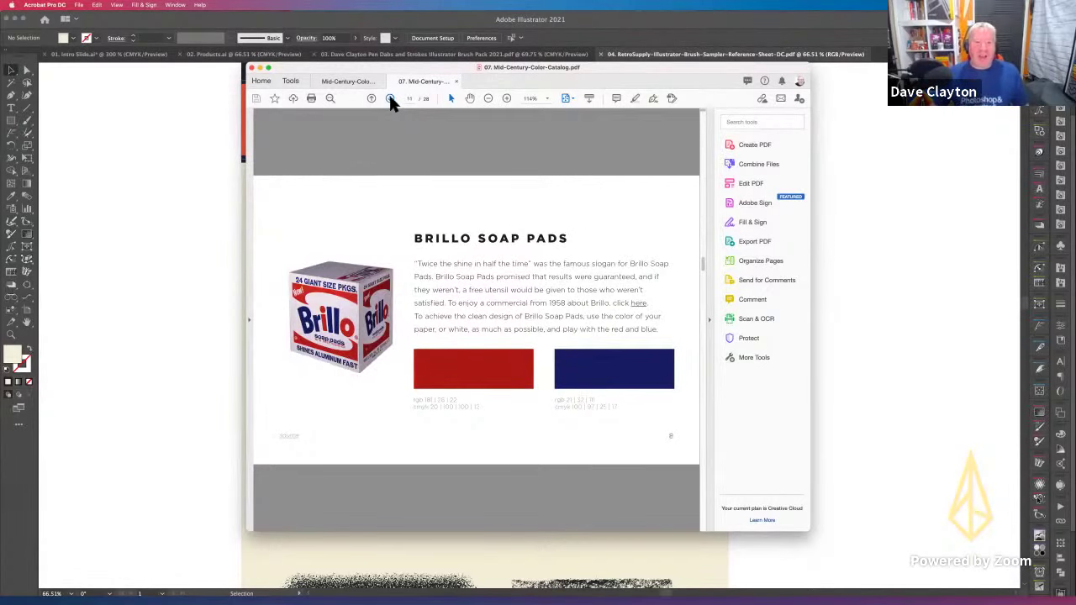
{"action": "left_click", "coordinate": [390, 99]}
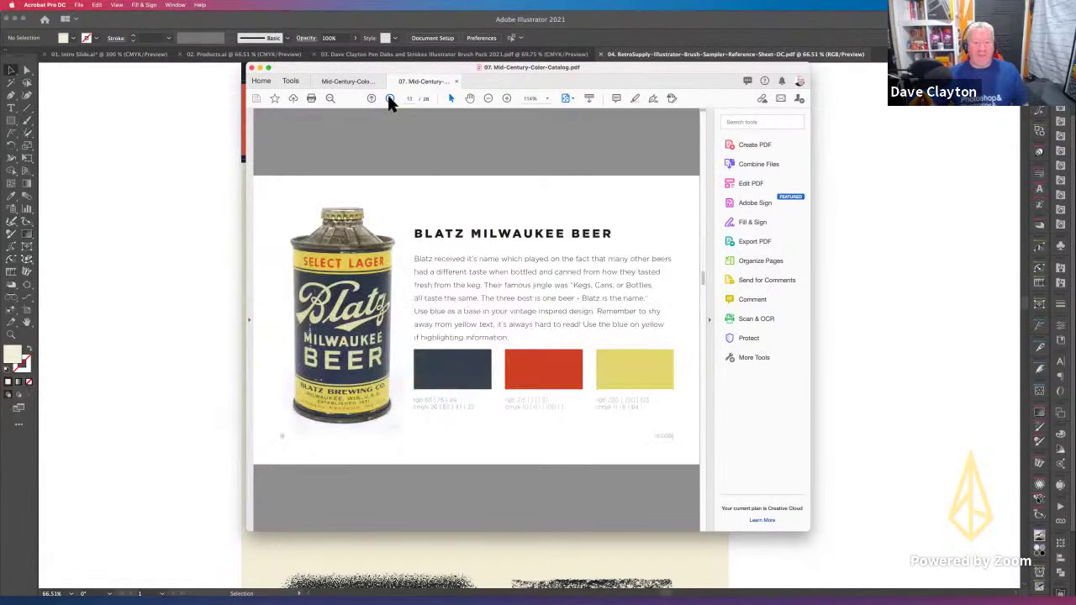
{"action": "left_click", "coordinate": [390, 98]}
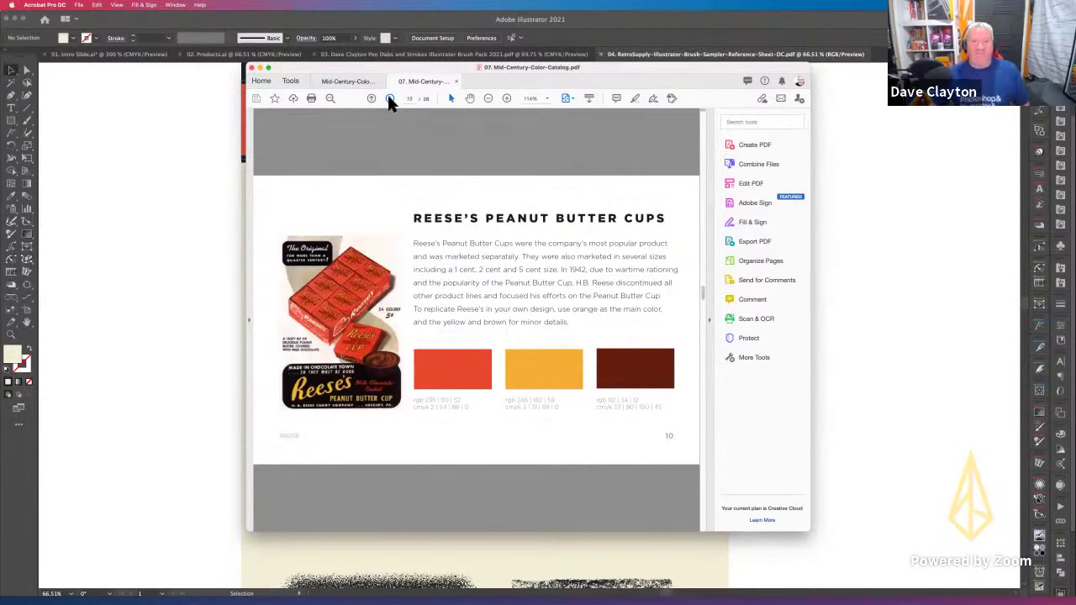
{"action": "left_click", "coordinate": [390, 98]}
{"action": "left_click", "coordinate": [391, 99]}
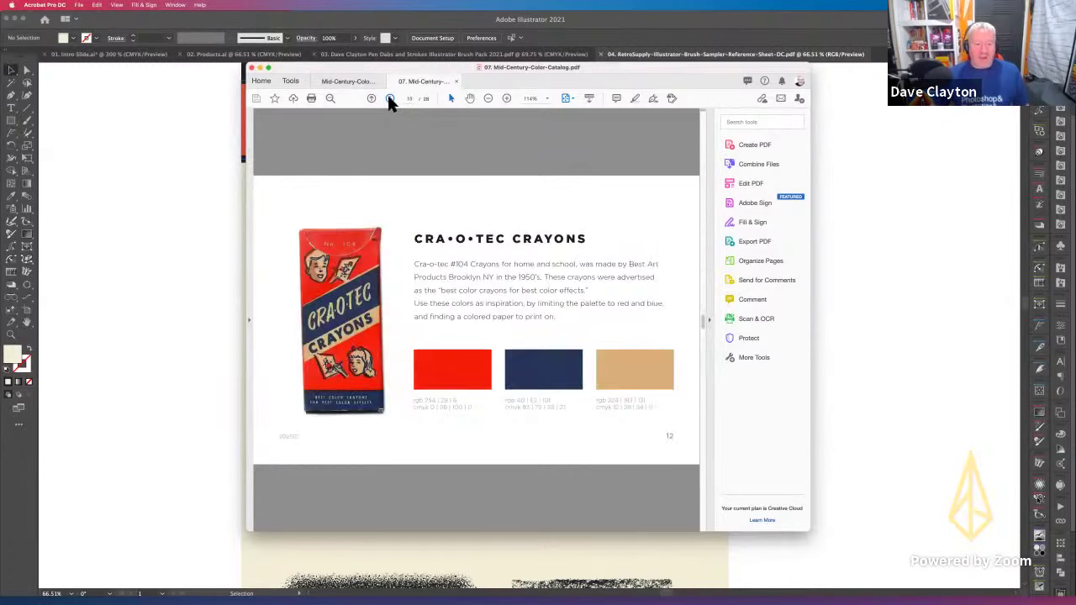
{"action": "left_click", "coordinate": [390, 98]}
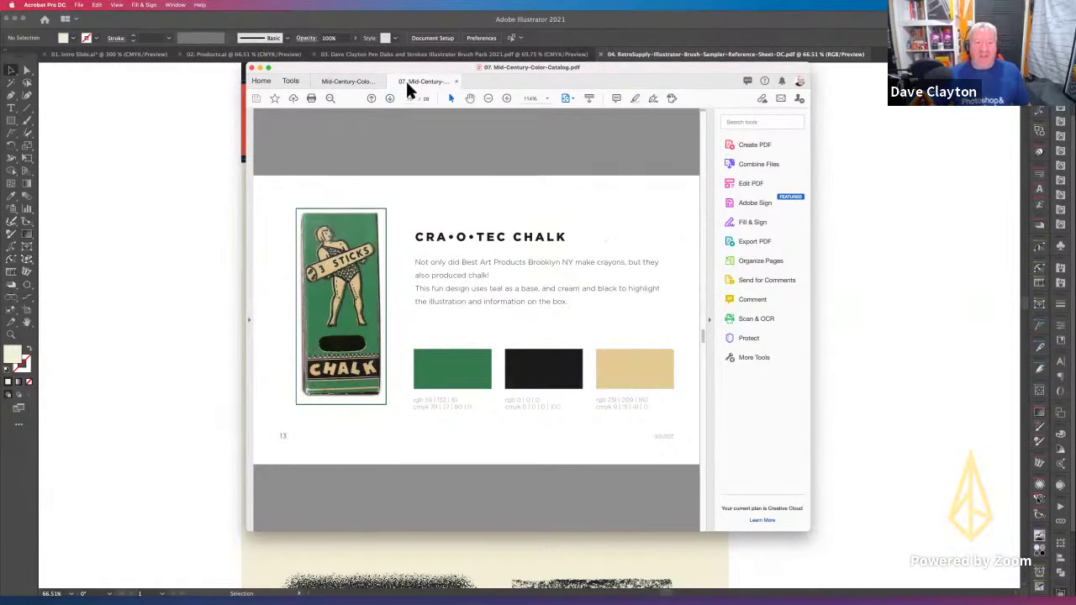
{"action": "key", "text": "super+m"}
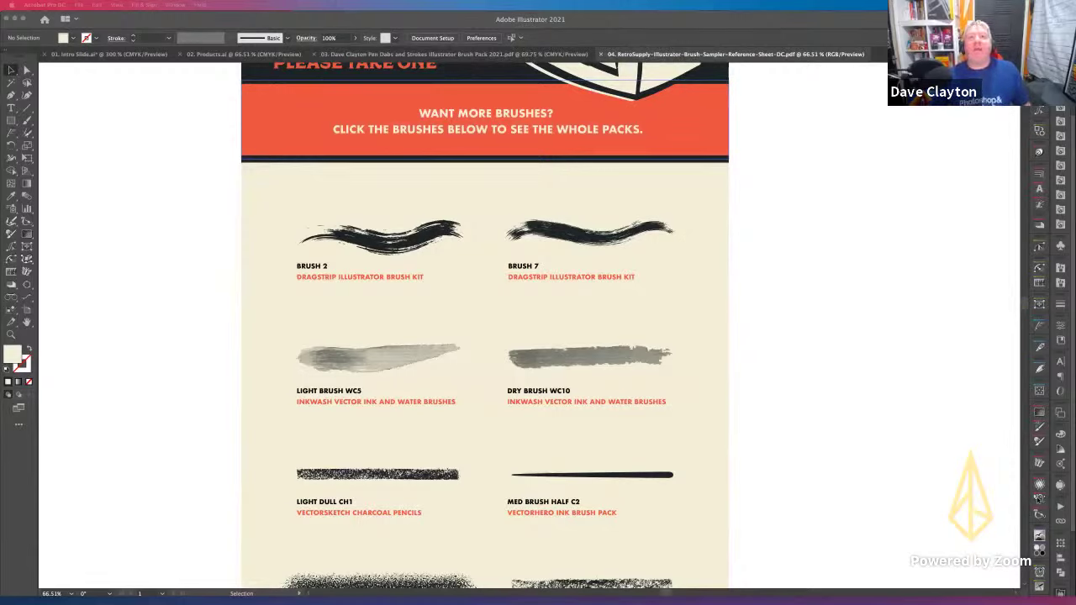
Step: Open the 07. RSCO MID CENTURY document in Illustrator and clear the Graphic Styles, retro-seamless-textures, retro-print and Brushes panels off the artwork
{"action": "left_click", "coordinate": [316, 139]}
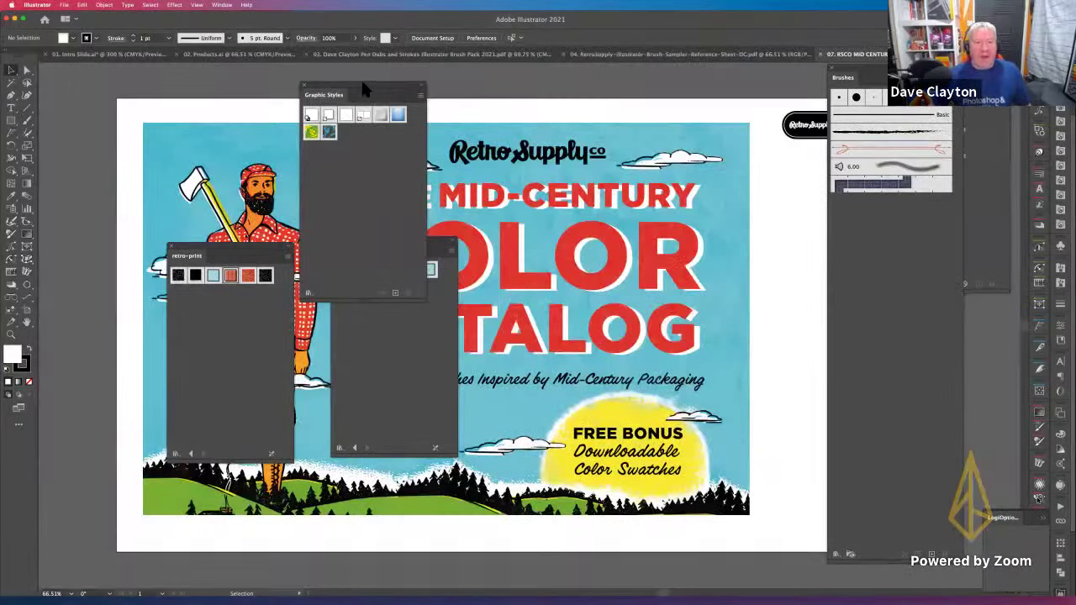
{"action": "left_click_drag", "start_coordinate": [363, 88], "coordinate": [458, 146]}
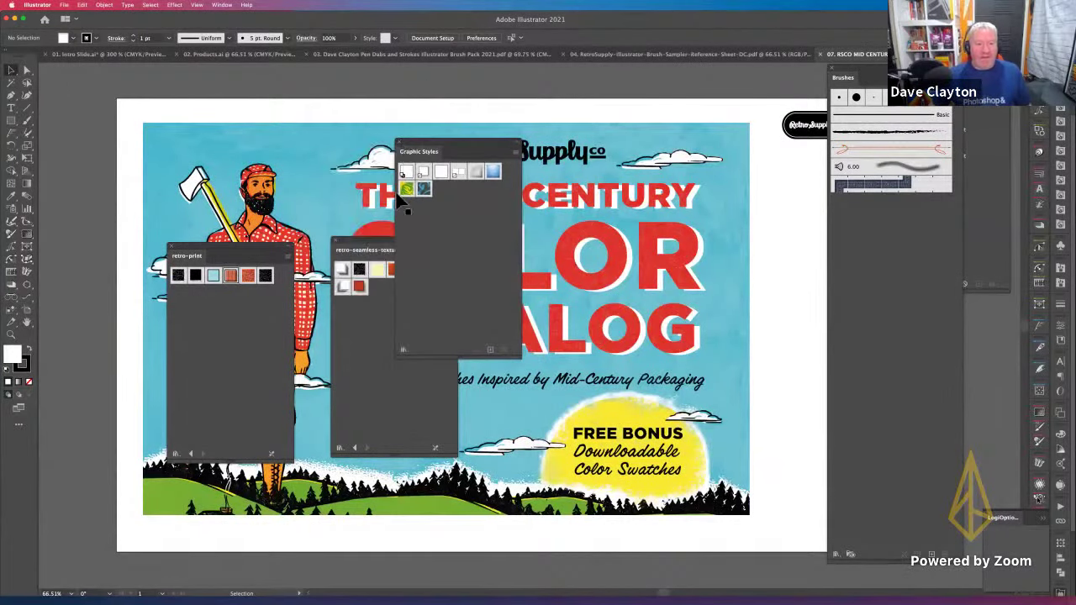
{"action": "left_click", "coordinate": [399, 142]}
{"action": "left_click", "coordinate": [336, 246]}
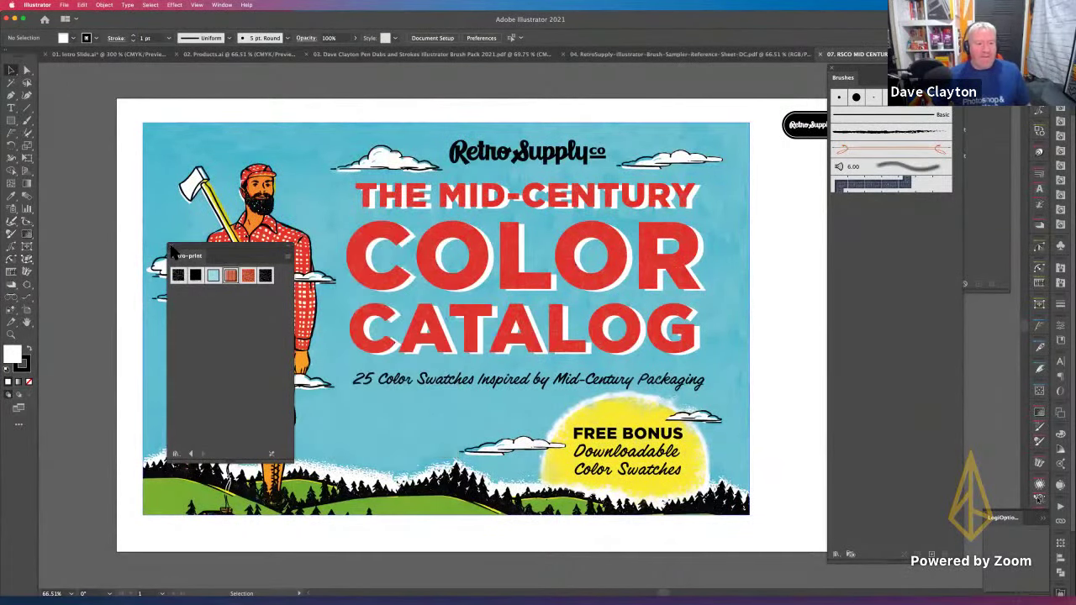
{"action": "left_click", "coordinate": [171, 252]}
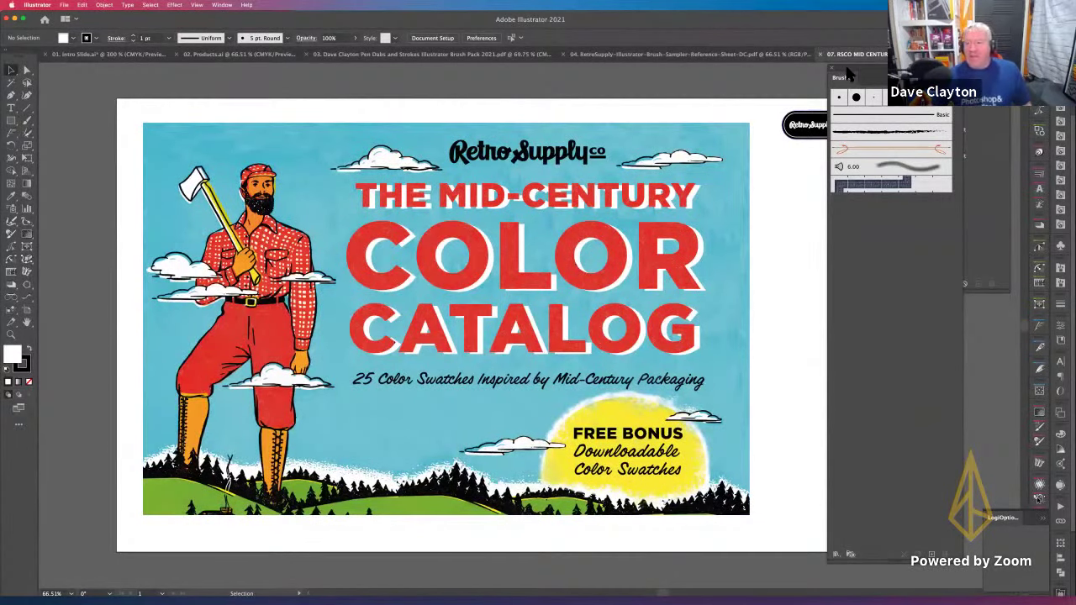
{"action": "mouse_move", "coordinate": [849, 74]}
{"action": "left_mouse_down"}
{"action": "mouse_move", "coordinate": [942, 117]}
{"action": "mouse_move", "coordinate": [1066, 126]}
{"action": "mouse_move", "coordinate": [1062, 114]}
{"action": "left_mouse_up"}
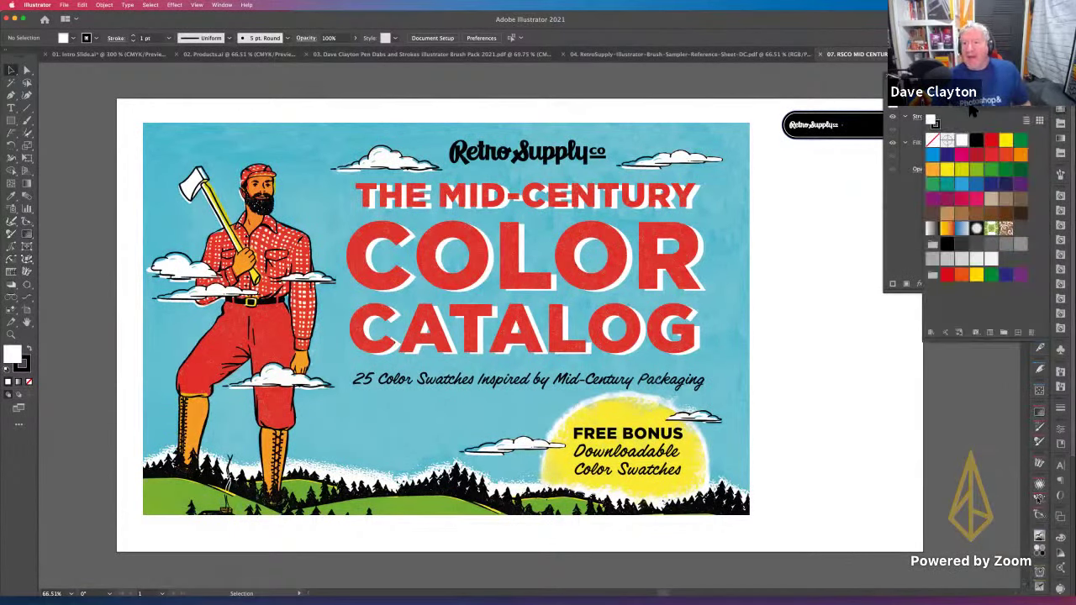
Step: Float the RSCO-Mid-Century-Color-Catalog swatch library over the artwork, enlarge it to show all color groups and select the catalog cover group
{"action": "left_click_drag", "start_coordinate": [971, 109], "coordinate": [661, 109]}
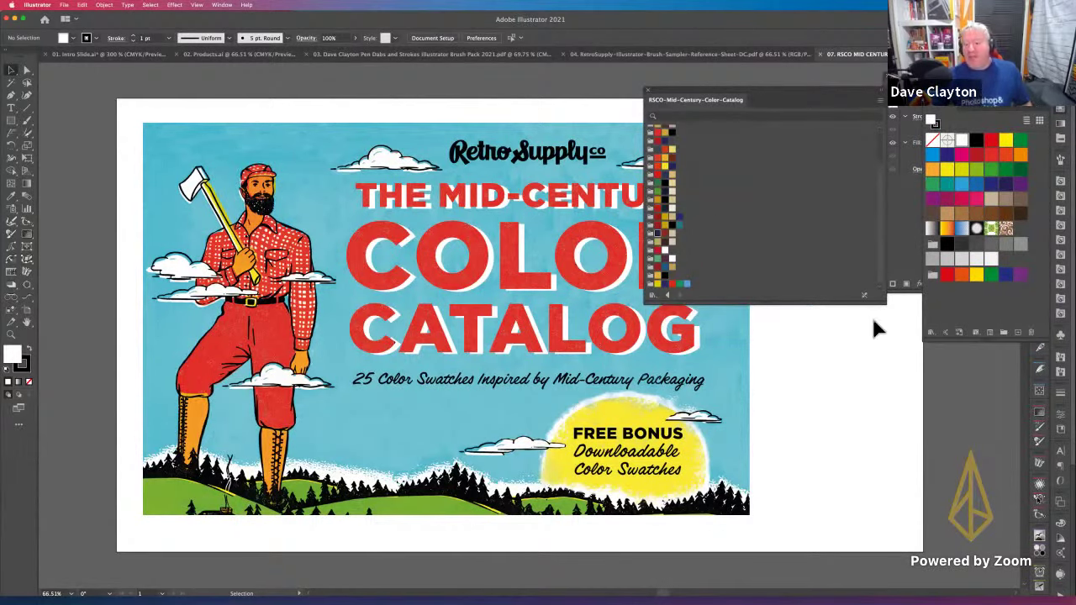
{"action": "left_click_drag", "start_coordinate": [885, 309], "coordinate": [949, 471]}
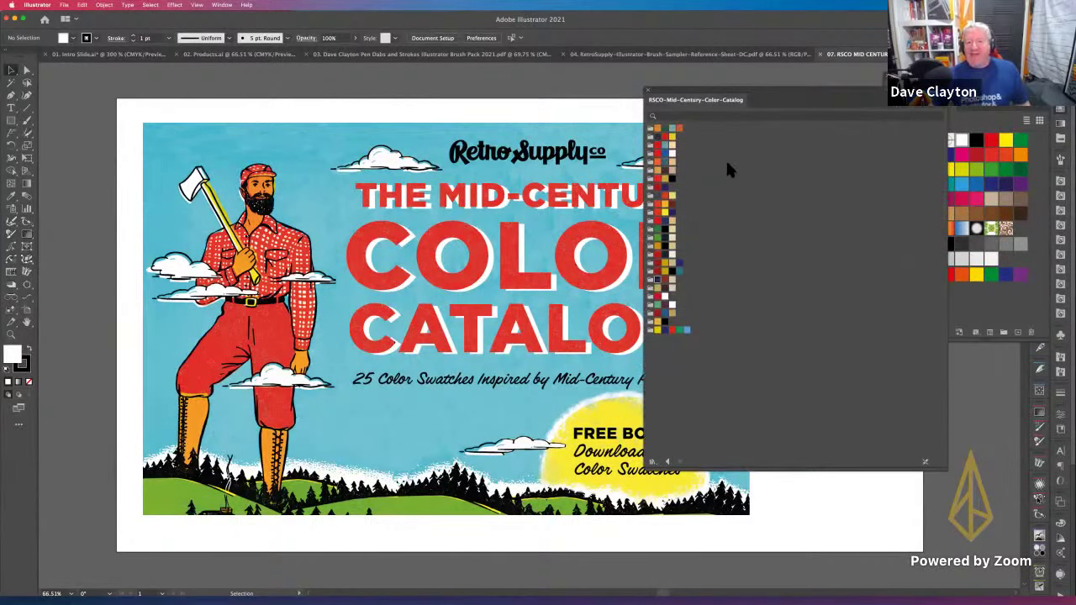
{"action": "left_click_drag", "start_coordinate": [754, 99], "coordinate": [665, 98]}
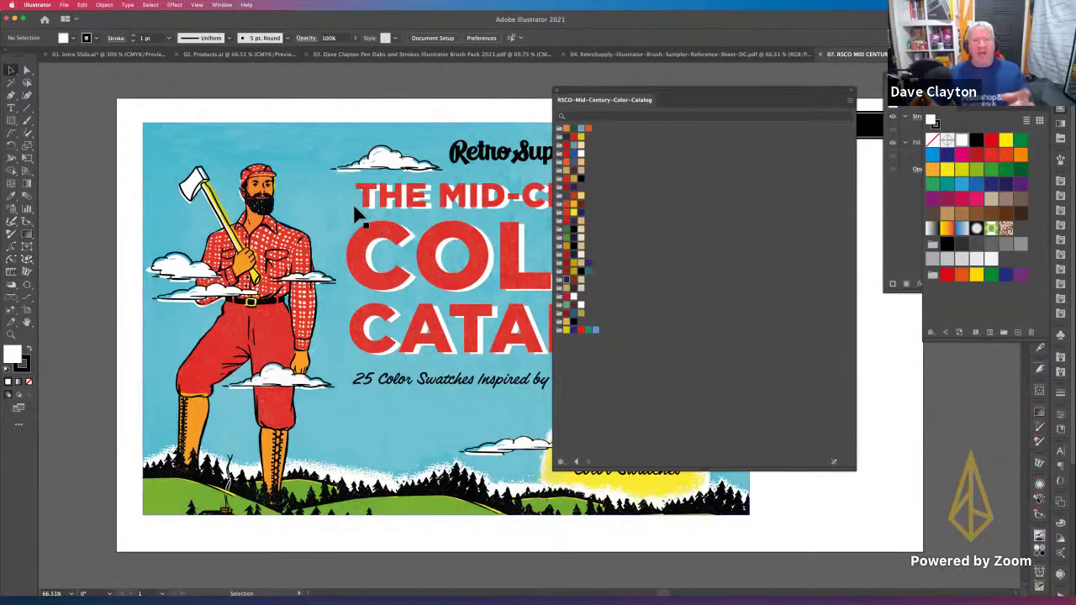
{"action": "left_click", "coordinate": [416, 215]}
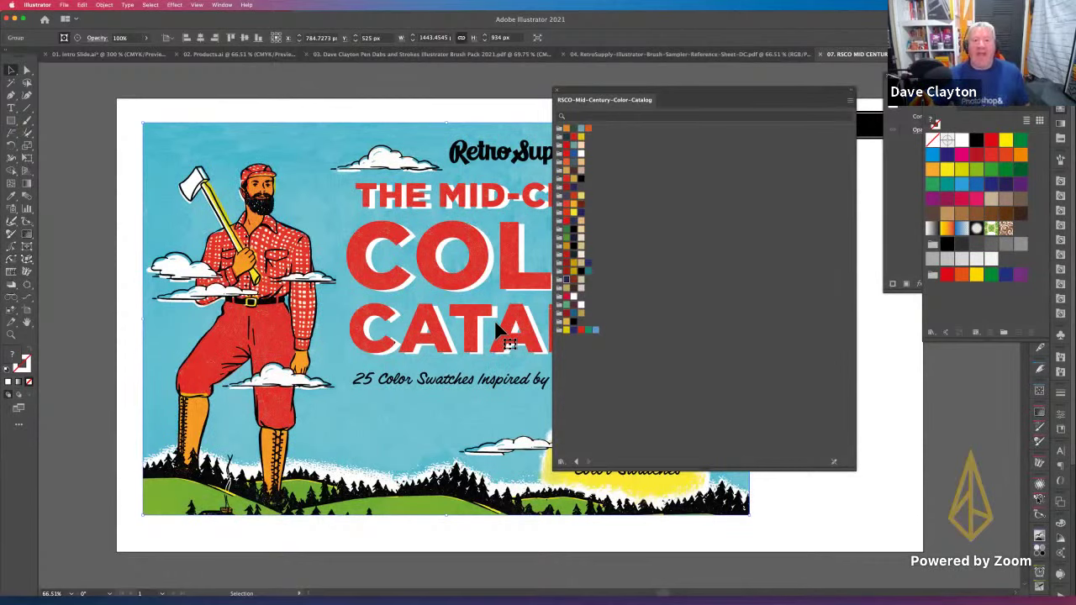
Step: Close the 07. RSCO MID CENTURY document and open the 08. AG TEXTURE KNOCKOUT artwork with nothing selected
{"action": "left_click", "coordinate": [823, 55]}
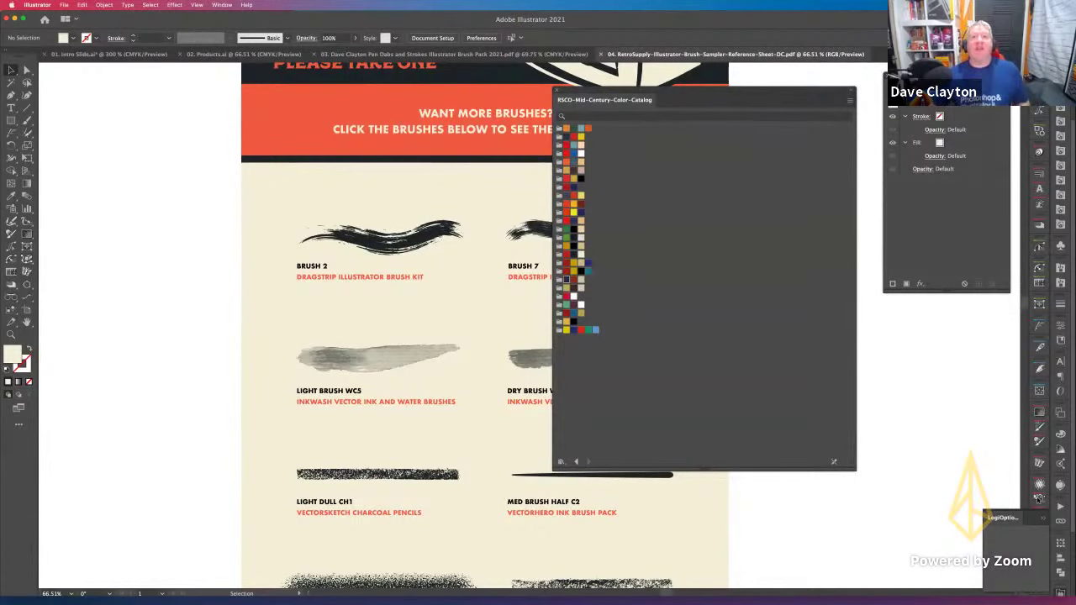
{"action": "key", "text": "super+Tab"}
{"action": "key", "text": "super+Tab"}
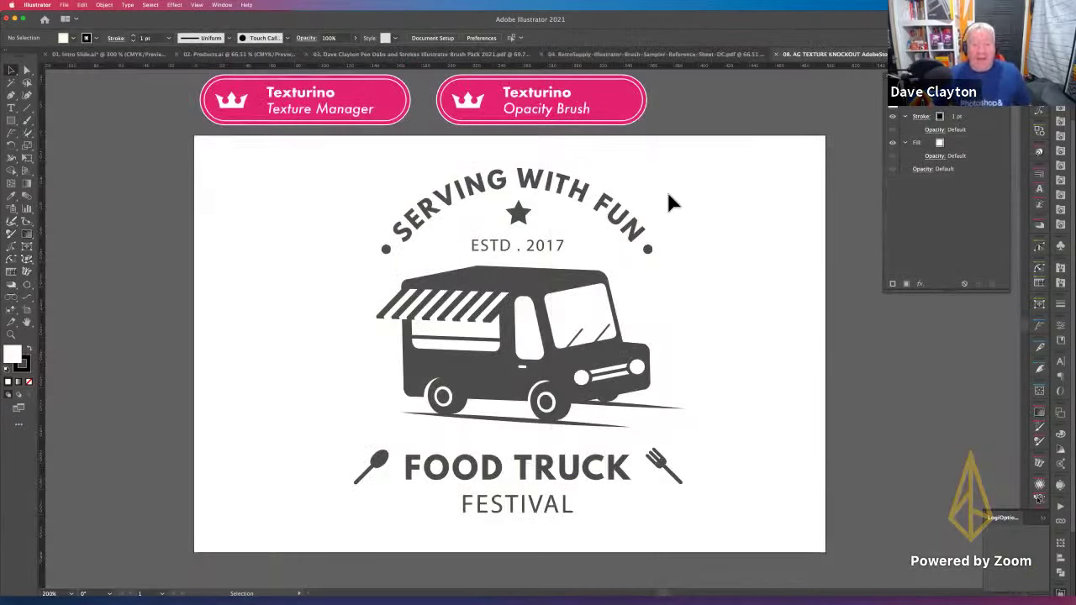
{"action": "left_click", "coordinate": [613, 214]}
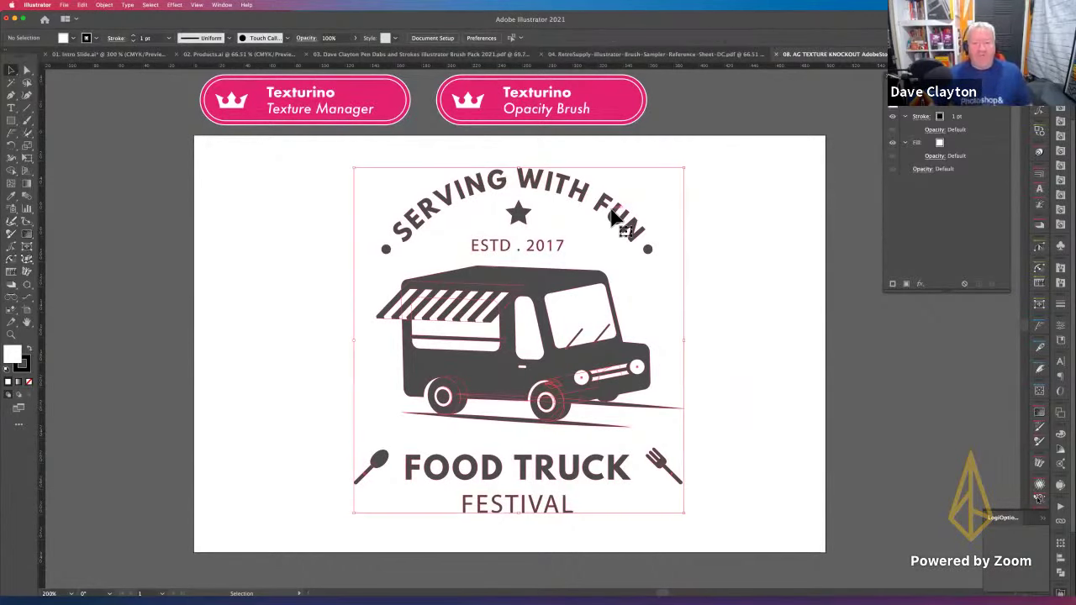
{"action": "left_click", "coordinate": [734, 176]}
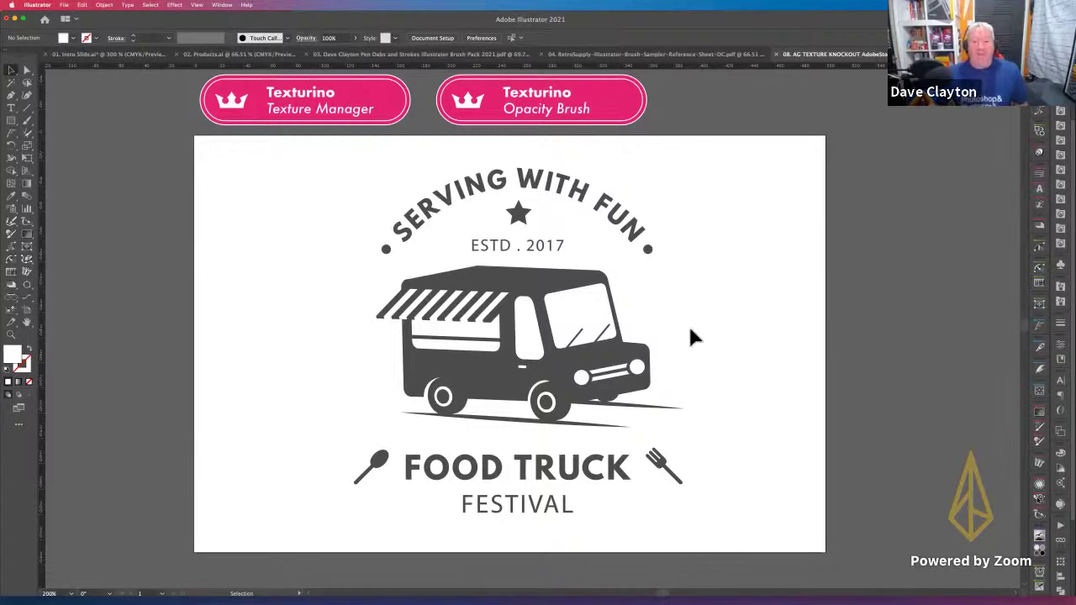
Step: With the food truck artwork selected, float the Texturino Texture panel beside it and open the Texture Manager
{"action": "left_click", "coordinate": [544, 291]}
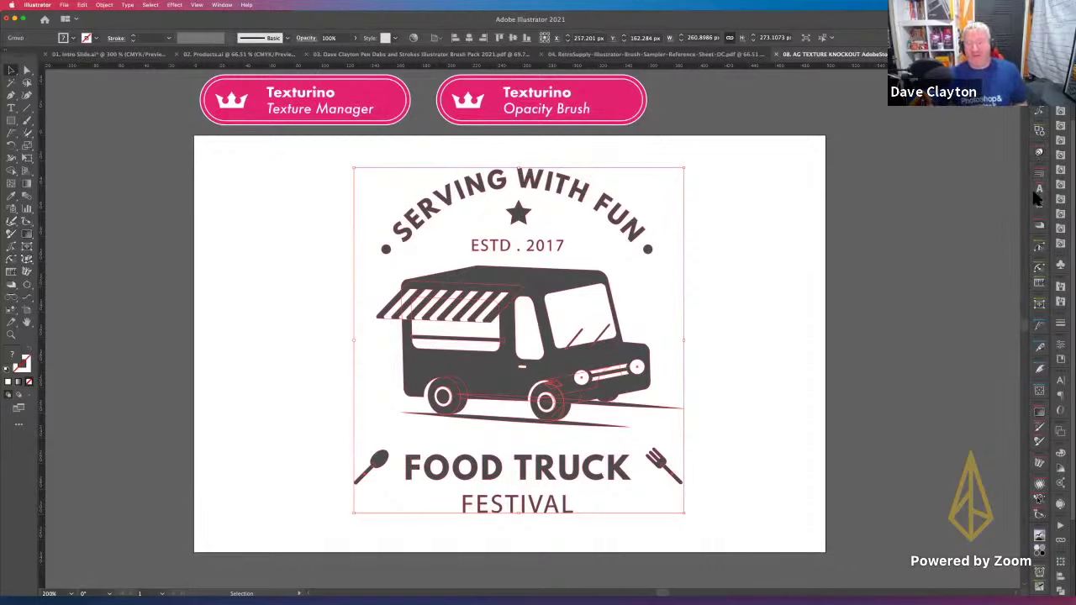
{"action": "left_click", "coordinate": [1040, 414]}
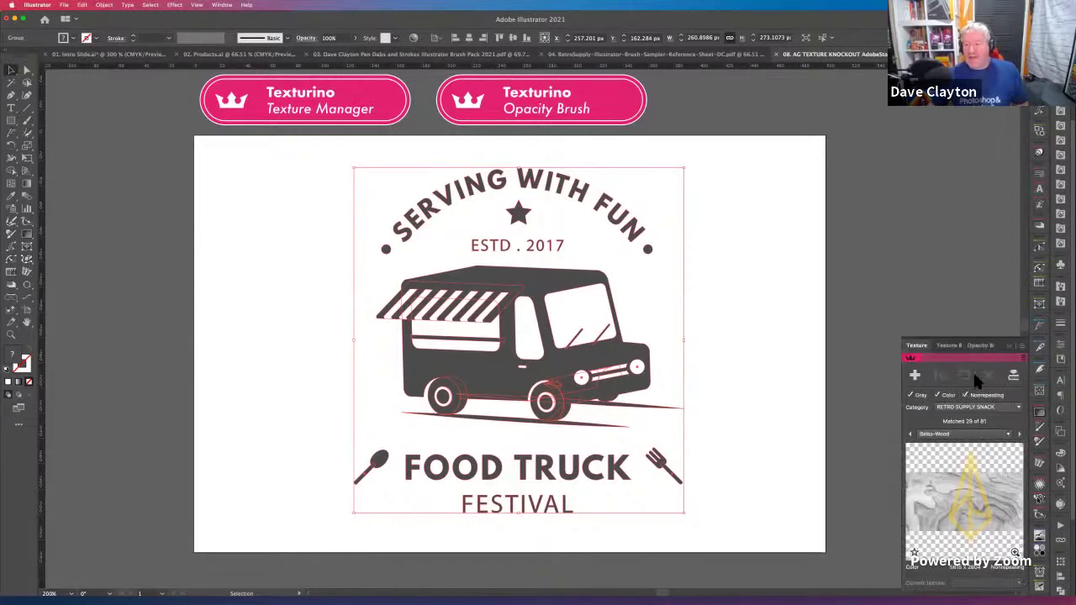
{"action": "left_click_drag", "start_coordinate": [923, 351], "coordinate": [750, 103]}
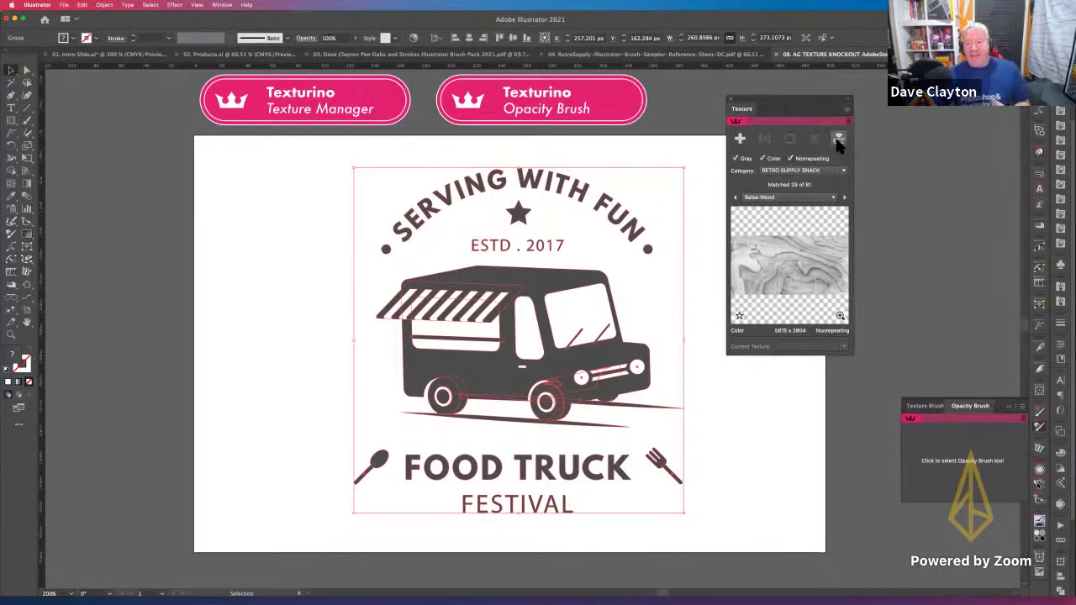
{"action": "left_click", "coordinate": [848, 110]}
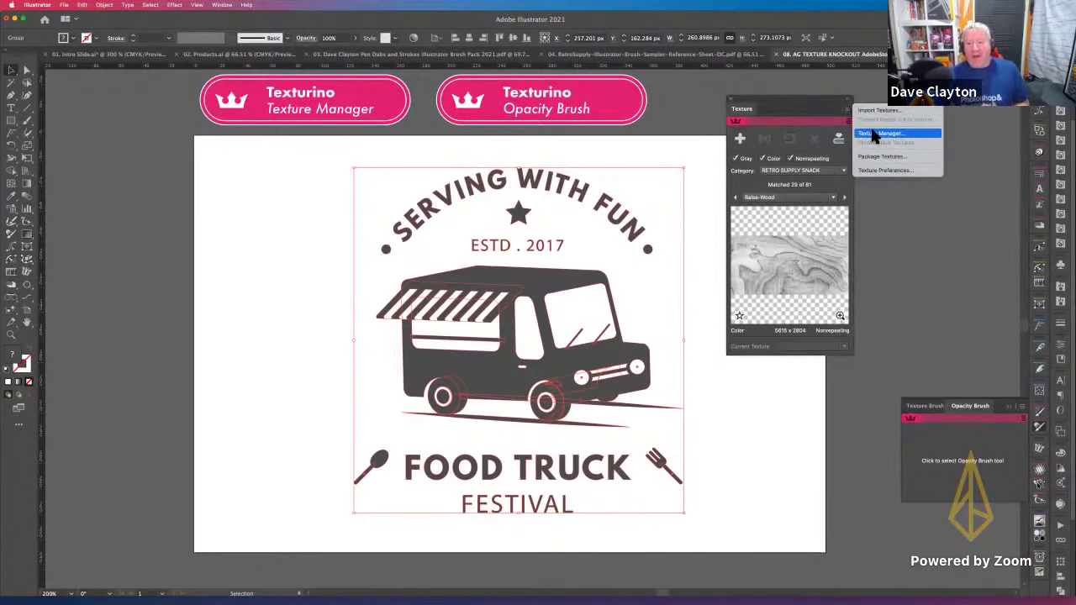
{"action": "left_click", "coordinate": [878, 134]}
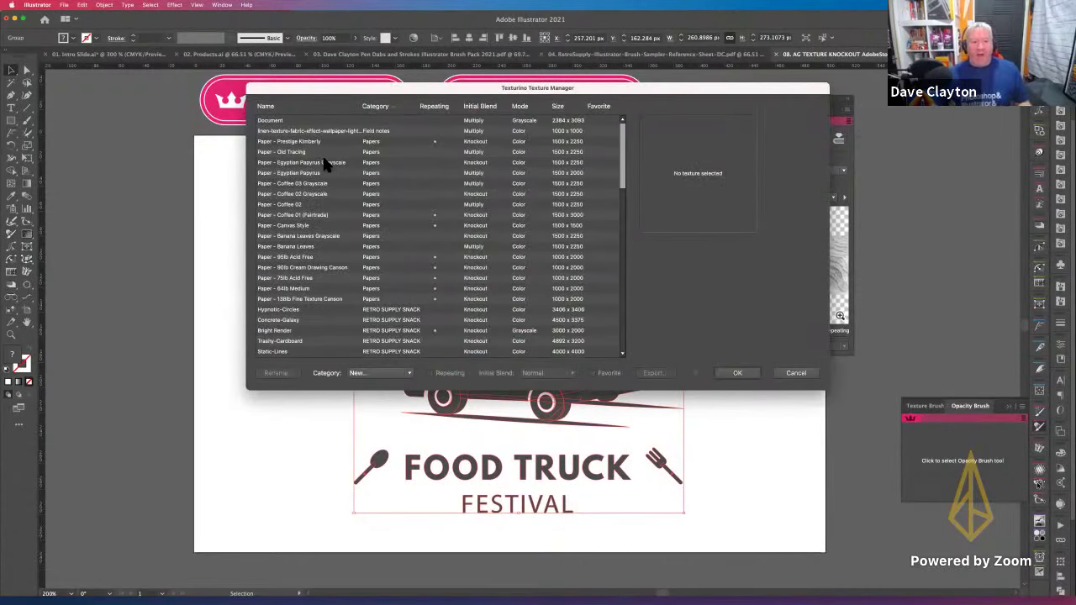
Step: Look through the full texture list in the Texture Manager, from Papers down to Textiles and Wall, and close it
{"action": "scroll", "coordinate": [326, 164], "scroll_direction": "down", "scroll_amount": 10}
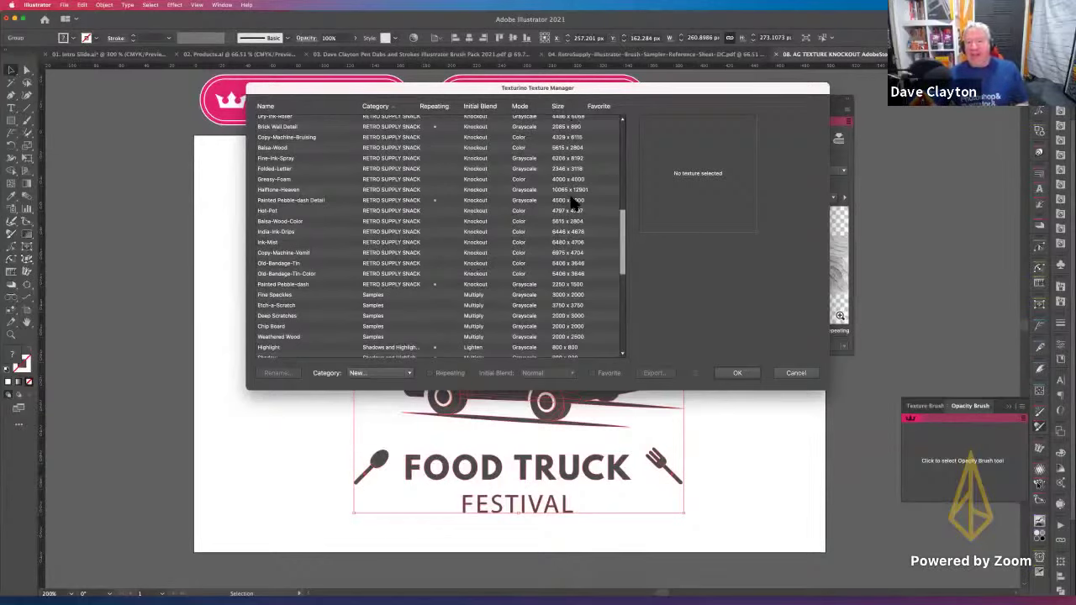
{"action": "scroll", "coordinate": [571, 319], "scroll_direction": "down", "scroll_amount": 5}
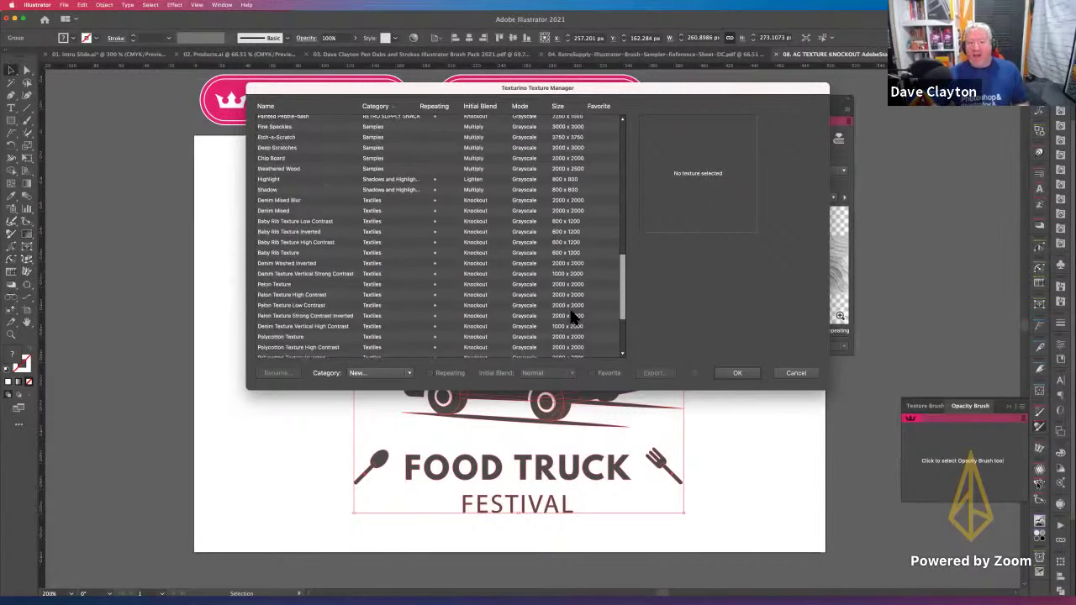
{"action": "scroll", "coordinate": [572, 318], "scroll_direction": "down", "scroll_amount": 3}
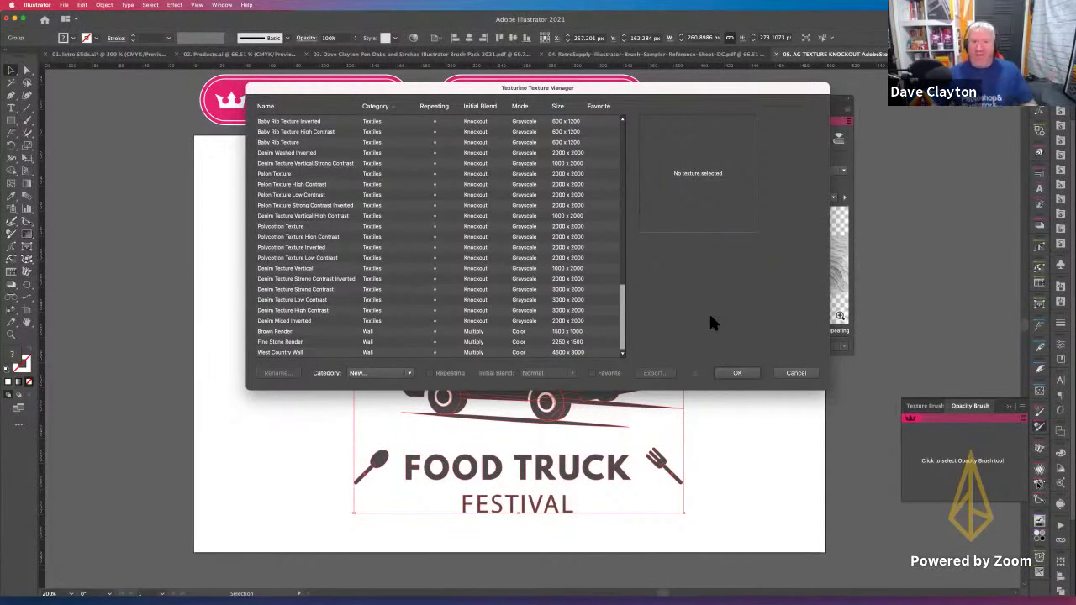
{"action": "left_click", "coordinate": [739, 375]}
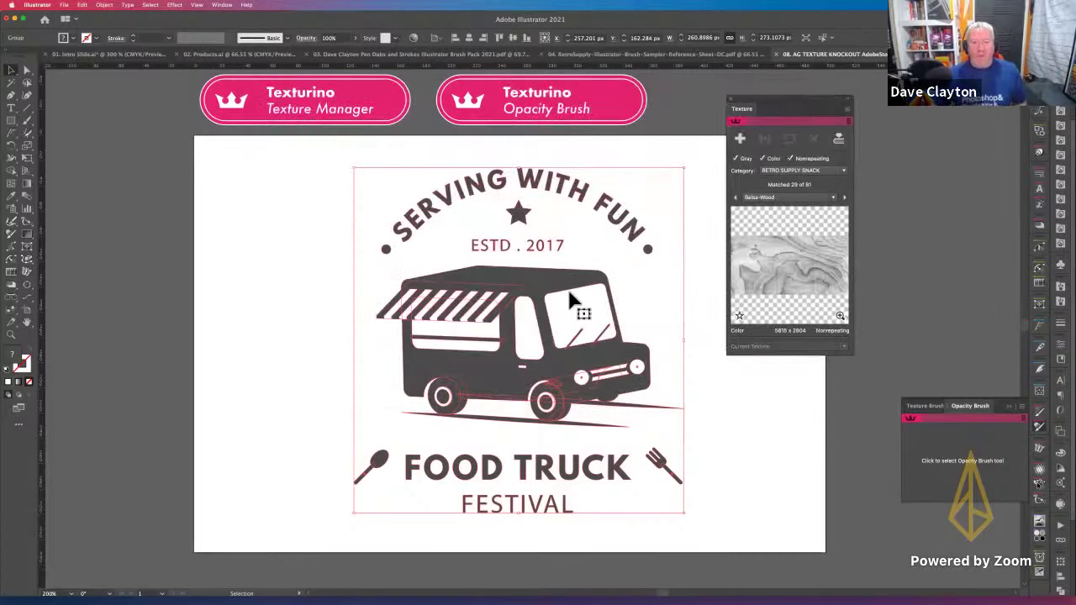
Step: Choose the Old-Bandage-Tin texture from the RETRO SUPPLY SNACK category and place the Texture panel clear of the artwork
{"action": "left_click_drag", "start_coordinate": [809, 106], "coordinate": [888, 97]}
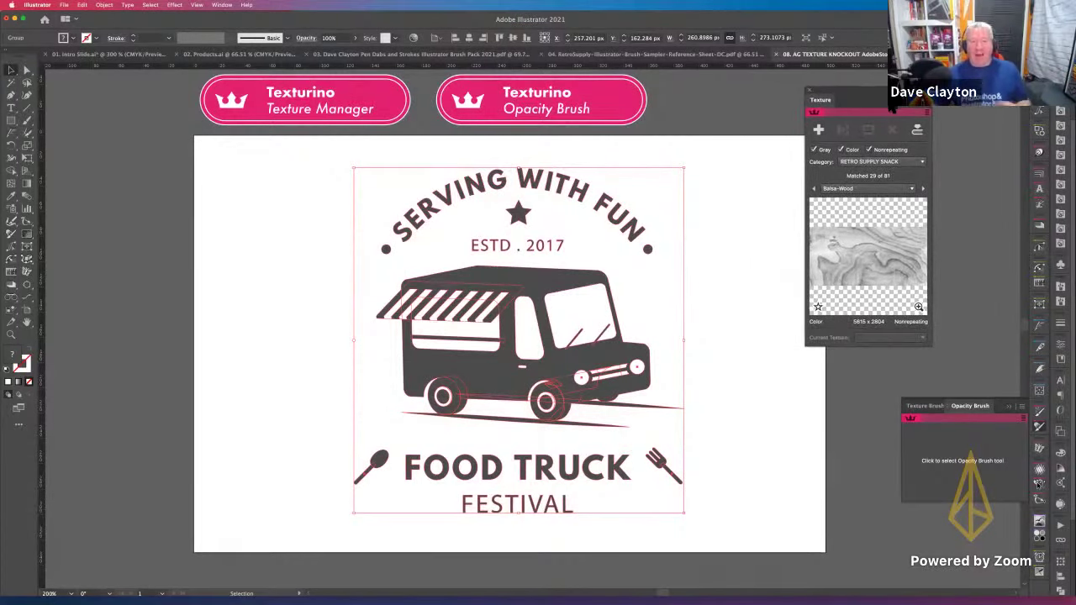
{"action": "left_click", "coordinate": [913, 192]}
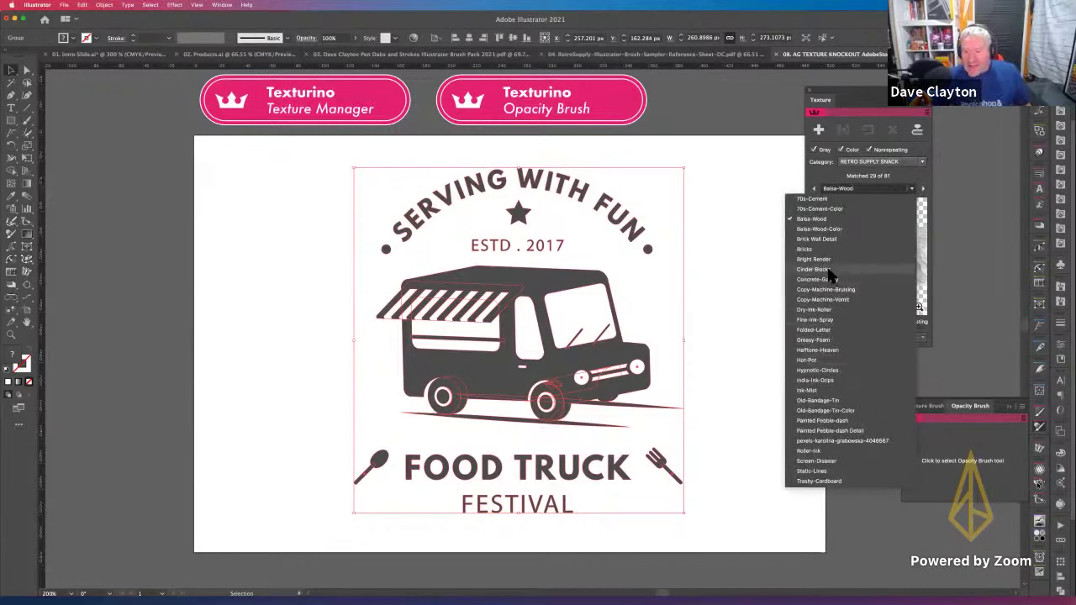
{"action": "left_click", "coordinate": [822, 401]}
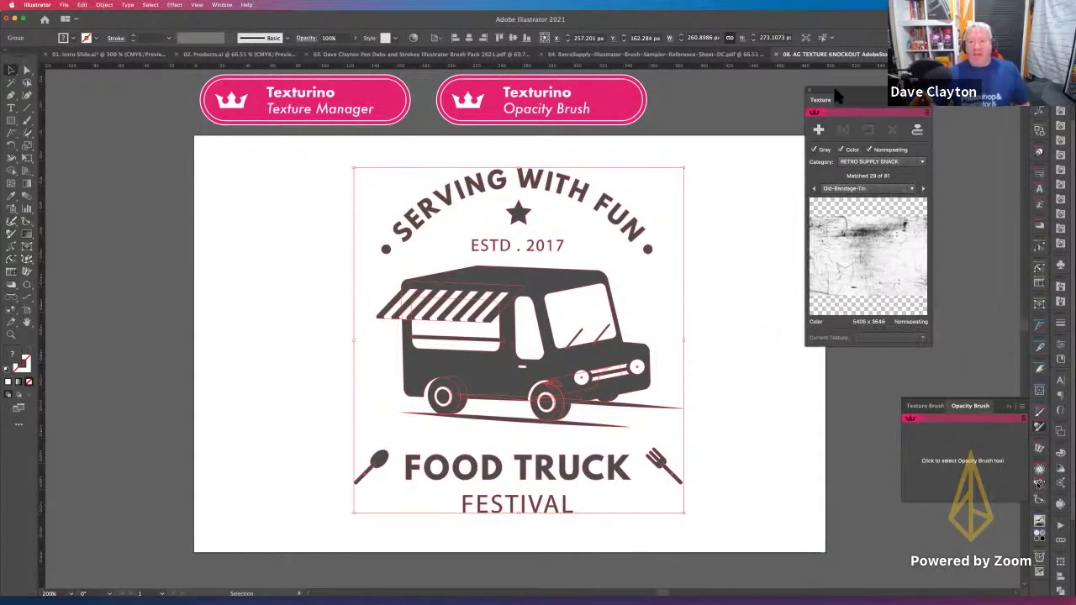
{"action": "left_click_drag", "start_coordinate": [837, 95], "coordinate": [780, 105]}
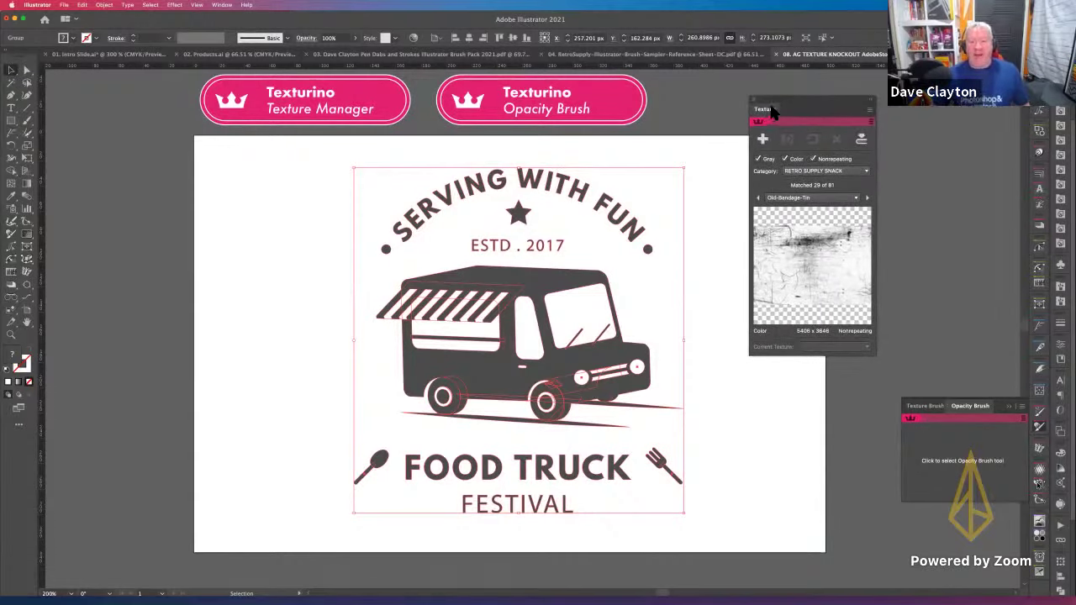
Step: Look up the Texture and Opacity Brush entries among the Astute Graphics panels and leave the list
{"action": "left_click", "coordinate": [222, 5]}
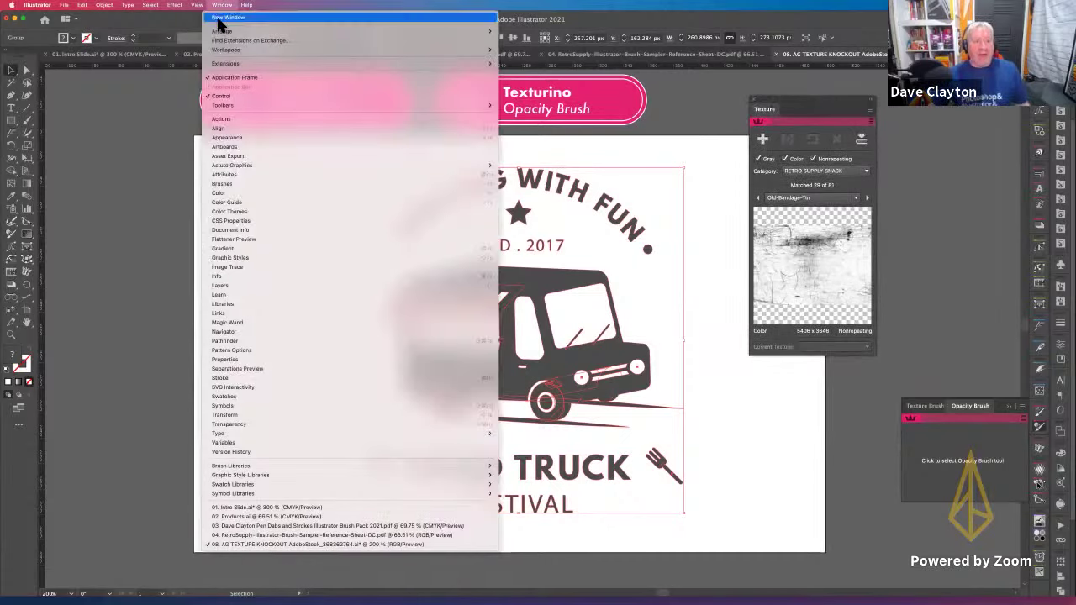
{"action": "mouse_move", "coordinate": [223, 166]}
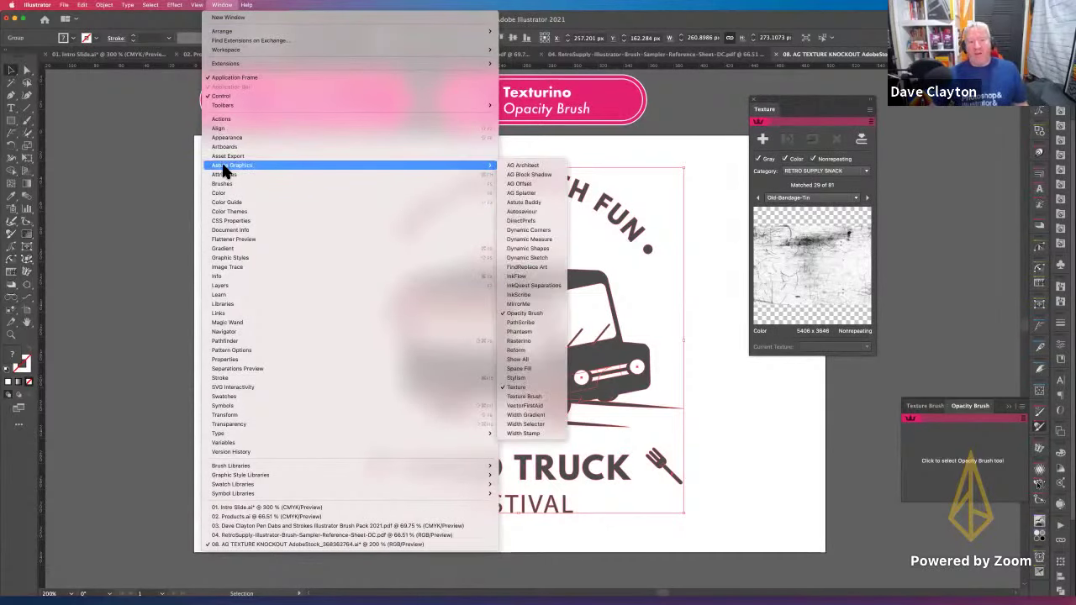
{"action": "left_click", "coordinate": [218, 8]}
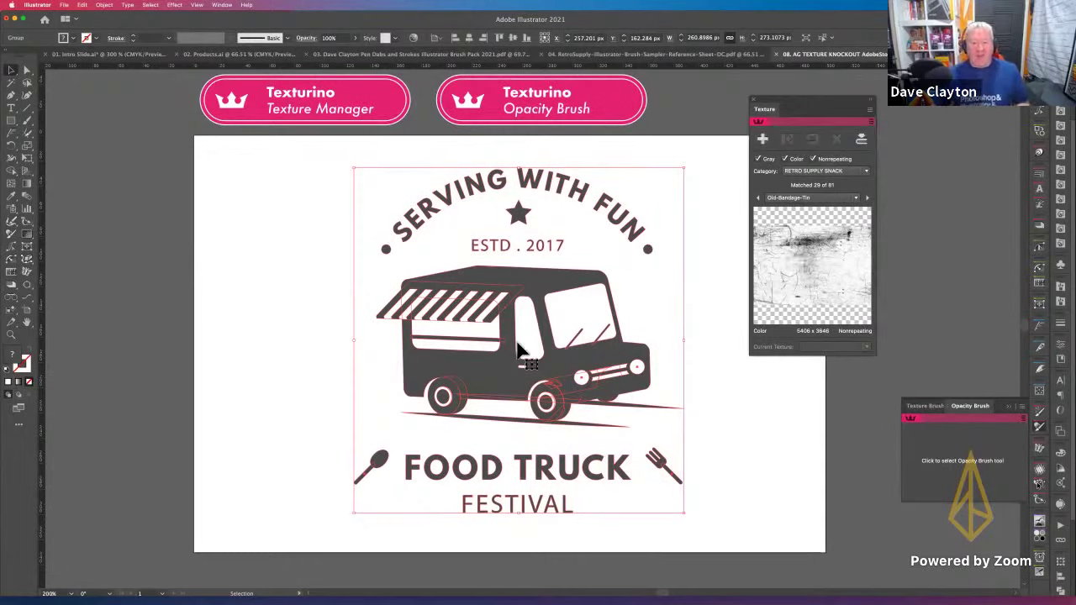
Step: Add the Old-Bandage-Tin texture to the selected food truck artwork and scale the texture down over it
{"action": "left_click", "coordinate": [764, 141]}
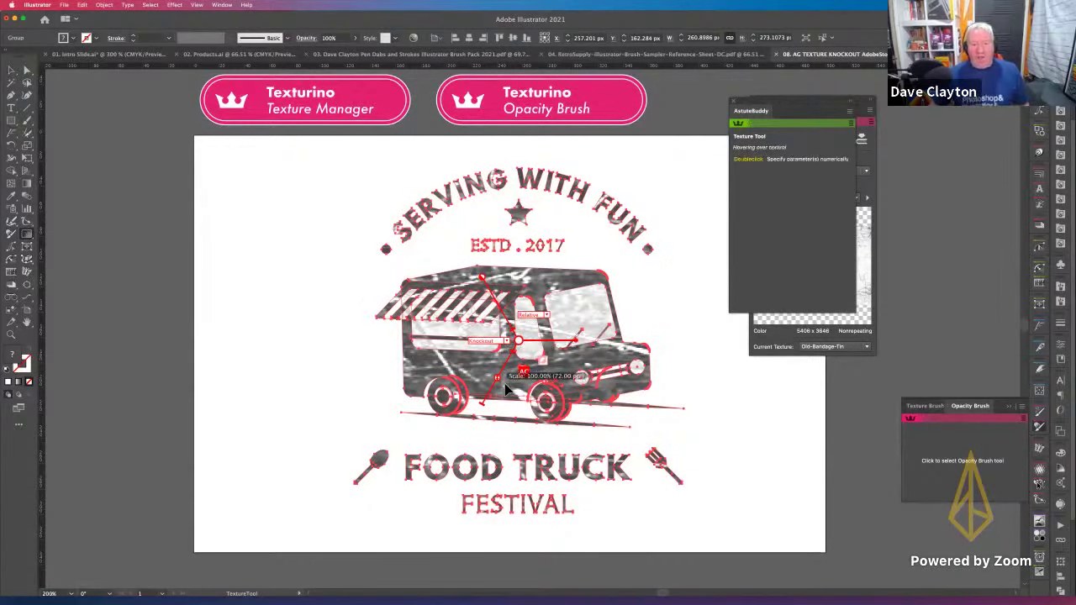
{"action": "left_click_drag", "start_coordinate": [505, 387], "coordinate": [519, 374]}
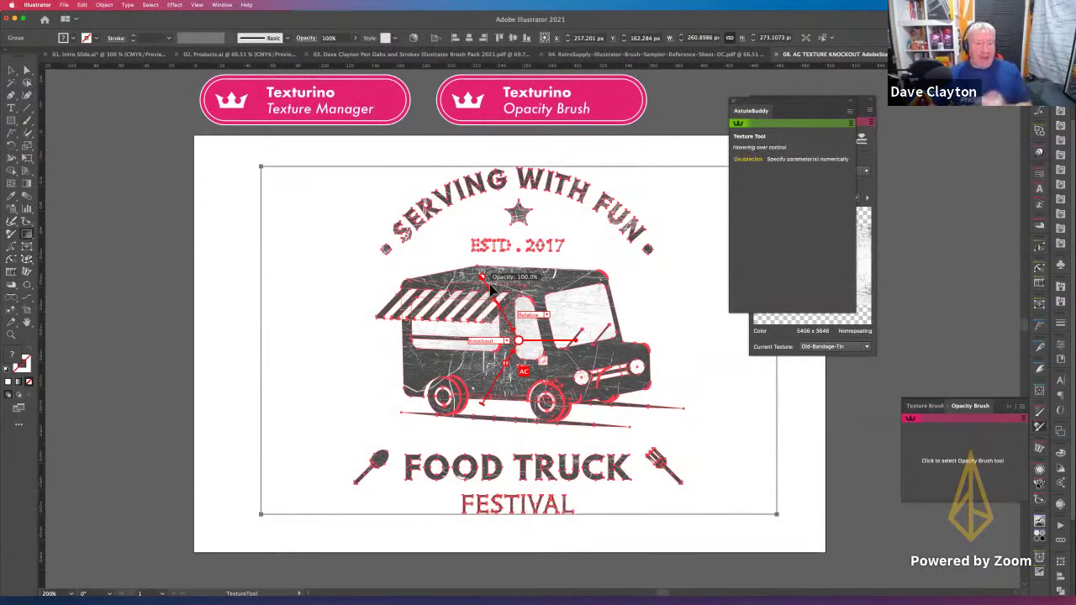
{"action": "mouse_move", "coordinate": [576, 340]}
{"action": "left_mouse_down"}
{"action": "mouse_move", "coordinate": [588, 362]}
{"action": "mouse_move", "coordinate": [590, 341]}
{"action": "left_mouse_up"}
Step: Choose Knockout as the texture's blend mode on the artwork and deselect everything
{"action": "left_click", "coordinate": [508, 343]}
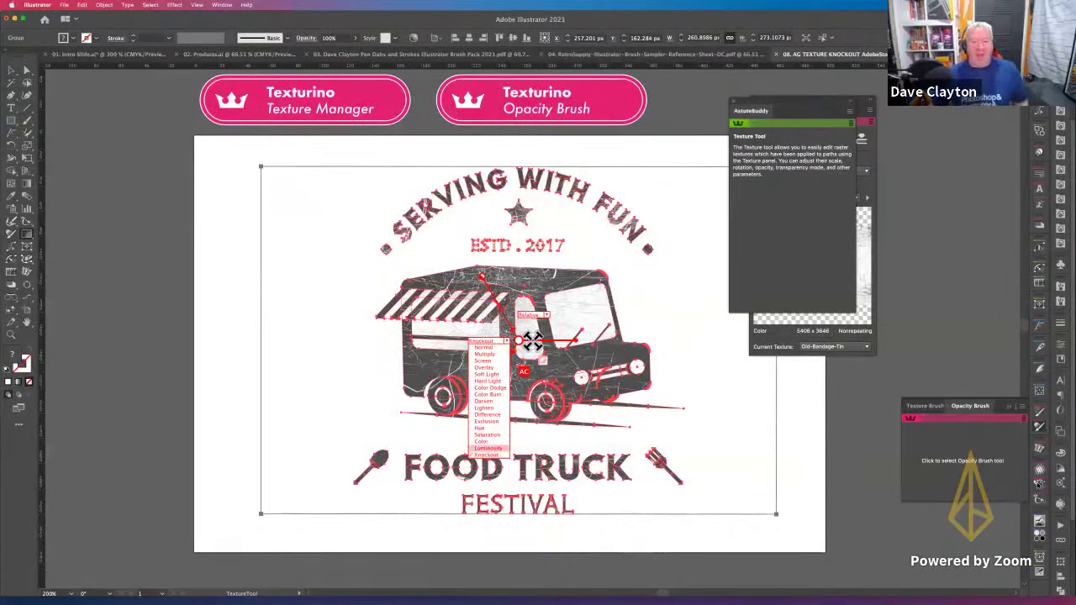
{"action": "left_click", "coordinate": [487, 455]}
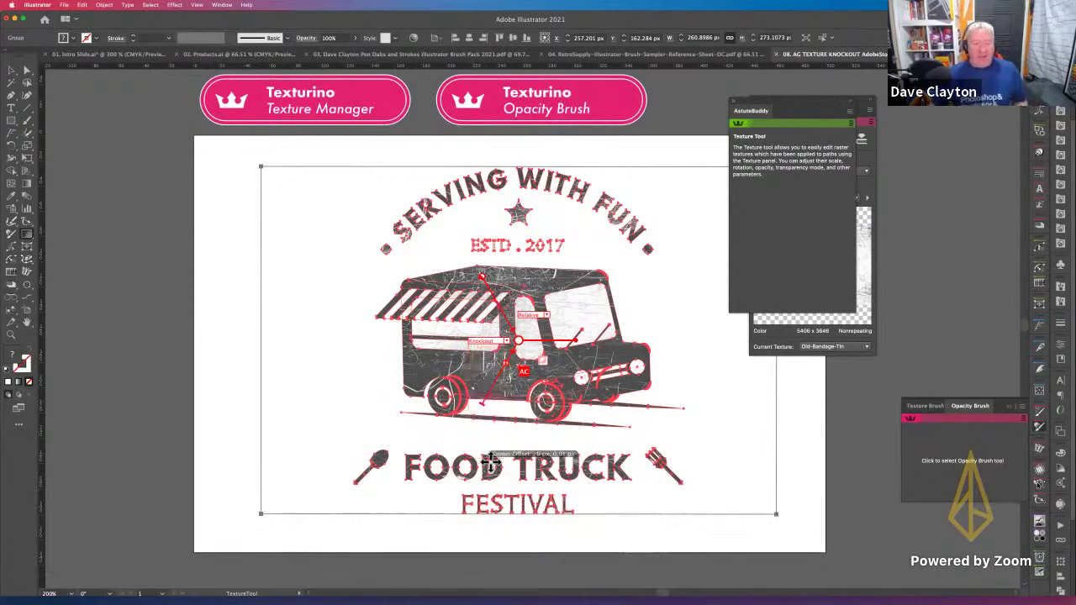
{"action": "left_click", "coordinate": [12, 71]}
{"action": "left_click", "coordinate": [196, 191]}
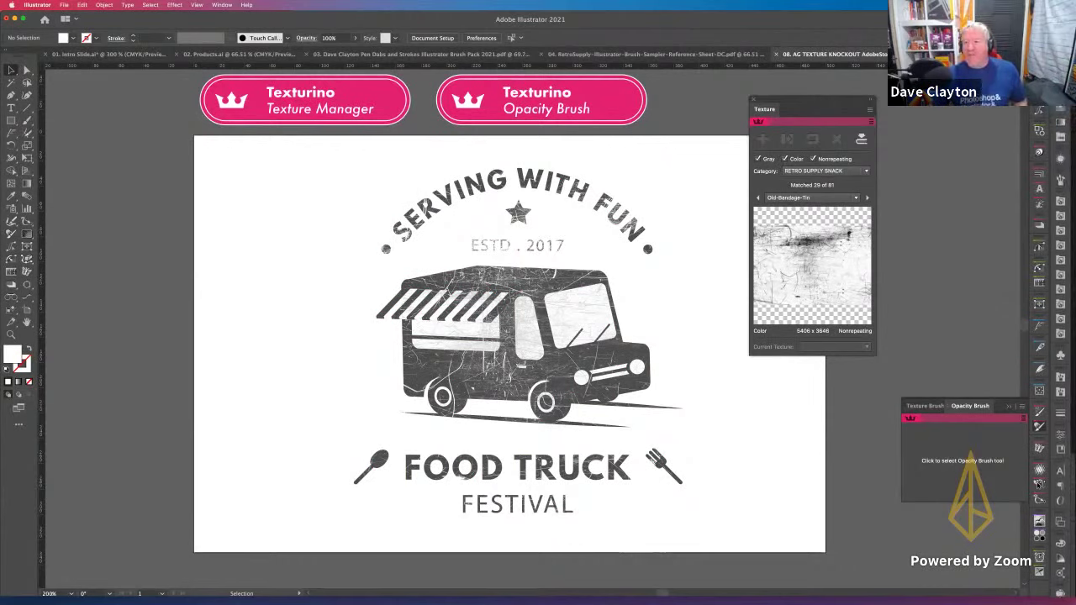
Step: Make the green Backdrop layer visible behind the textured logo and put the Layers panel away
{"action": "left_click", "coordinate": [1039, 484]}
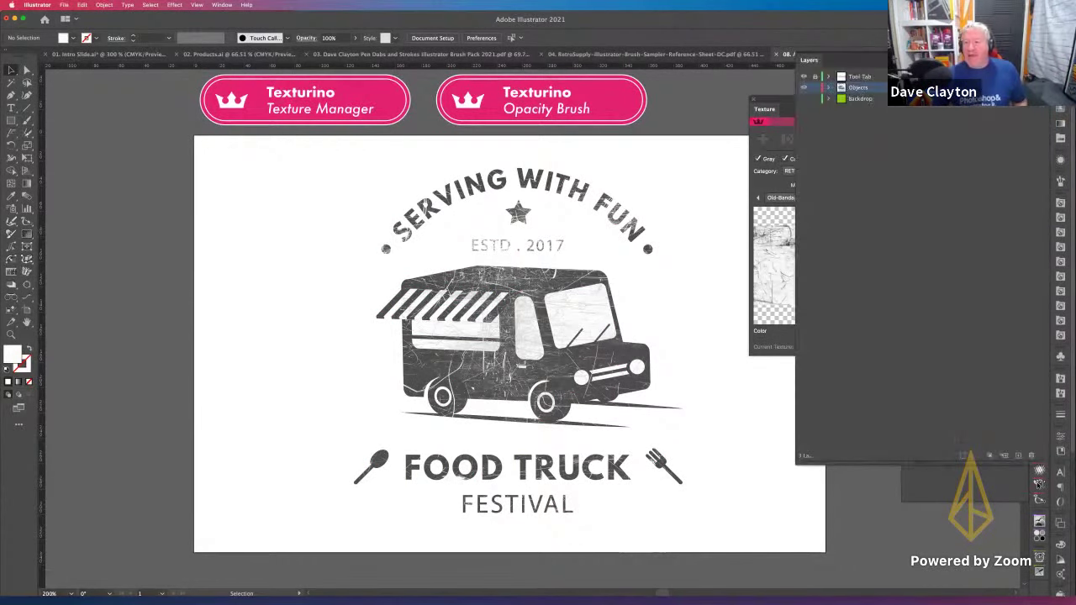
{"action": "left_click", "coordinate": [803, 99]}
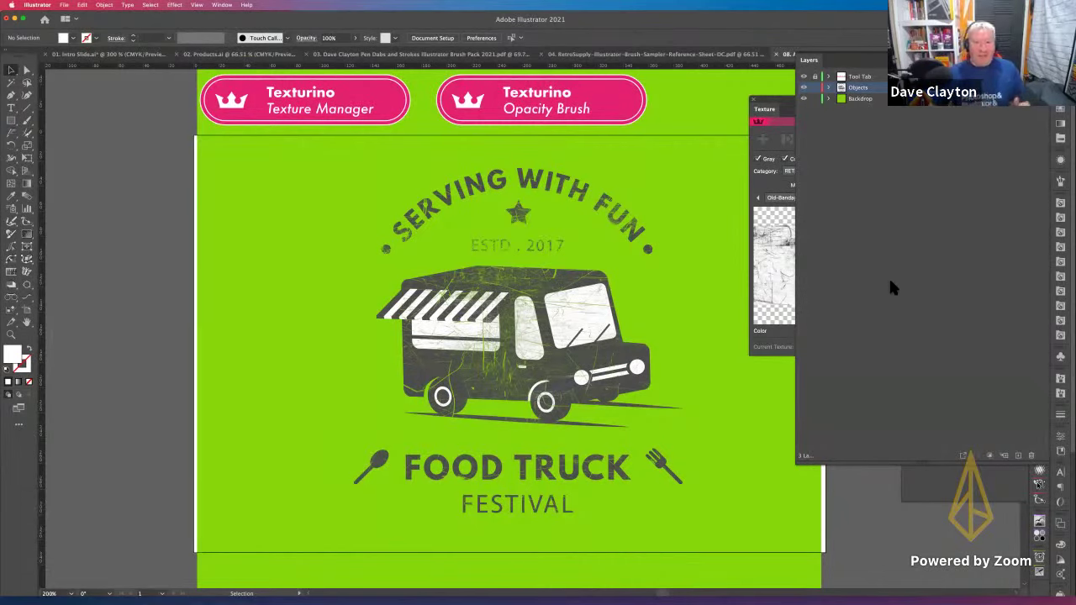
{"action": "left_click", "coordinate": [1039, 484]}
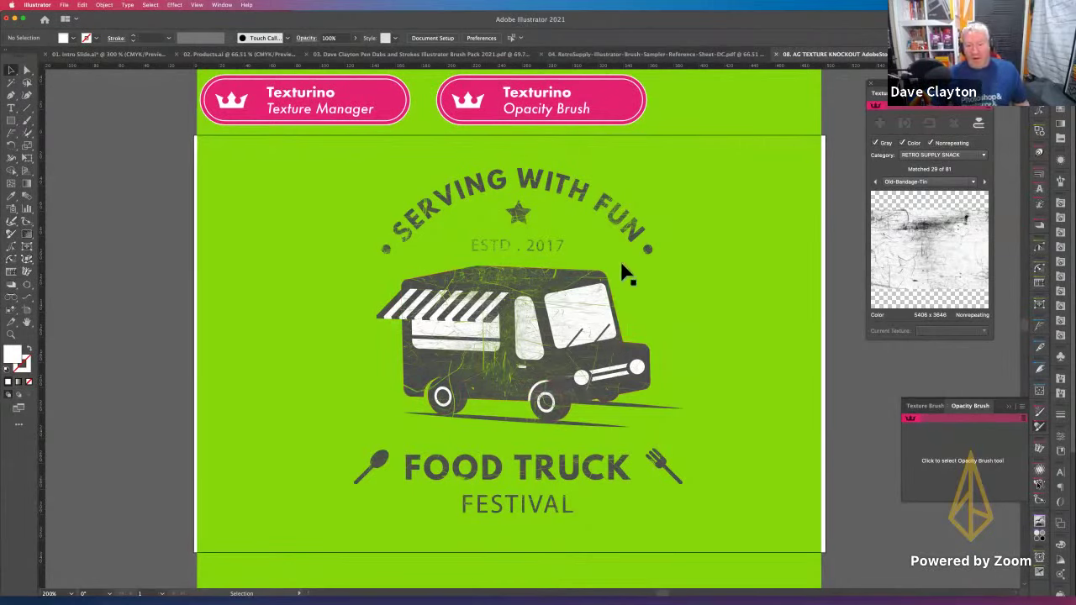
Step: Select the food truck group, reopen its Texture effect from the Appearance attributes and readjust the scale of the Old-Bandage-Tin texture
{"action": "left_click", "coordinate": [586, 292]}
{"action": "left_click", "coordinate": [587, 293]}
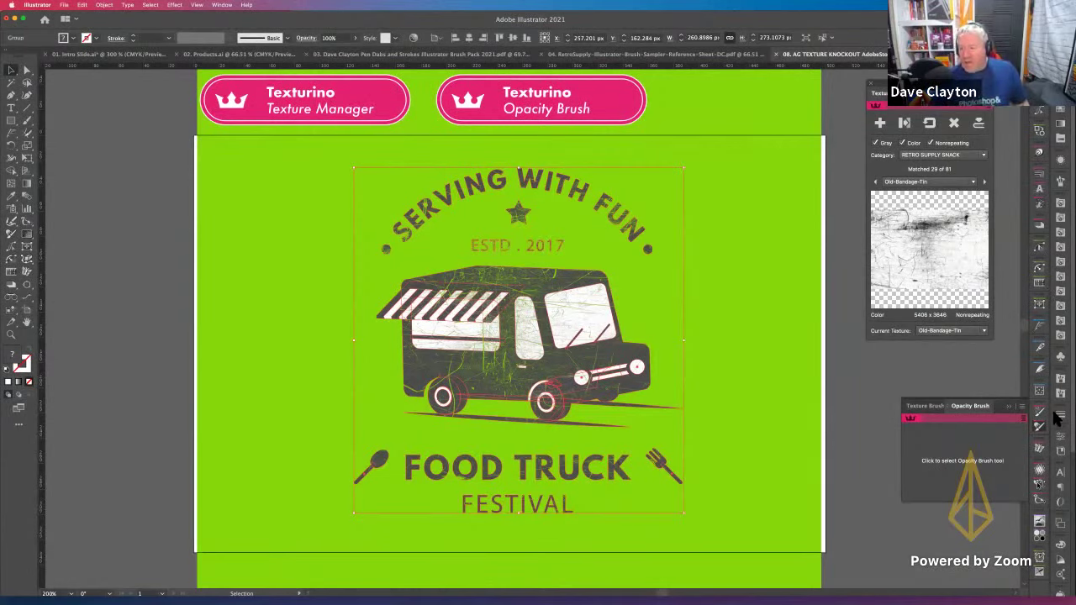
{"action": "left_click", "coordinate": [1061, 160]}
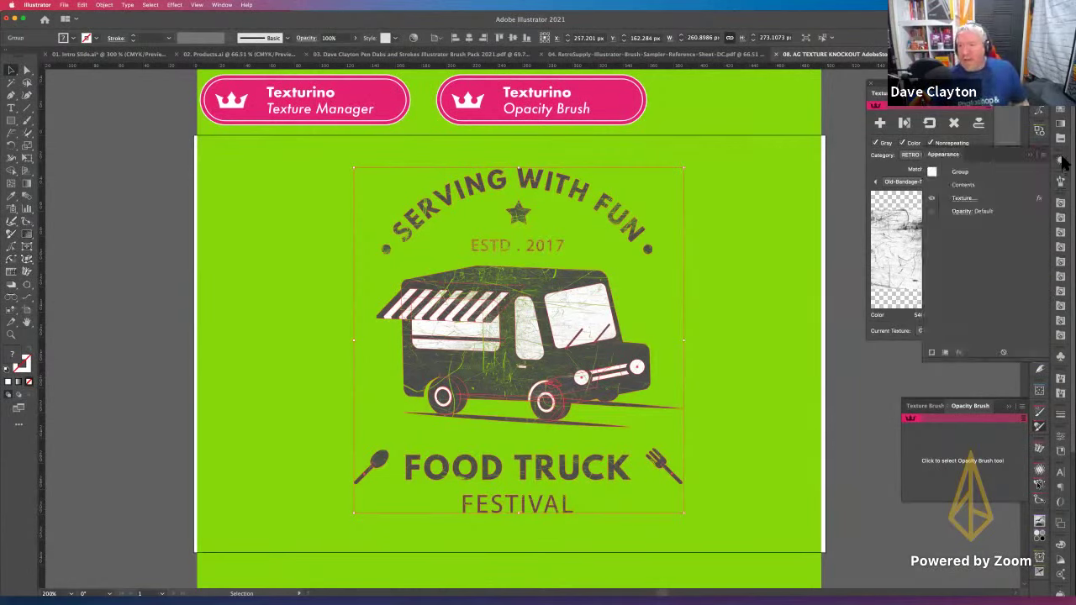
{"action": "left_click", "coordinate": [994, 198]}
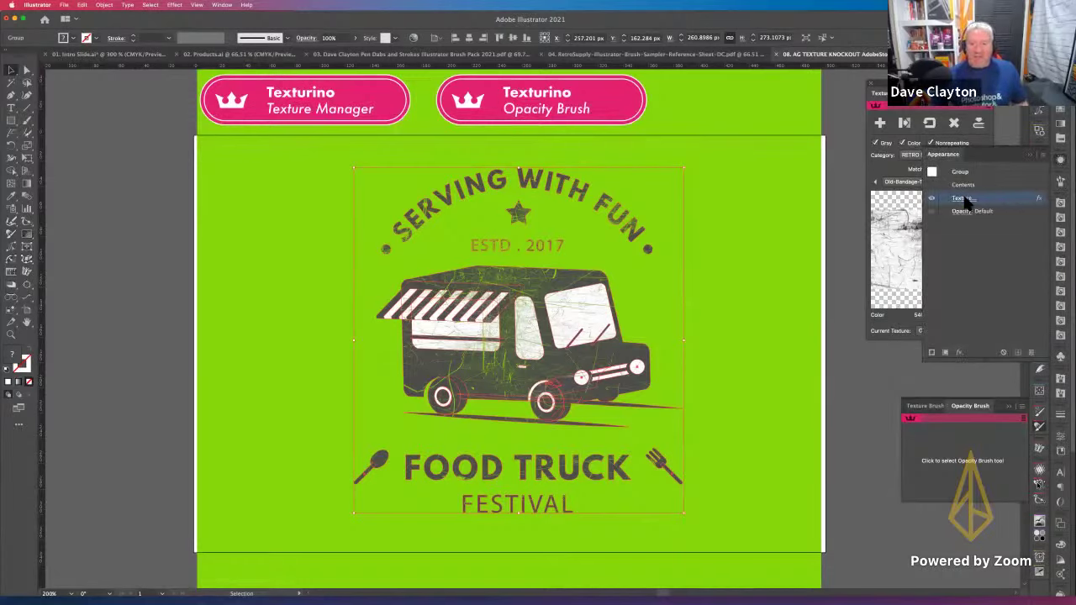
{"action": "left_click", "coordinate": [963, 199]}
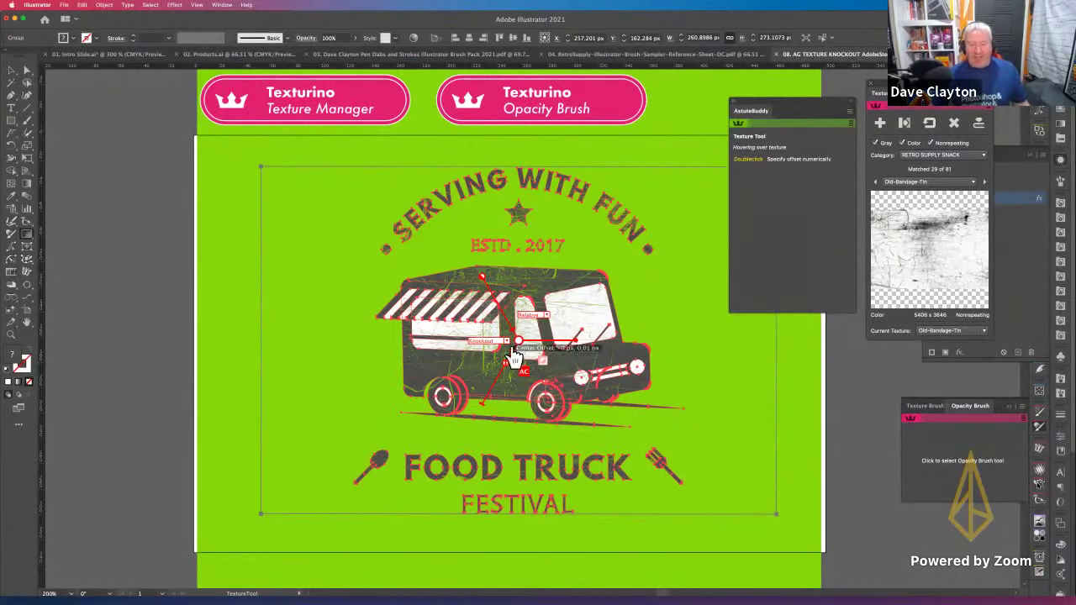
{"action": "left_click_drag", "start_coordinate": [518, 367], "coordinate": [511, 375]}
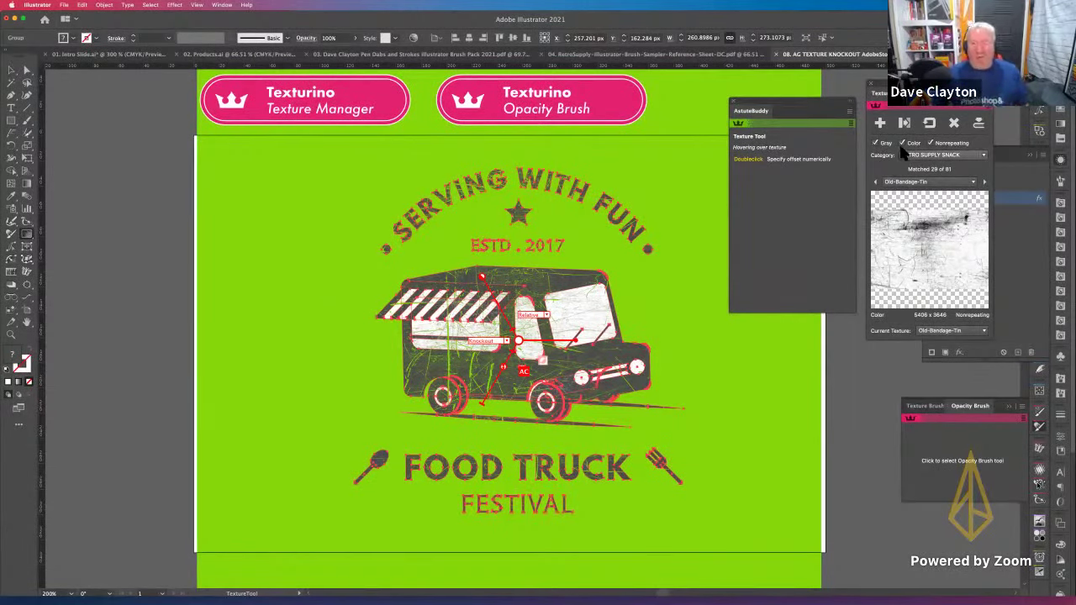
Step: Replace the applied texture with Balsa-Wood and adjust its scale over the food truck artwork
{"action": "left_click", "coordinate": [946, 186]}
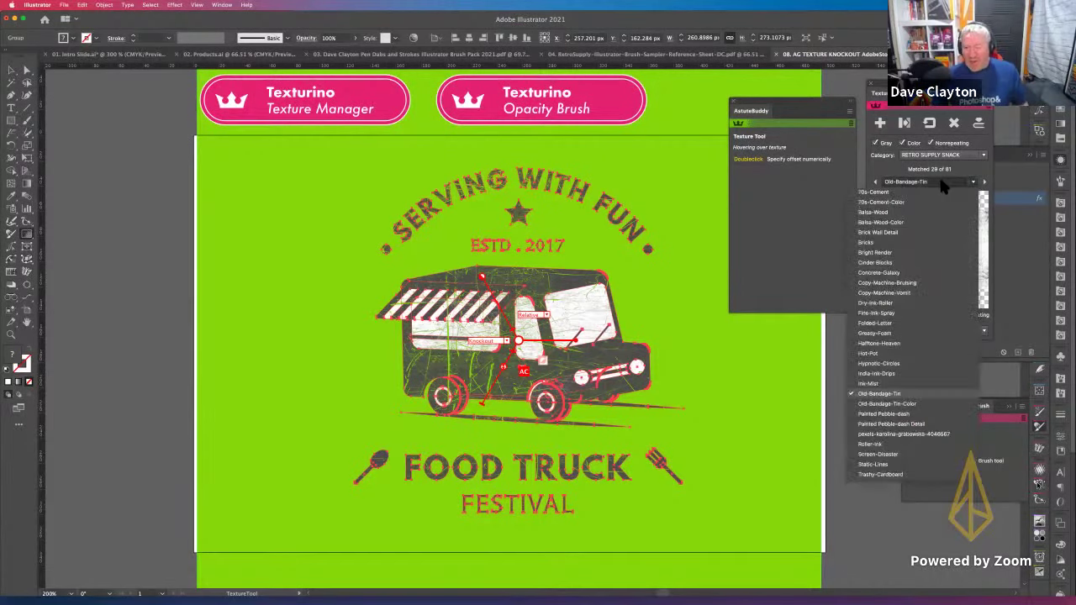
{"action": "left_click", "coordinate": [880, 212]}
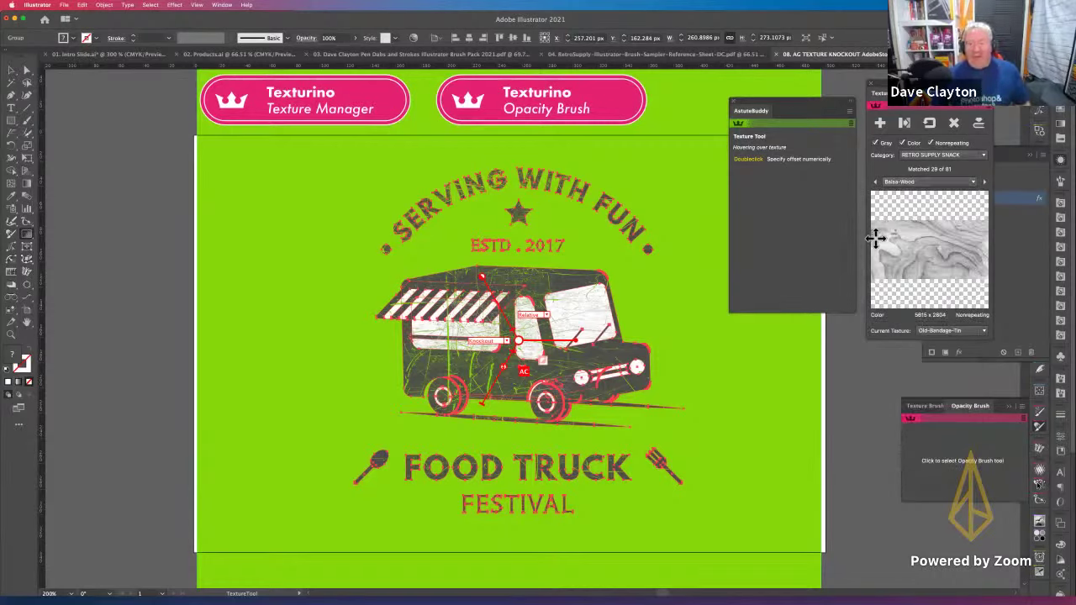
{"action": "left_click", "coordinate": [906, 123]}
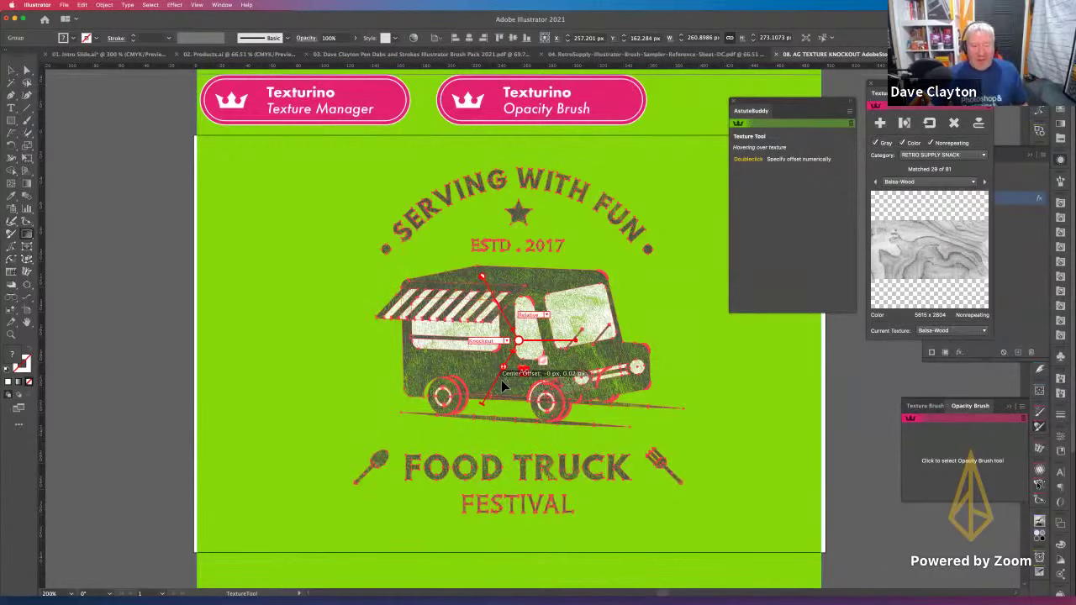
{"action": "left_click_drag", "start_coordinate": [510, 376], "coordinate": [511, 372]}
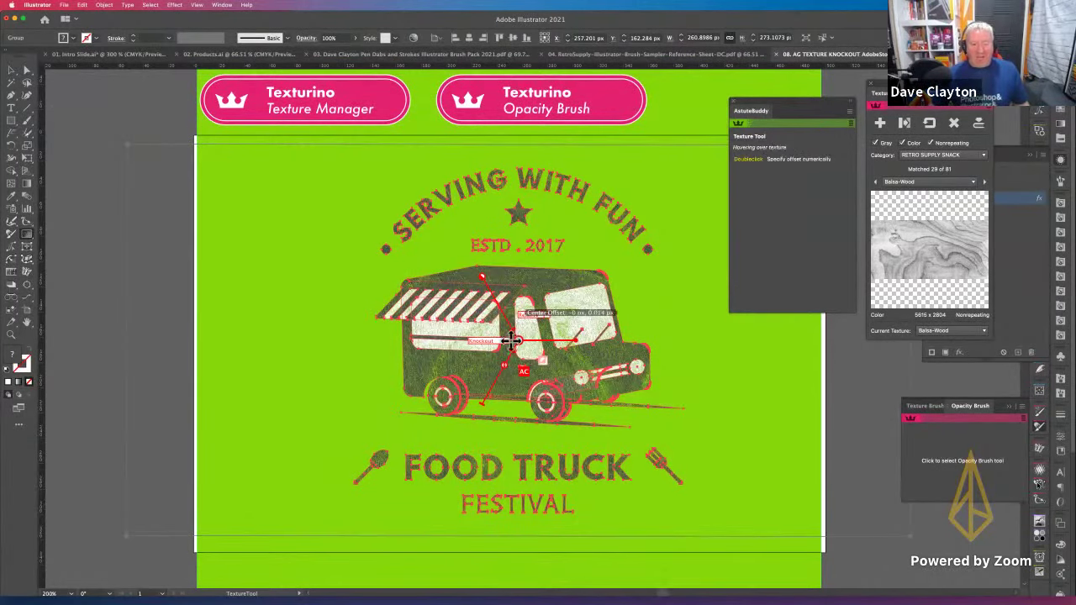
Step: Try the Screen blend mode on the Balsa-Wood texture and return it to Knockout
{"action": "left_click", "coordinate": [509, 341]}
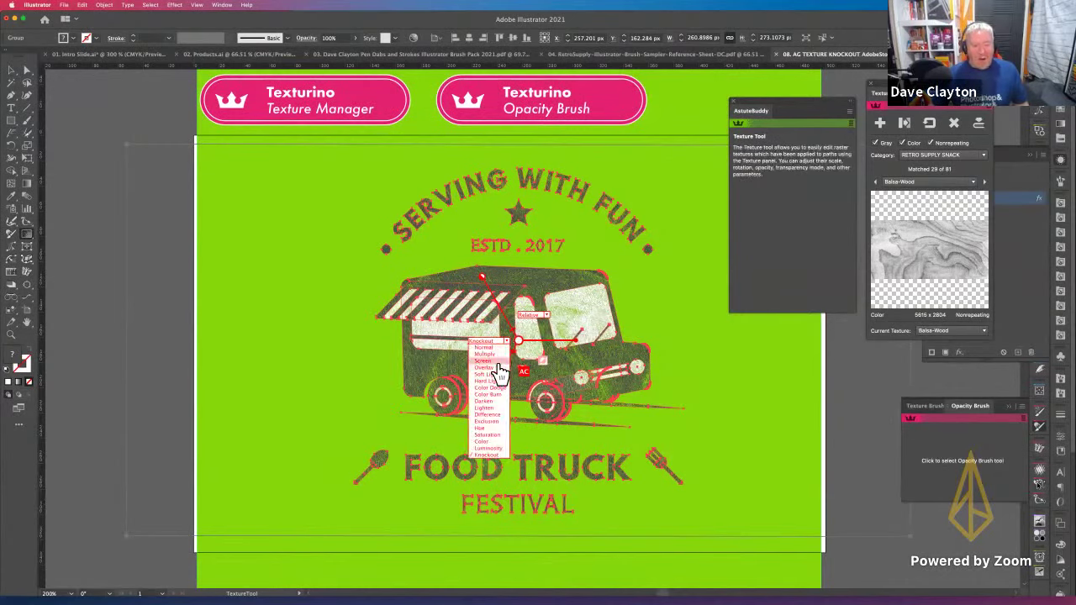
{"action": "left_click", "coordinate": [502, 371]}
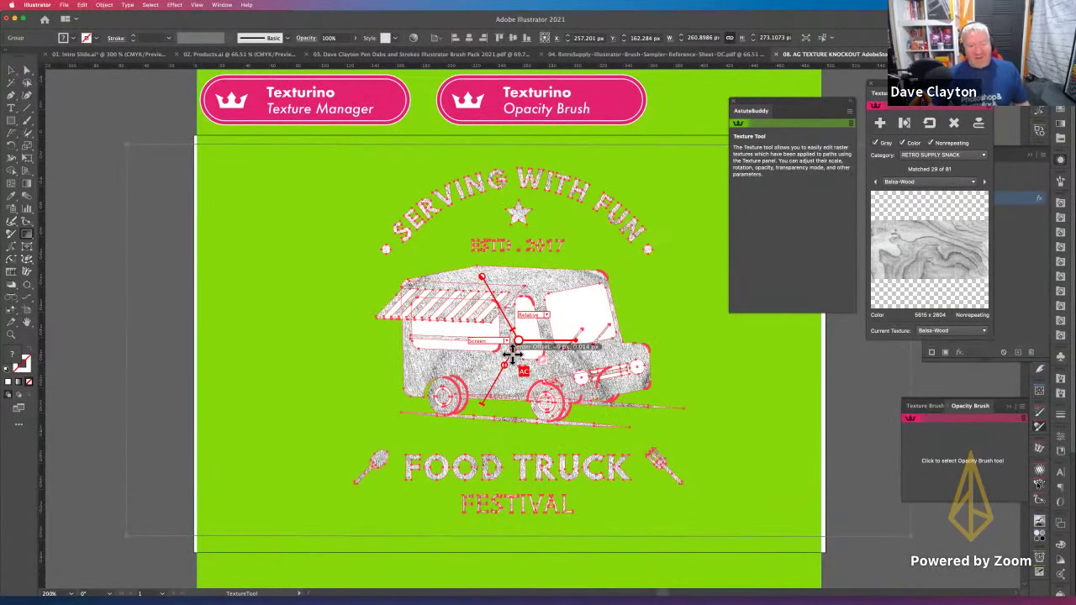
{"action": "left_click", "coordinate": [504, 341]}
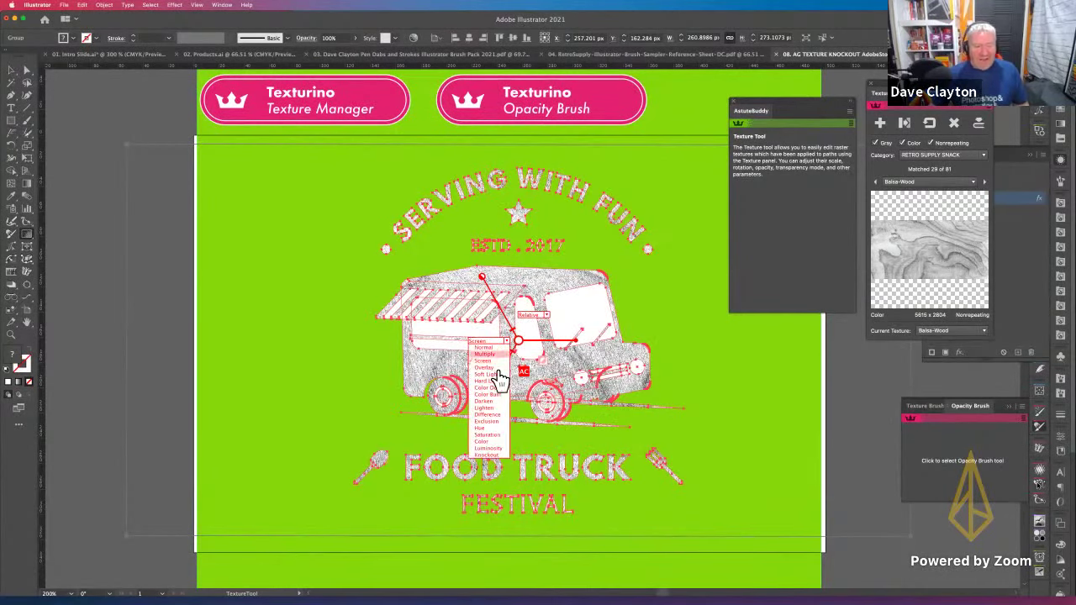
{"action": "left_click", "coordinate": [491, 455]}
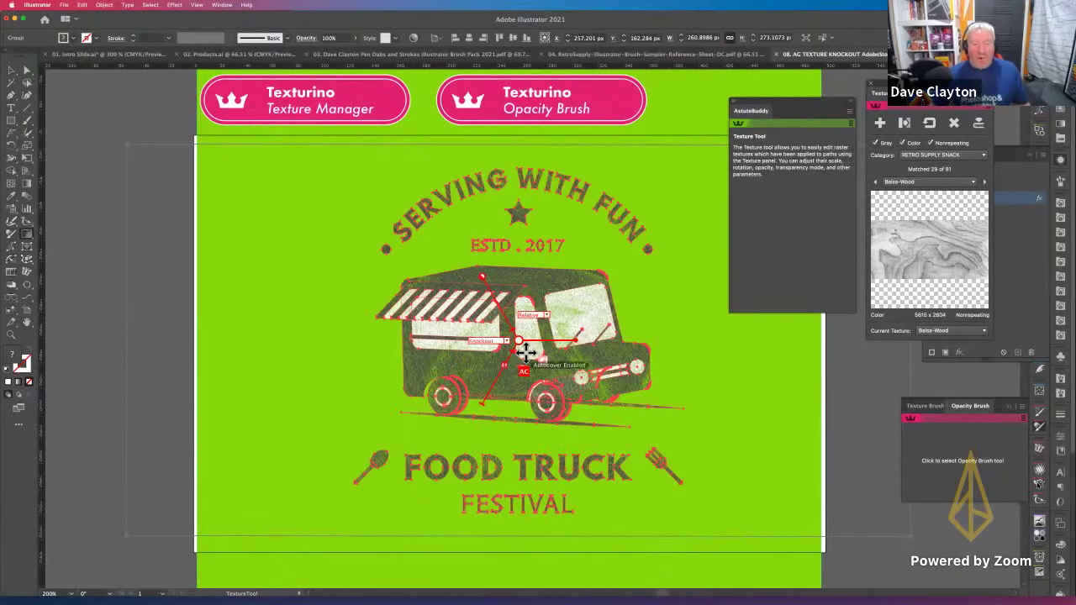
Step: View the available texture categories while keeping RETRO SUPPLY SNACK as the current one
{"action": "mouse_move", "coordinate": [932, 246]}
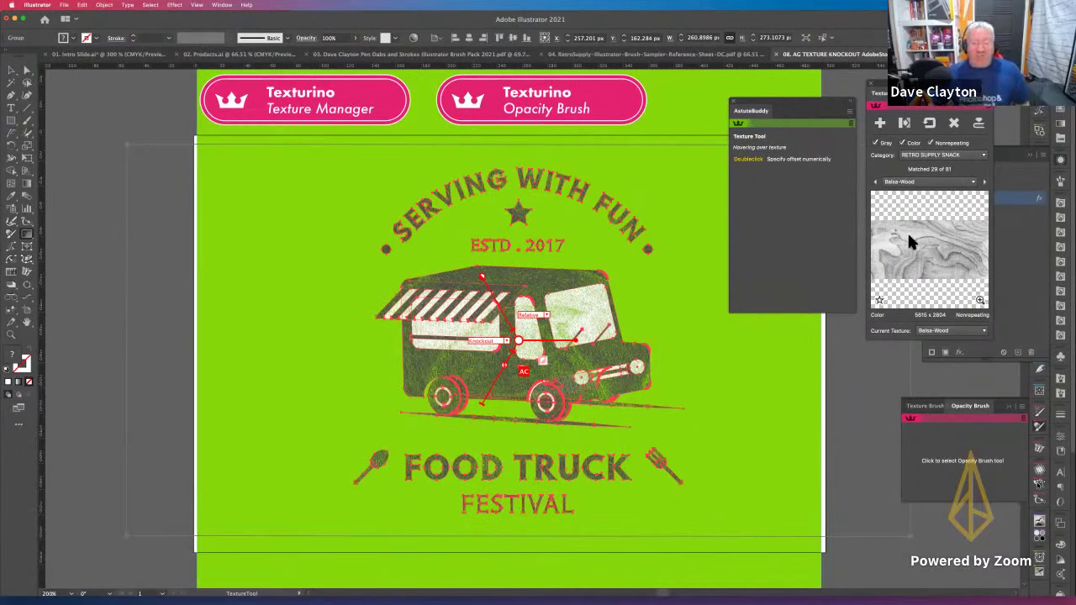
{"action": "left_click", "coordinate": [979, 157]}
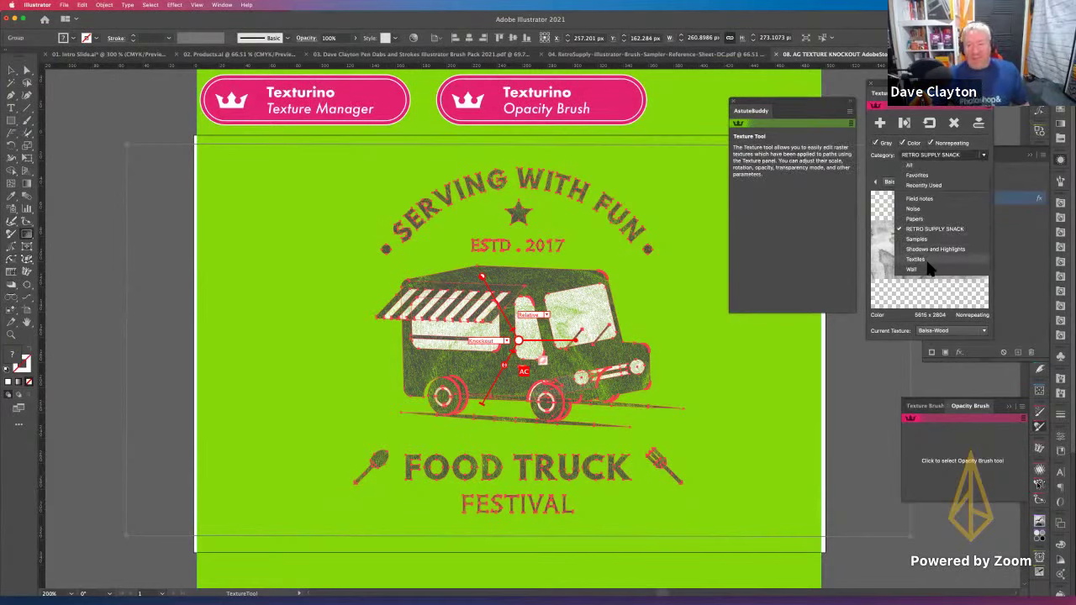
{"action": "left_click", "coordinate": [978, 147]}
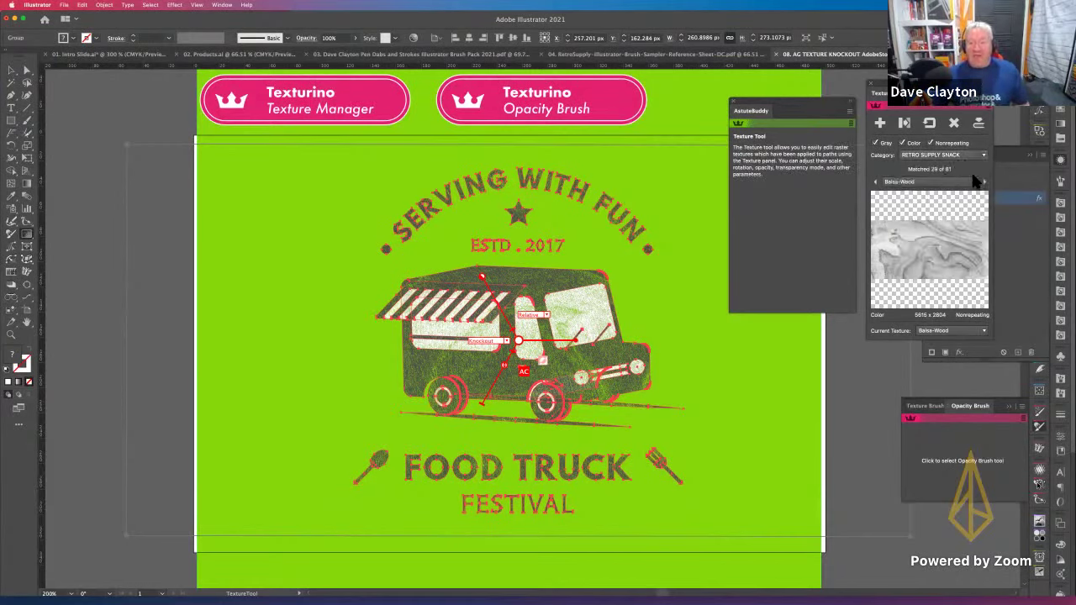
Step: Browse the RETRO SUPPLY SNACK textures one at a time from Balsa-Wood through to Concrete-Galaxy without applying any
{"action": "left_click", "coordinate": [973, 183]}
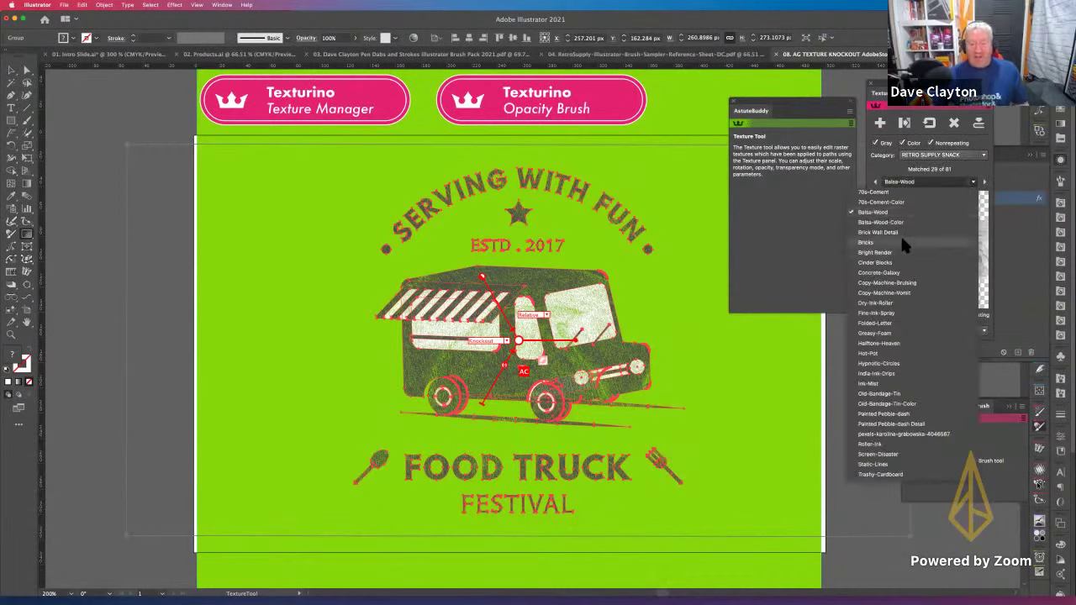
{"action": "left_click", "coordinate": [986, 182]}
{"action": "left_click", "coordinate": [986, 183]}
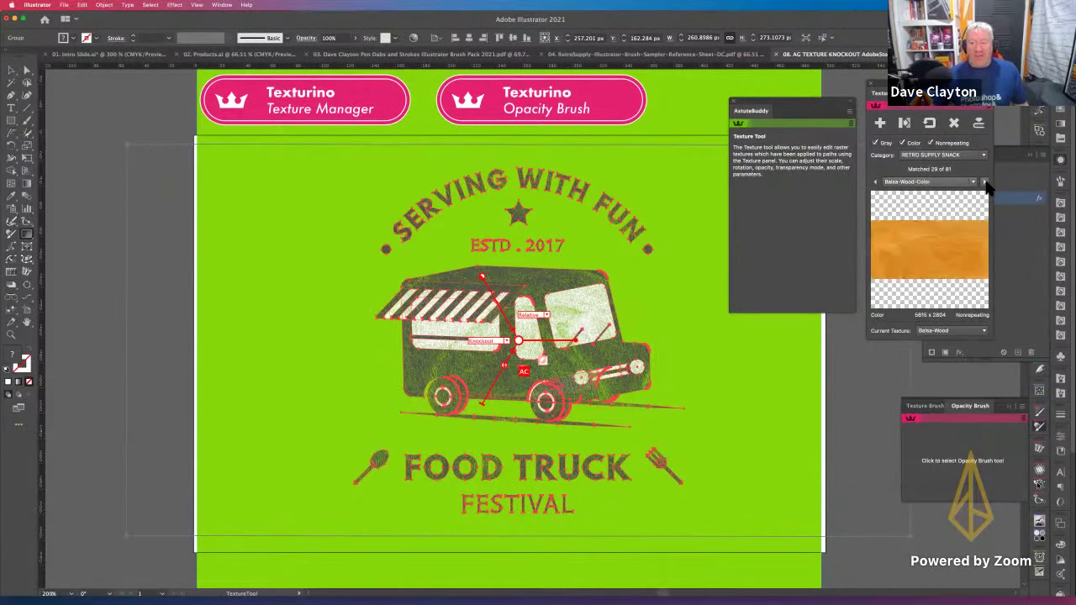
{"action": "left_click", "coordinate": [987, 182]}
{"action": "left_click", "coordinate": [986, 182]}
{"action": "left_click", "coordinate": [986, 182]}
{"action": "left_click", "coordinate": [986, 183]}
{"action": "left_click", "coordinate": [986, 183]}
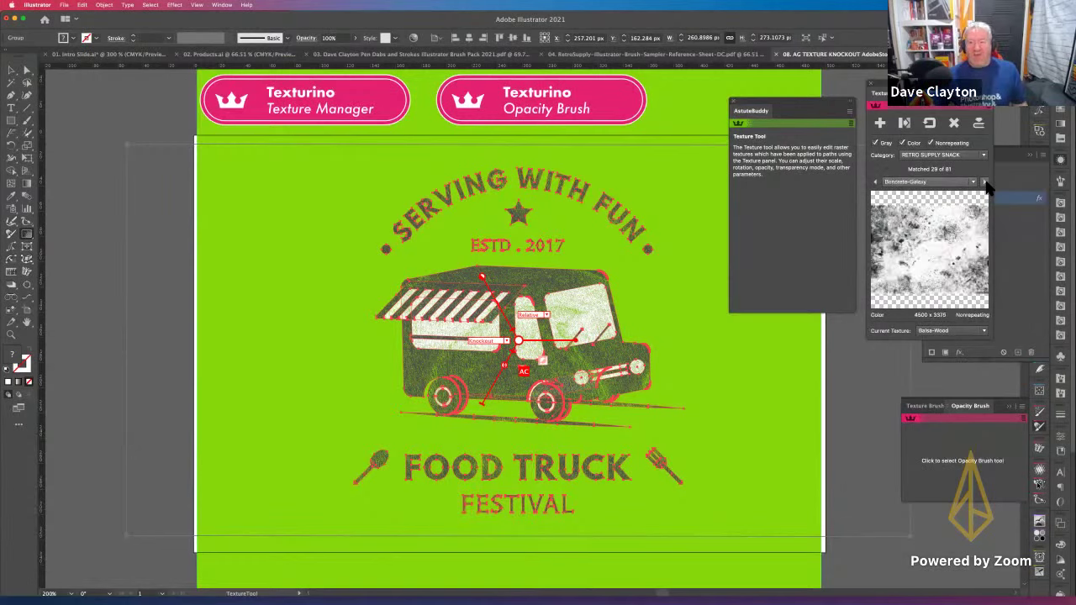
Step: Close the food truck document without saving, then clear the floating texture and help windows away from the Stylism artwork with the Selection tool active
{"action": "left_click", "coordinate": [777, 54]}
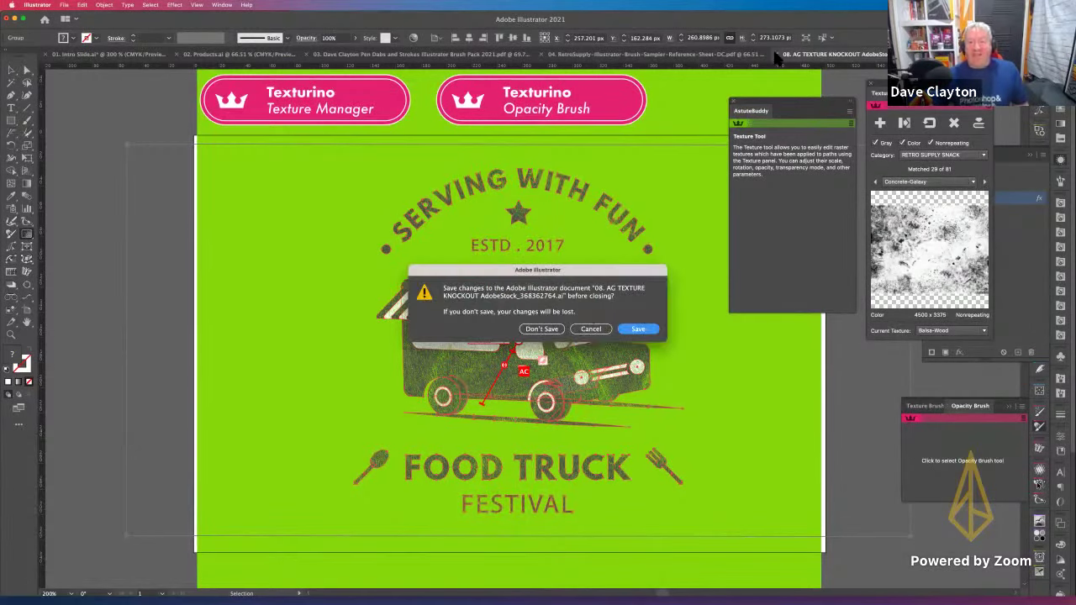
{"action": "left_click", "coordinate": [554, 332]}
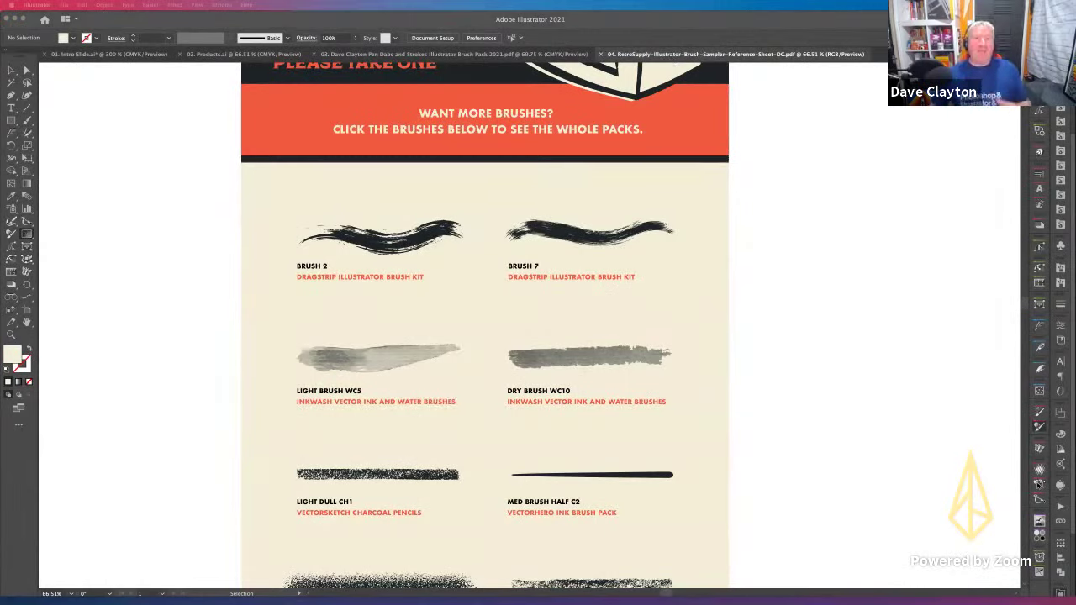
{"action": "left_click", "coordinate": [1039, 484]}
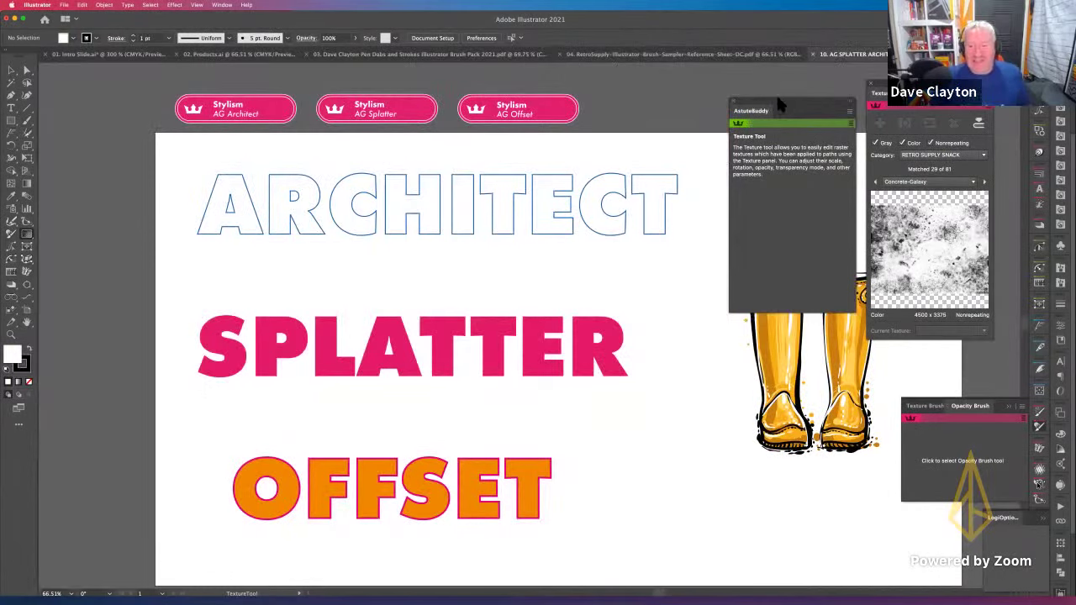
{"action": "left_click_drag", "start_coordinate": [779, 104], "coordinate": [771, 70]}
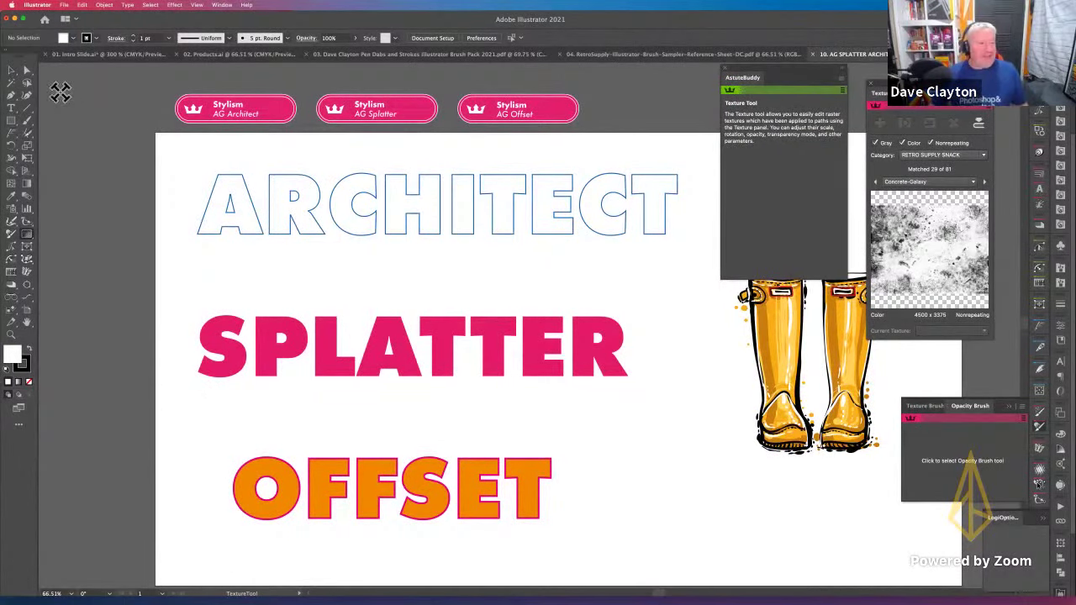
{"action": "left_click", "coordinate": [11, 70]}
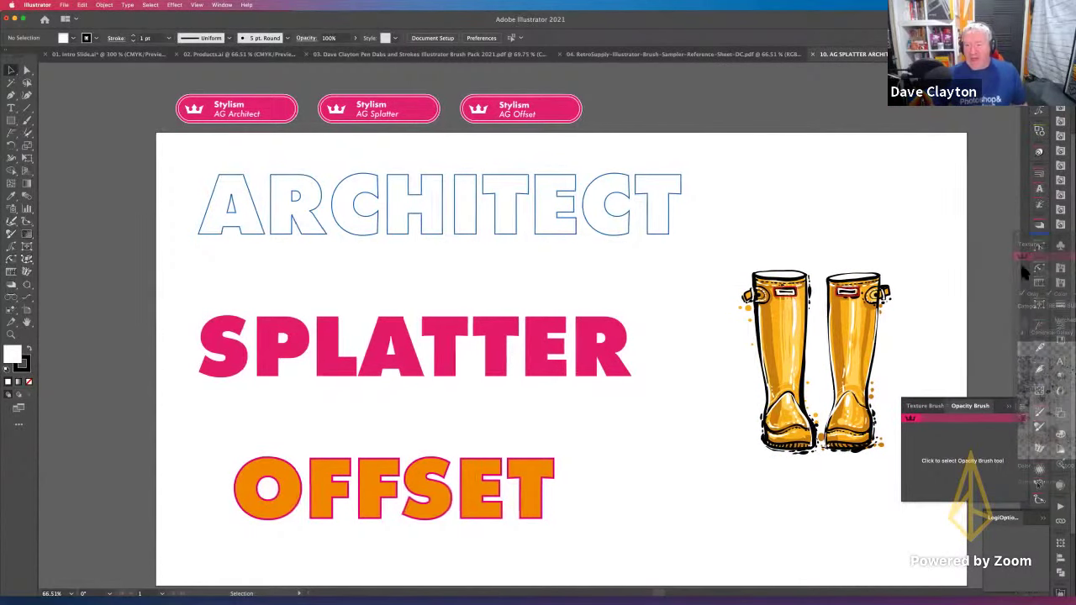
{"action": "left_click", "coordinate": [1006, 430]}
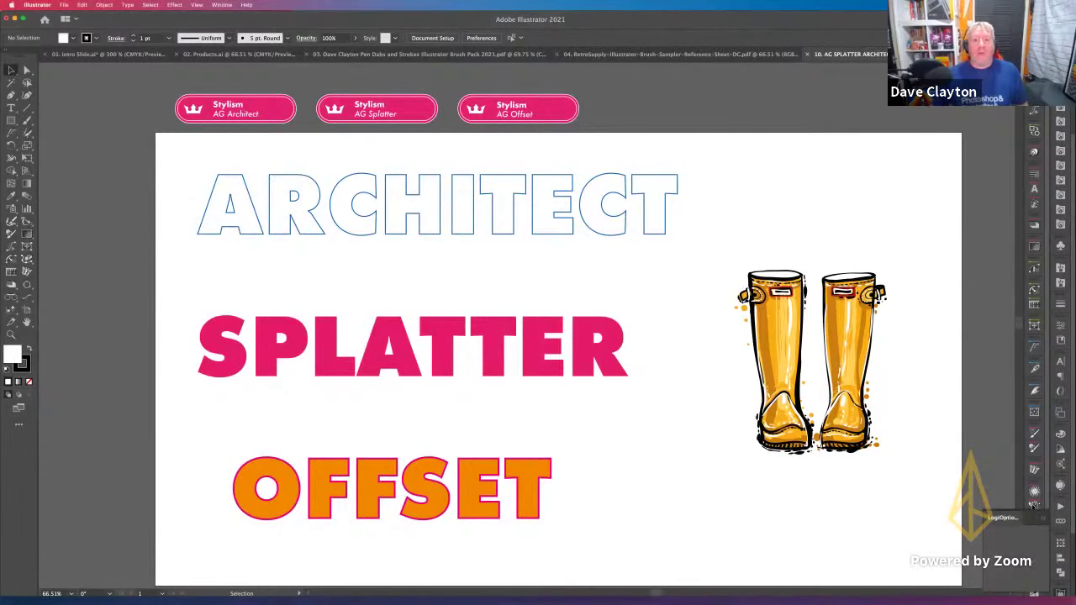
Step: Bring up the avocado poster document, select its light green background rectangle and show its Texture effect in the Appearance attributes
{"action": "key", "text": "ctrl+Tab"}
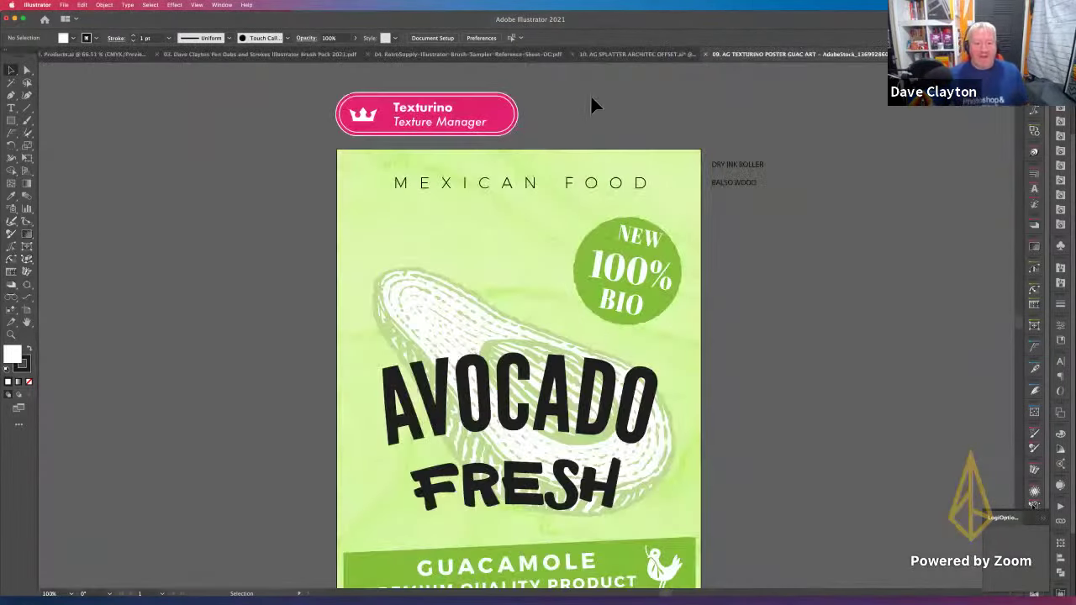
{"action": "scroll", "coordinate": [448, 220], "scroll_direction": "down", "scroll_amount": 2}
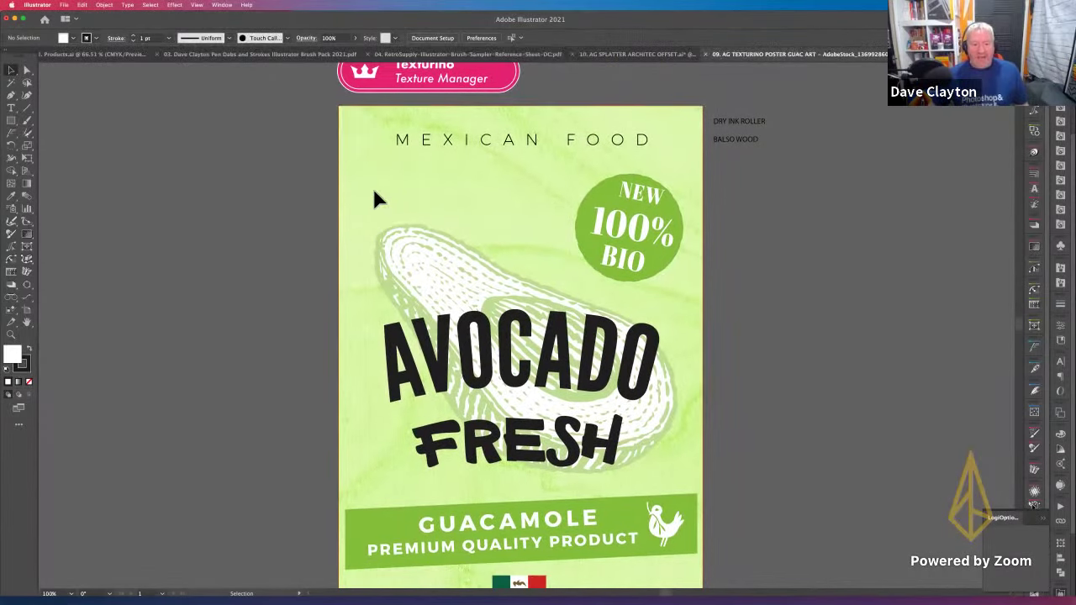
{"action": "left_click", "coordinate": [374, 189]}
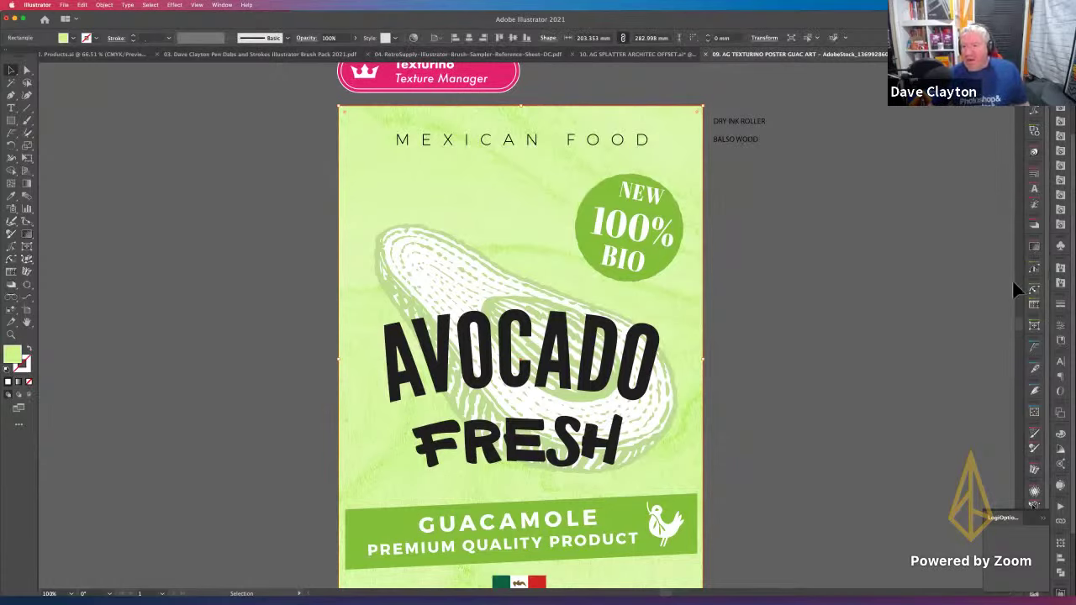
{"action": "left_click", "coordinate": [223, 6]}
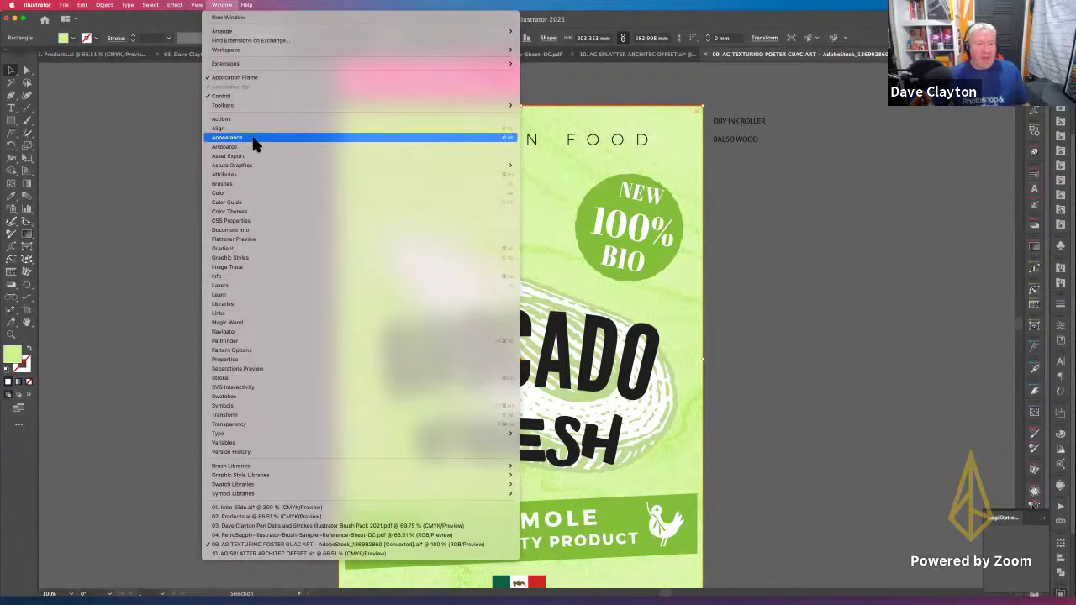
{"action": "left_click", "coordinate": [253, 142]}
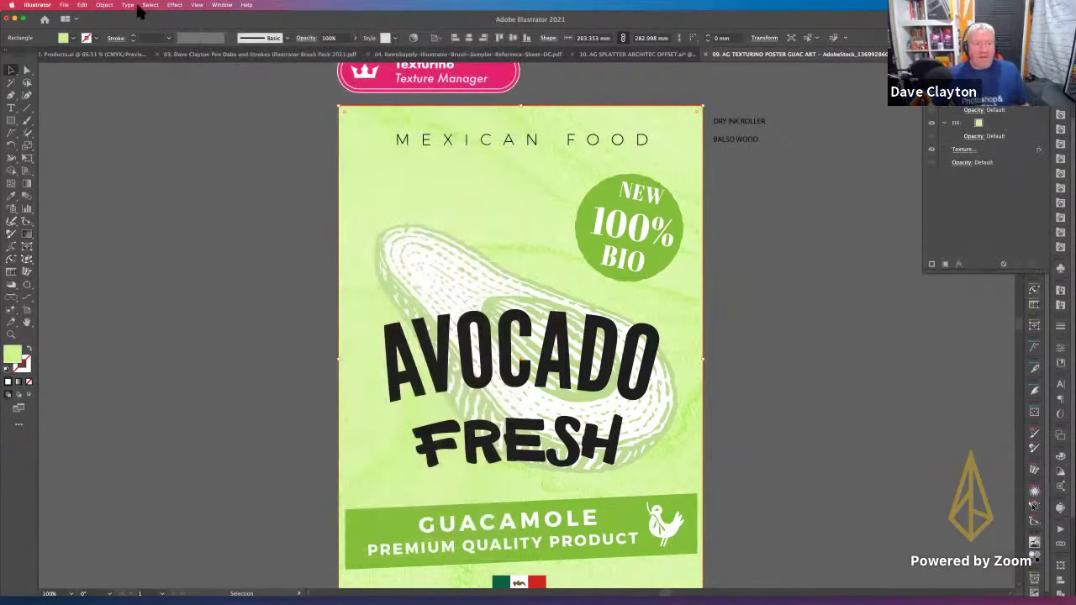
{"action": "left_click", "coordinate": [222, 5]}
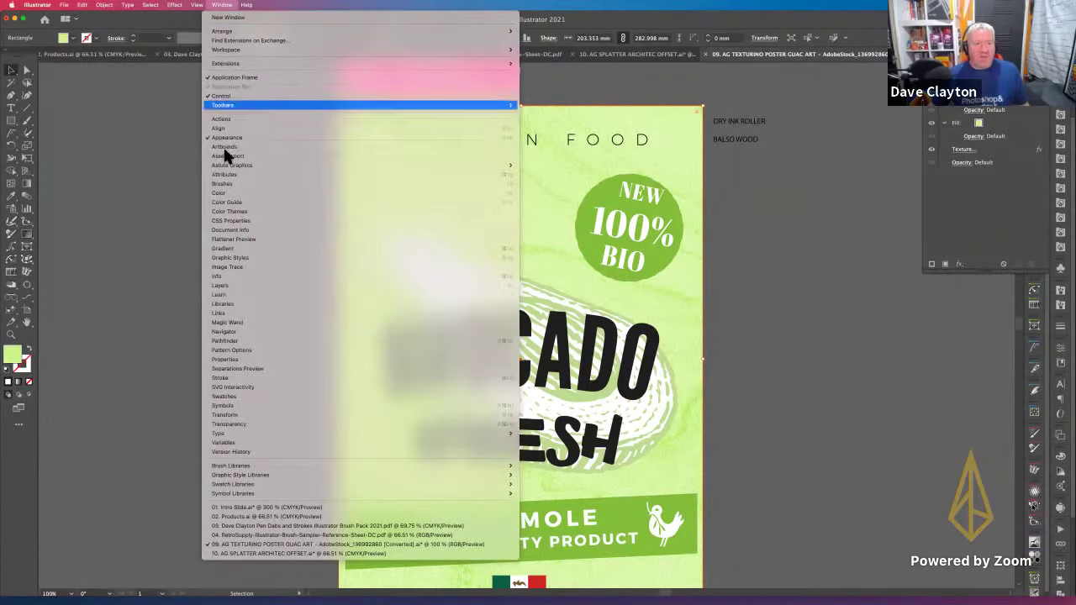
{"action": "key", "text": "Return"}
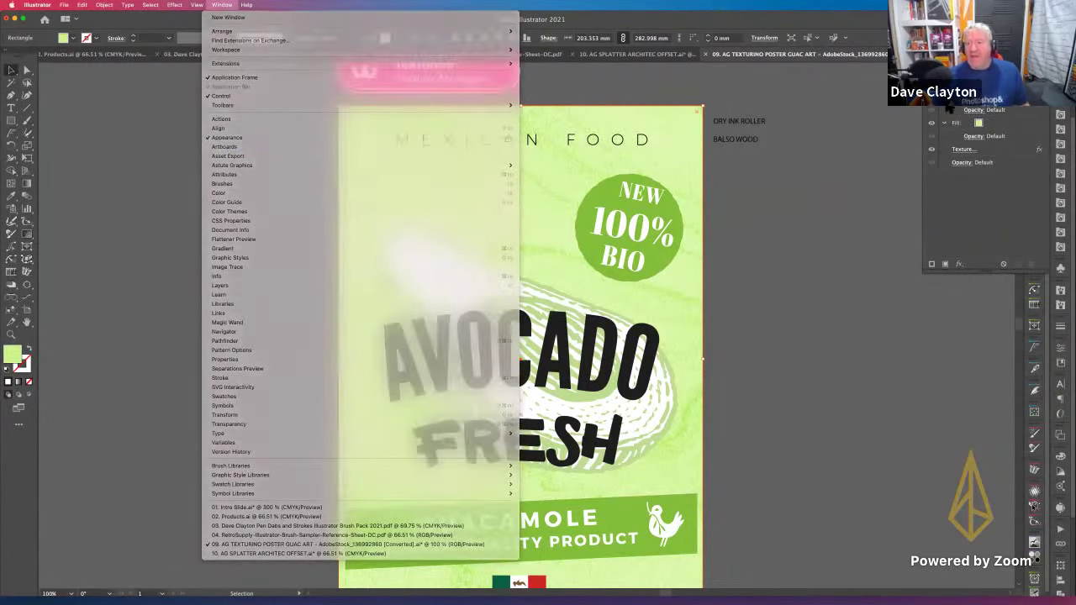
{"action": "left_click", "coordinate": [999, 150]}
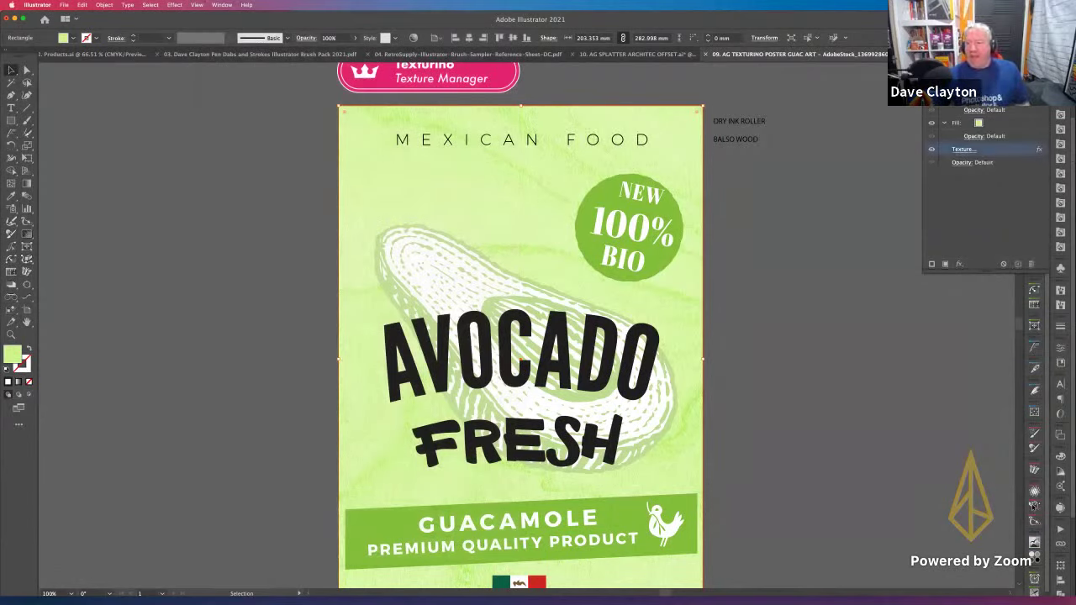
Step: Use the Opacity Brush to fade the poster background along its upper right edge beside the NEW 100% BIO badge
{"action": "left_click", "coordinate": [1061, 114]}
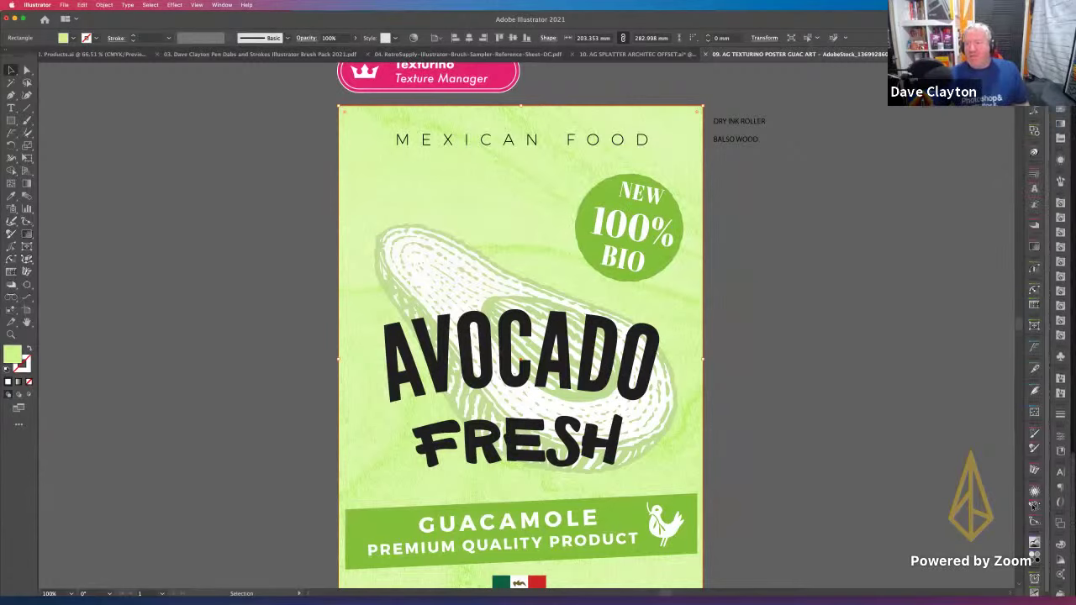
{"action": "left_click", "coordinate": [1034, 505]}
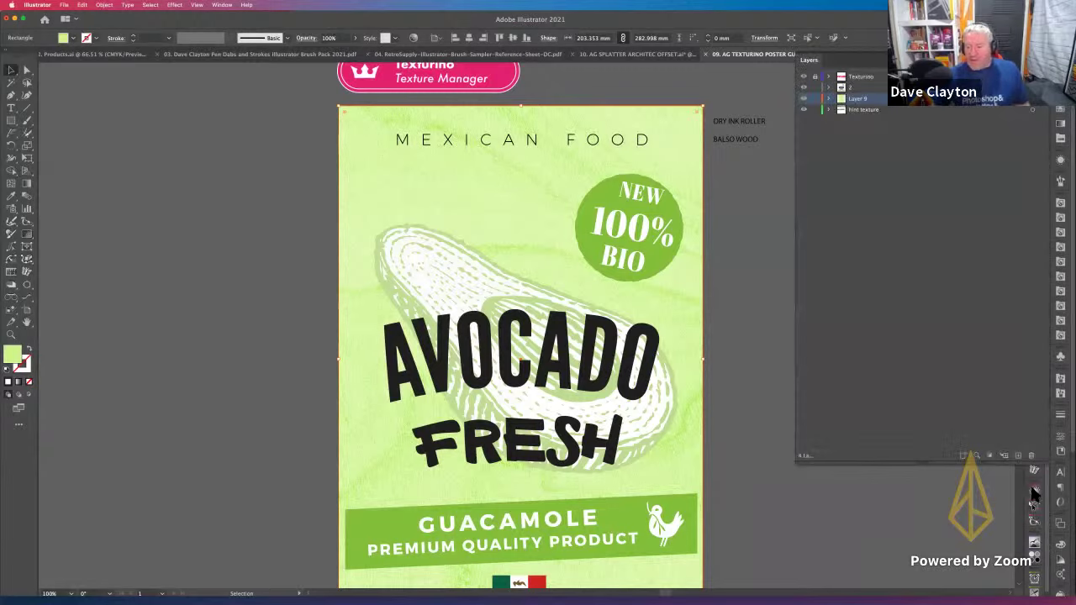
{"action": "left_click", "coordinate": [1031, 110]}
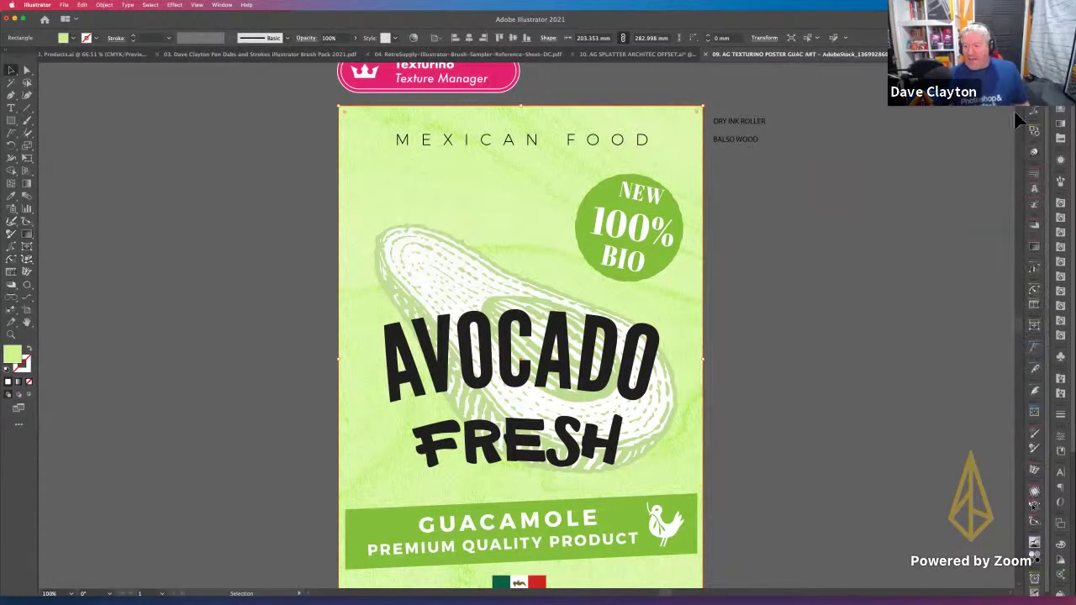
{"action": "left_click", "coordinate": [1035, 451]}
{"action": "left_click", "coordinate": [959, 486]}
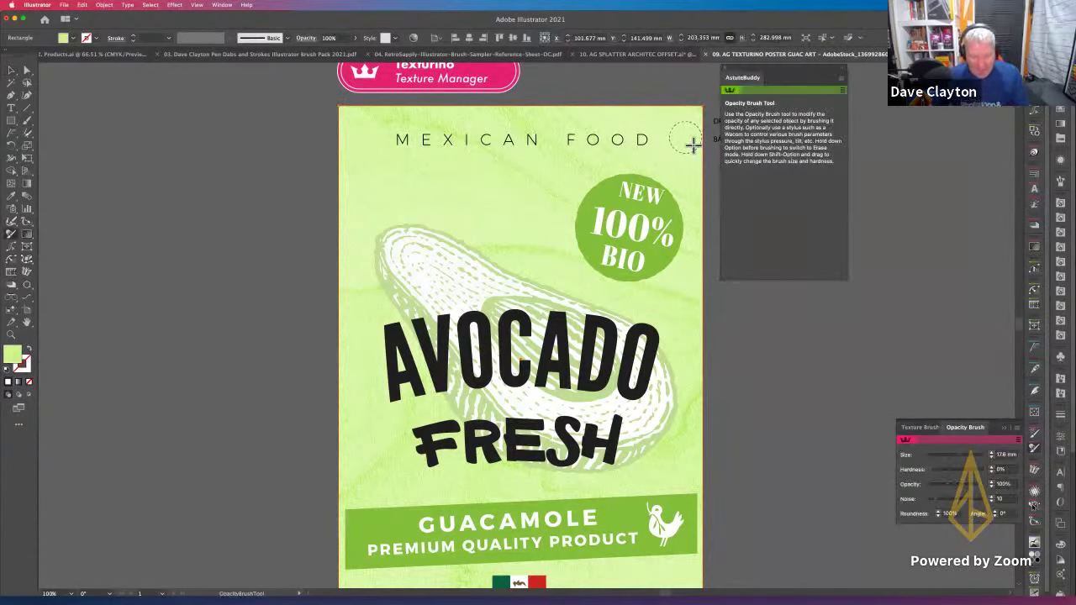
{"action": "mouse_move", "coordinate": [692, 143]}
{"action": "left_mouse_down"}
{"action": "mouse_move", "coordinate": [678, 89]}
{"action": "mouse_move", "coordinate": [696, 172]}
{"action": "mouse_move", "coordinate": [705, 376]}
{"action": "left_mouse_up"}
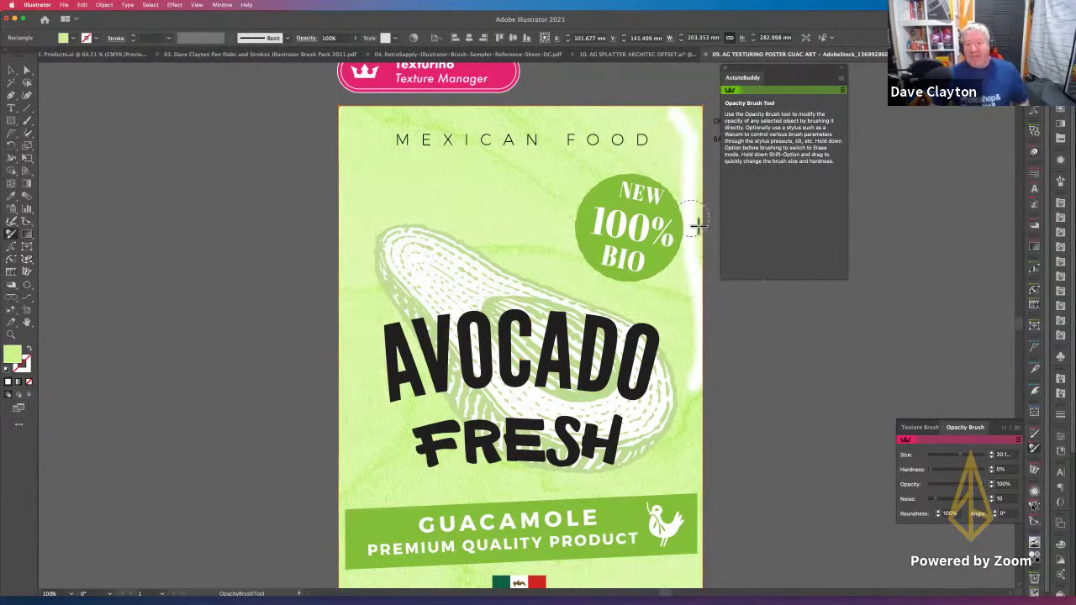
{"action": "mouse_move", "coordinate": [697, 191]}
{"action": "left_mouse_down"}
{"action": "mouse_move", "coordinate": [688, 109]}
{"action": "mouse_move", "coordinate": [703, 341]}
{"action": "left_mouse_up"}
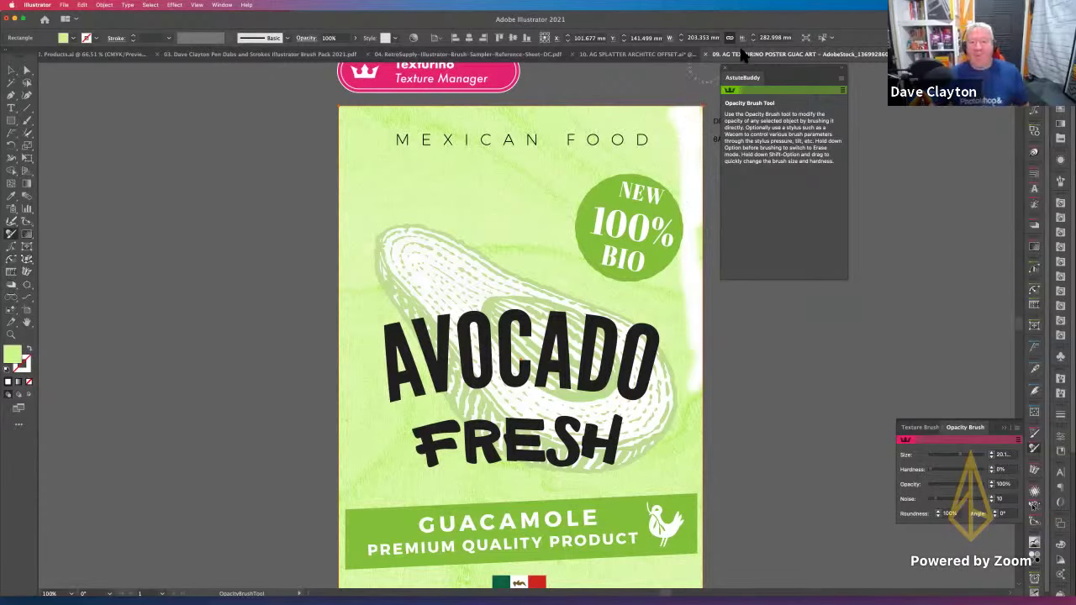
Step: Close the avocado poster document without saving its changes and switch back to the Selection tool
{"action": "left_click", "coordinate": [707, 55]}
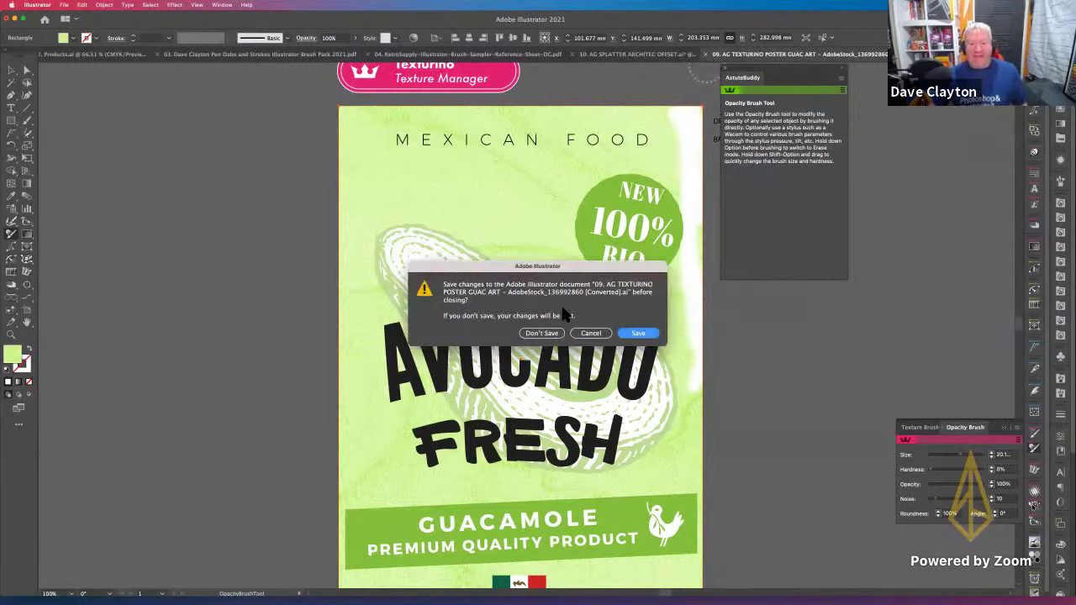
{"action": "left_click", "coordinate": [538, 333]}
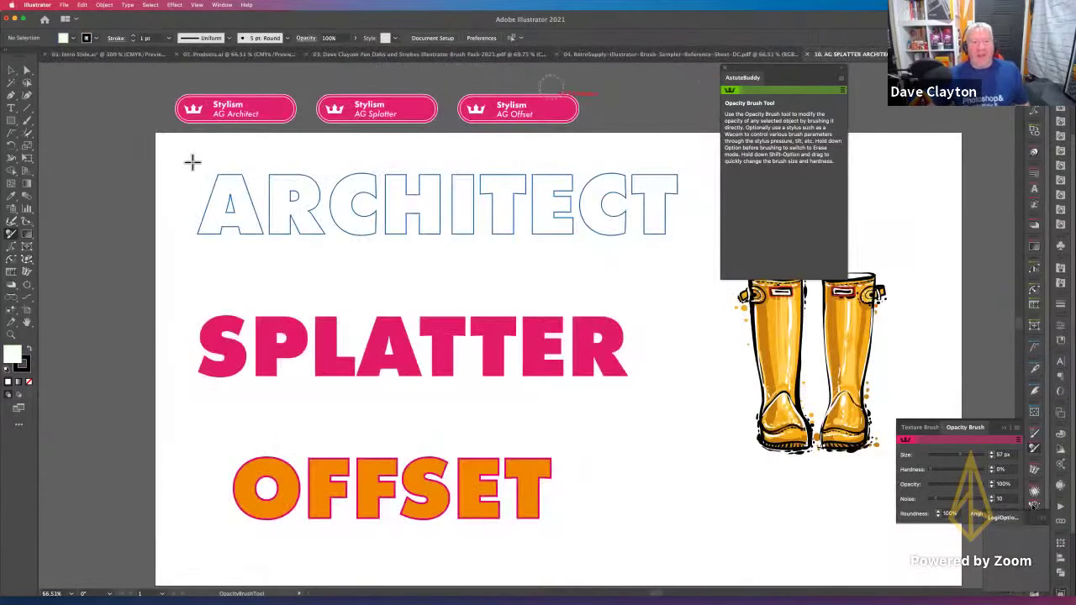
{"action": "left_click", "coordinate": [11, 71]}
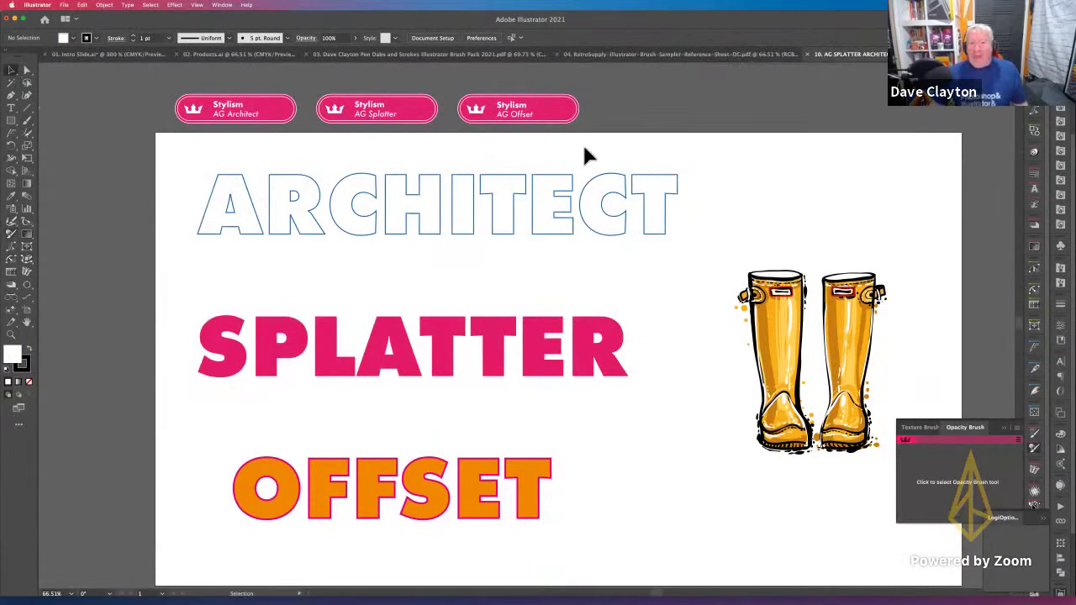
Step: Select the outlined ARCHITECT text and apply the AG Architect effect with a 72 px absolute length
{"action": "left_click", "coordinate": [528, 193]}
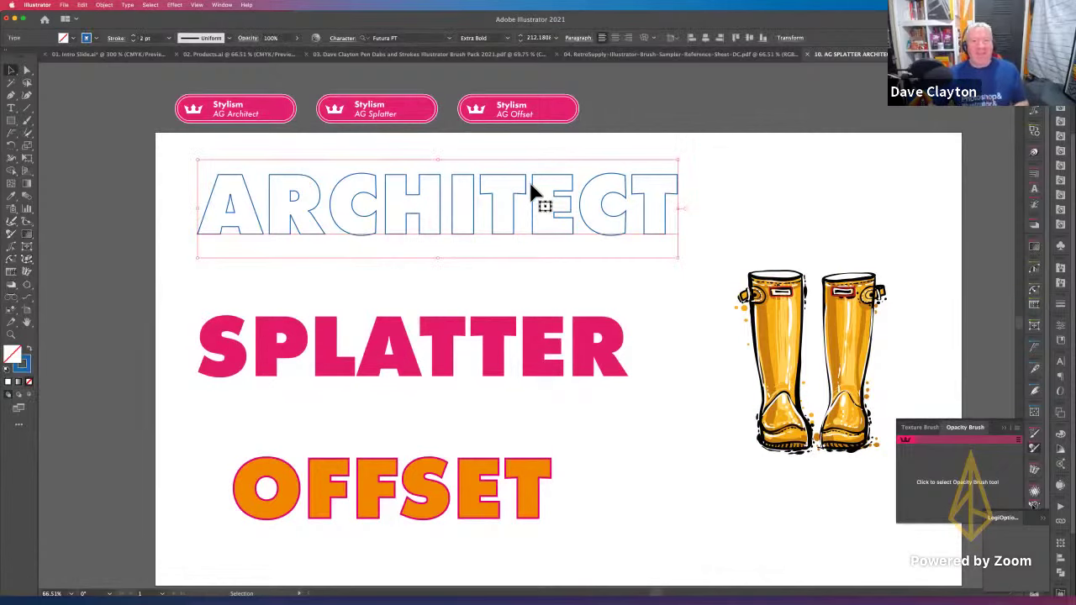
{"action": "left_click", "coordinate": [1035, 193]}
{"action": "left_click_drag", "start_coordinate": [941, 170], "coordinate": [746, 117]}
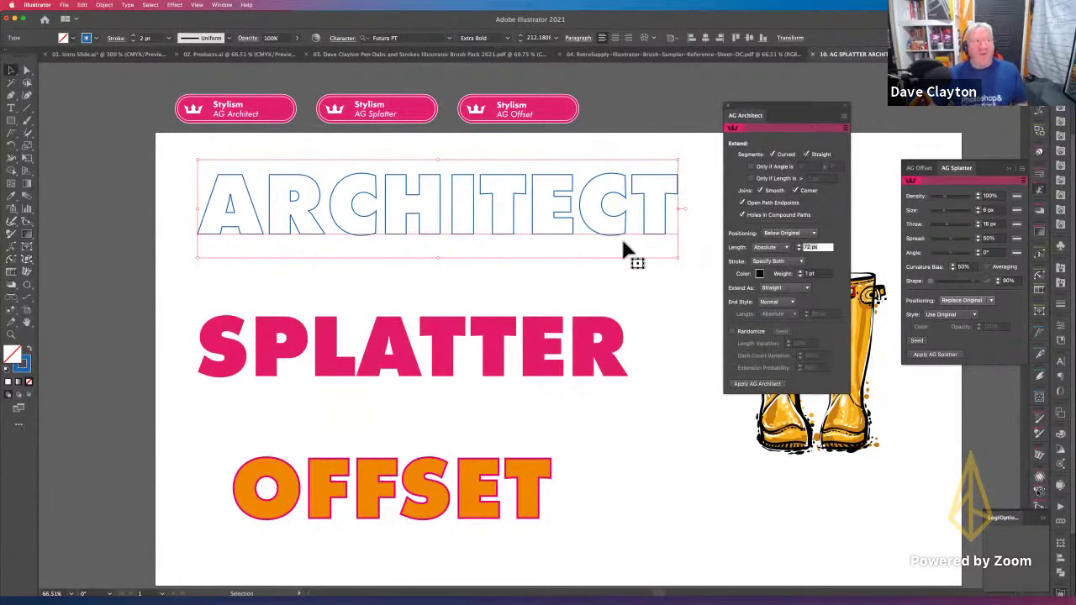
{"action": "left_click", "coordinate": [765, 383]}
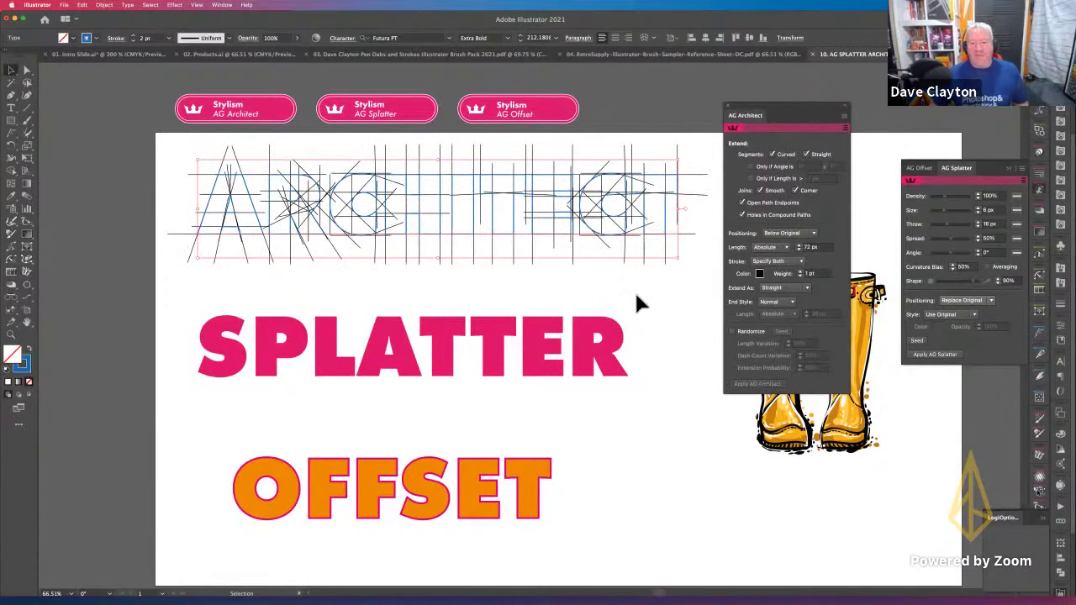
Step: Set the AG Architect extension length to 10 px and change the extension line colour to light teal blue
{"action": "left_click", "coordinate": [809, 247]}
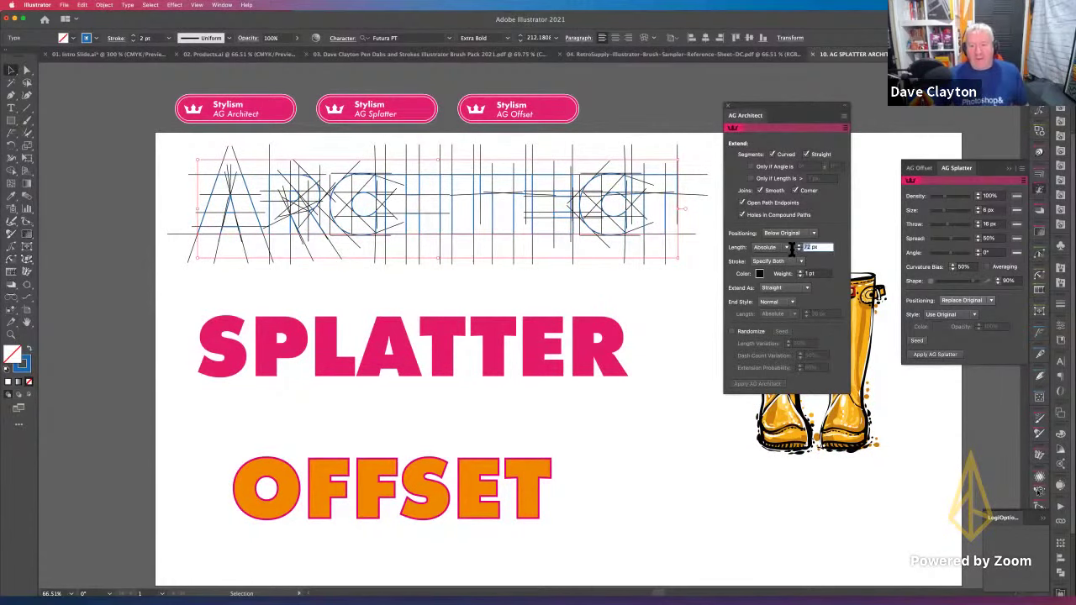
{"action": "type", "text": "10"}
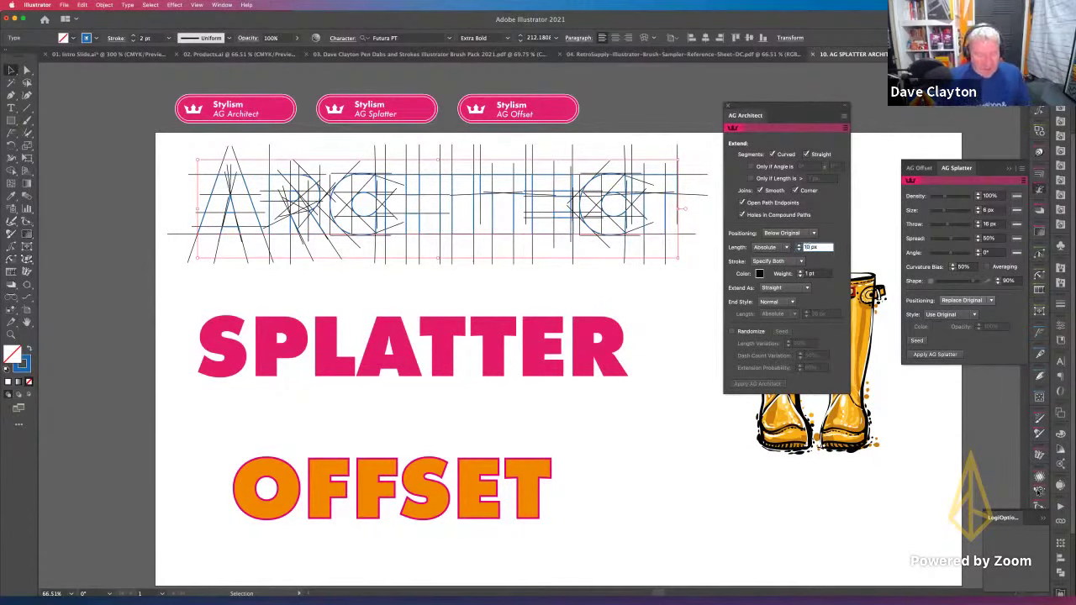
{"action": "key", "text": "Tab"}
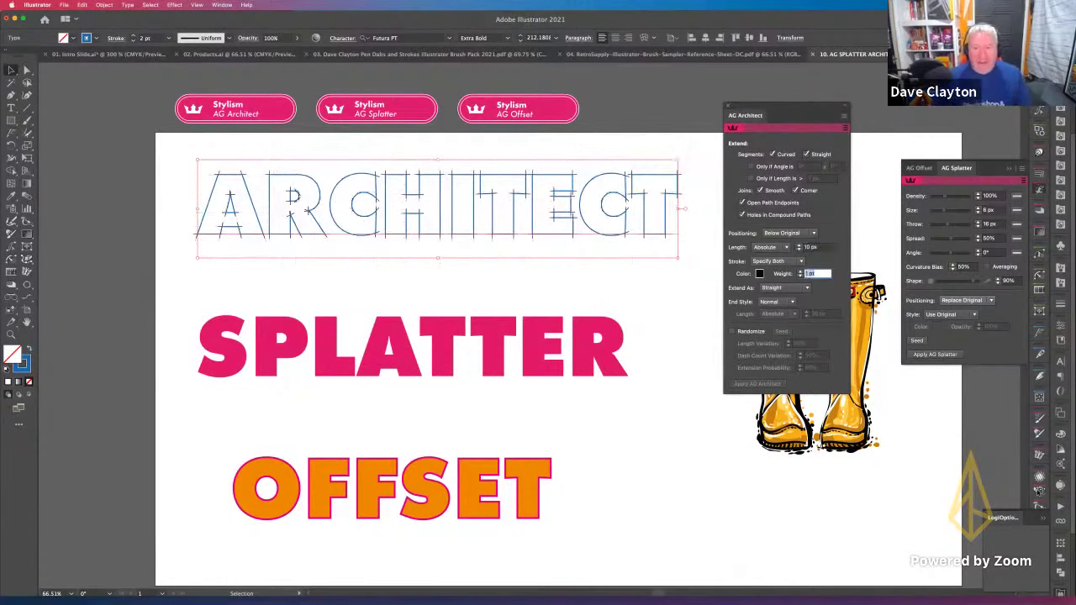
{"action": "left_click", "coordinate": [759, 274]}
{"action": "left_click_drag", "start_coordinate": [613, 400], "coordinate": [638, 368]}
{"action": "left_click", "coordinate": [763, 363]}
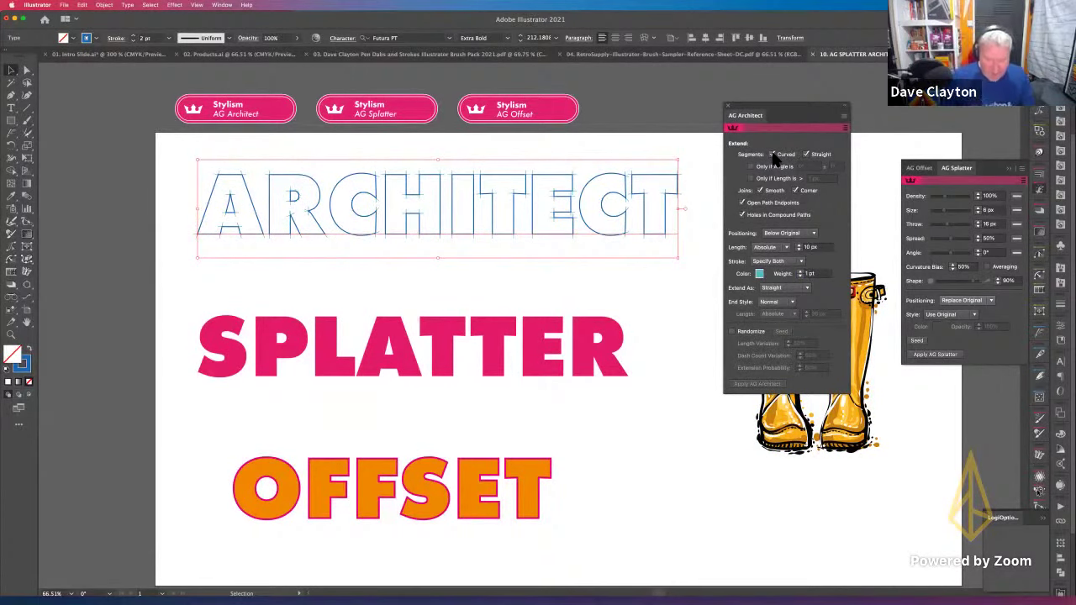
Step: Try the AG Architect effect on the ARCHITECT text without straight segments, then include them again
{"action": "key", "text": "super+1"}
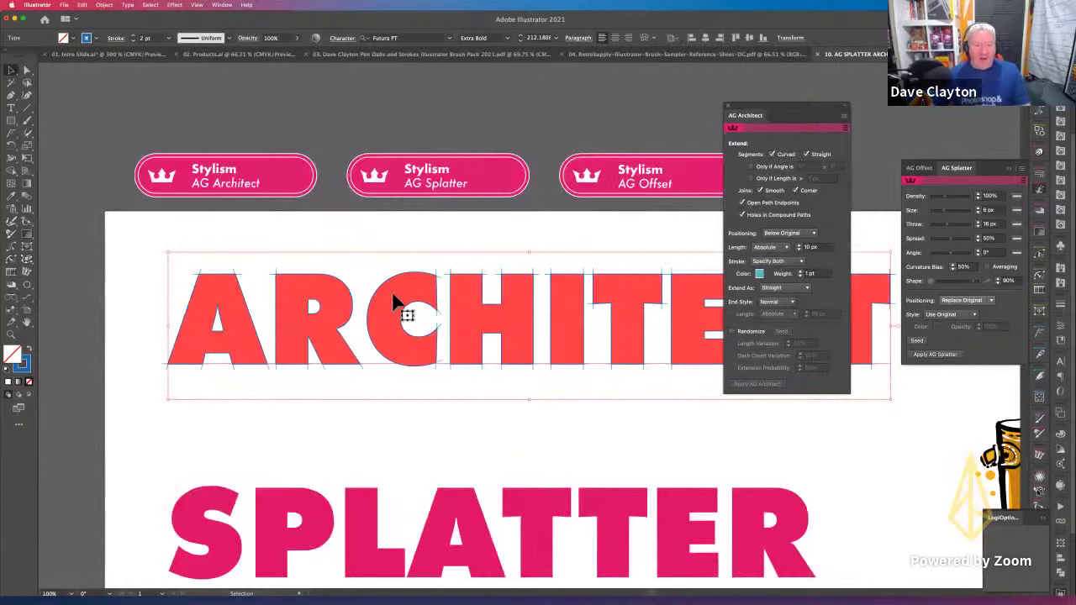
{"action": "left_click", "coordinate": [805, 155]}
{"action": "left_click", "coordinate": [806, 154]}
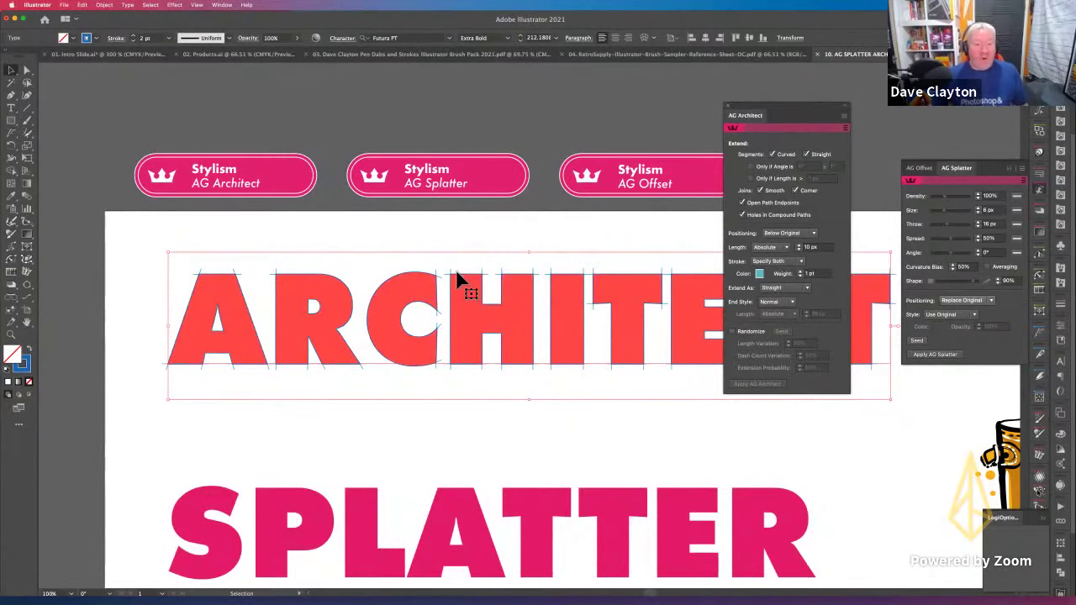
Step: Set the AG Architect extension length on the ARCHITECT text to 13 px and the end style to Tapered
{"action": "left_click", "coordinate": [227, 39]}
{"action": "left_click", "coordinate": [229, 40]}
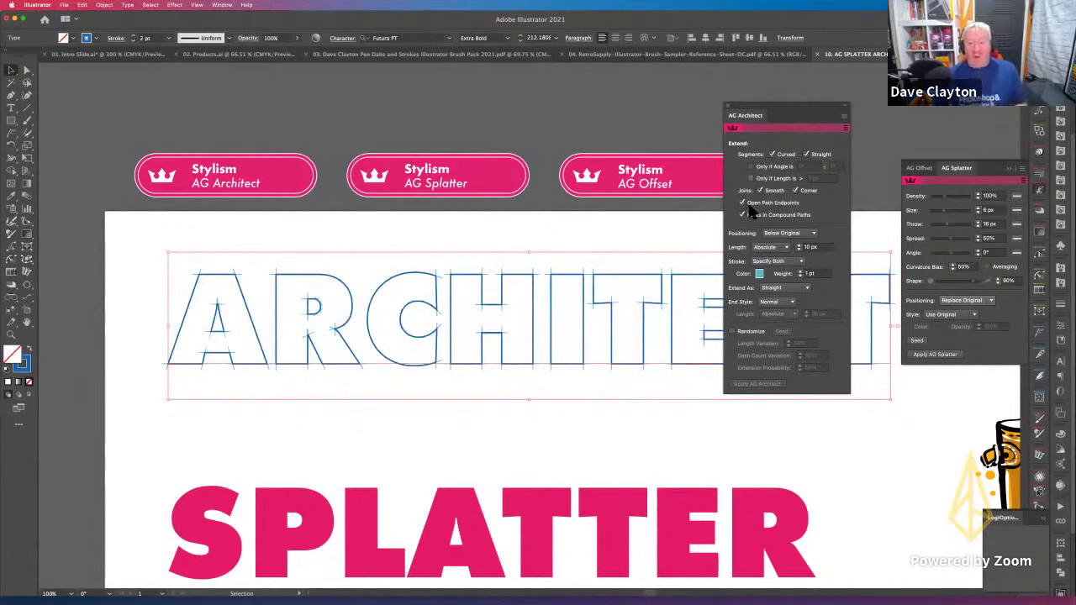
{"action": "left_click", "coordinate": [798, 244]}
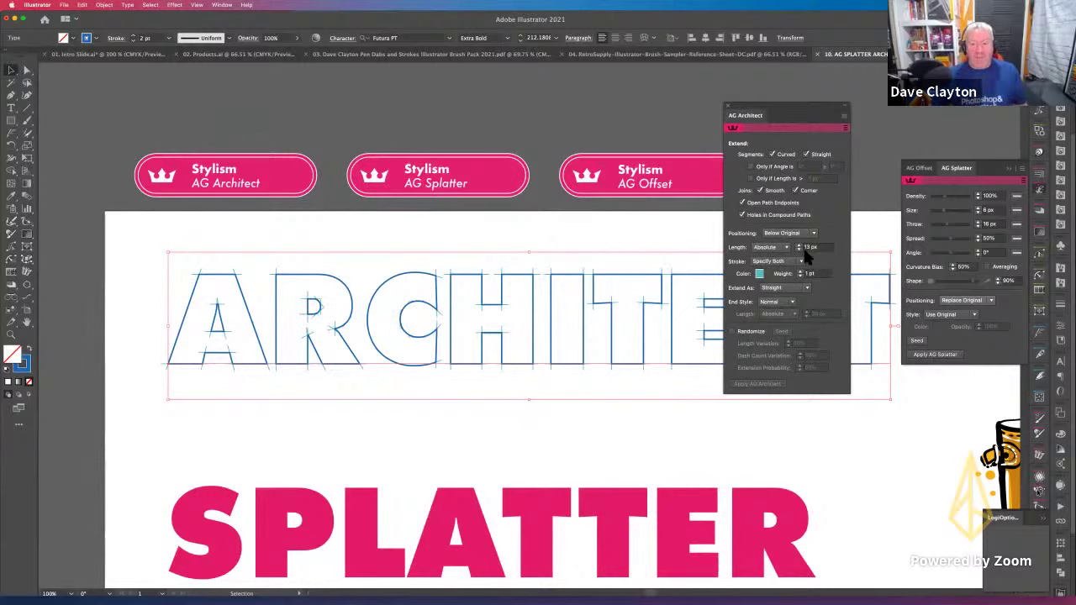
{"action": "left_click", "coordinate": [792, 304]}
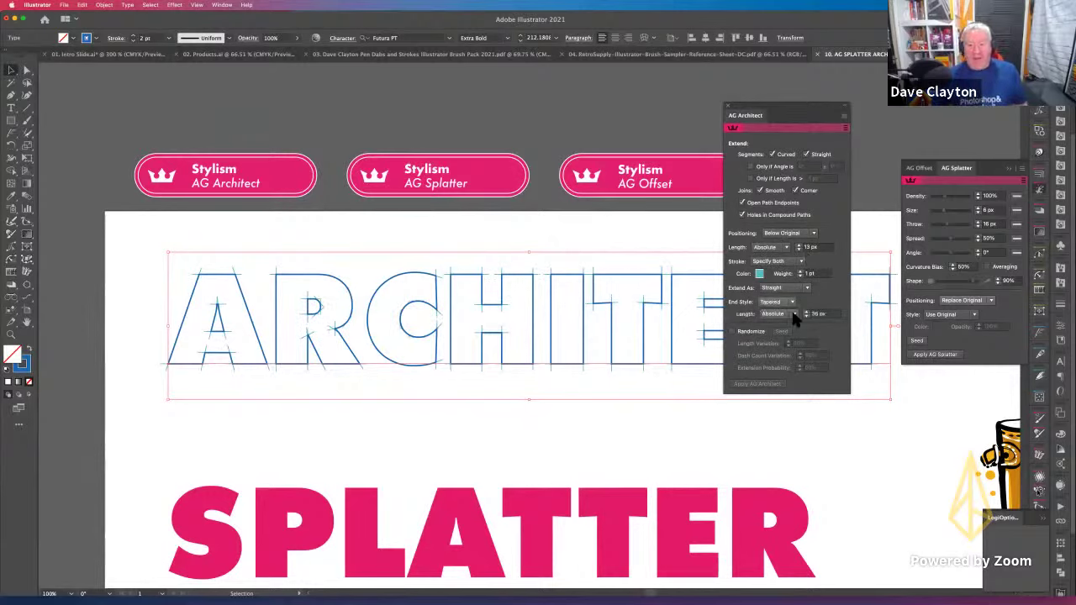
Step: Try the Dashed end style on the ARCHITECT extension lines and switch it back to Tapered
{"action": "left_click", "coordinate": [778, 332]}
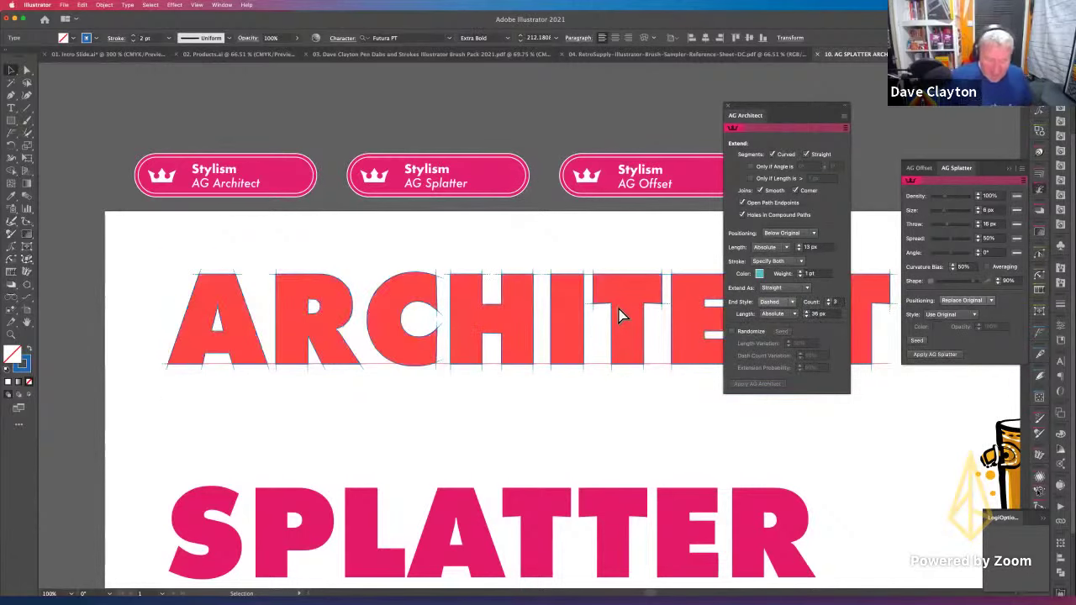
{"action": "scroll", "coordinate": [617, 304], "scroll_direction": "up", "scroll_amount": 3}
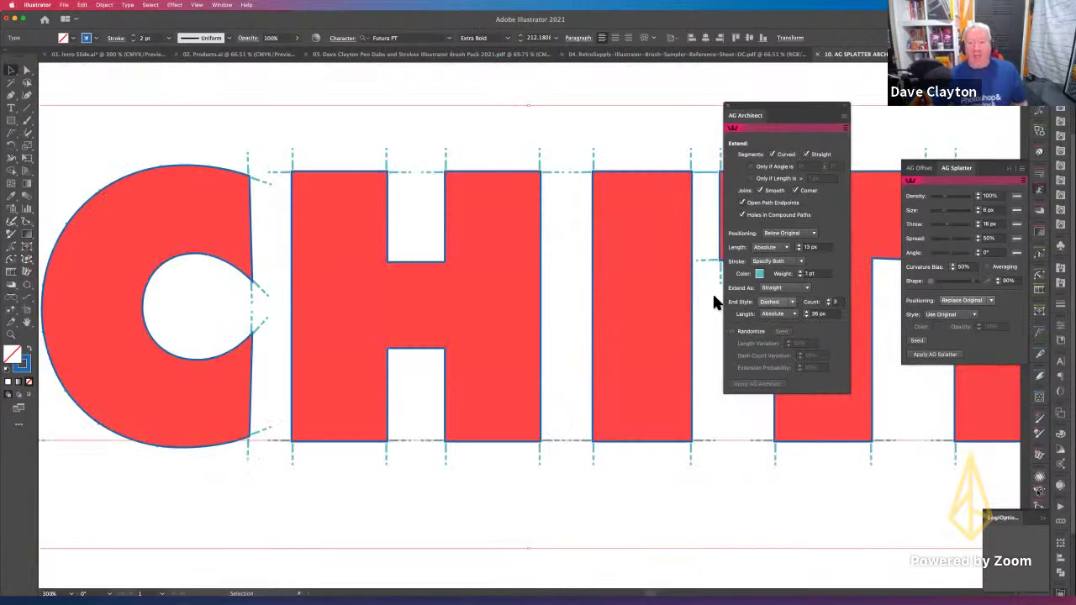
{"action": "left_click", "coordinate": [792, 302]}
{"action": "left_click", "coordinate": [774, 323]}
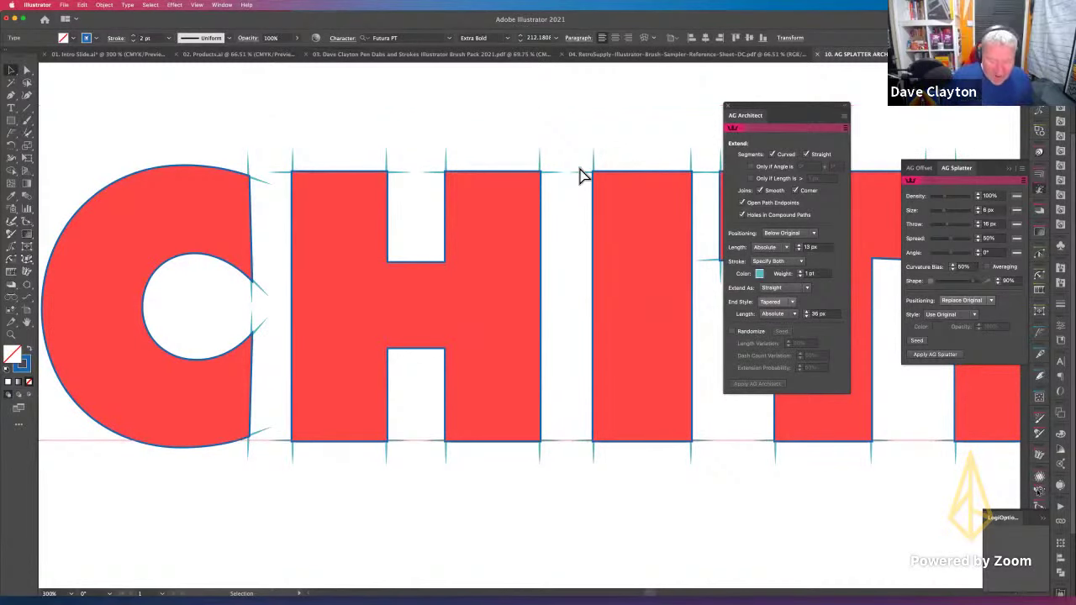
{"action": "key", "text": "super+minus"}
{"action": "key", "text": "super+minus"}
{"action": "key", "text": "super+minus"}
{"action": "key", "text": "super+minus"}
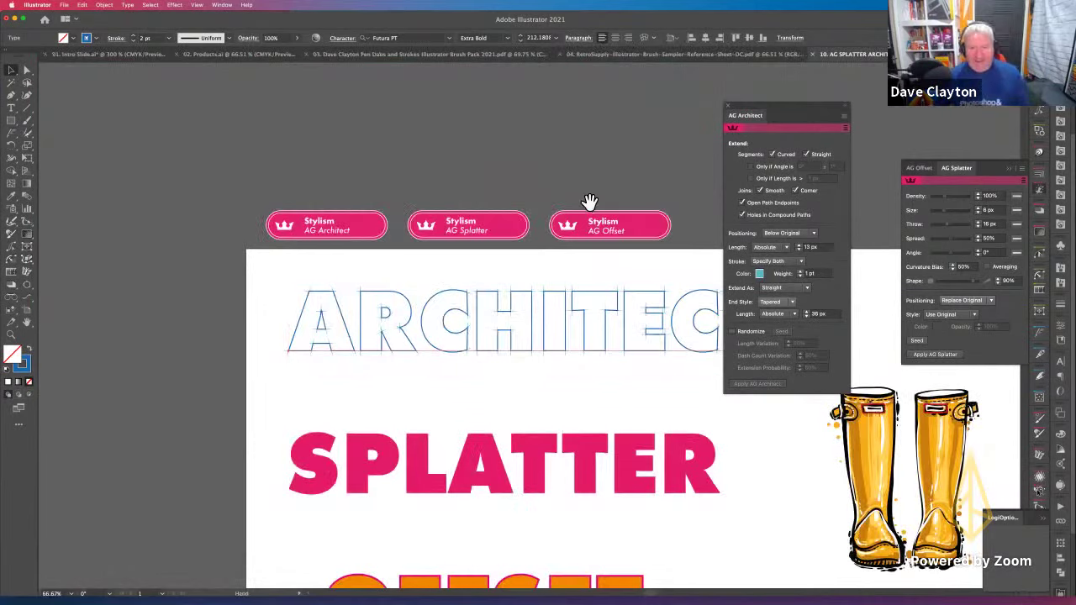
Step: Move the SPLATTER text slightly up and to the right, between the ARCHITECT and OFFSET texts
{"action": "scroll", "coordinate": [409, 84], "scroll_direction": "down", "scroll_amount": 5}
{"action": "scroll", "coordinate": [408, 84], "scroll_direction": "right", "scroll_amount": 5}
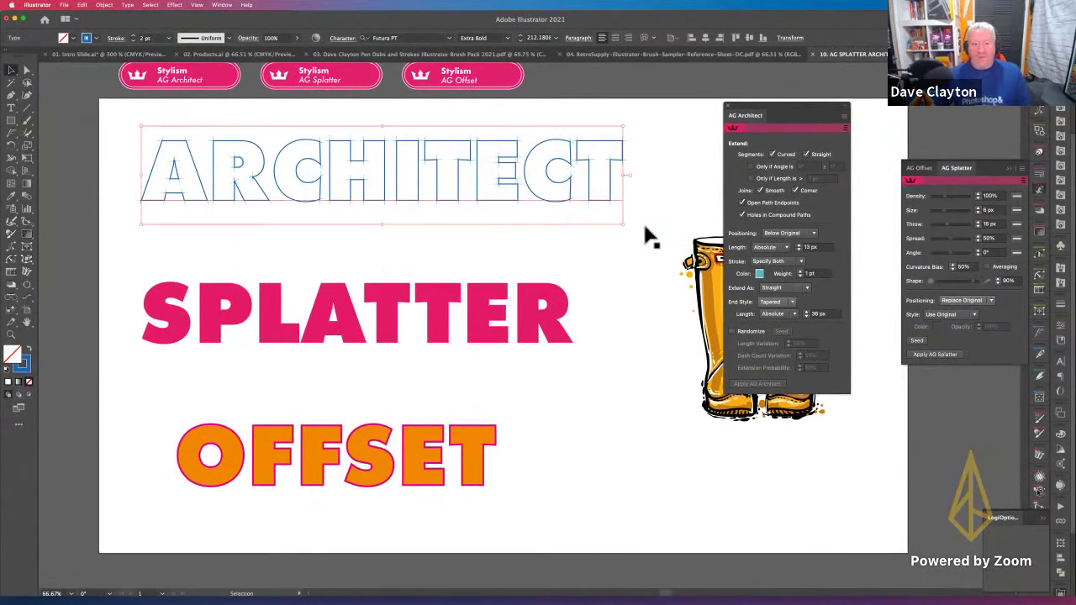
{"action": "left_click", "coordinate": [439, 314]}
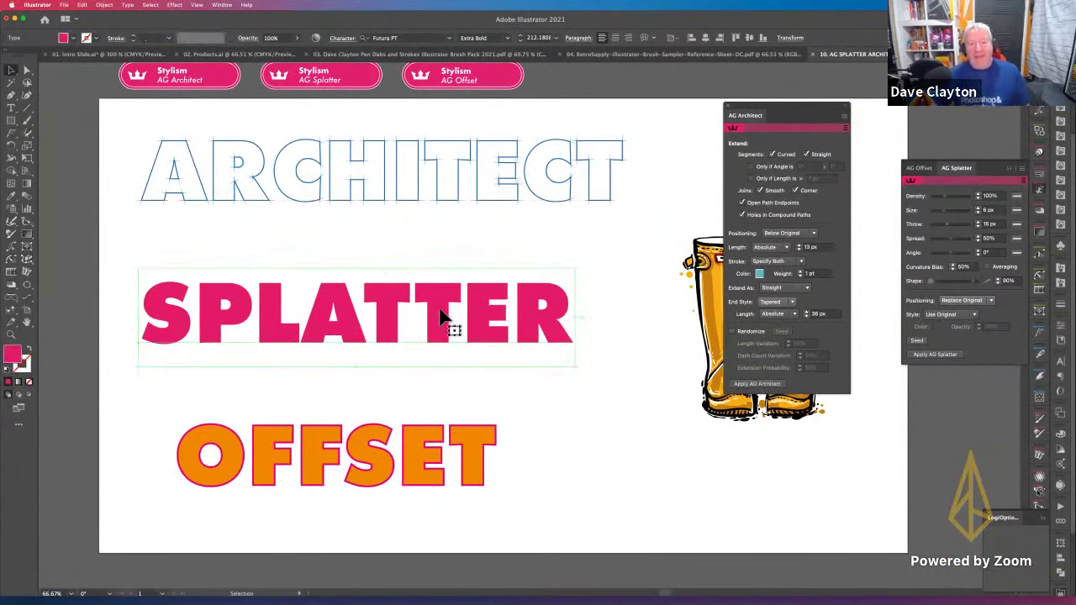
{"action": "left_click_drag", "start_coordinate": [439, 309], "coordinate": [443, 301]}
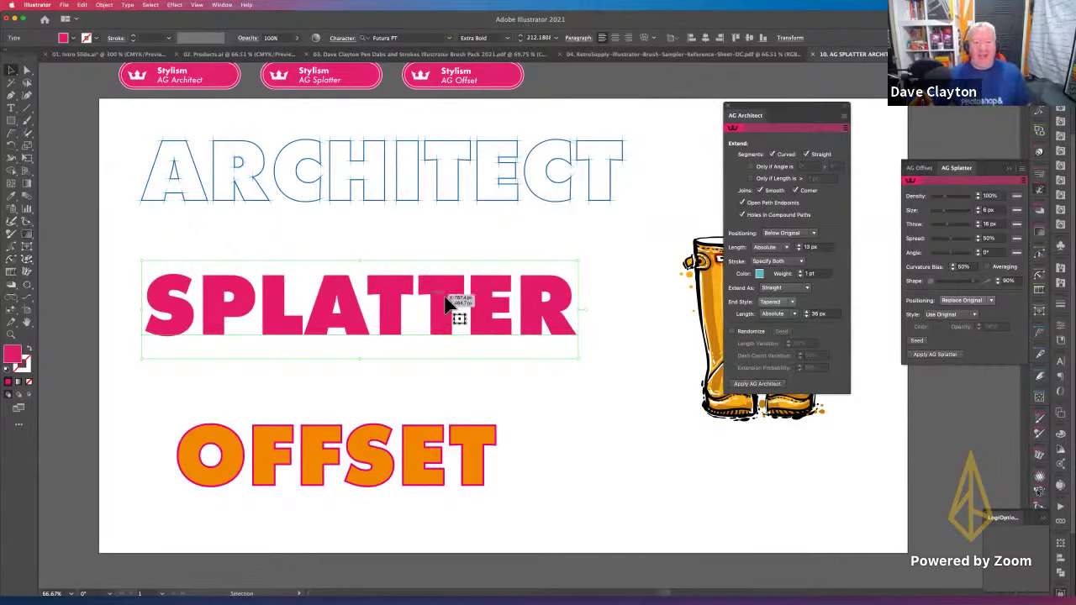
{"action": "left_click_drag", "start_coordinate": [445, 307], "coordinate": [445, 300]}
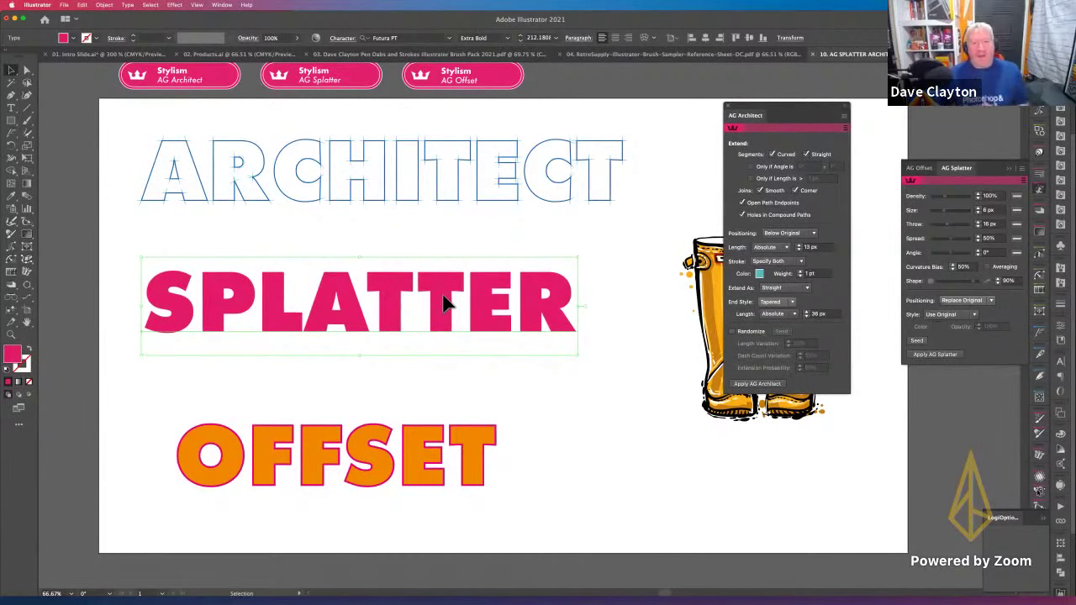
{"action": "left_click_drag", "start_coordinate": [447, 300], "coordinate": [453, 301]}
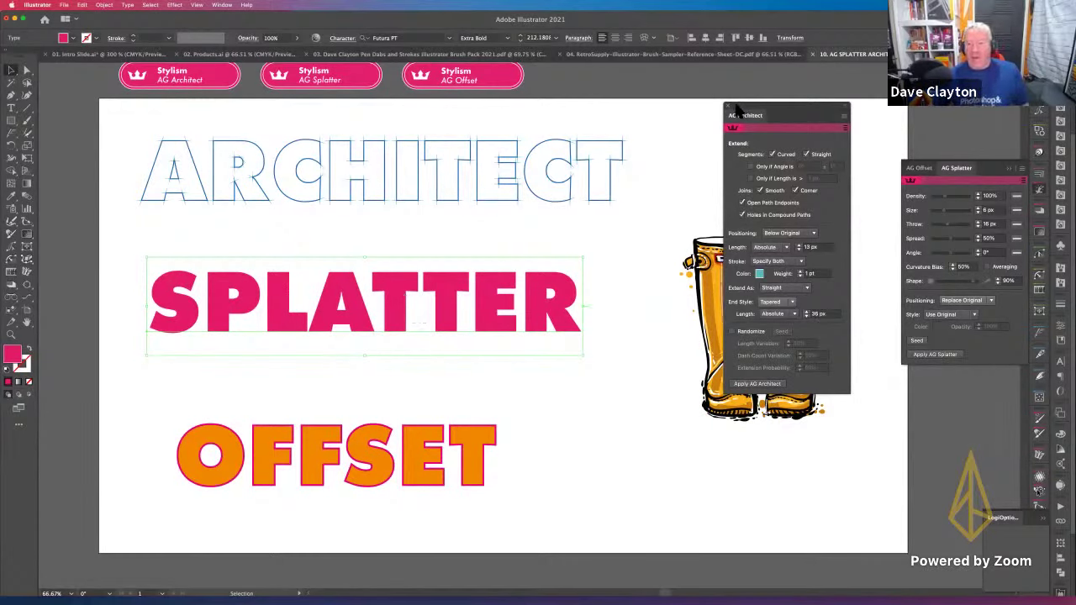
Step: Put the AG Architect settings away and float the AG Splatter settings separately beside the SPLATTER text
{"action": "left_click_drag", "start_coordinate": [745, 114], "coordinate": [920, 233]}
{"action": "left_click", "coordinate": [1001, 215]}
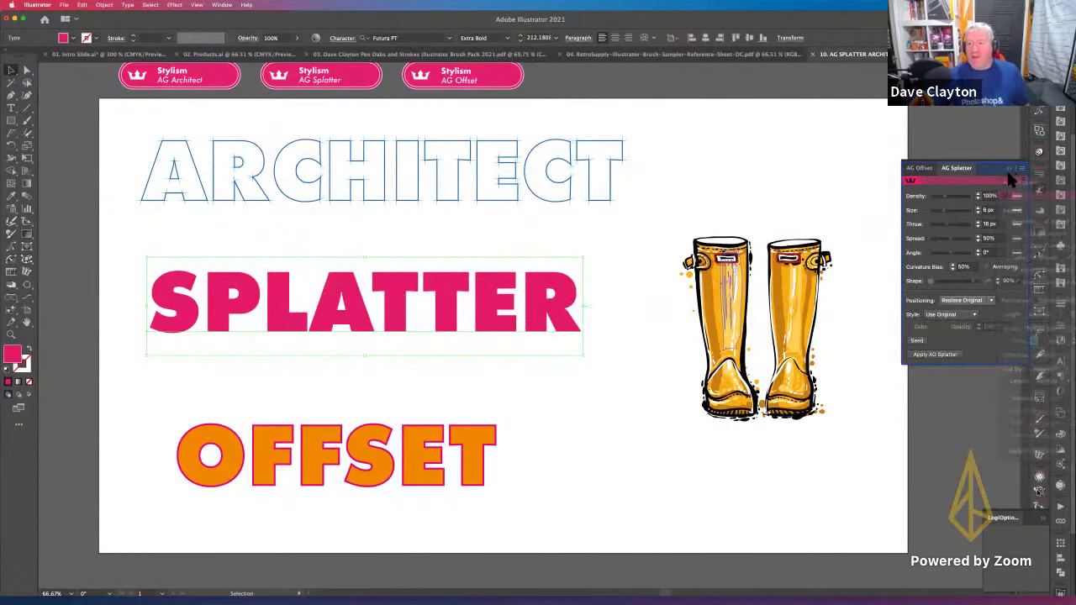
{"action": "left_click_drag", "start_coordinate": [956, 168], "coordinate": [707, 150]}
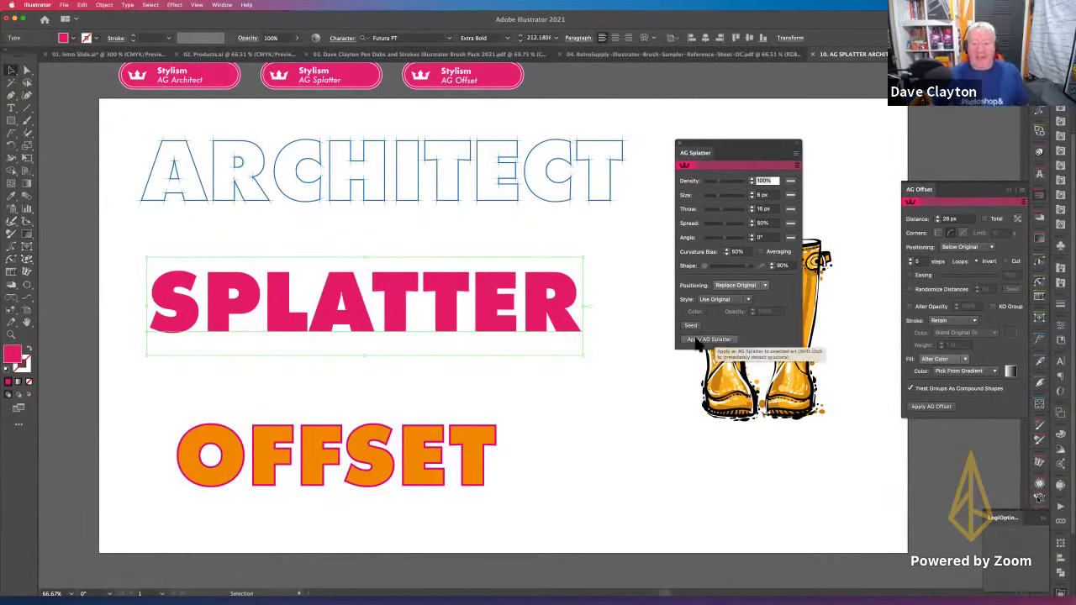
{"action": "left_click_drag", "start_coordinate": [734, 151], "coordinate": [736, 171]}
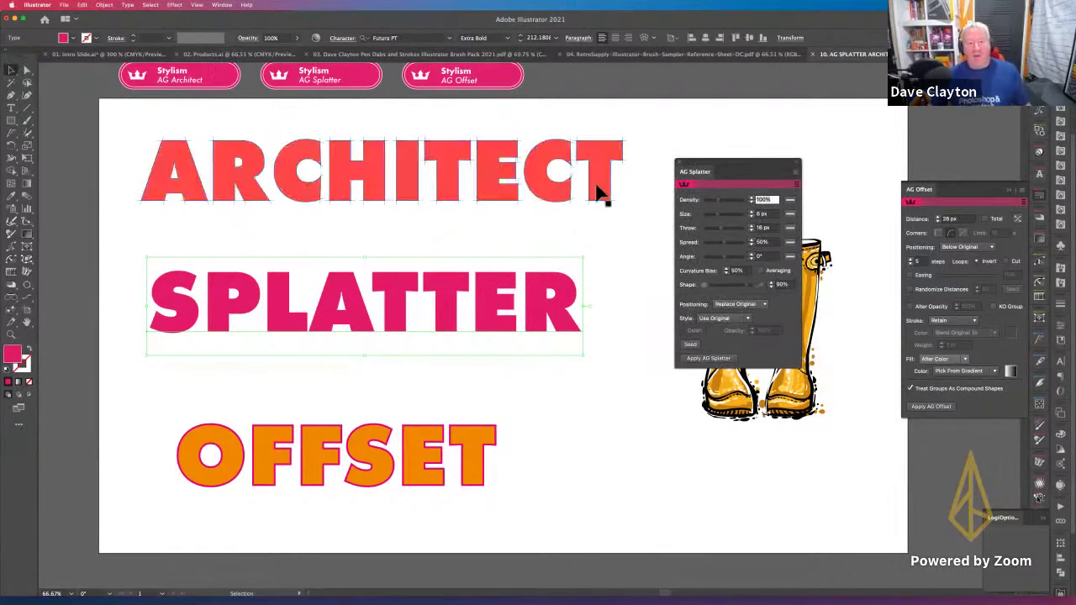
Step: Restore the default AG Splatter settings and apply the effect to the selected SPLATTER text
{"action": "left_click", "coordinate": [796, 173]}
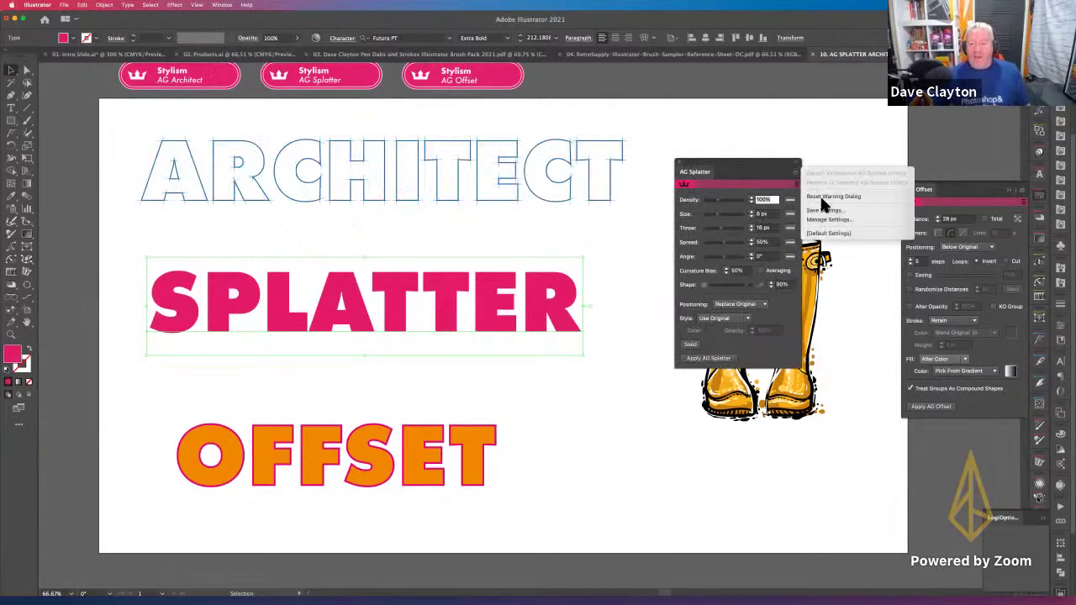
{"action": "left_click", "coordinate": [824, 235]}
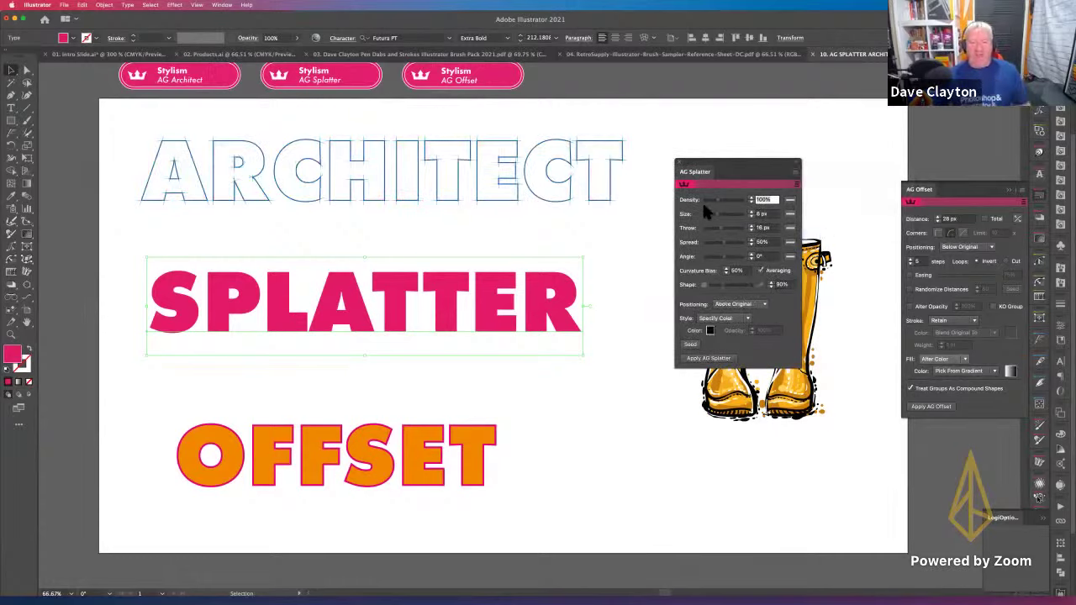
{"action": "left_click", "coordinate": [708, 359]}
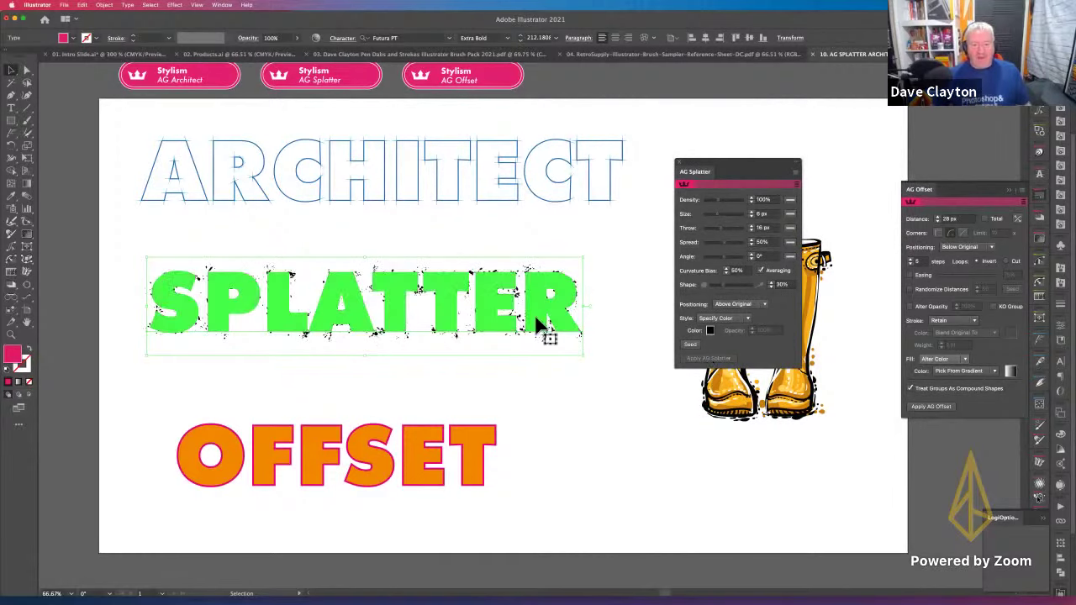
Step: Set the splatter style to Use Original so the specks take the pink of the SPLATTER text
{"action": "key", "text": "super+equal"}
{"action": "key", "text": "super+equal"}
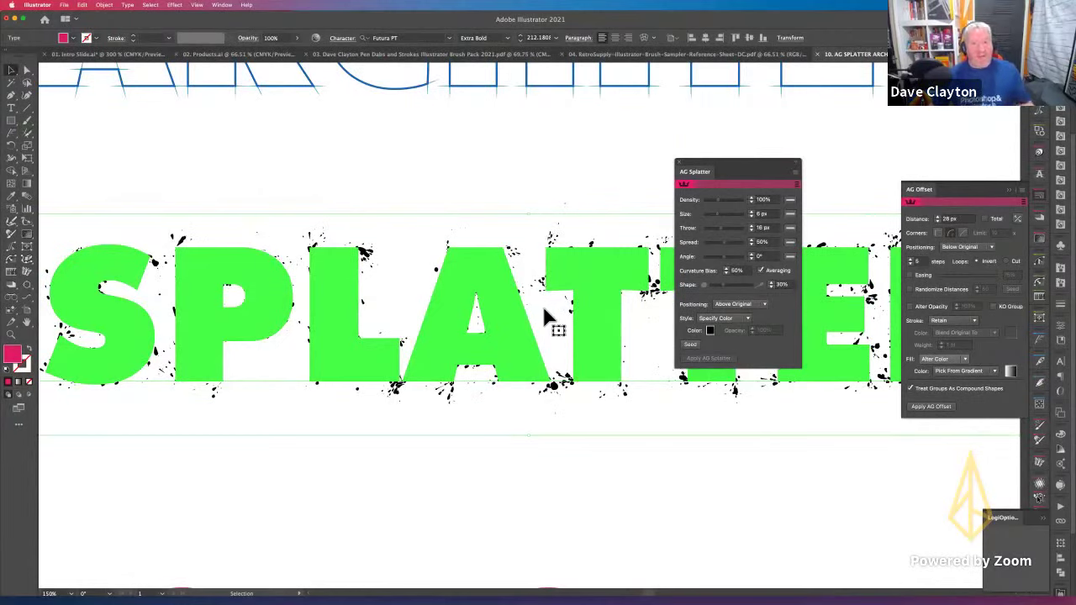
{"action": "left_click", "coordinate": [746, 314]}
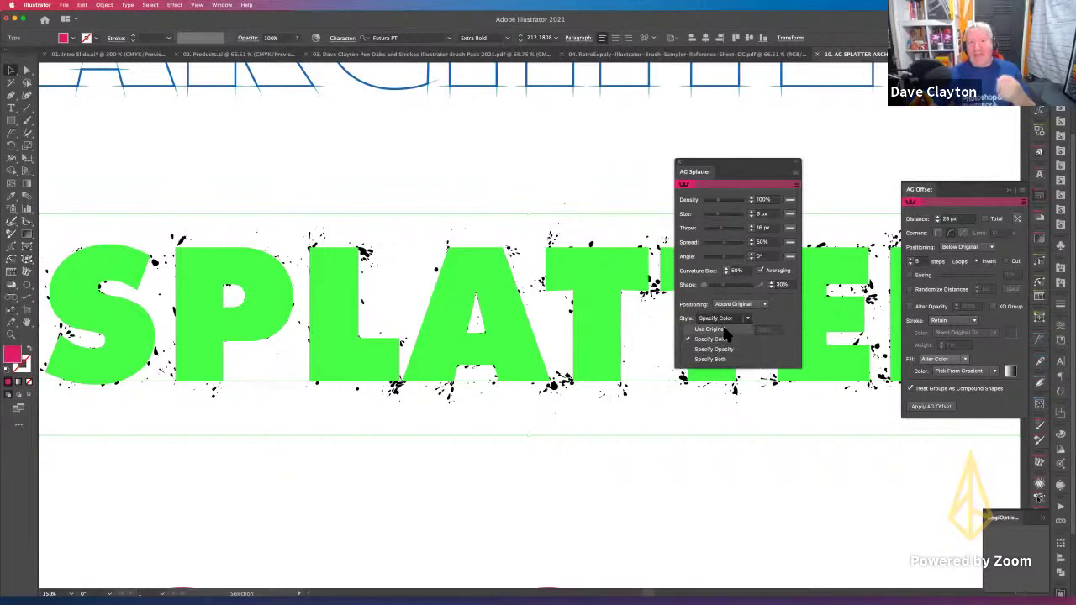
{"action": "left_click", "coordinate": [721, 330]}
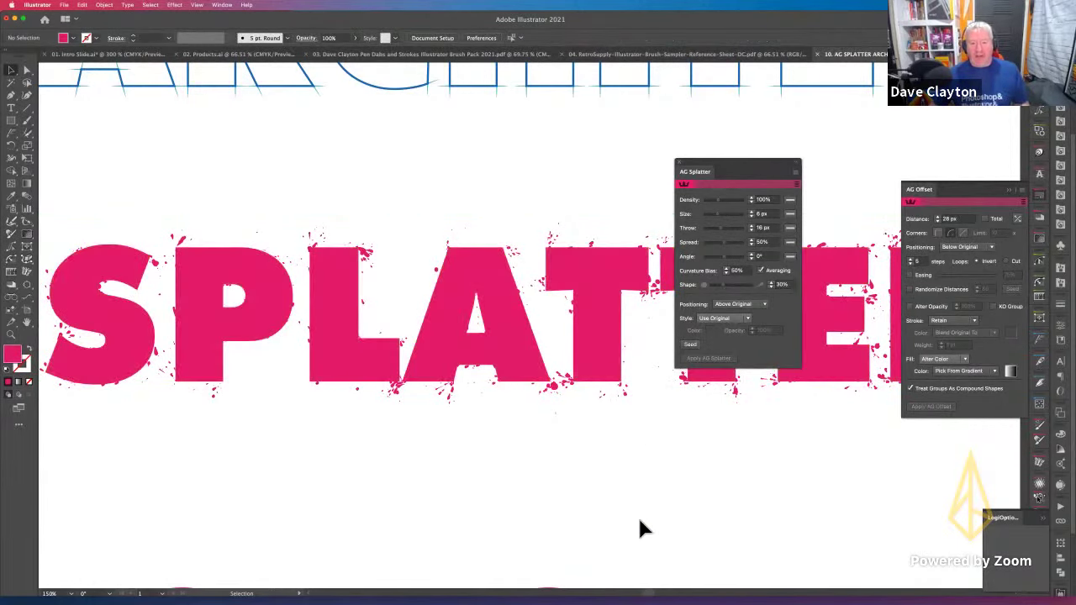
Step: Set the AG Splatter density to 813%, size to 2.6 px and spread to 54% on the SPLATTER text
{"action": "left_click", "coordinate": [519, 380]}
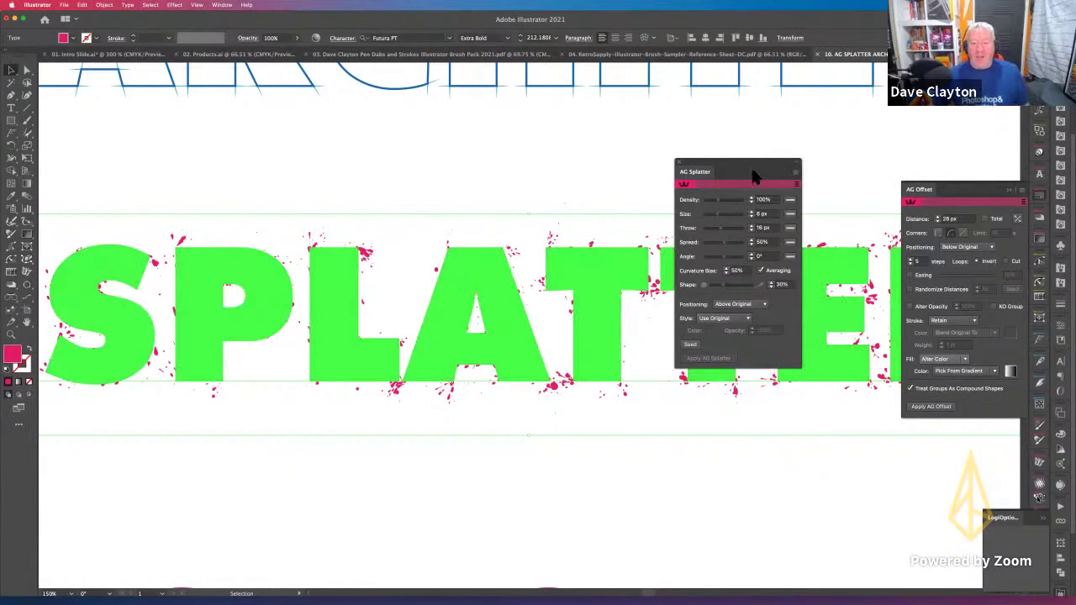
{"action": "left_click_drag", "start_coordinate": [754, 176], "coordinate": [707, 486]}
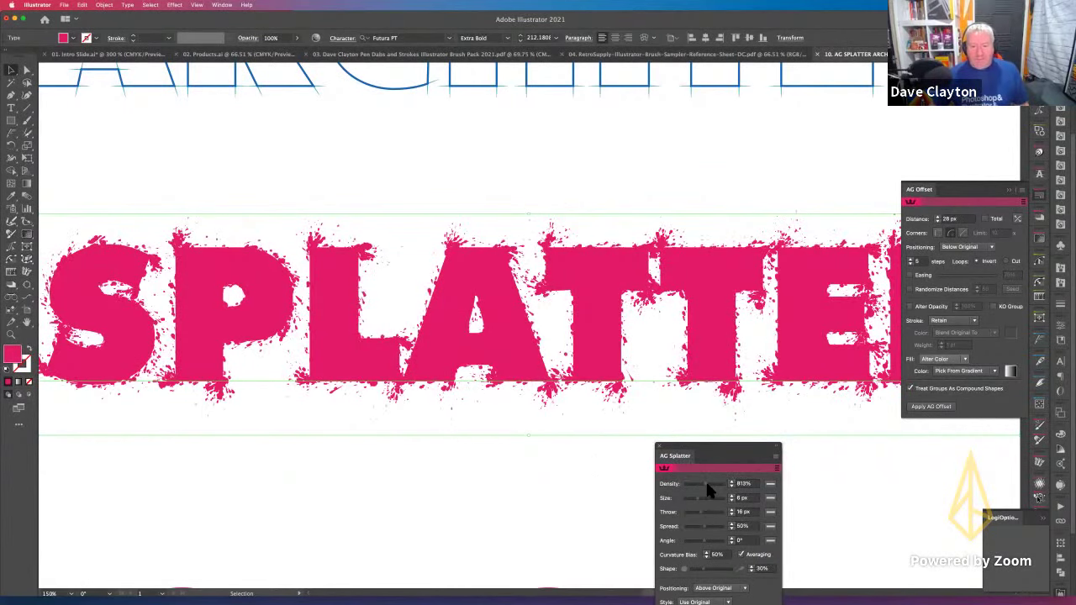
{"action": "left_click_drag", "start_coordinate": [697, 498], "coordinate": [694, 497]}
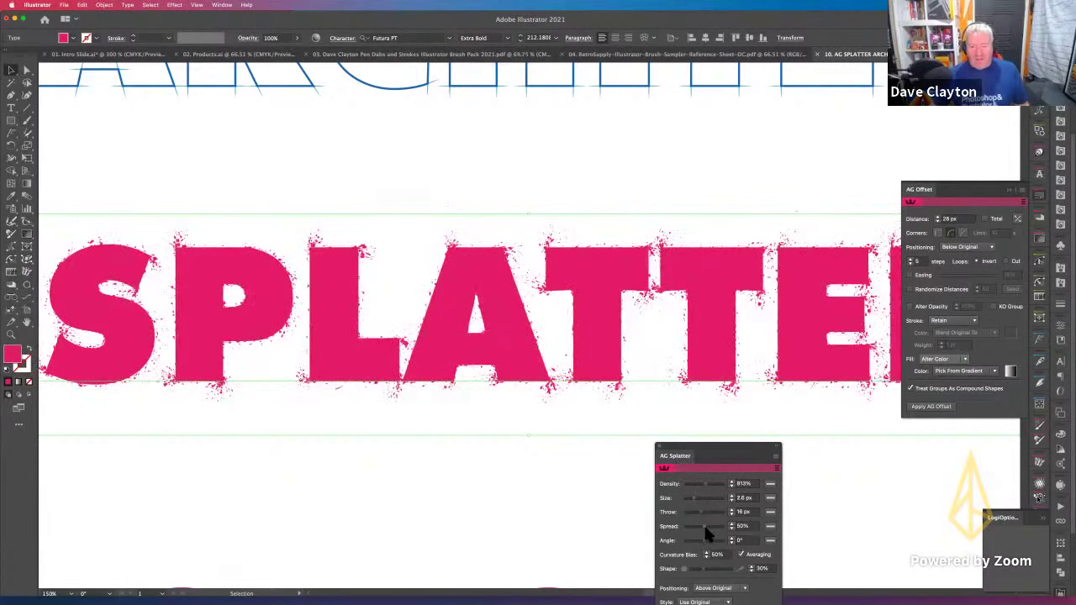
{"action": "left_click_drag", "start_coordinate": [704, 530], "coordinate": [702, 522]}
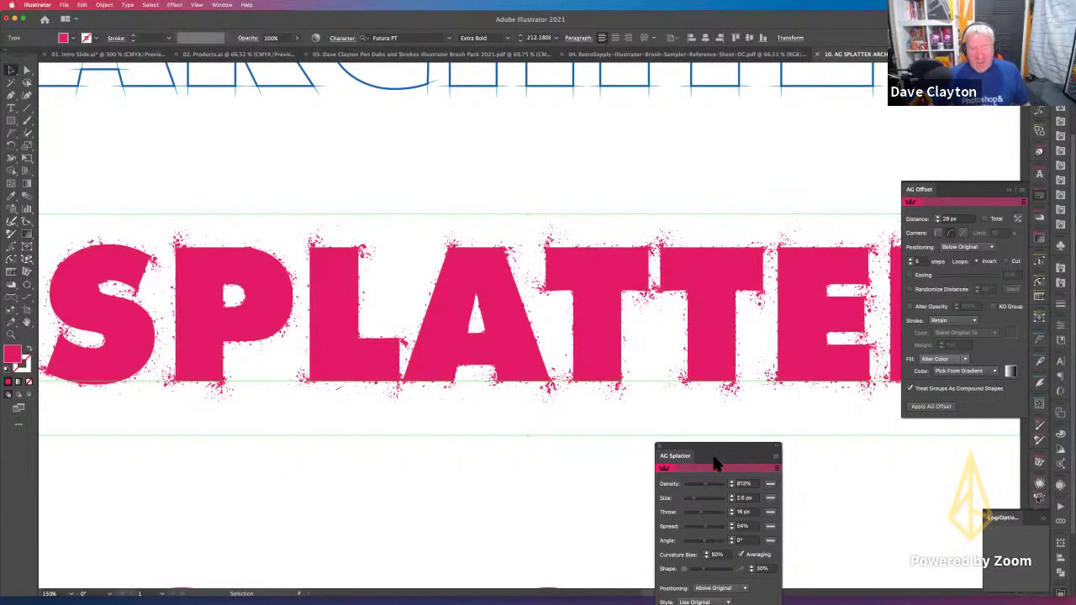
{"action": "left_click_drag", "start_coordinate": [711, 451], "coordinate": [724, 318]}
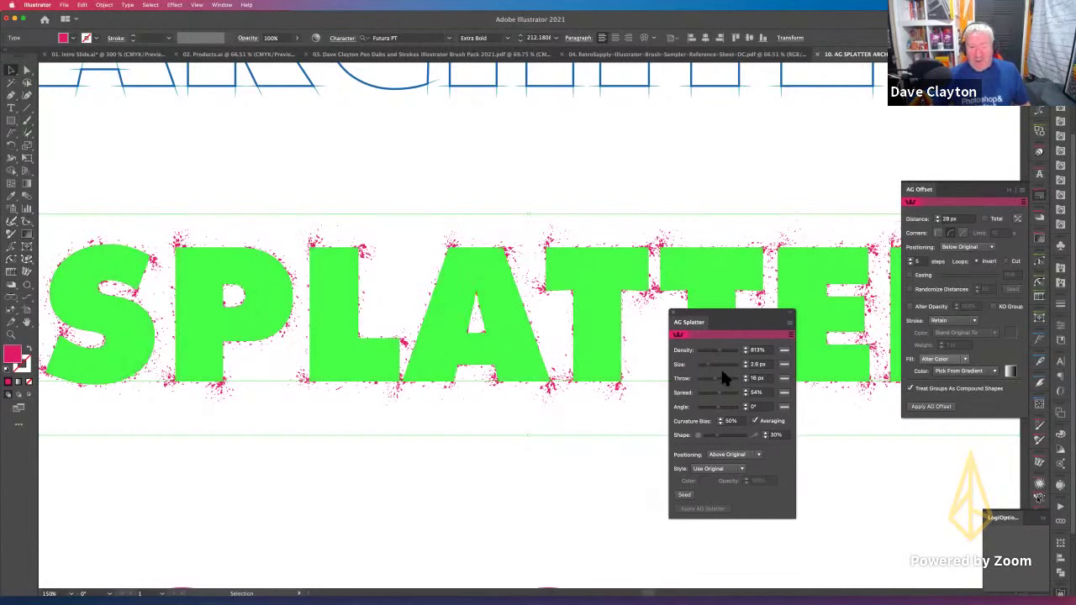
Step: Try to detach the AG Splatter effect from the SPLATTER text and deselect the text
{"action": "left_click", "coordinate": [789, 323]}
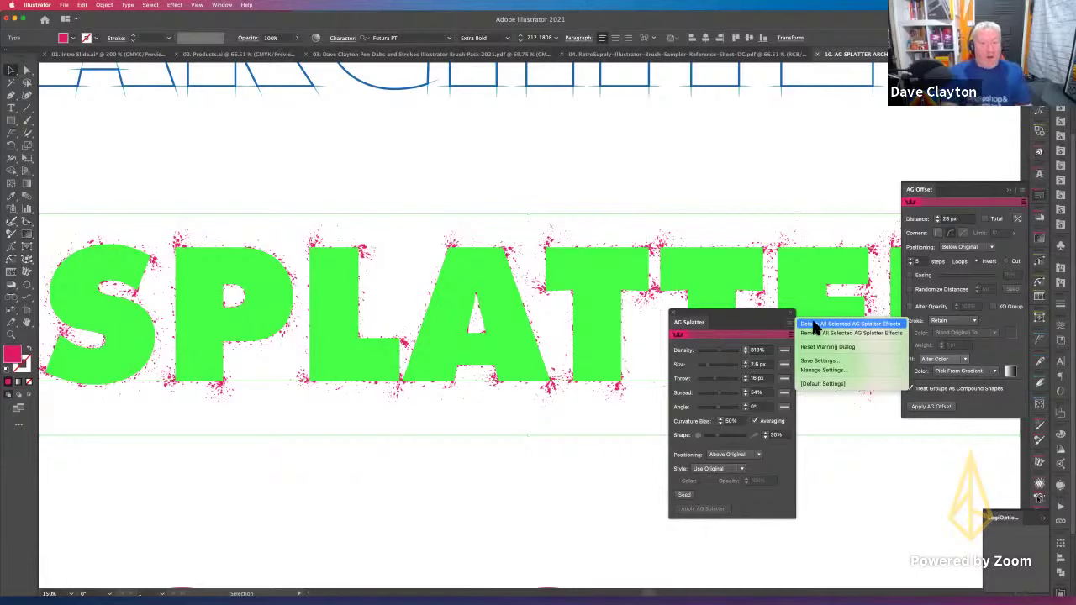
{"action": "left_click", "coordinate": [814, 327]}
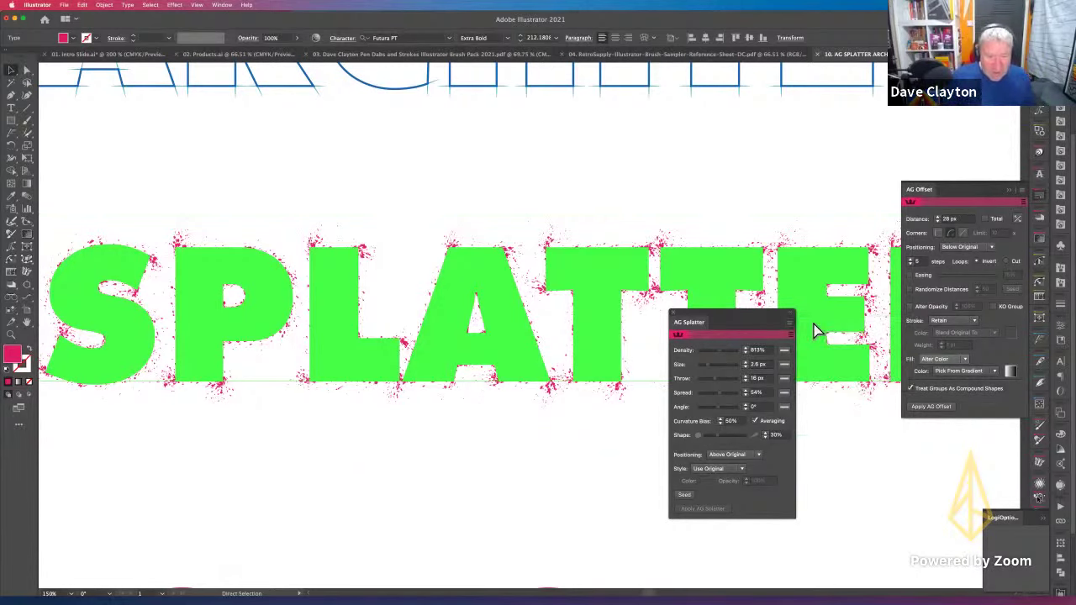
{"action": "key", "text": "super+minus"}
{"action": "left_click", "coordinate": [513, 454]}
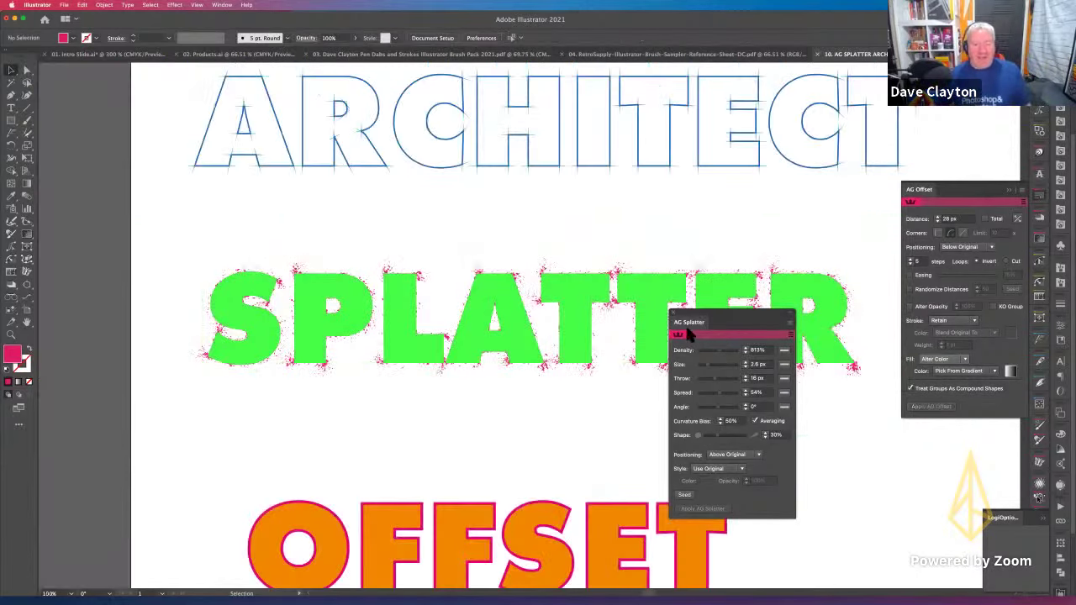
Step: Move the AG Splatter settings clear of the artwork, replace the live text SPLATTER with SPLASH and deselect it
{"action": "left_click_drag", "start_coordinate": [690, 322], "coordinate": [778, 432]}
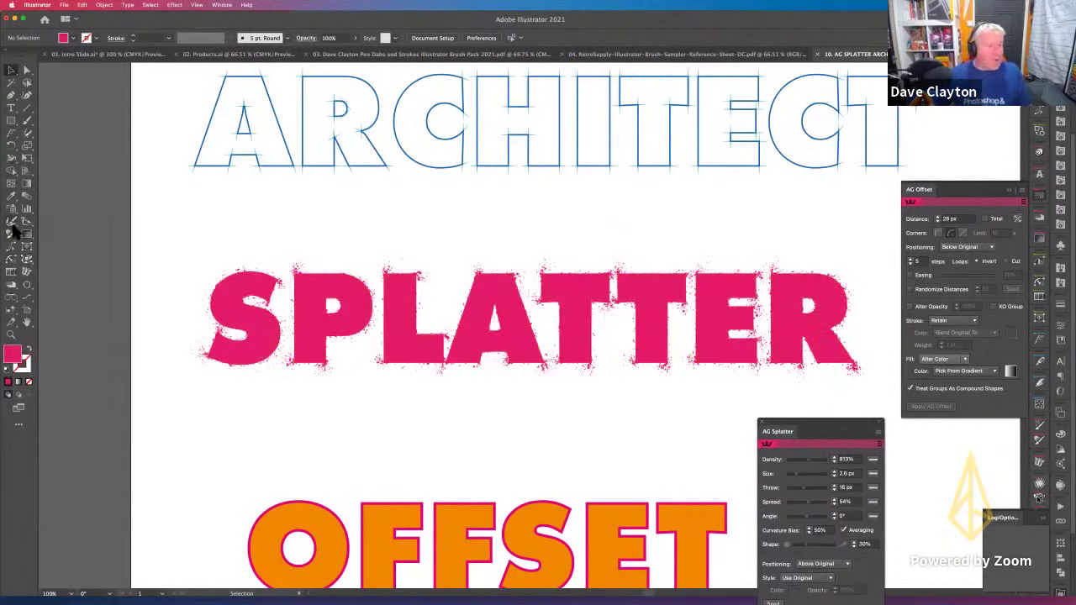
{"action": "left_click", "coordinate": [11, 108]}
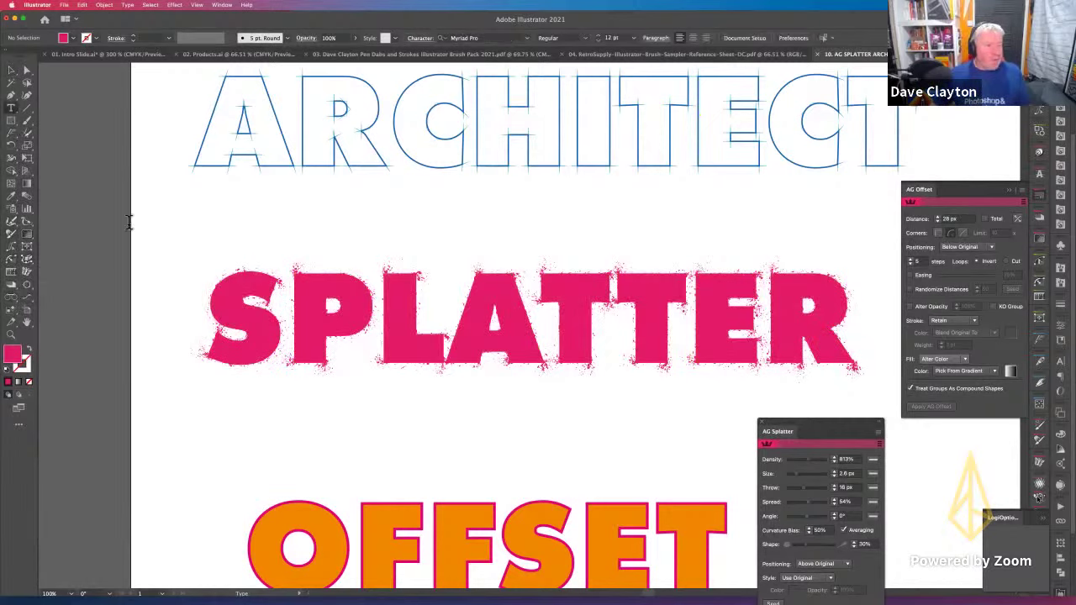
{"action": "left_click_drag", "start_coordinate": [222, 312], "coordinate": [849, 308]}
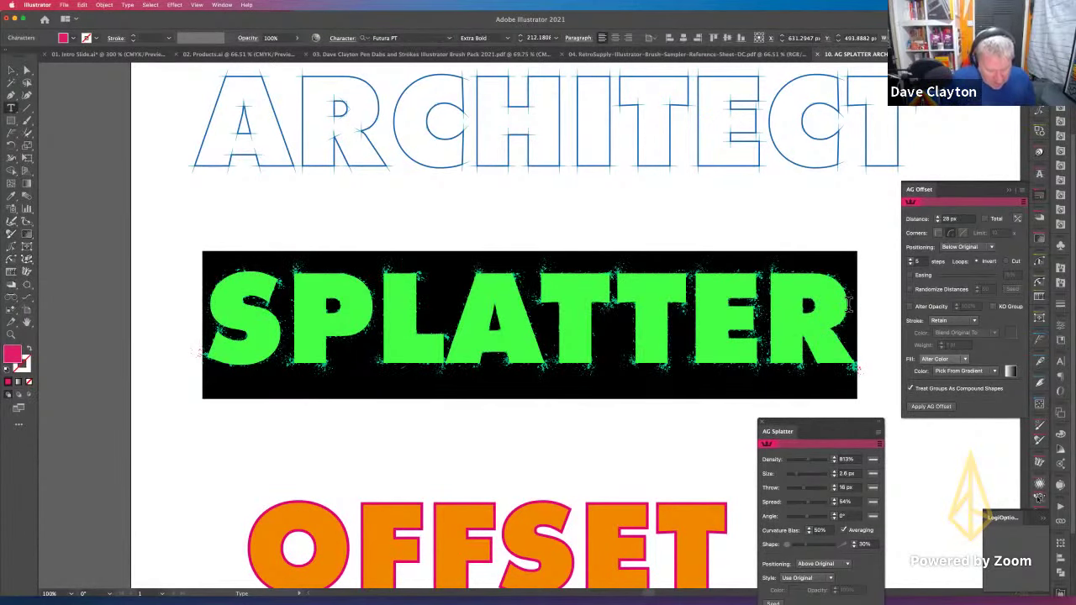
{"action": "type", "text": "SPLA"}
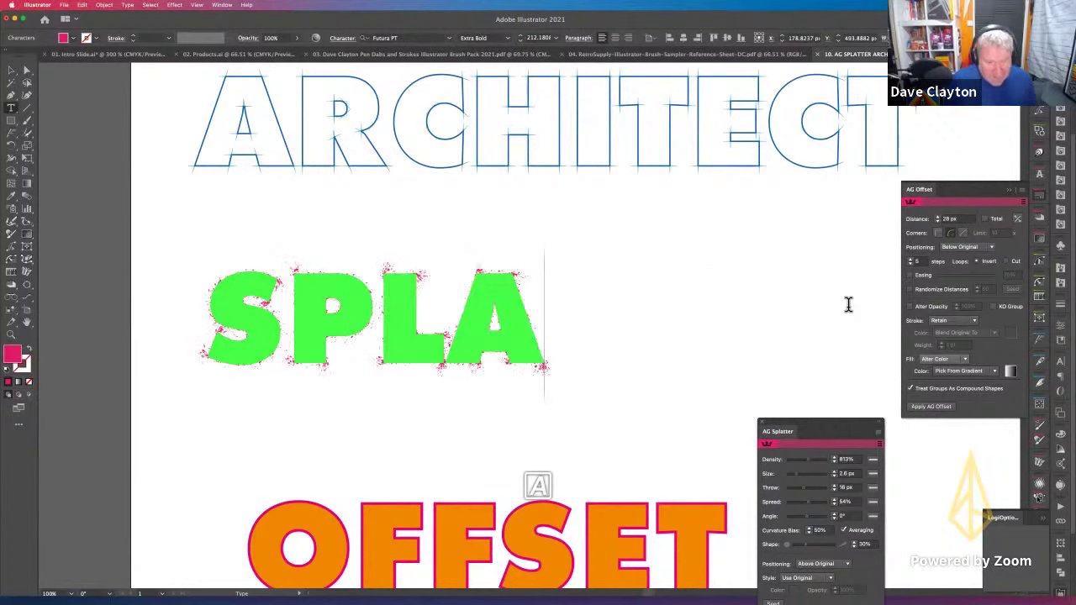
{"action": "type", "text": "SH"}
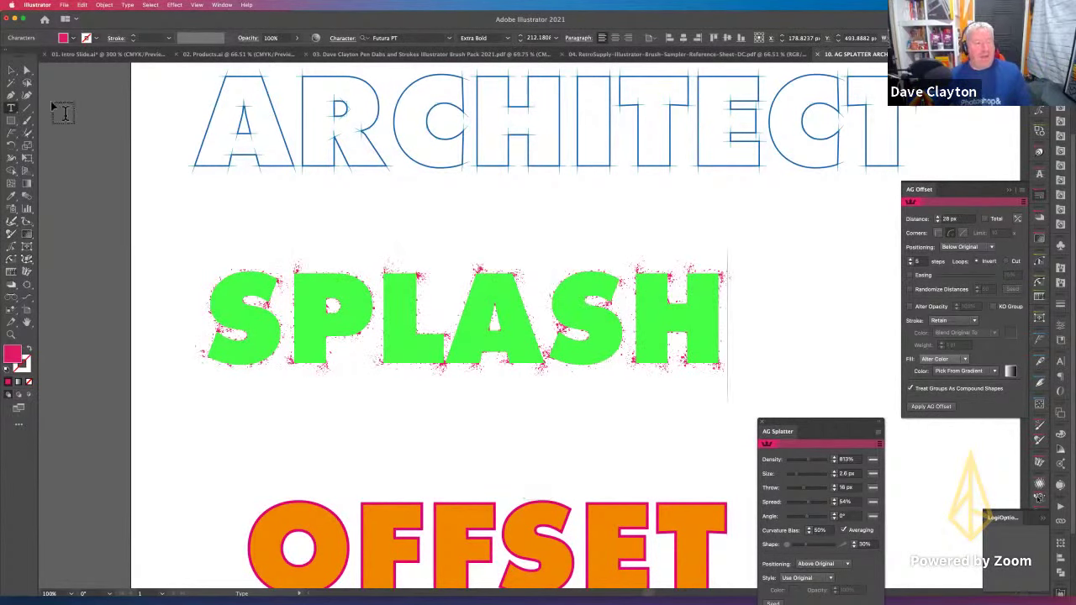
{"action": "left_click", "coordinate": [11, 70]}
{"action": "left_click", "coordinate": [236, 222]}
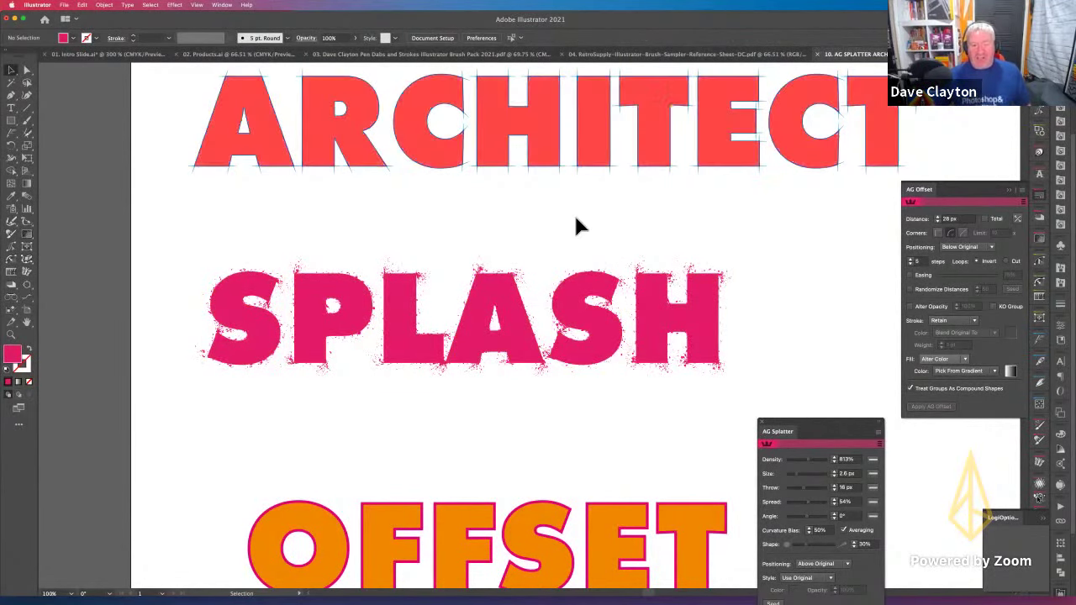
Step: Move the AG Splatter settings beside the SPLASH text, select the text and reseed its splatter
{"action": "left_click_drag", "start_coordinate": [793, 422], "coordinate": [801, 198]}
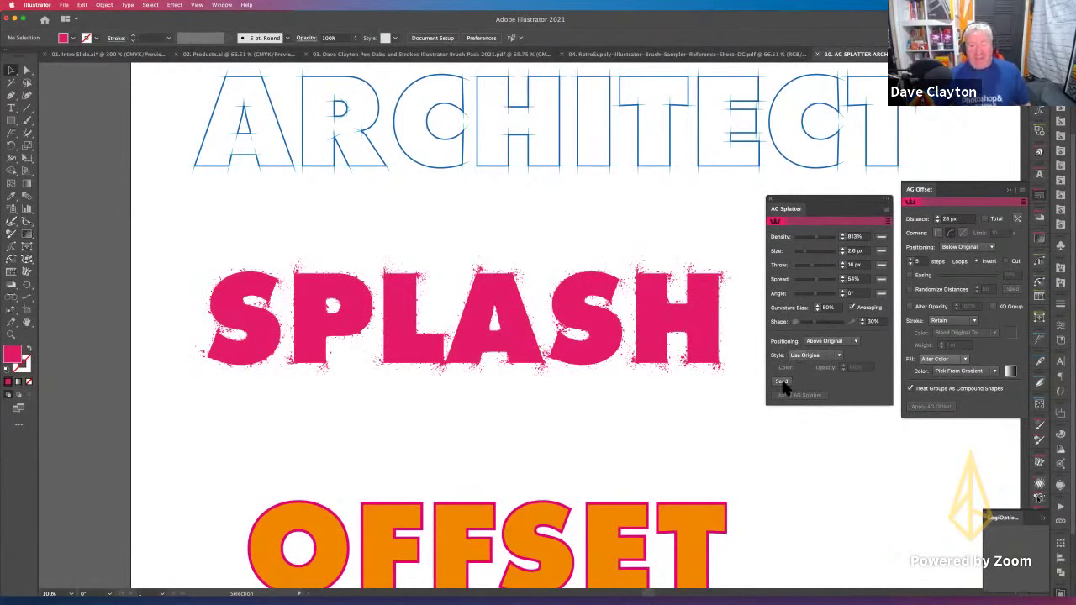
{"action": "left_click", "coordinate": [672, 341]}
{"action": "left_click", "coordinate": [781, 382]}
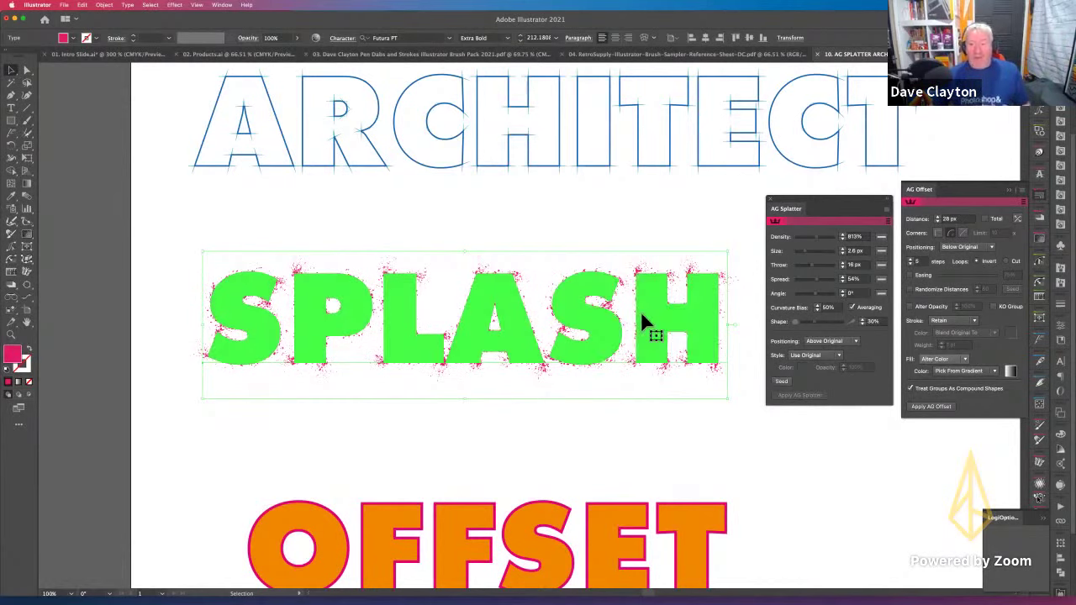
Step: Select the OFFSET text and clear the AG Offset and AG Splatter settings away from the artwork
{"action": "scroll", "coordinate": [644, 370], "scroll_direction": "down", "scroll_amount": 3}
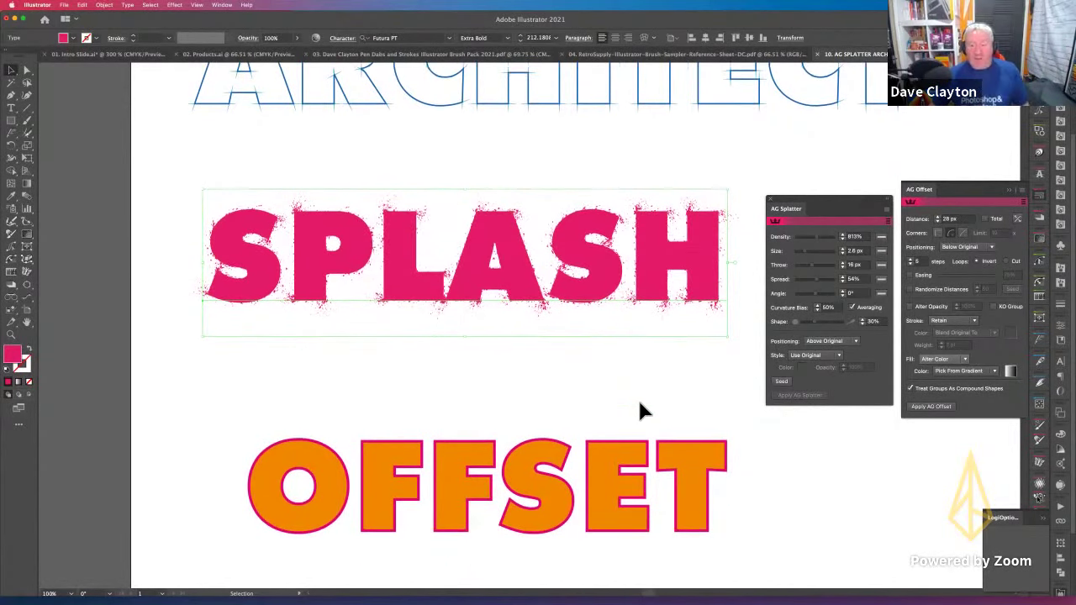
{"action": "left_click", "coordinate": [621, 434]}
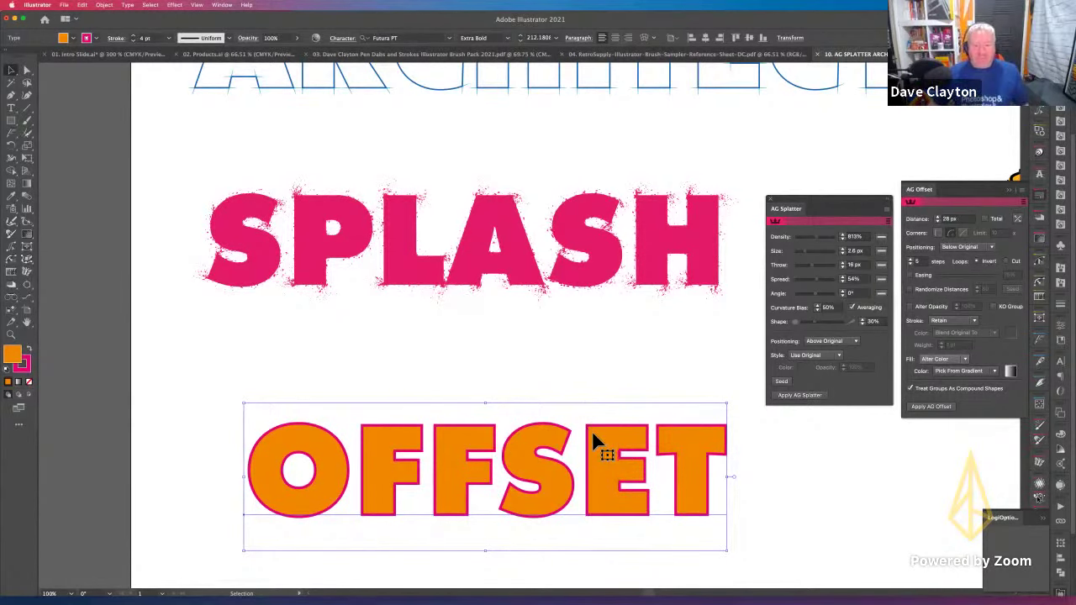
{"action": "scroll", "coordinate": [593, 431], "scroll_direction": "down", "scroll_amount": 2}
{"action": "scroll", "coordinate": [600, 429], "scroll_direction": "down", "scroll_amount": 2}
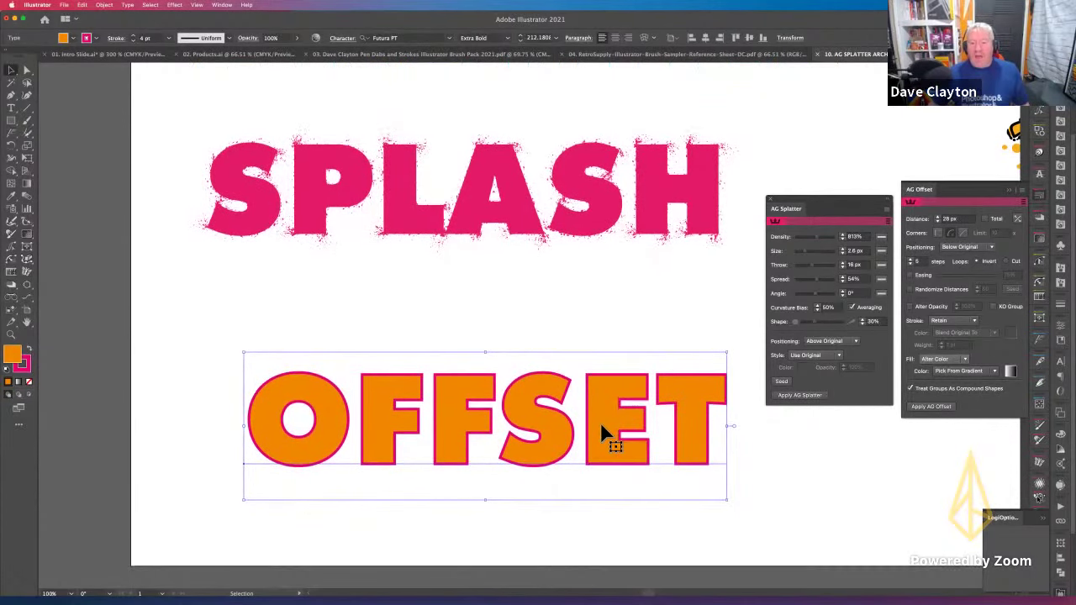
{"action": "left_click", "coordinate": [1011, 189]}
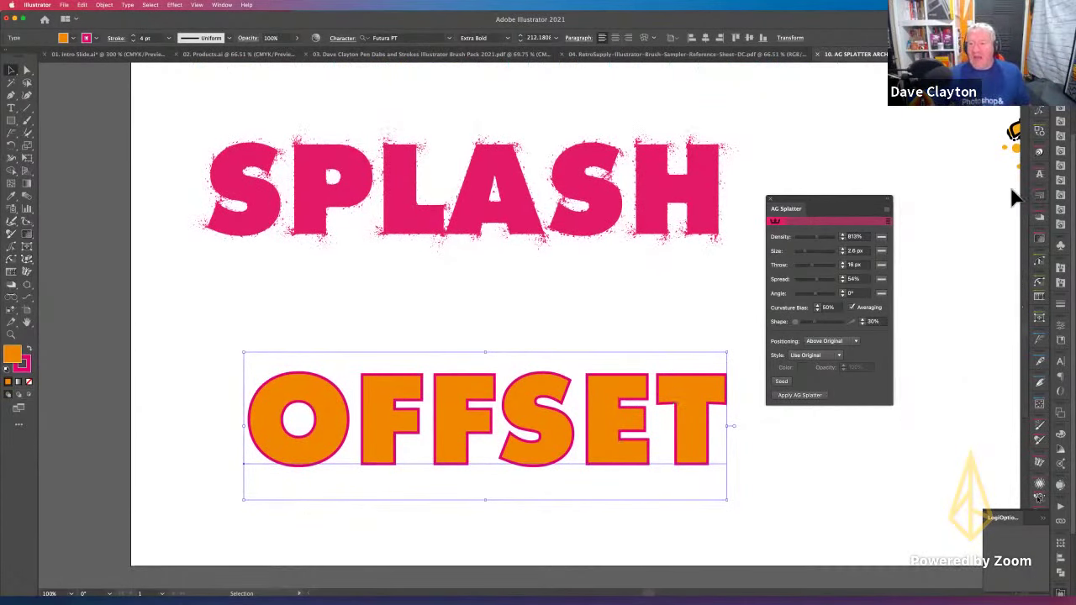
{"action": "left_click_drag", "start_coordinate": [826, 206], "coordinate": [1047, 206]}
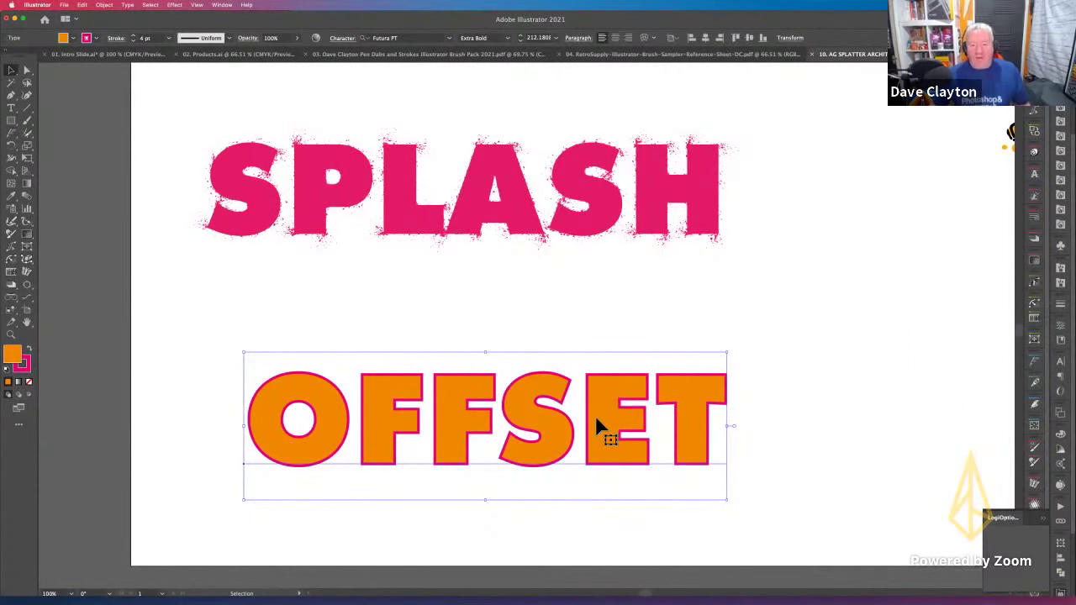
{"action": "left_click", "coordinate": [105, 5]}
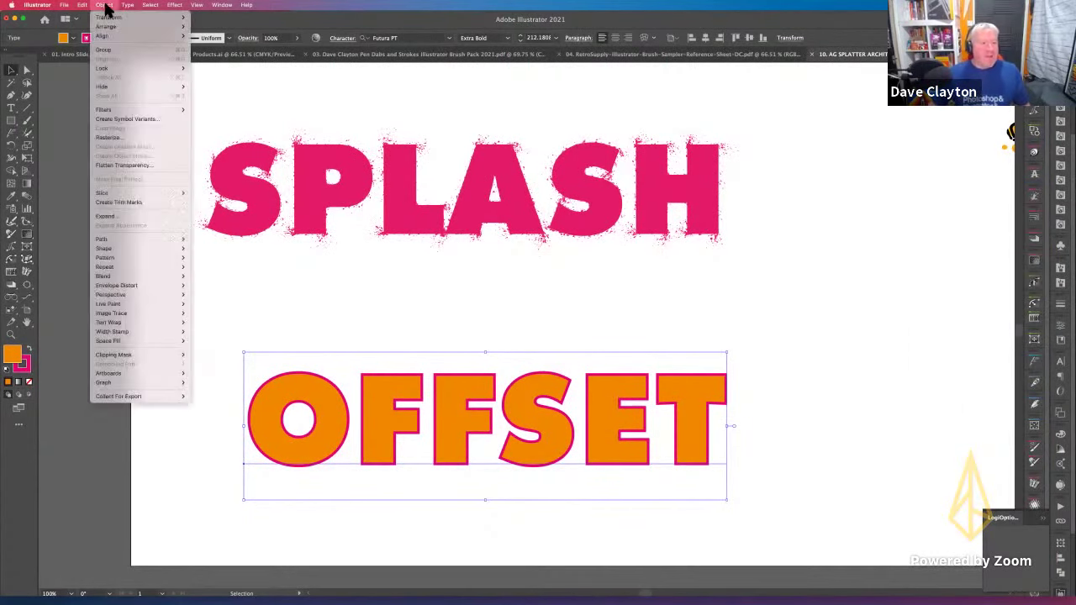
{"action": "mouse_move", "coordinate": [122, 243]}
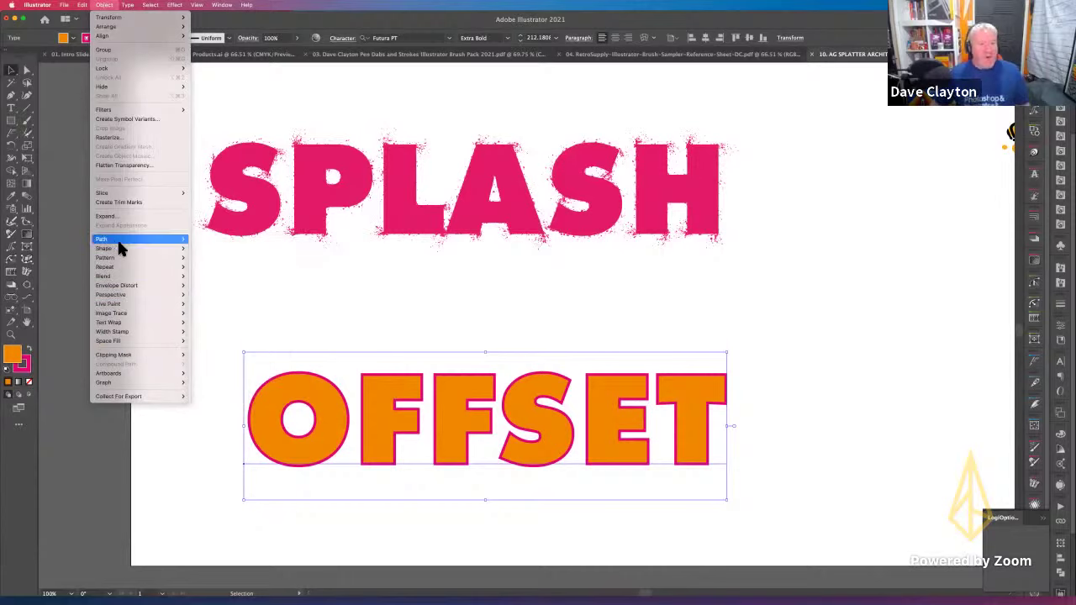
{"action": "mouse_move", "coordinate": [109, 267]}
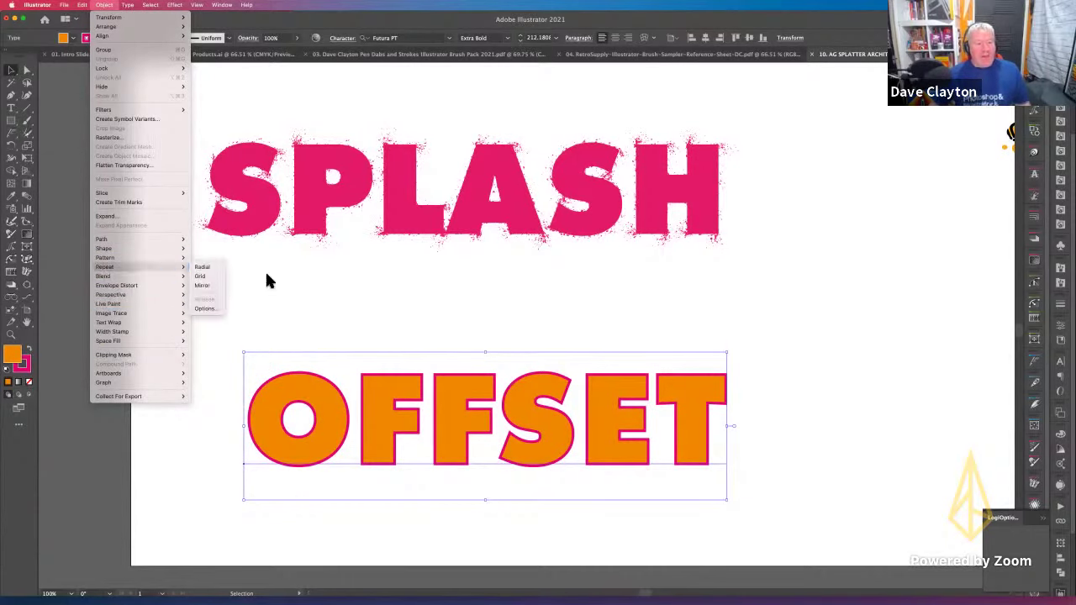
{"action": "left_click", "coordinate": [274, 284]}
{"action": "left_click", "coordinate": [357, 286]}
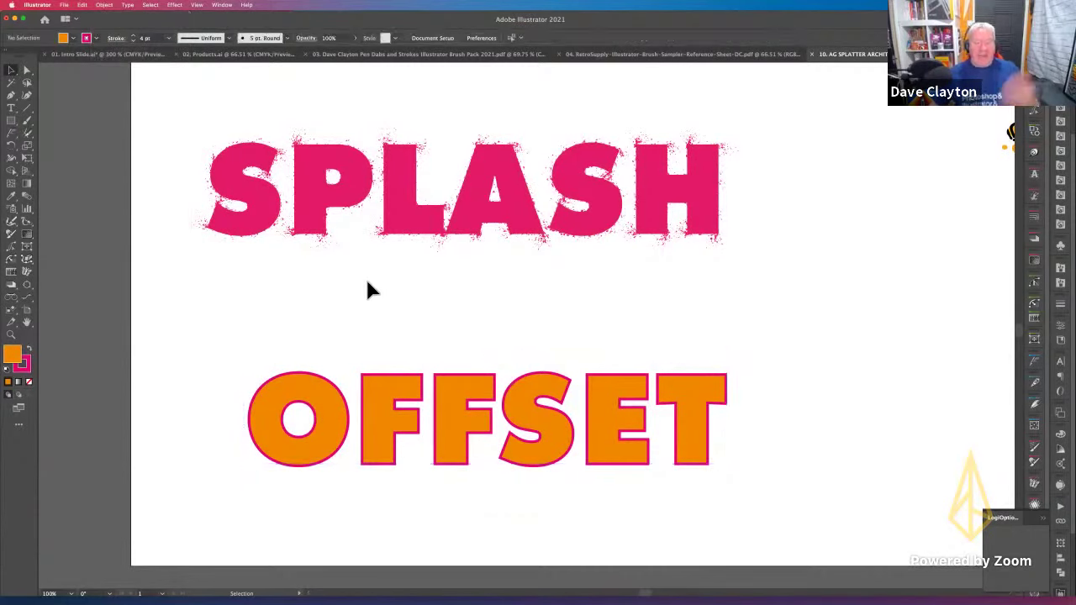
Step: Select the OFFSET text and bring up the AG Offset settings, placing them clear of the lettering
{"action": "left_click", "coordinate": [393, 383]}
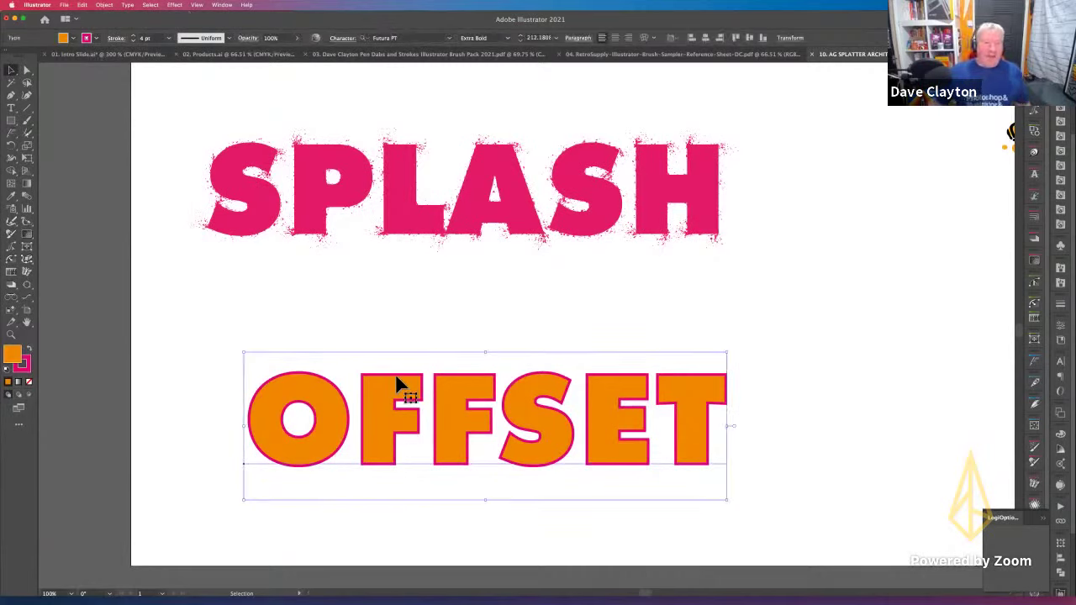
{"action": "left_click", "coordinate": [1034, 218]}
{"action": "left_click_drag", "start_coordinate": [937, 210], "coordinate": [839, 193]}
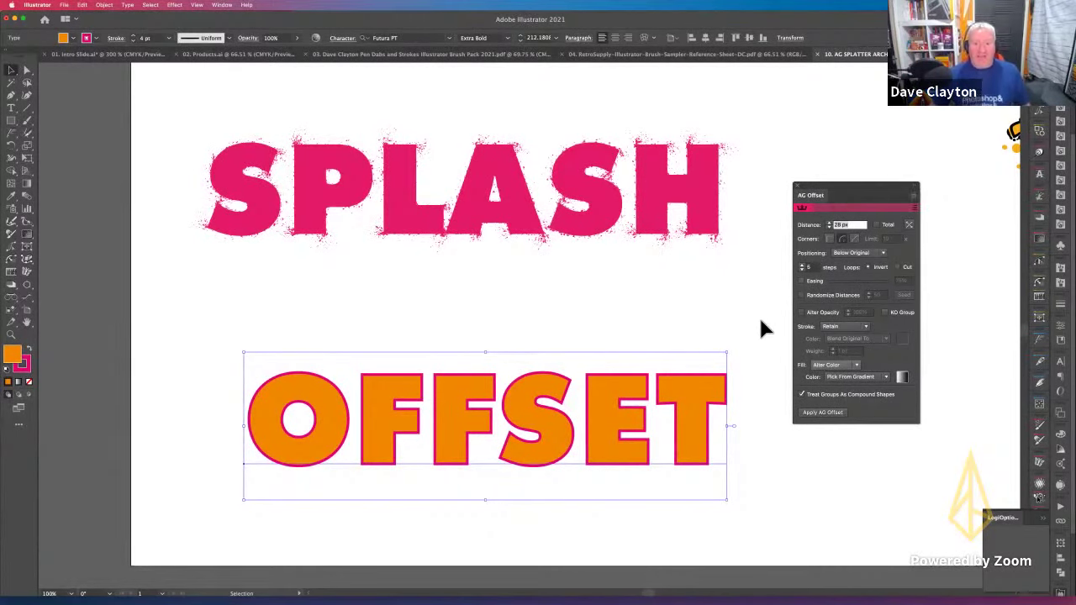
{"action": "left_click_drag", "start_coordinate": [851, 188], "coordinate": [887, 143]}
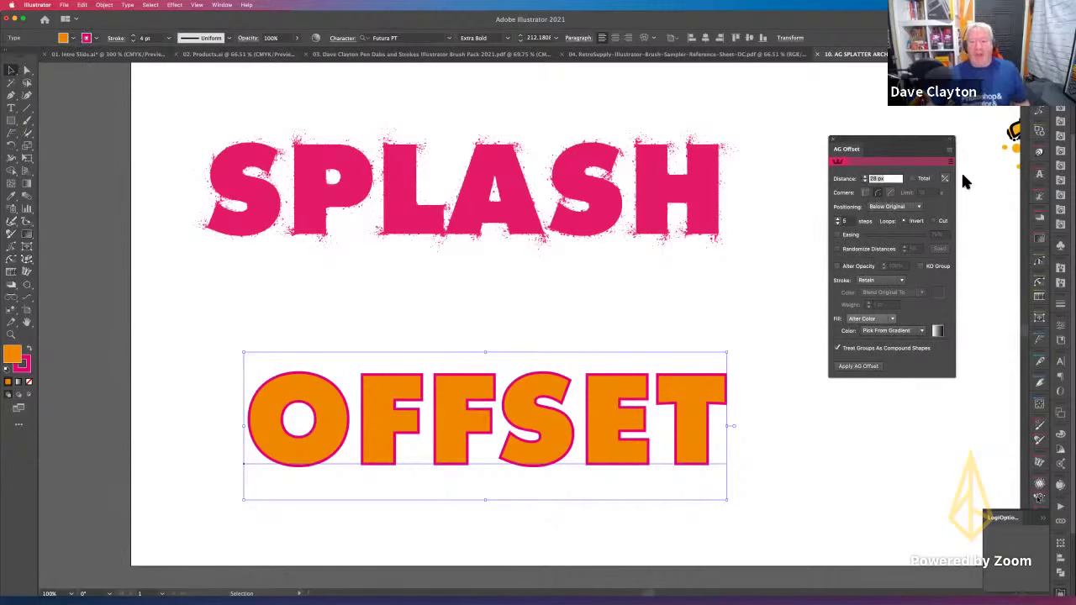
Step: Undo a trial AG Offset on the OFFSET text and apply the effect again with its default settings
{"action": "left_click", "coordinate": [860, 367]}
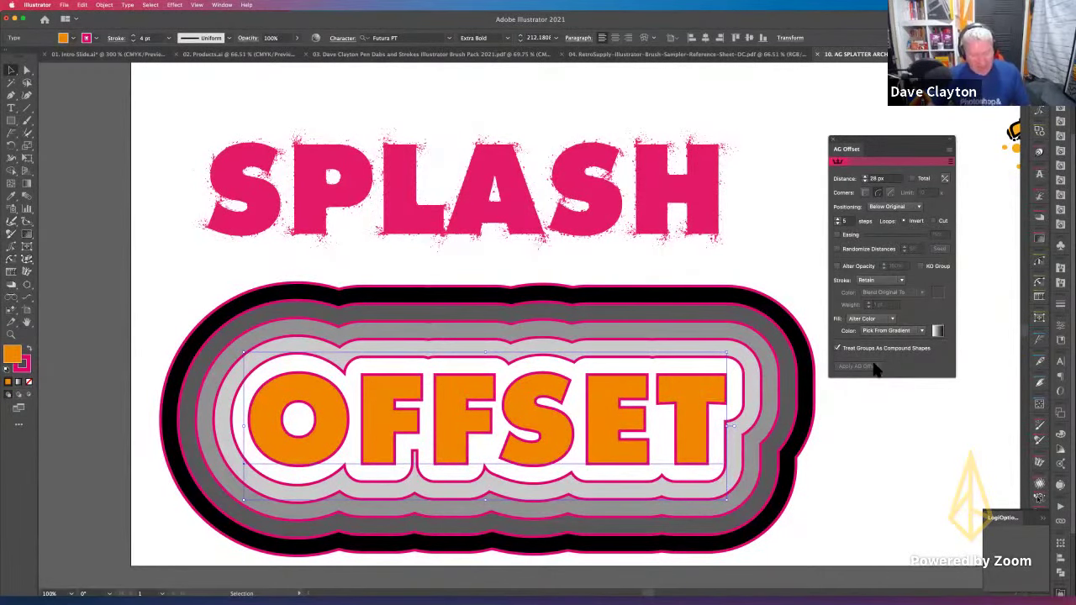
{"action": "key", "text": "super+z"}
{"action": "left_click", "coordinate": [951, 151]}
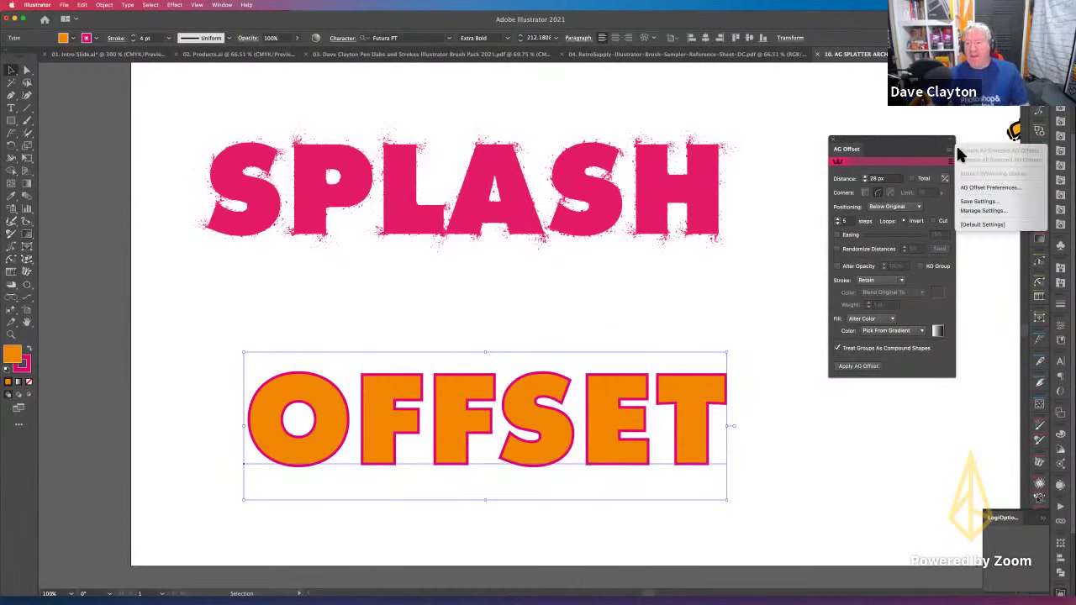
{"action": "left_click", "coordinate": [979, 224]}
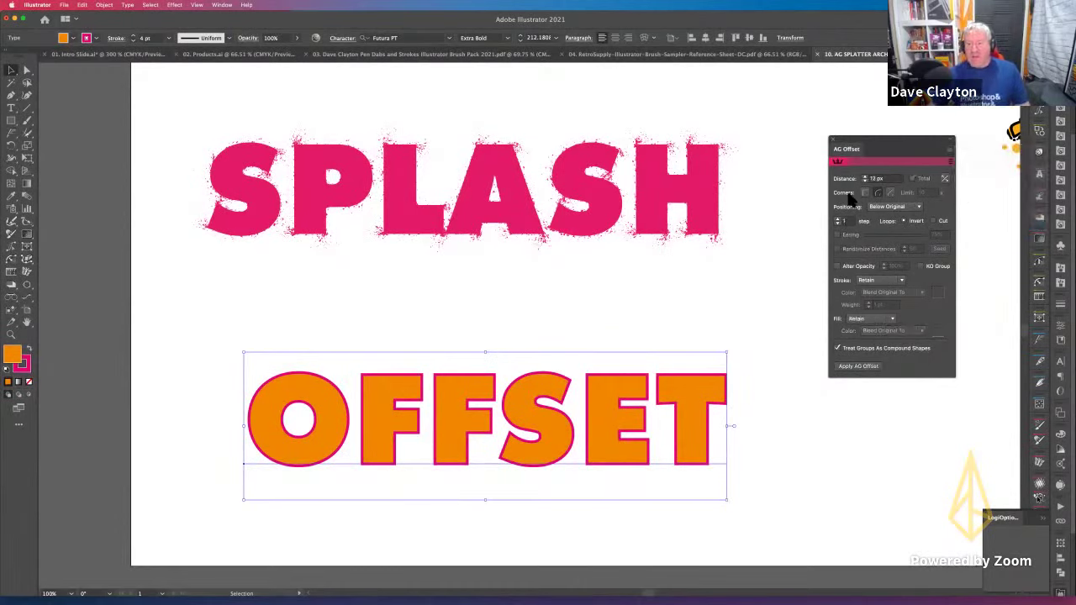
{"action": "left_click", "coordinate": [858, 366]}
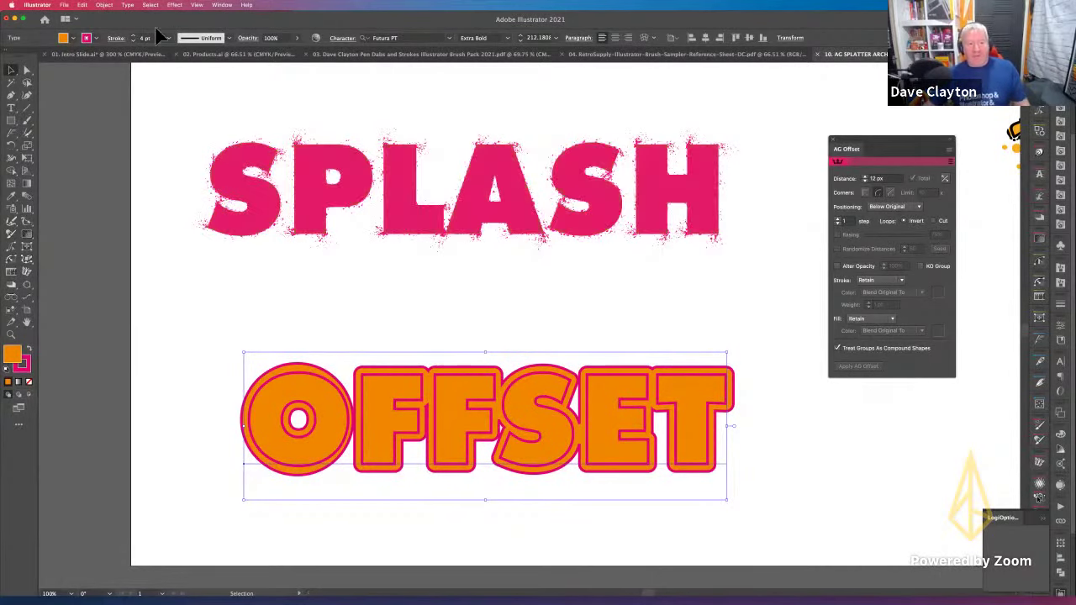
Step: Turn off Total for the AG Offset distance and set the OFFSET text to a 21 px distance with 4 steps
{"action": "left_click", "coordinate": [839, 220]}
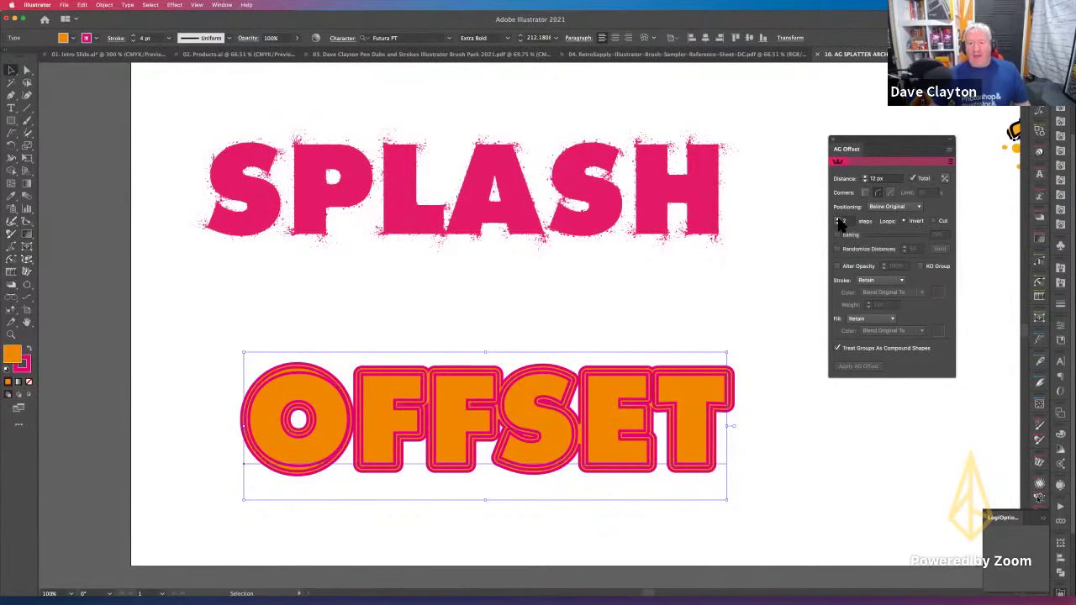
{"action": "left_click", "coordinate": [915, 180]}
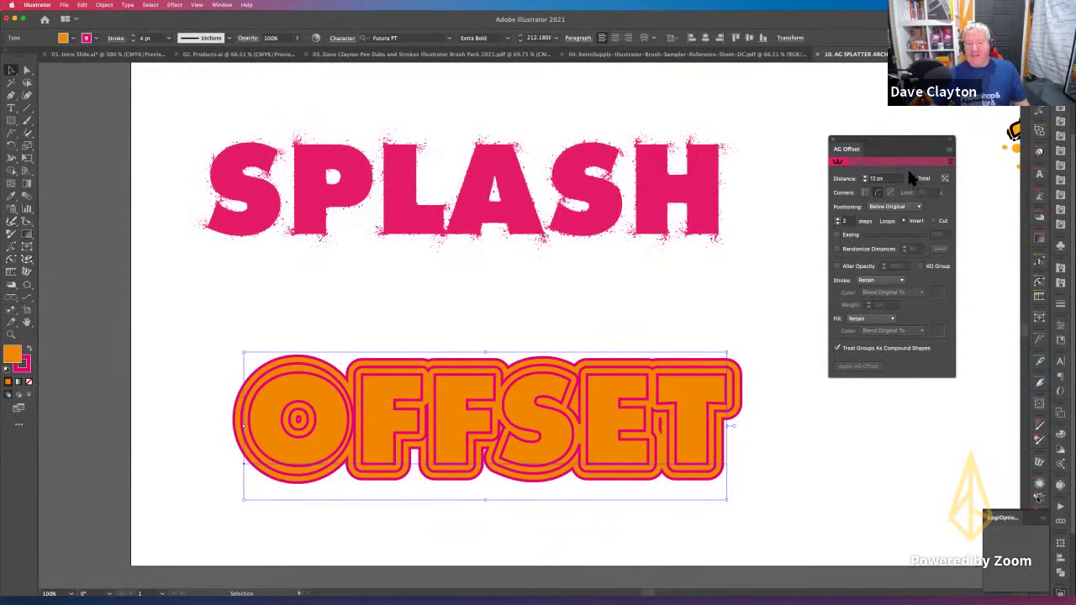
{"action": "scroll", "coordinate": [869, 181], "scroll_direction": "up", "scroll_amount": 6}
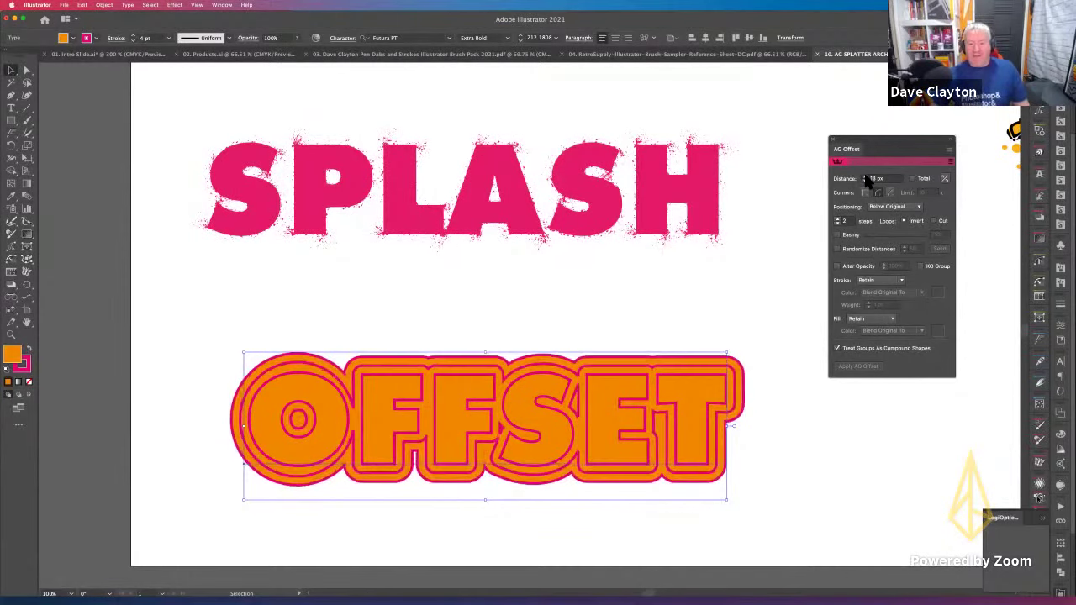
{"action": "scroll", "coordinate": [868, 181], "scroll_direction": "up", "scroll_amount": 3}
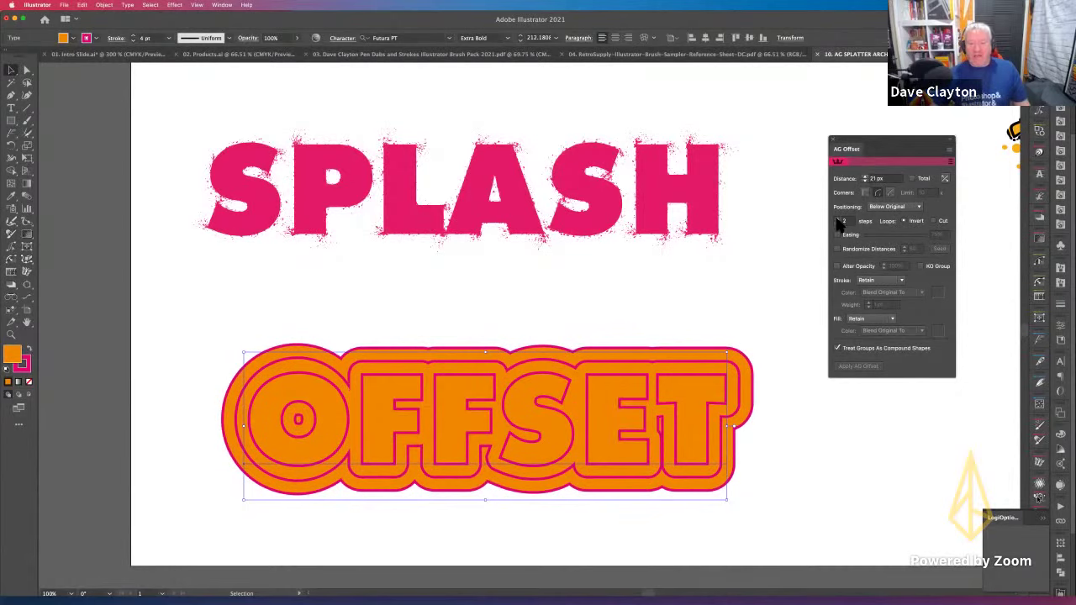
{"action": "scroll", "coordinate": [838, 220], "scroll_direction": "up", "scroll_amount": 2}
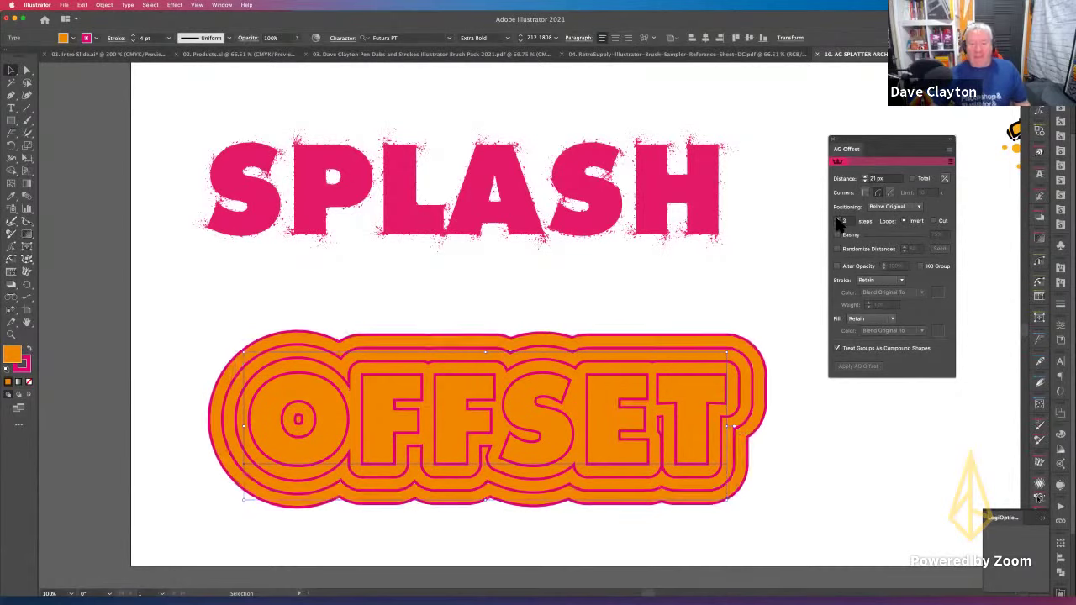
Step: Set the AG Offset stroke to Alter Color, blending the original to bright yellow, and deselect the OFFSET text
{"action": "left_click", "coordinate": [904, 281]}
{"action": "left_click", "coordinate": [874, 311]}
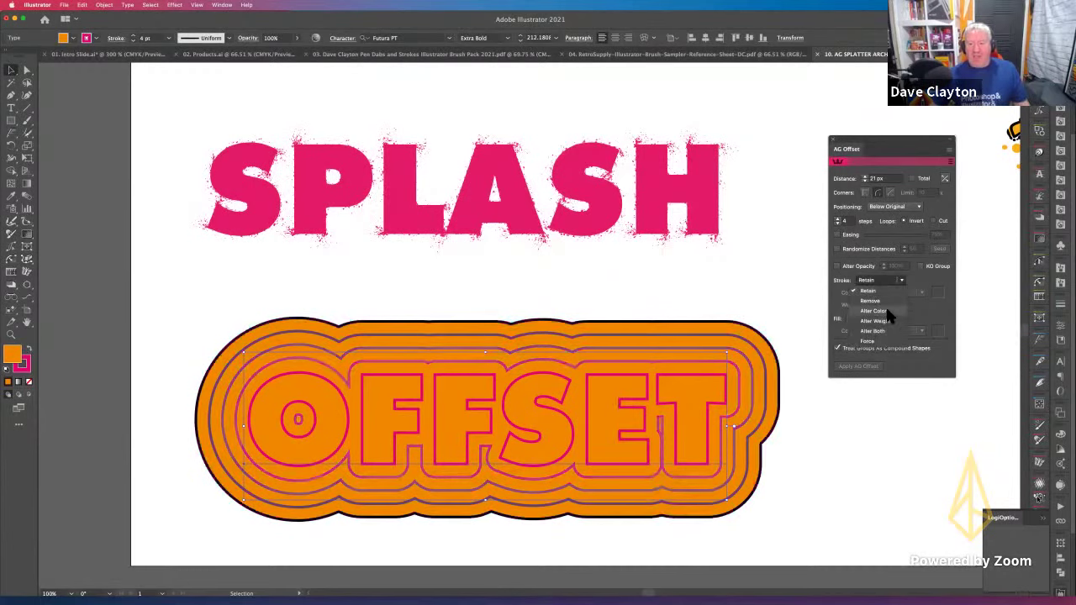
{"action": "left_click", "coordinate": [937, 292]}
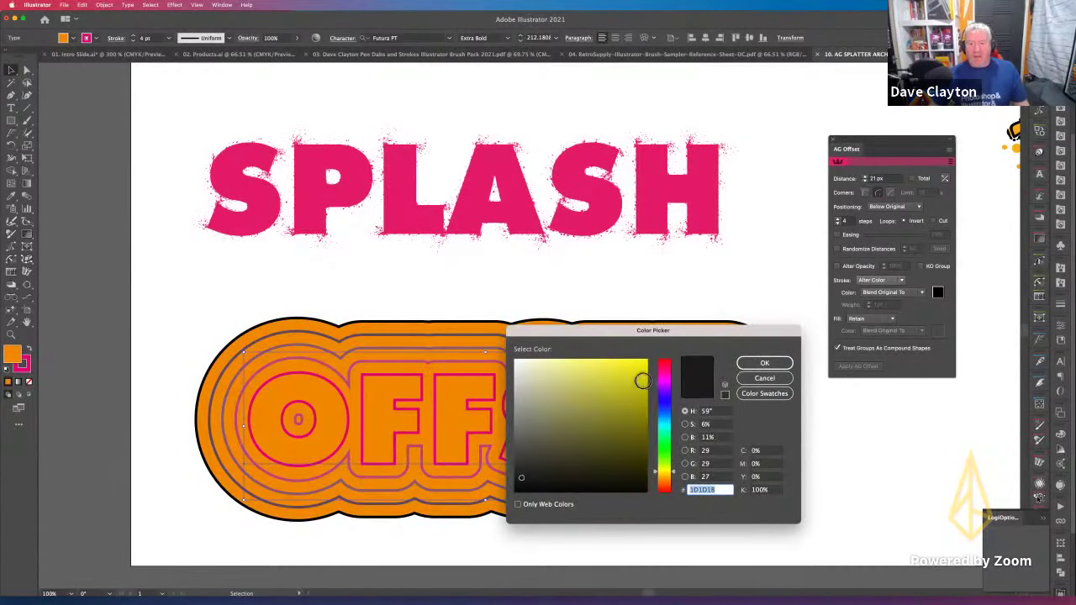
{"action": "left_click", "coordinate": [643, 364]}
{"action": "left_click", "coordinate": [764, 365]}
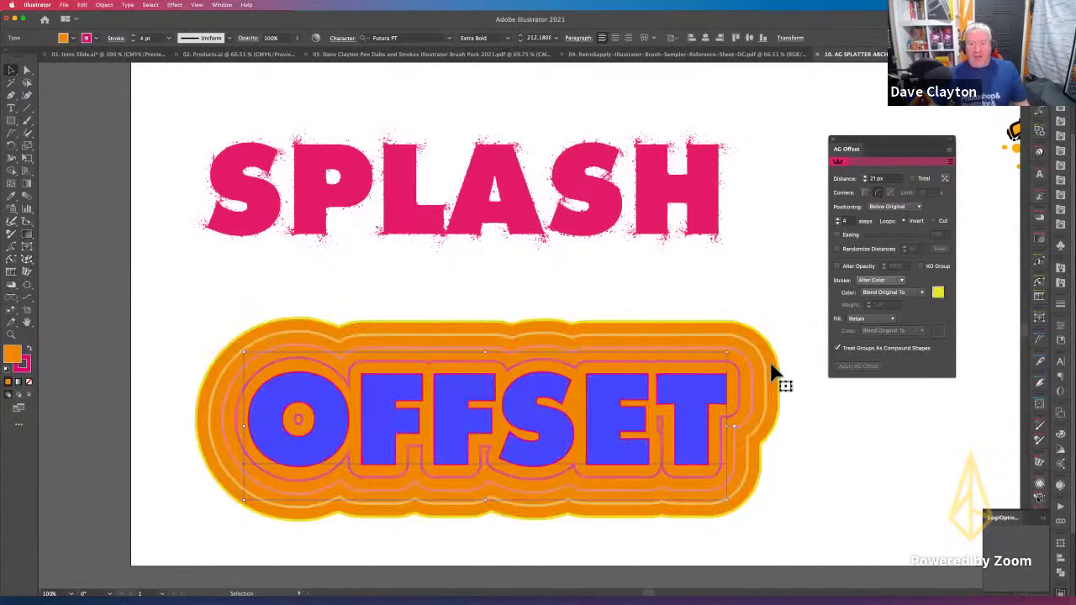
{"action": "left_click", "coordinate": [856, 476]}
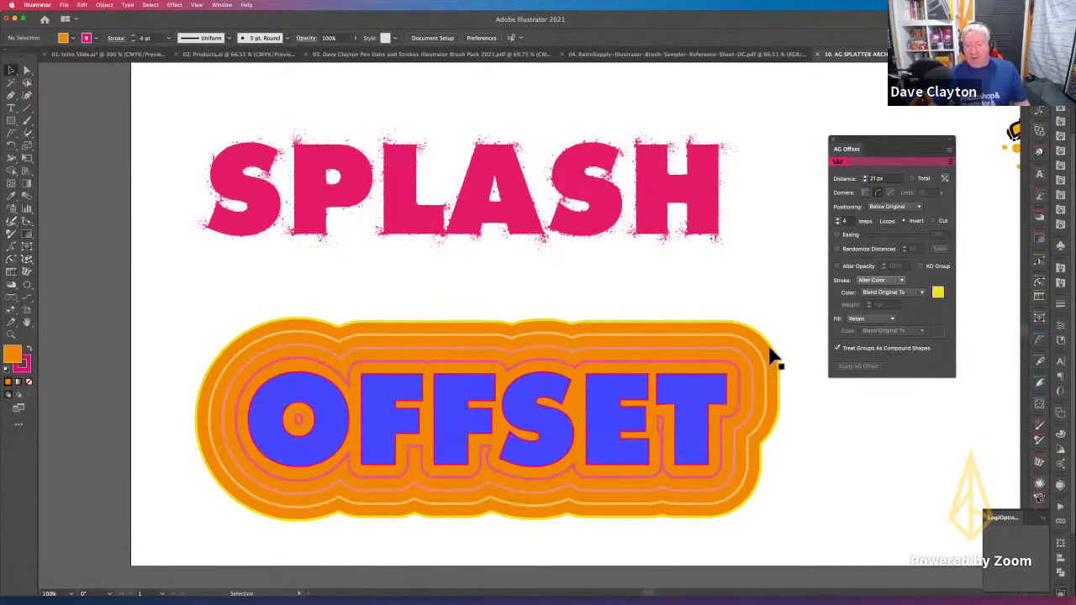
Step: Try an AG Offset fill of Alter Color, Pick From Gradient, with New Gradient Swatch 2 while nothing is selected, and undo it
{"action": "left_click", "coordinate": [892, 318]}
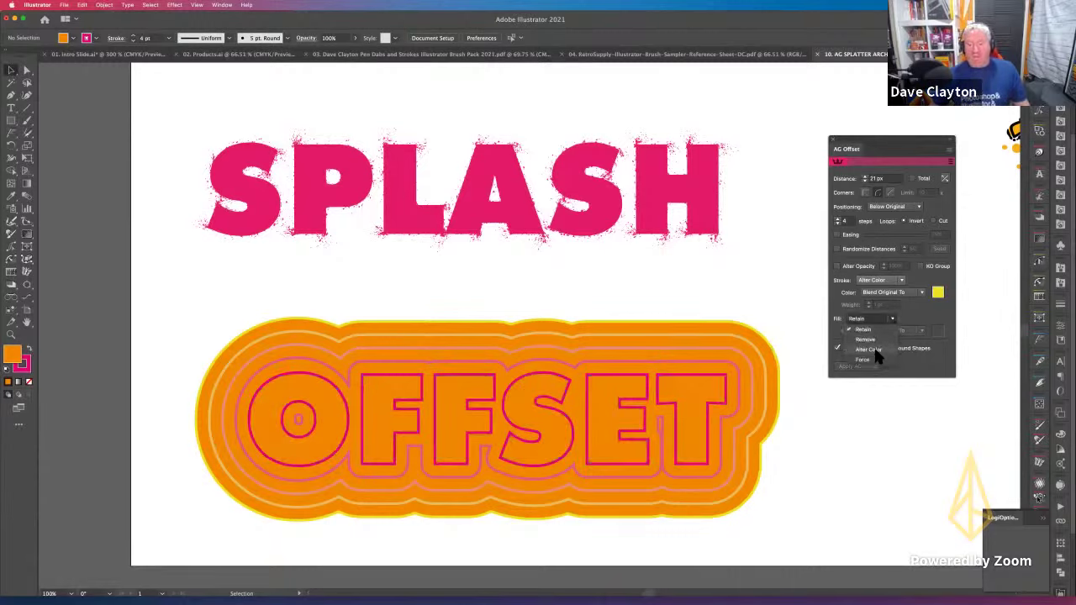
{"action": "left_click", "coordinate": [874, 350]}
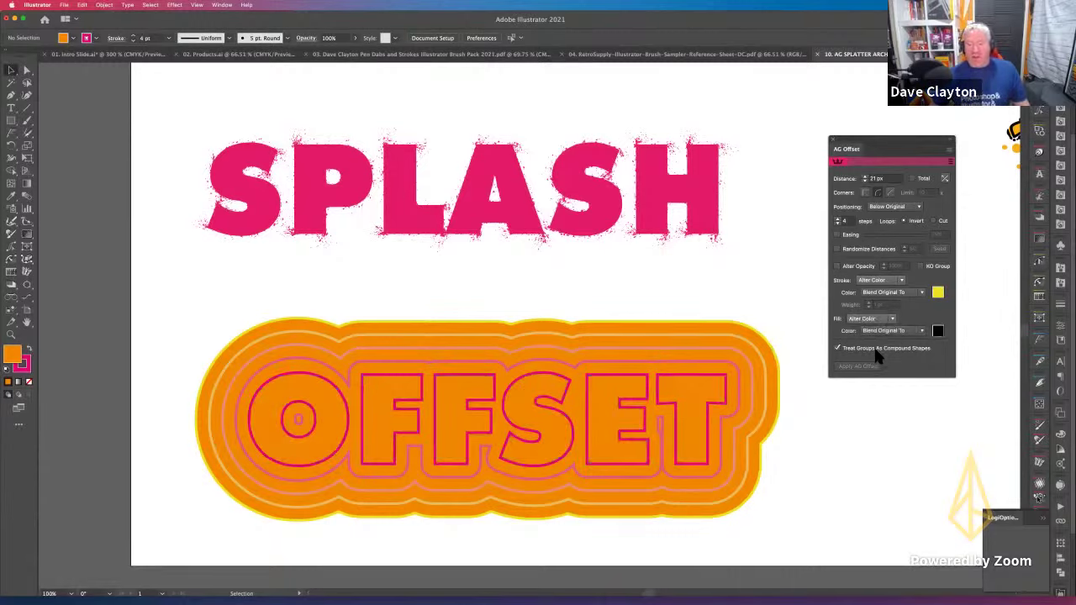
{"action": "left_click", "coordinate": [923, 332]}
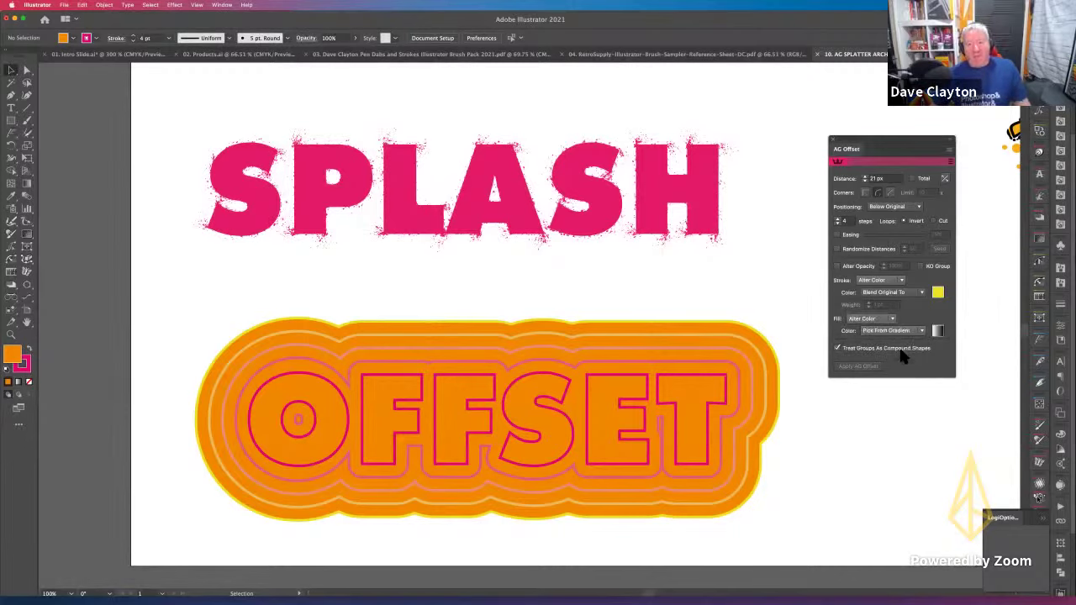
{"action": "left_click", "coordinate": [900, 354]}
{"action": "left_click", "coordinate": [938, 329]}
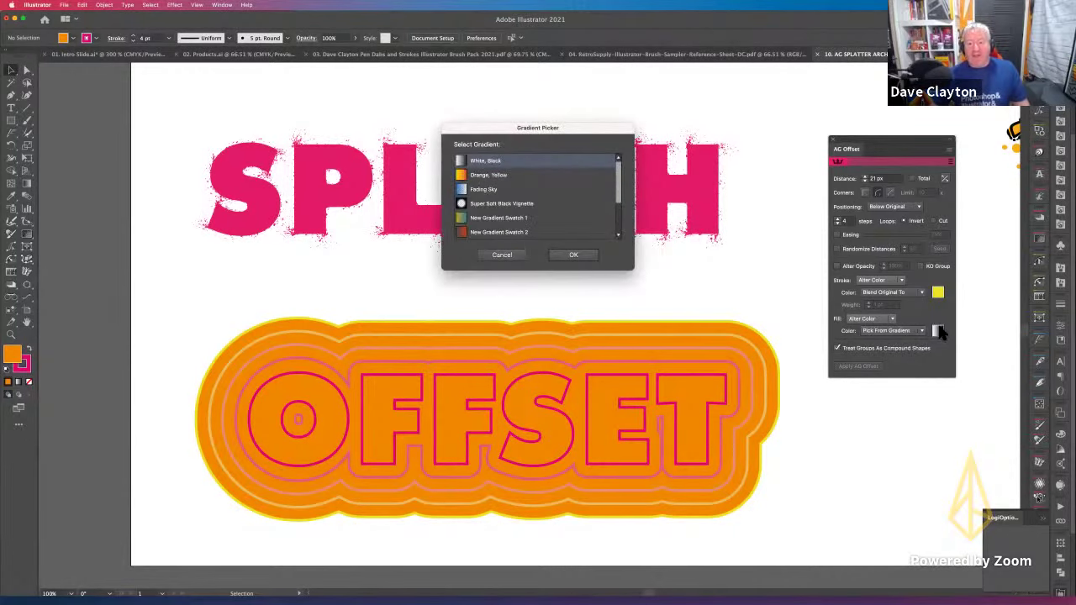
{"action": "left_click", "coordinate": [463, 234]}
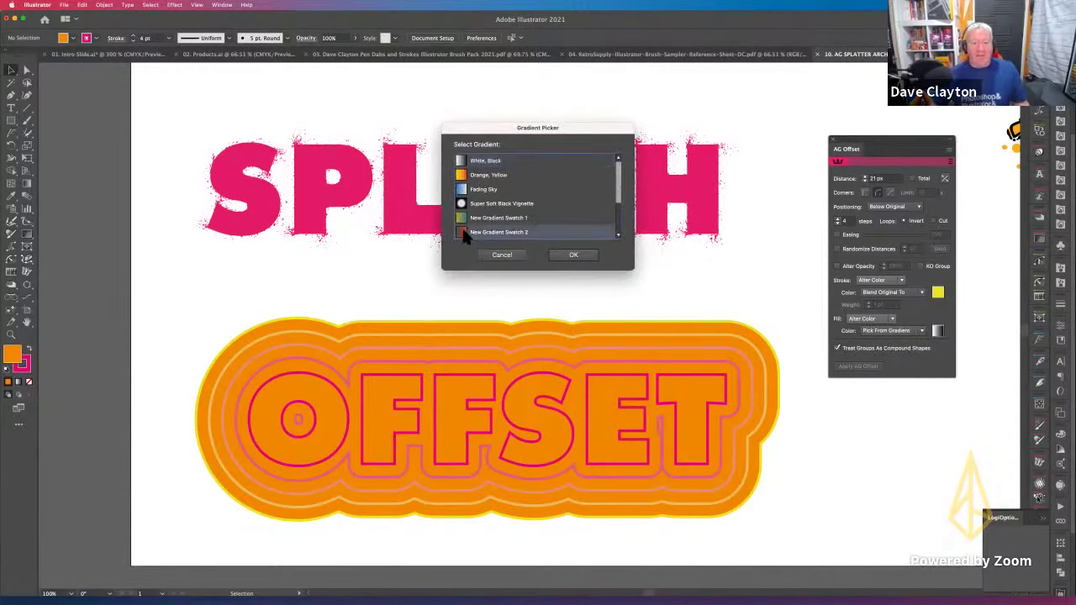
{"action": "left_click", "coordinate": [572, 254]}
{"action": "key", "text": "super+z"}
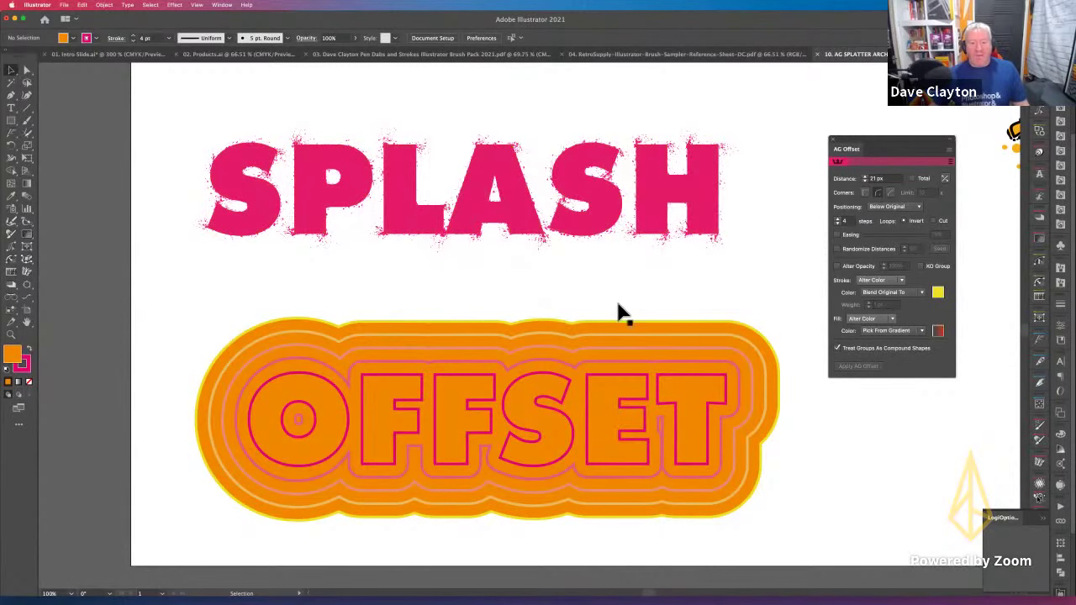
{"action": "key", "text": "super+z"}
Step: Set the OFFSET text's AG Offset fill to Alter Color, Pick From Gradient, using New Gradient Swatch 2, and deselect the text
{"action": "left_click", "coordinate": [633, 374]}
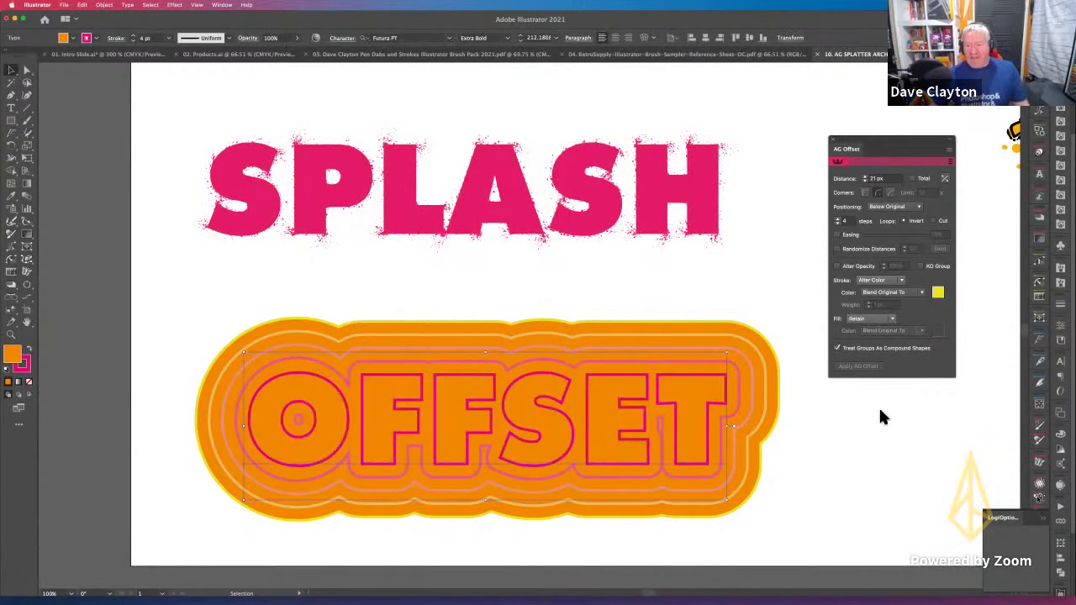
{"action": "left_click", "coordinate": [891, 318]}
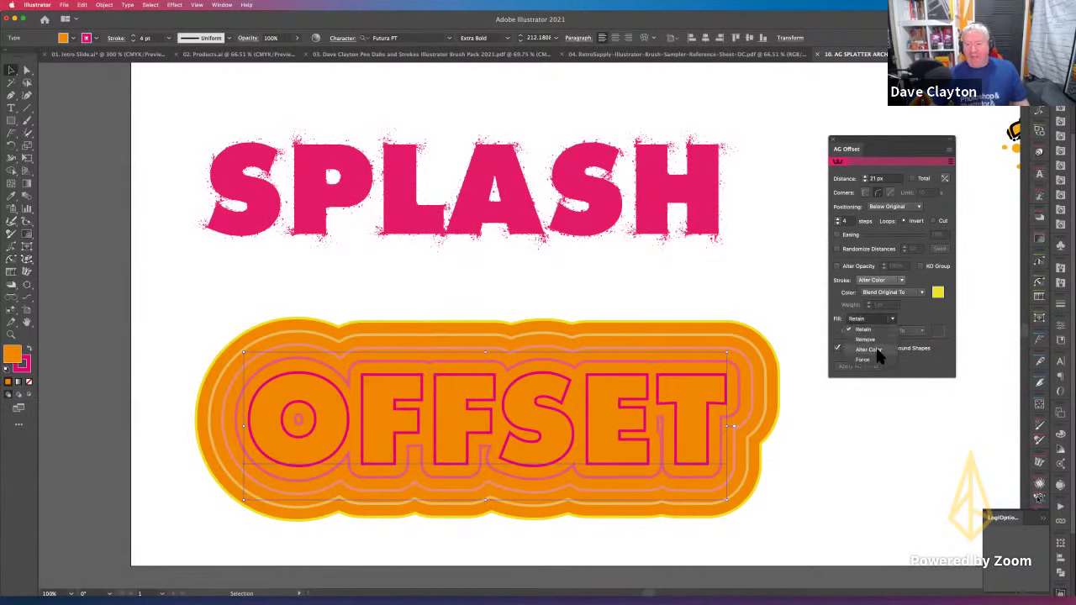
{"action": "left_click", "coordinate": [876, 350]}
{"action": "left_click", "coordinate": [904, 331]}
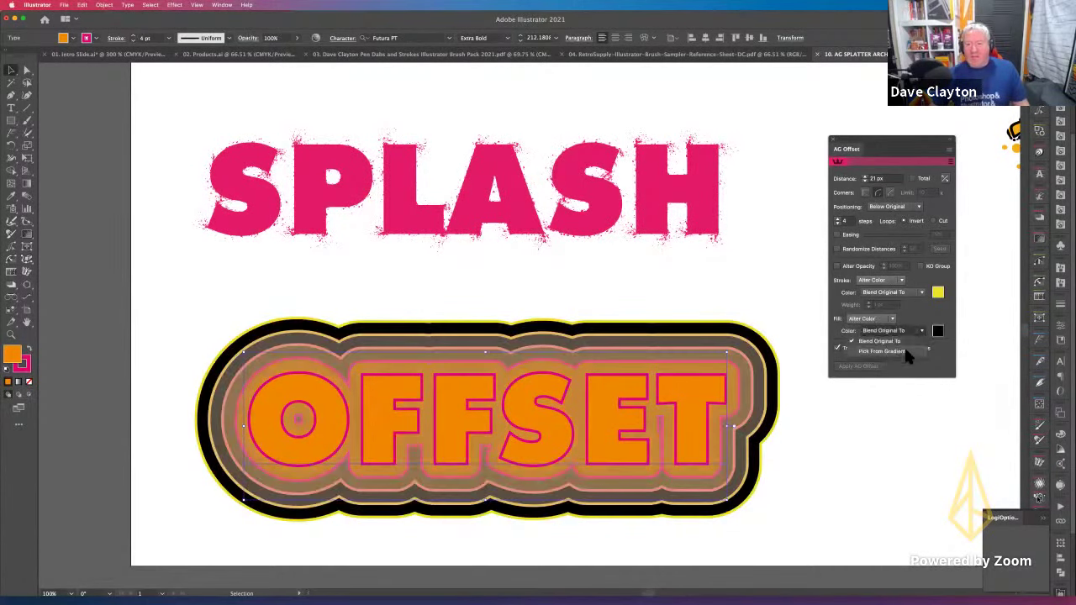
{"action": "left_click", "coordinate": [898, 351]}
{"action": "left_click", "coordinate": [937, 331]}
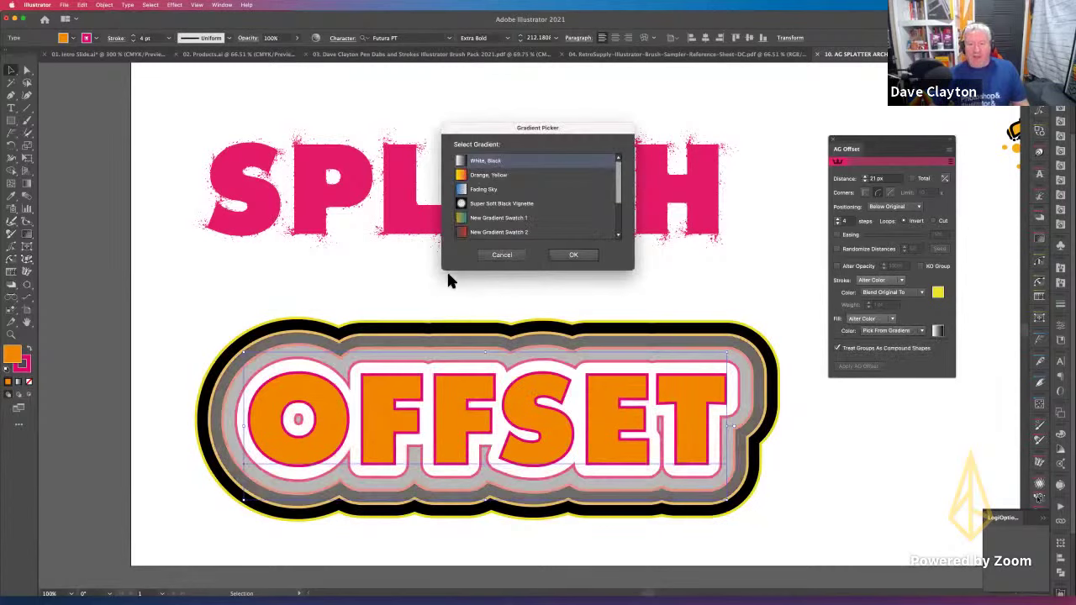
{"action": "left_click", "coordinate": [461, 233]}
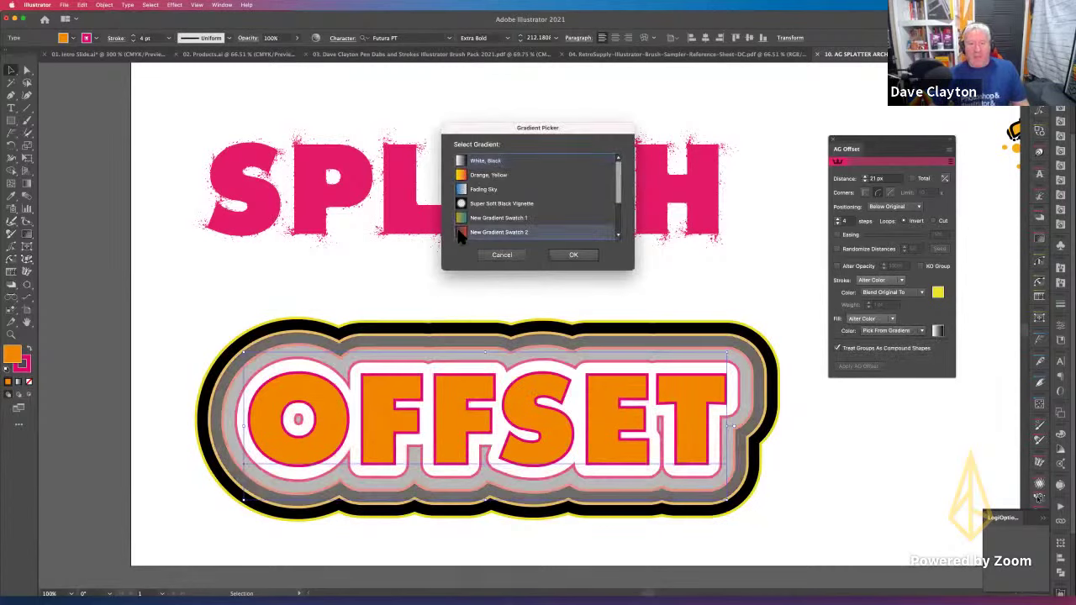
{"action": "left_click", "coordinate": [571, 254]}
{"action": "left_click", "coordinate": [813, 485]}
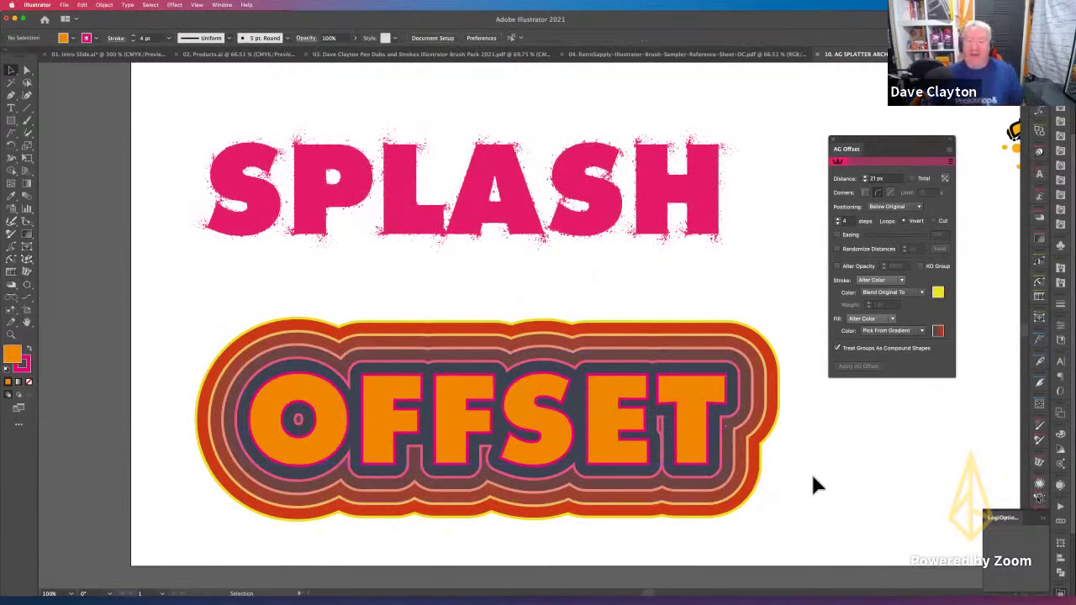
Step: Set the OFFSET text's AG Offset to 6 steps with a 17 px distance and deselect the text
{"action": "left_click", "coordinate": [838, 218]}
{"action": "right_click", "coordinate": [679, 391]}
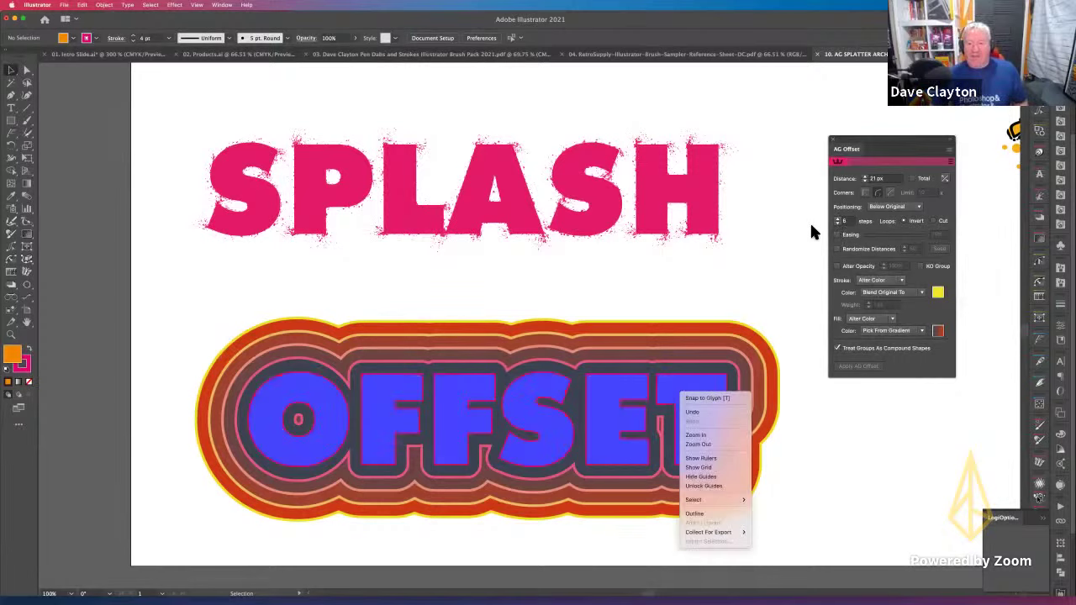
{"action": "left_click", "coordinate": [686, 379]}
{"action": "left_click", "coordinate": [684, 378]}
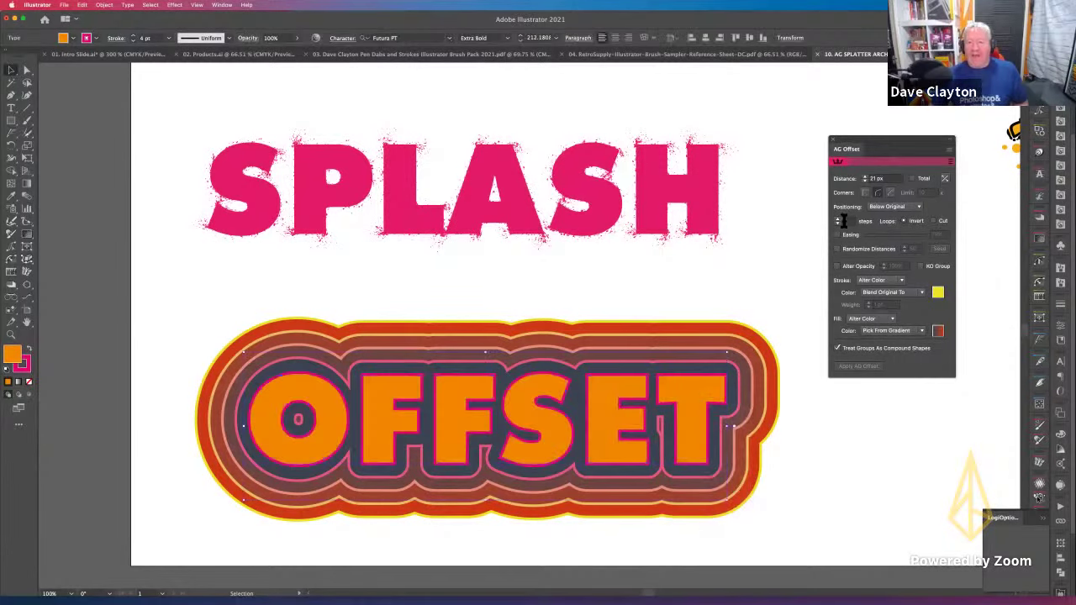
{"action": "left_click", "coordinate": [840, 220]}
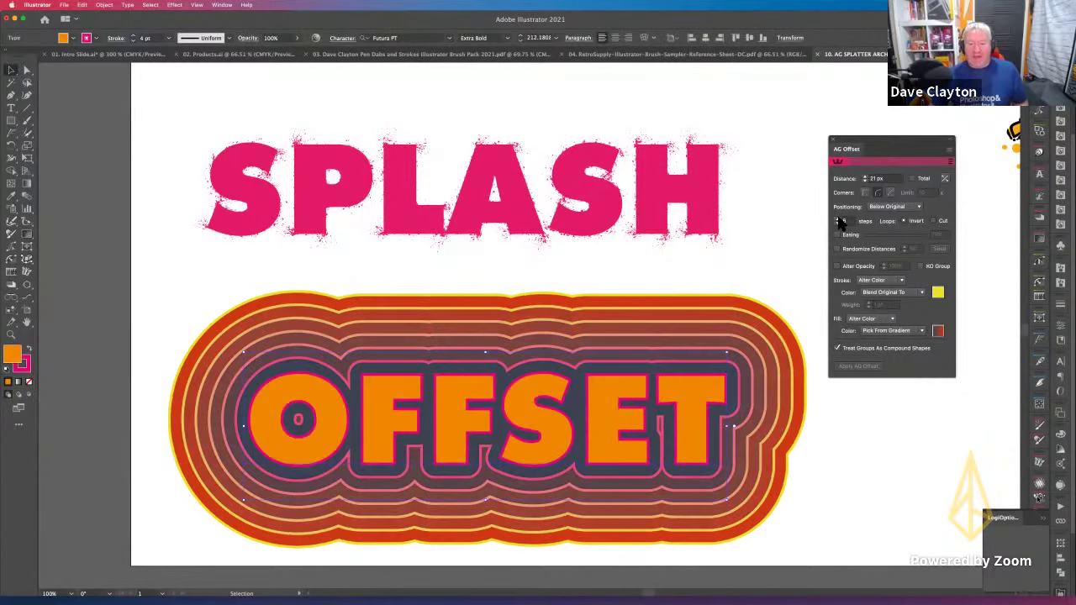
{"action": "left_click", "coordinate": [865, 181]}
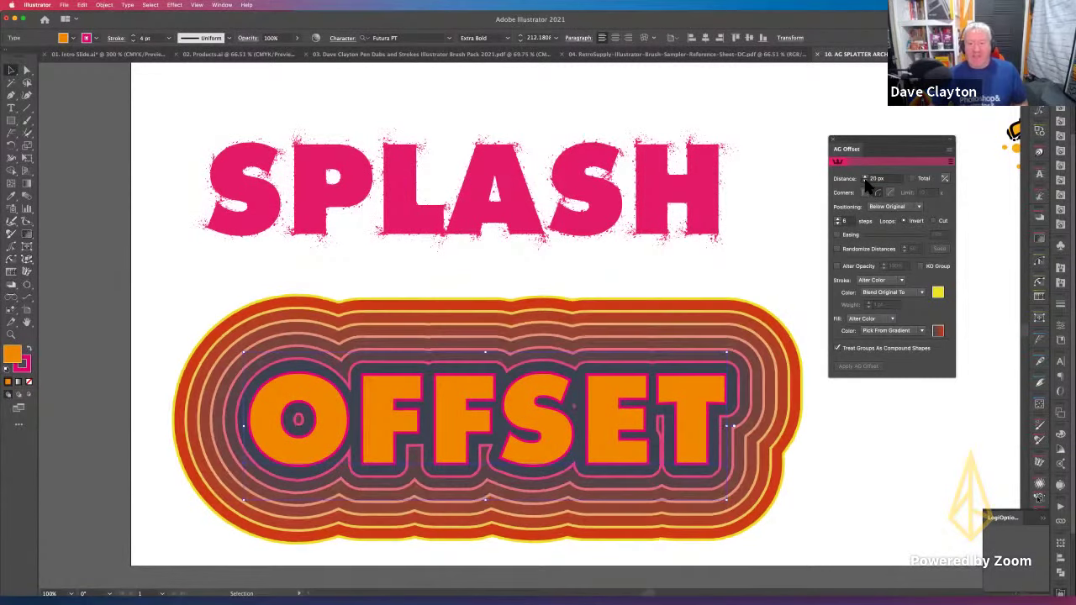
{"action": "left_click", "coordinate": [865, 181]}
{"action": "left_click", "coordinate": [865, 181]}
{"action": "left_click", "coordinate": [865, 181]}
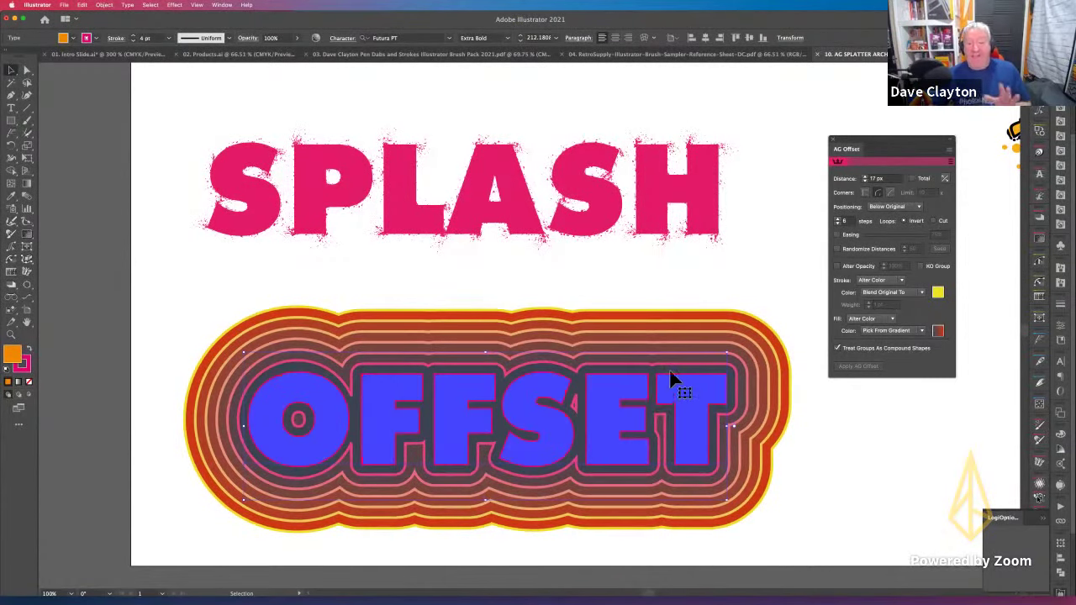
{"action": "left_click", "coordinate": [623, 287]}
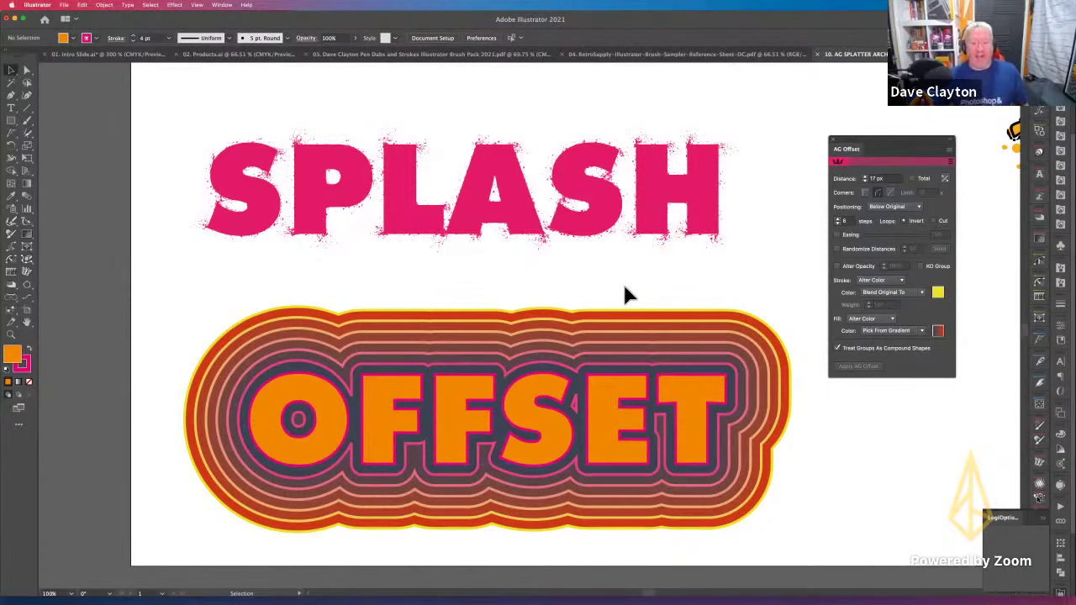
{"action": "key", "text": "ctrl+z"}
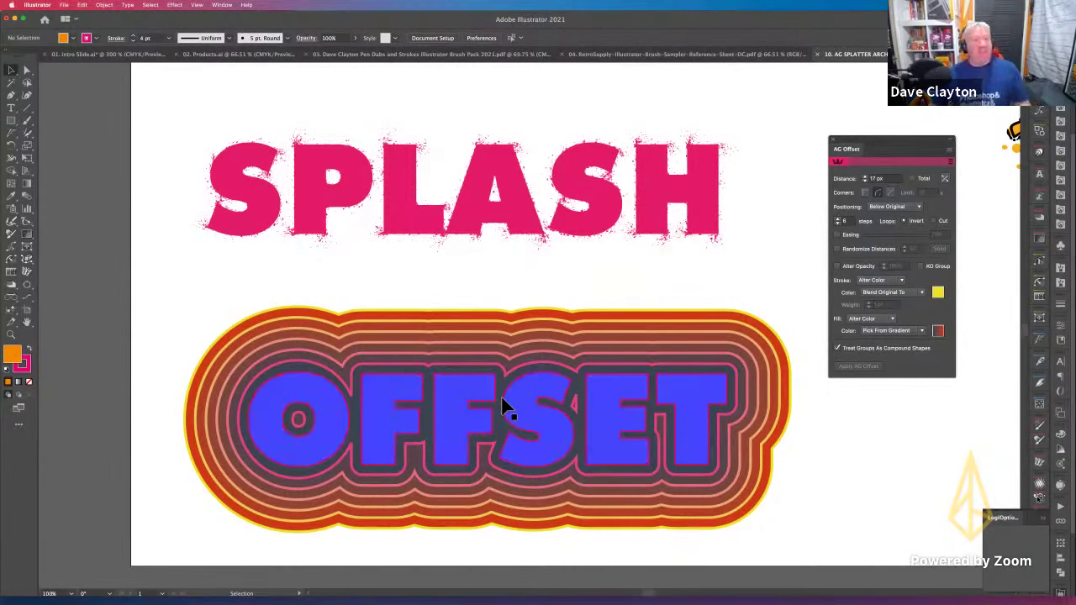
{"action": "key", "text": "ctrl+shift+z"}
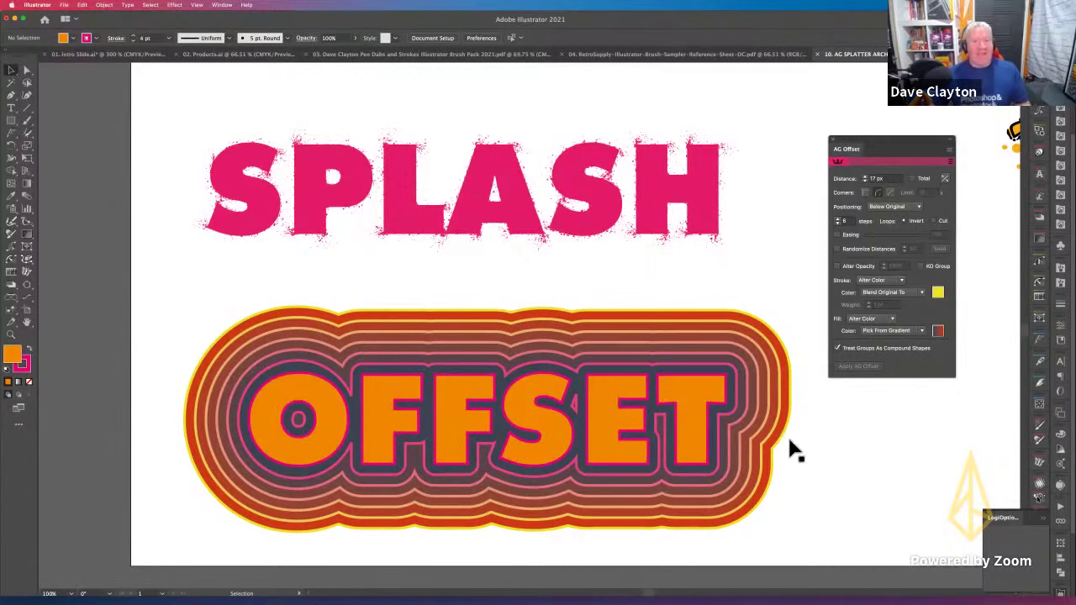
{"action": "key", "text": "ctrl+z"}
{"action": "key", "text": "ctrl+shift+z"}
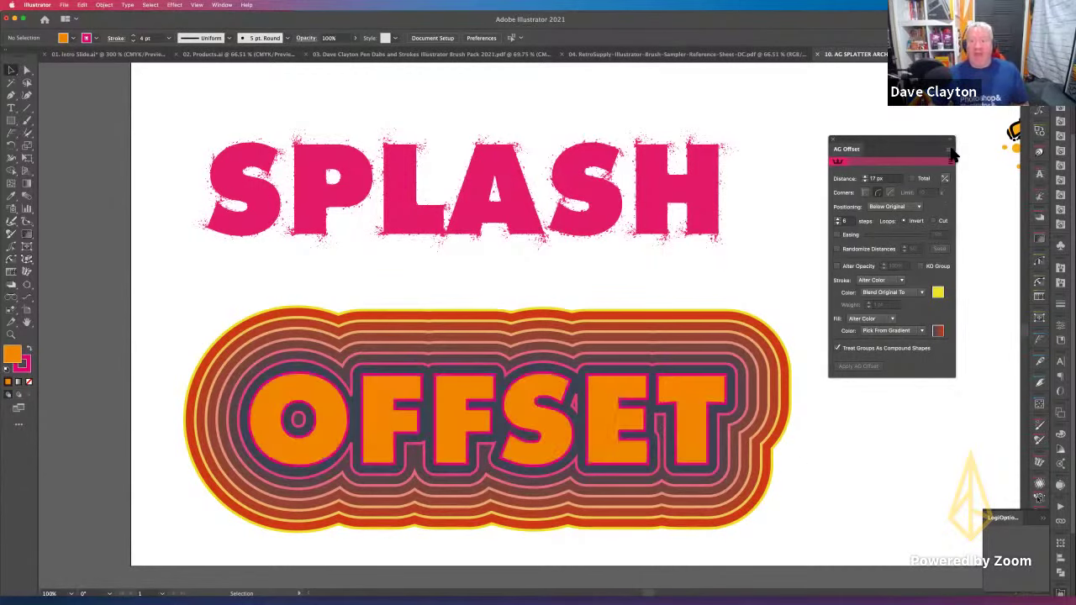
{"action": "left_click", "coordinate": [951, 151]}
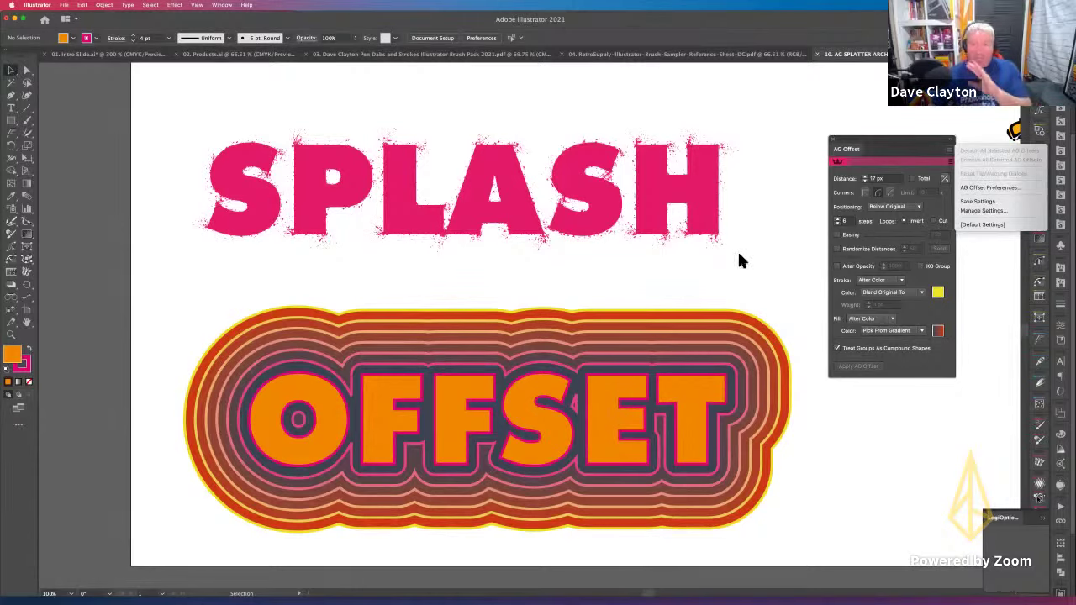
{"action": "left_click", "coordinate": [774, 247]}
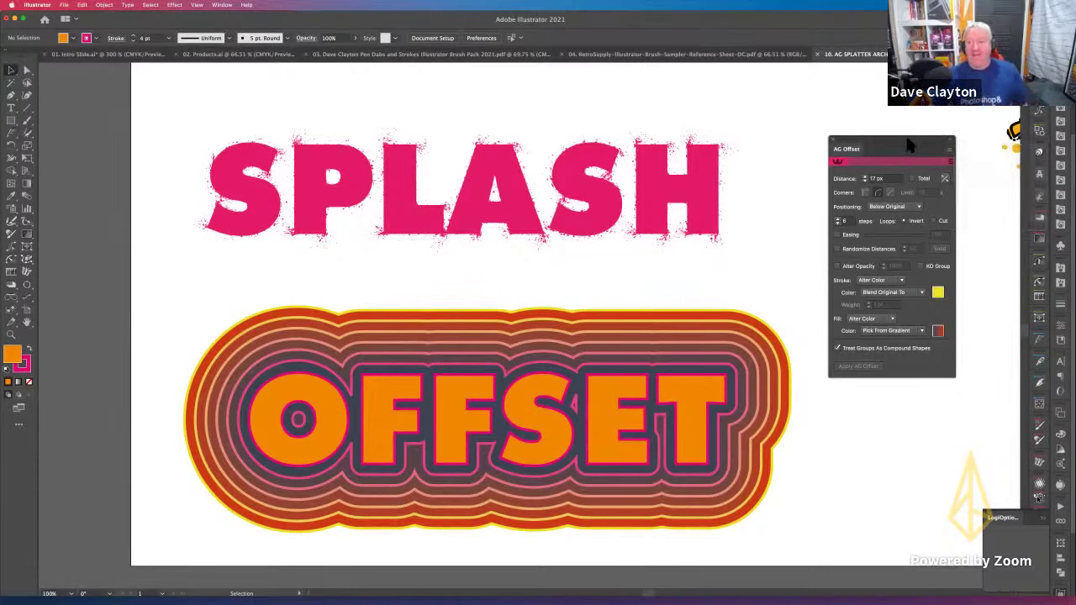
Step: Put the AG Offset settings away and show the Appearance settings beside the artwork
{"action": "left_click_drag", "start_coordinate": [908, 146], "coordinate": [1037, 162]}
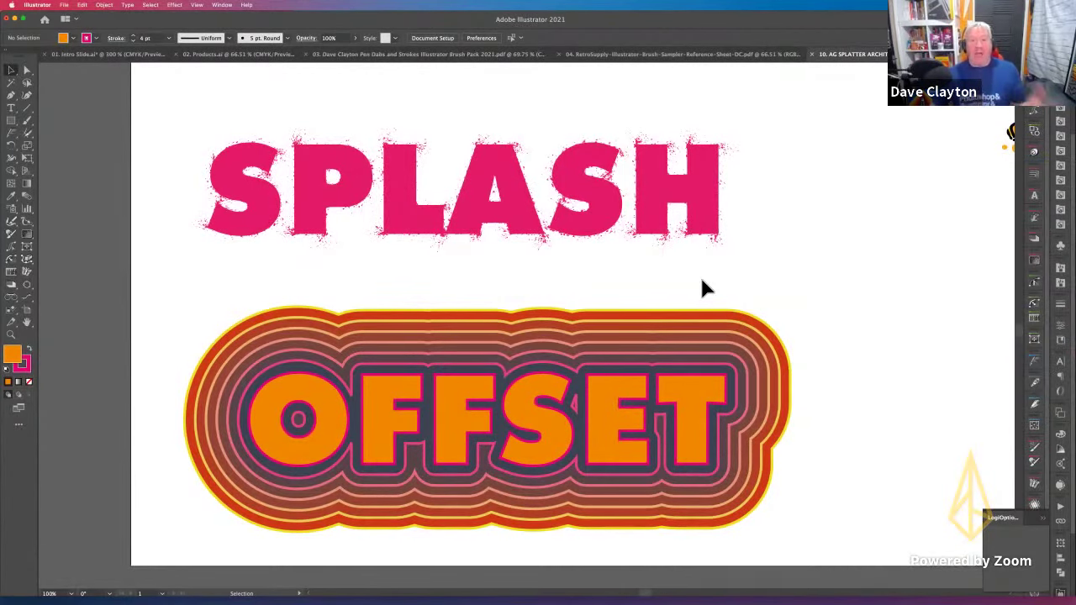
{"action": "left_click", "coordinate": [642, 382]}
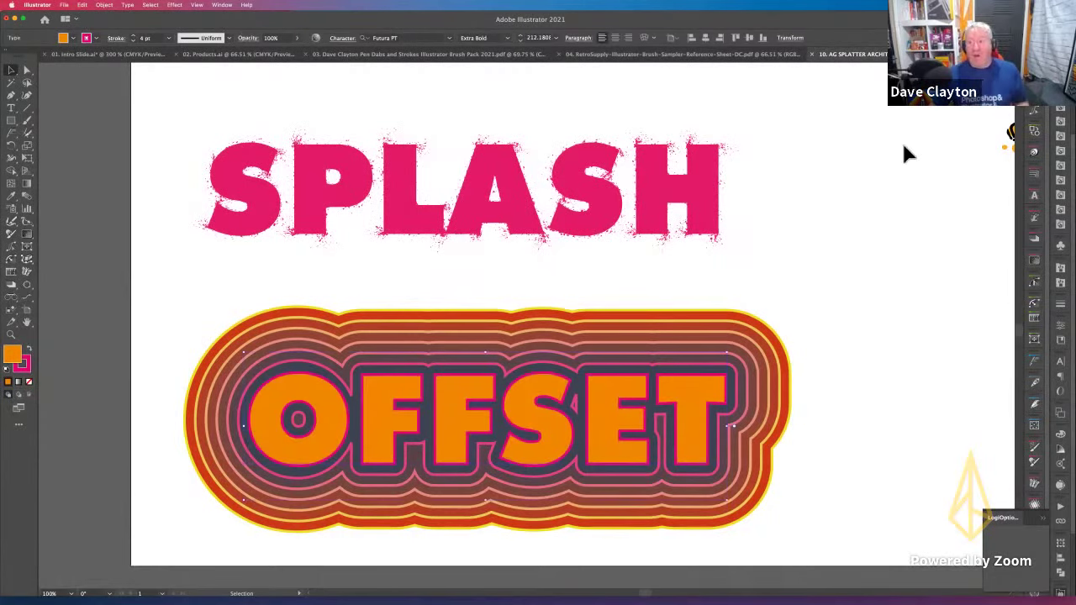
{"action": "left_click", "coordinate": [931, 184]}
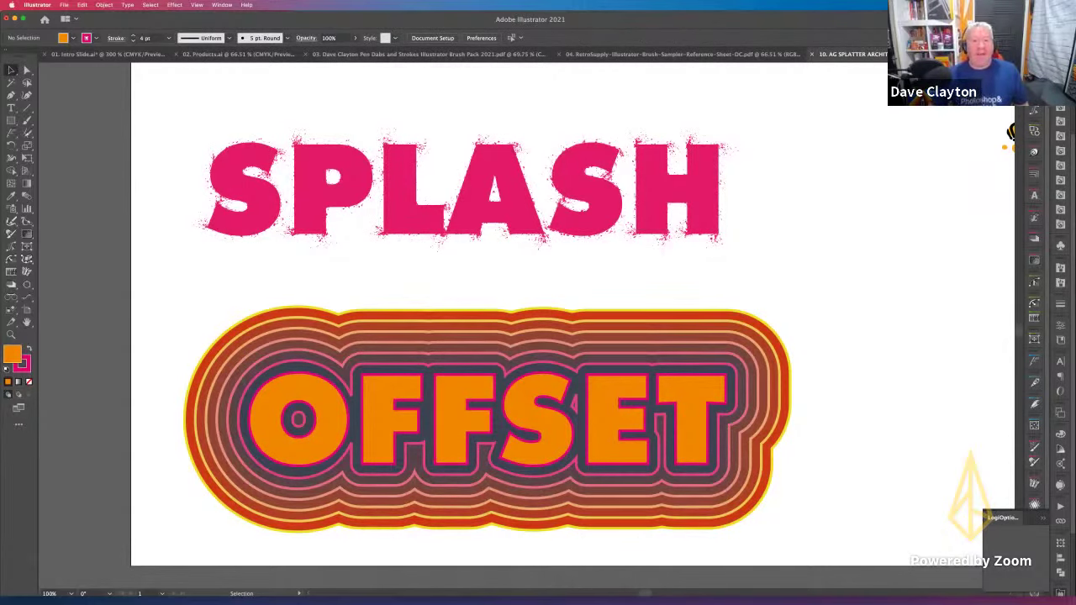
{"action": "left_click", "coordinate": [223, 5]}
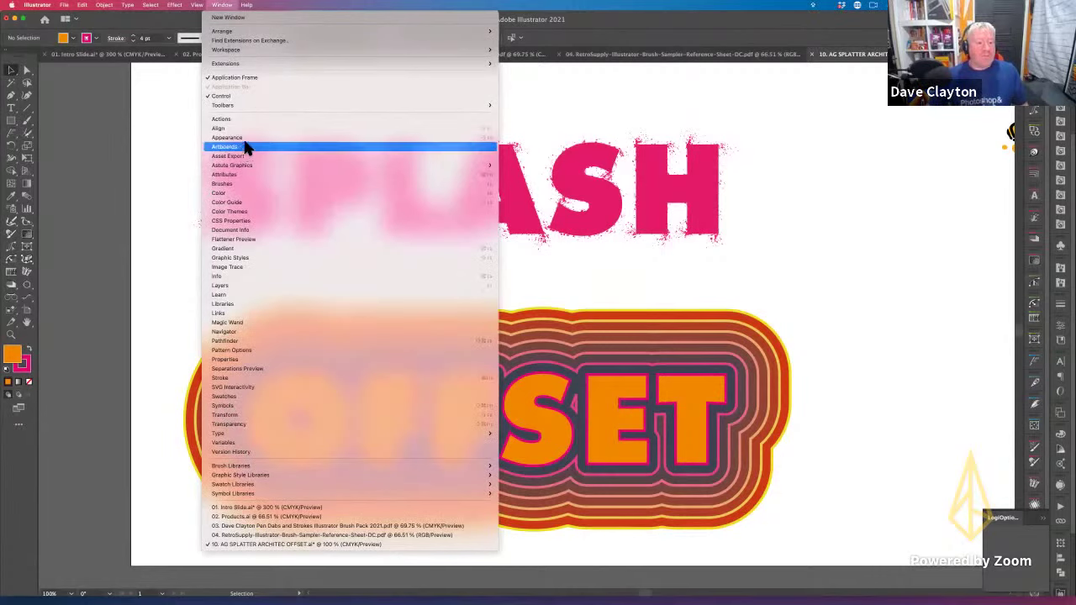
{"action": "left_click", "coordinate": [244, 137]}
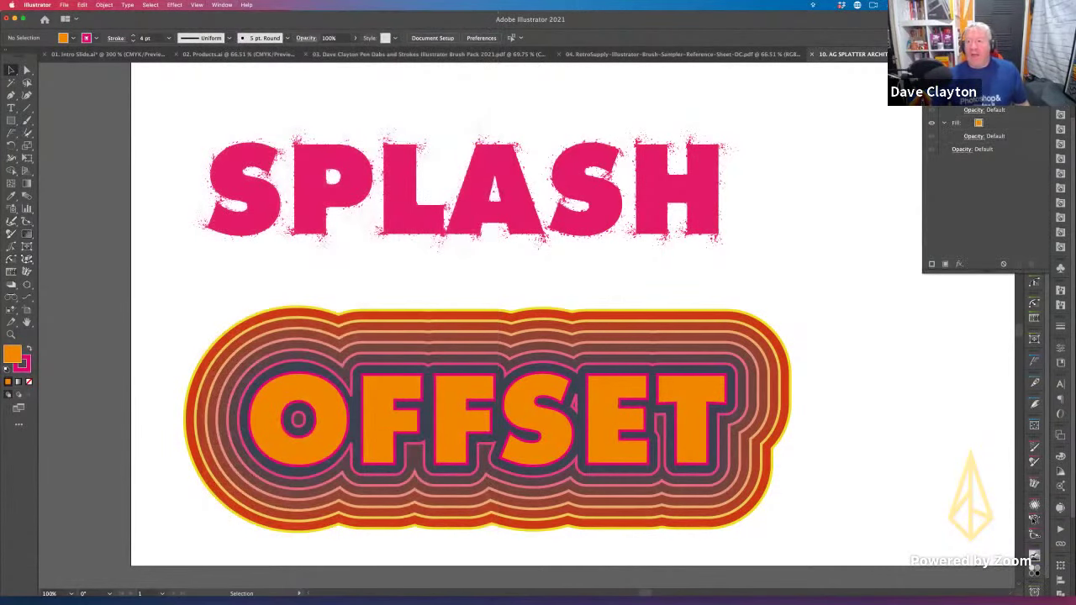
{"action": "left_click_drag", "start_coordinate": [967, 101], "coordinate": [855, 112]}
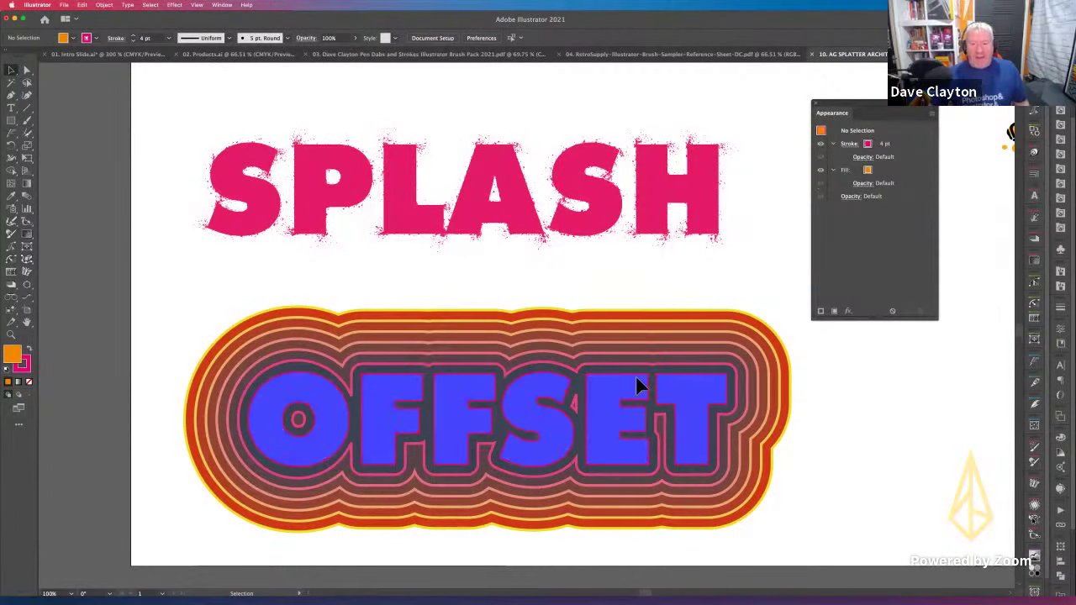
Step: Edit the live AG Offset effect from the OFFSET text's appearance, set its distance to 20 px, and close the effect settings
{"action": "left_click", "coordinate": [637, 380]}
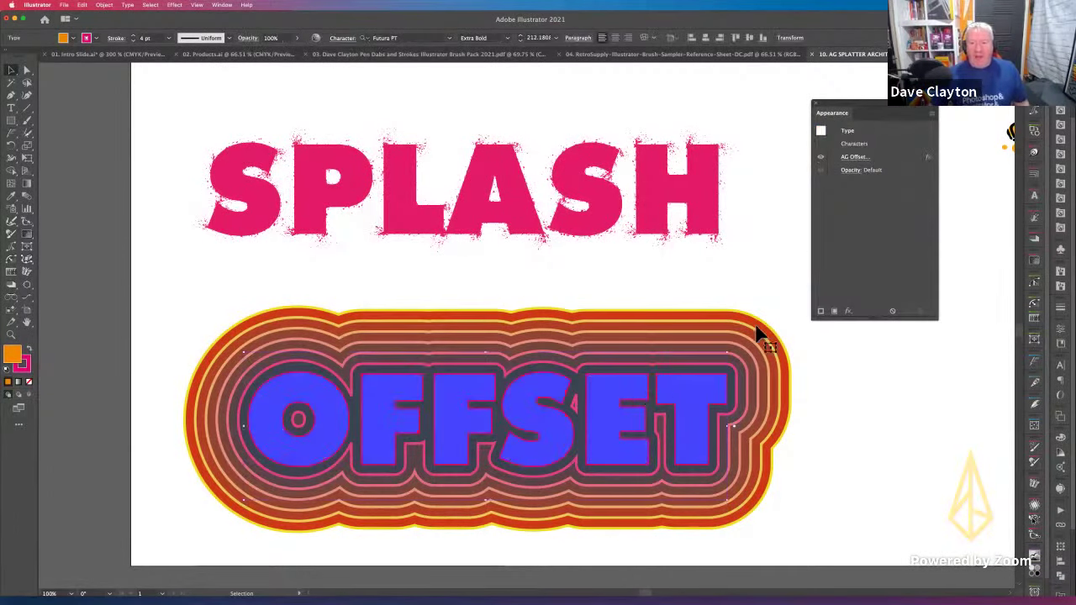
{"action": "left_click", "coordinate": [858, 160]}
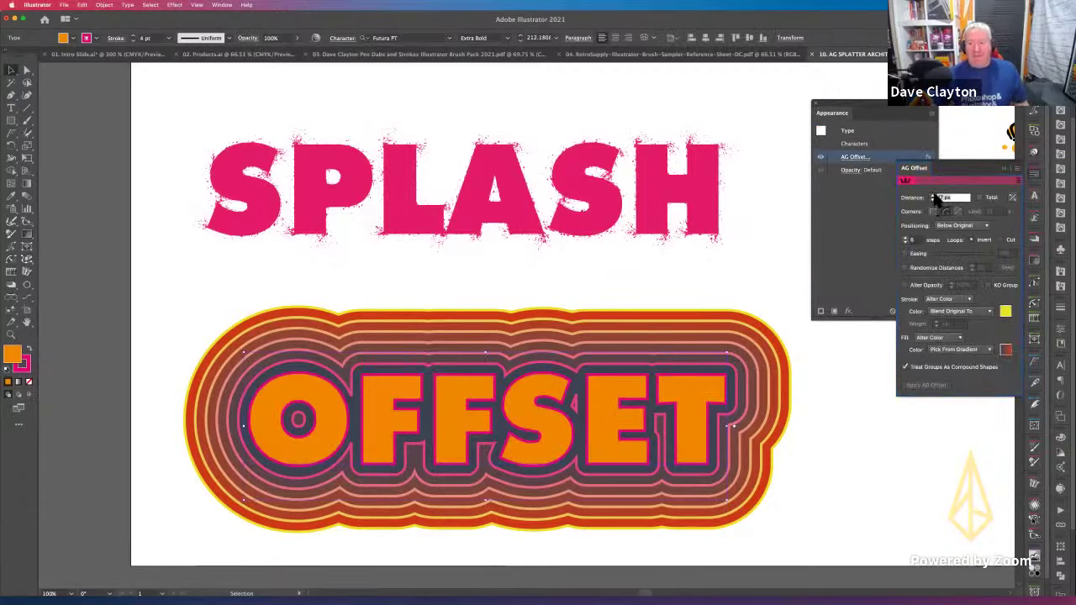
{"action": "left_click", "coordinate": [935, 195]}
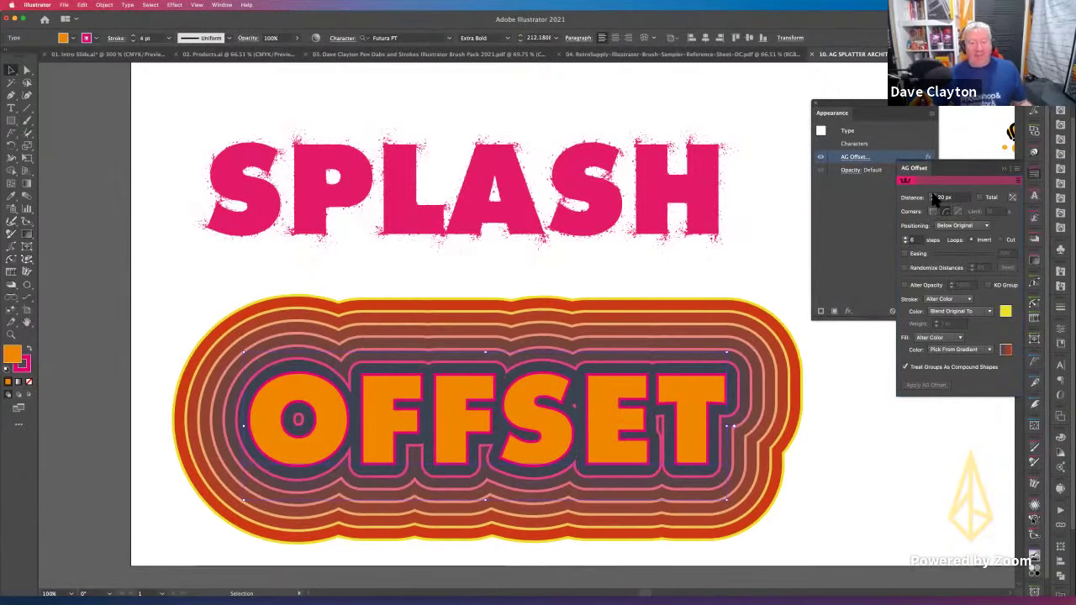
{"action": "left_click", "coordinate": [1003, 166]}
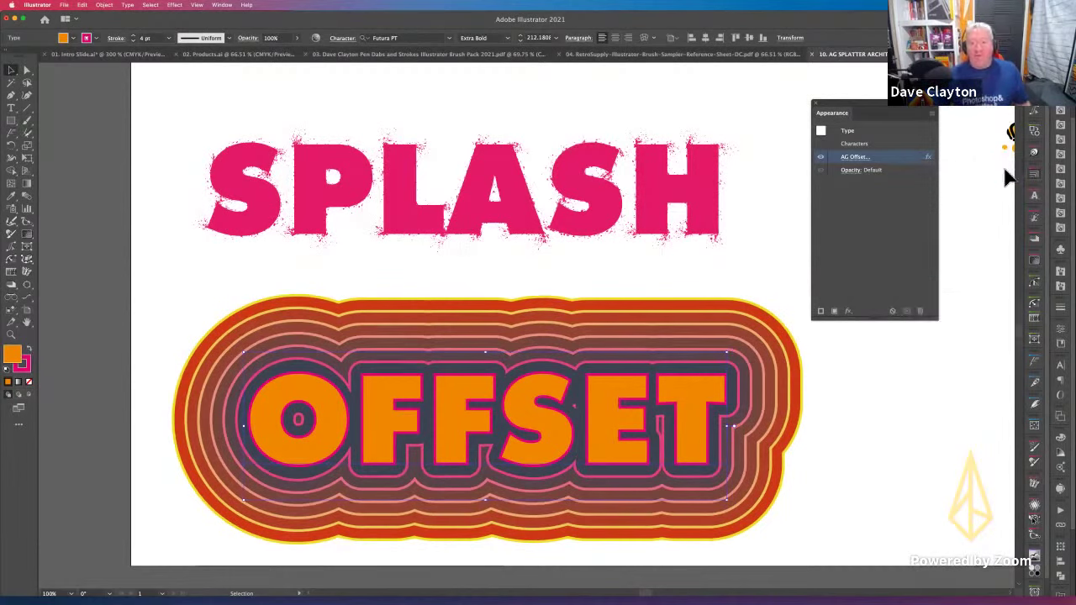
Step: Close the document 10. AG SPLATTER ARCHITEC OFFSET.ai without saving, including its reopened original version
{"action": "left_click", "coordinate": [812, 54]}
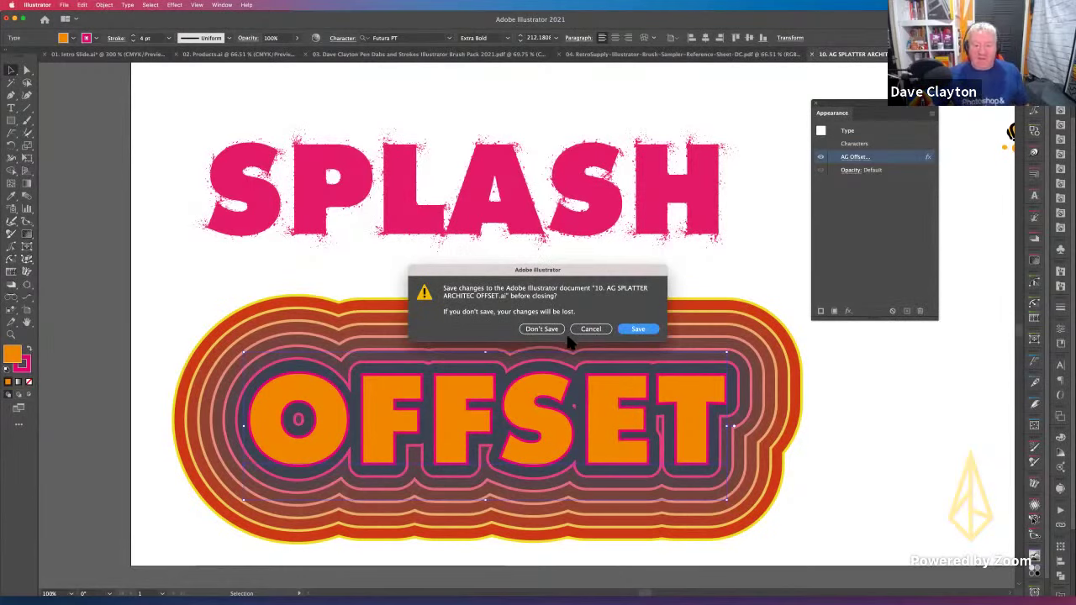
{"action": "left_click", "coordinate": [547, 331]}
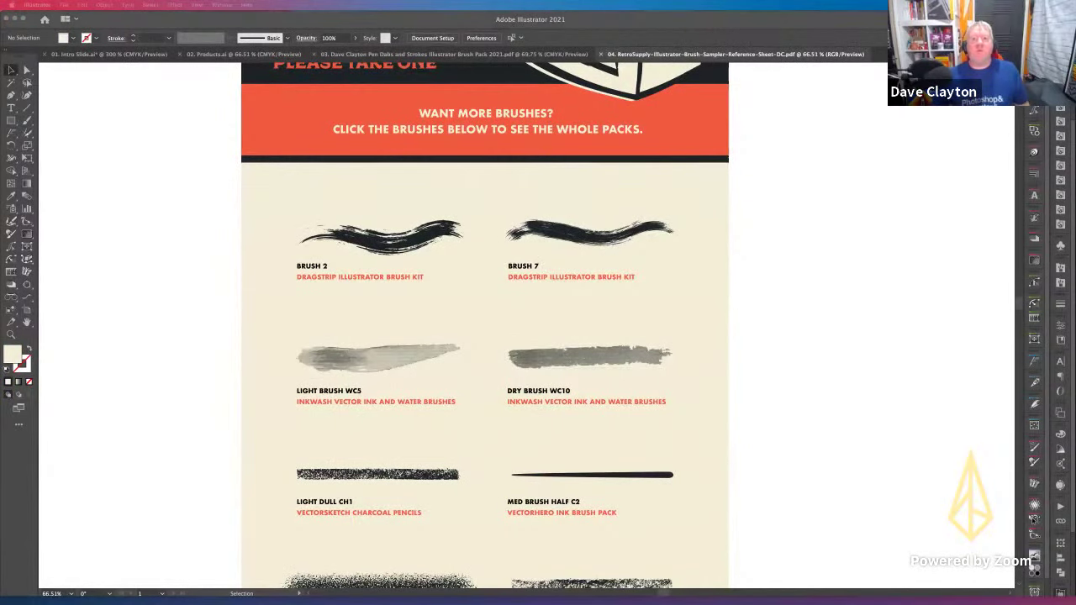
{"action": "left_click", "coordinate": [1033, 519]}
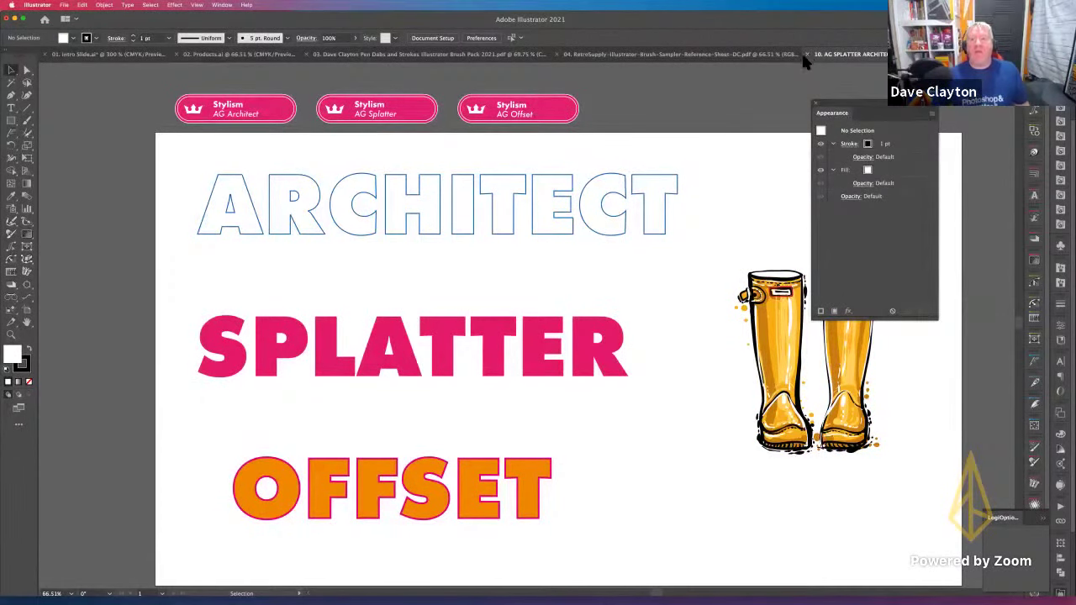
{"action": "left_click", "coordinate": [806, 54]}
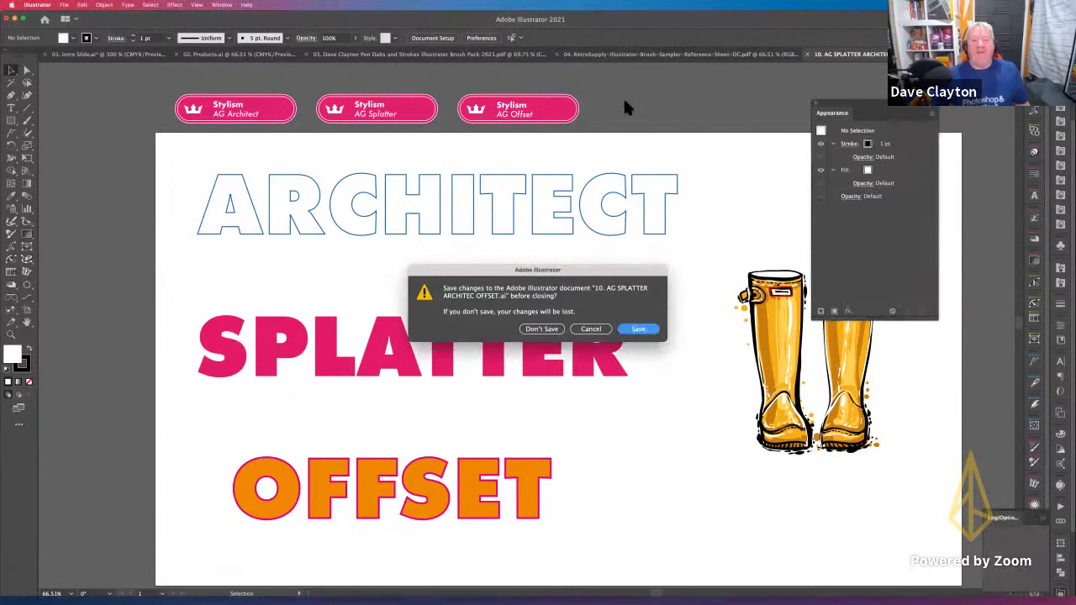
{"action": "left_click", "coordinate": [542, 328]}
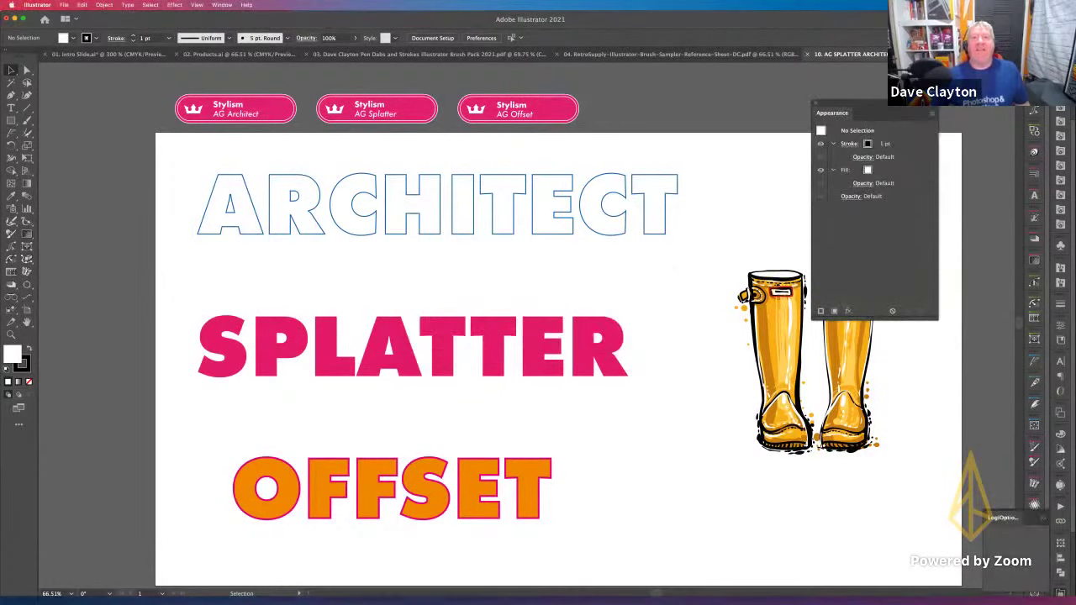
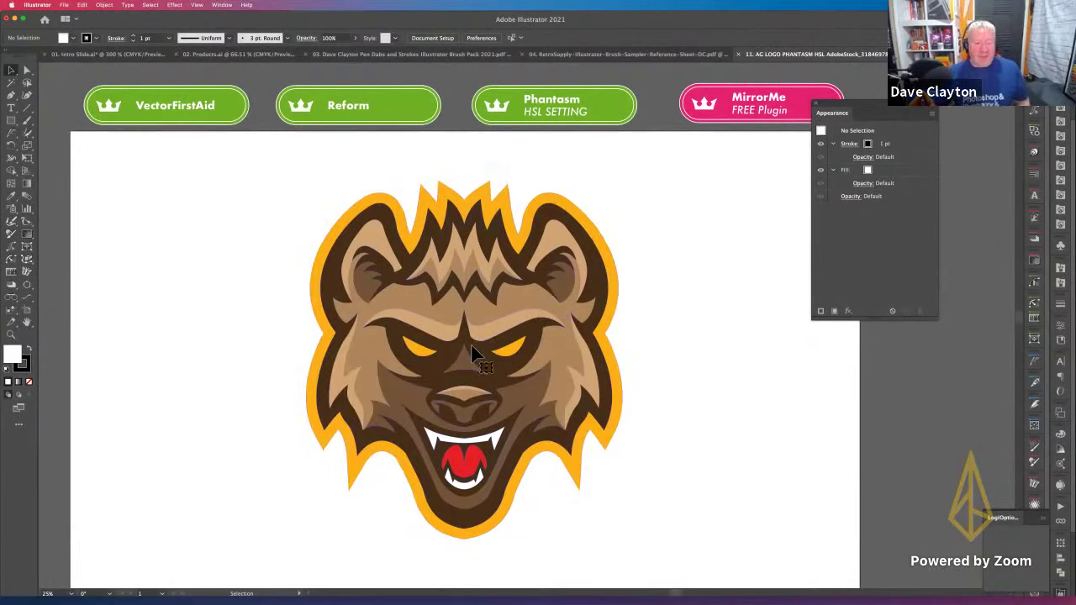
Step: Check the whole head logo for vector issues with VectorFirstAid, fix all of them, and repeat the check and fix
{"action": "left_click", "coordinate": [507, 336]}
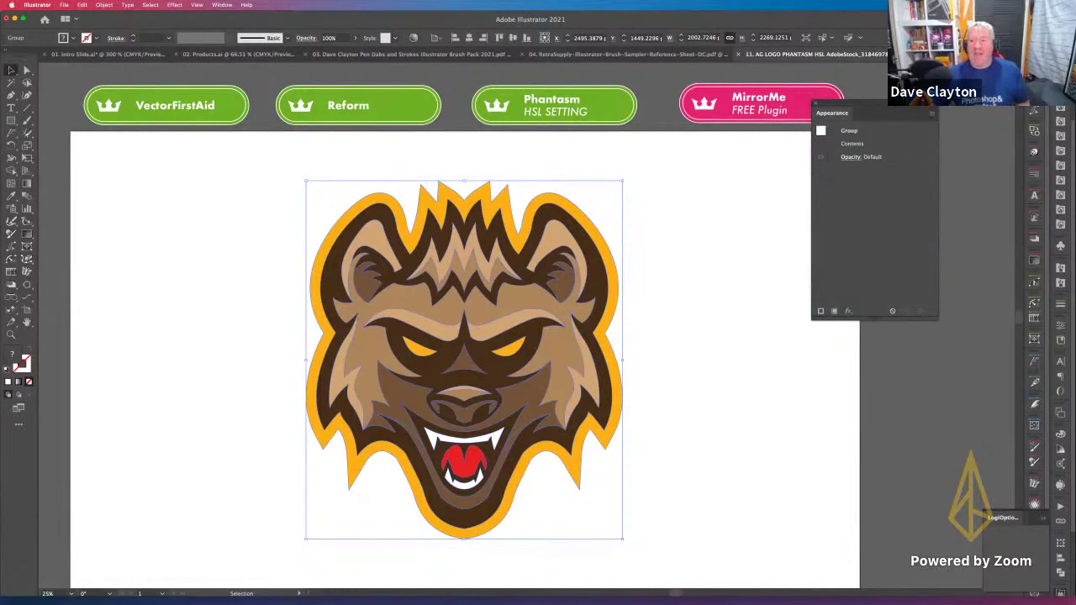
{"action": "left_click_drag", "start_coordinate": [932, 89], "coordinate": [677, 236]}
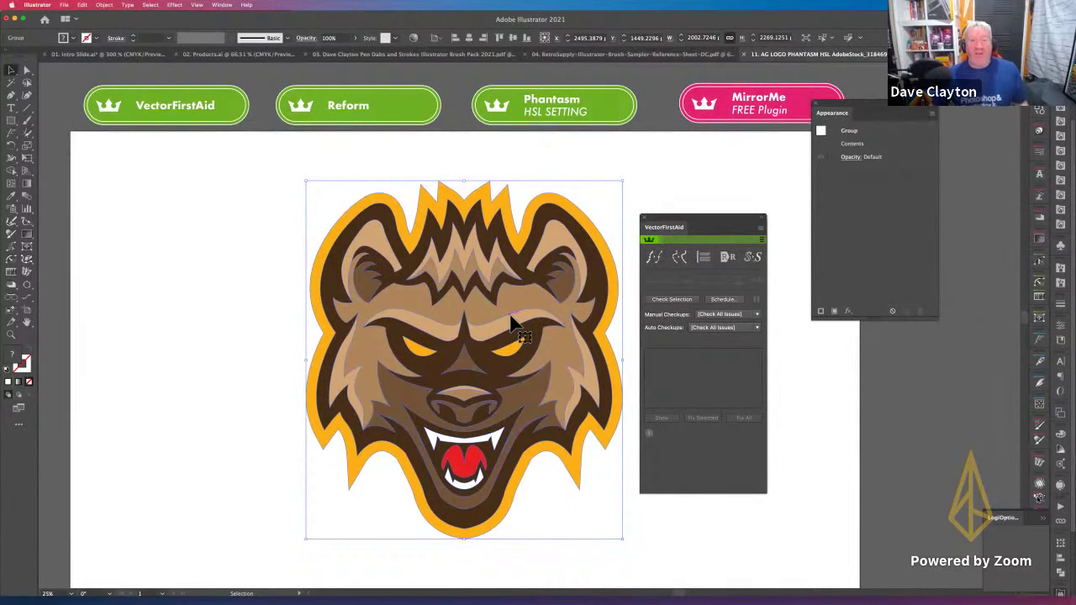
{"action": "left_click", "coordinate": [671, 301]}
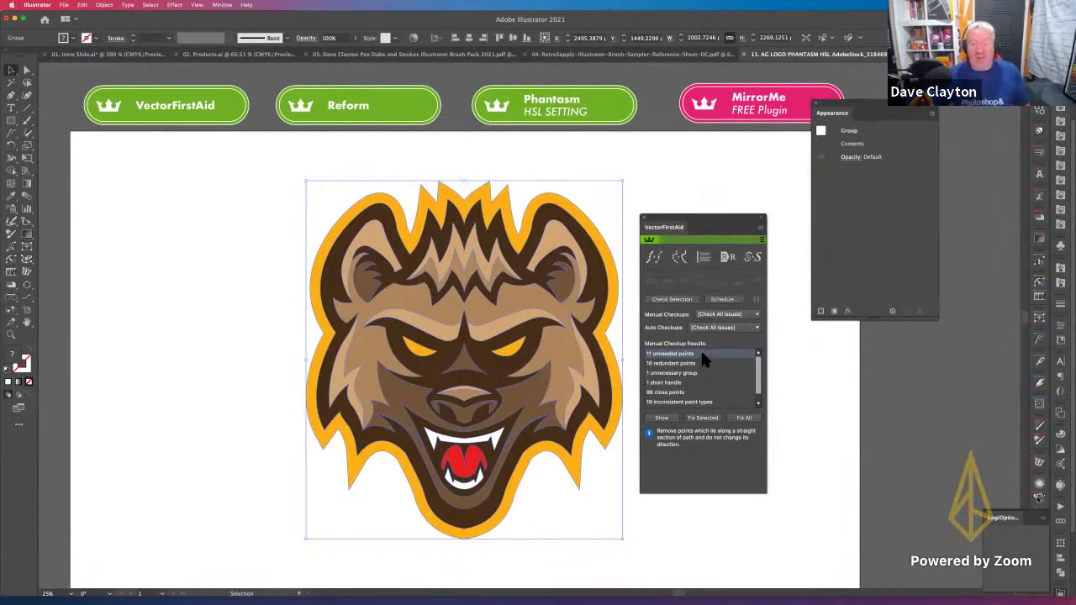
{"action": "left_click", "coordinate": [745, 420]}
{"action": "left_click", "coordinate": [681, 304]}
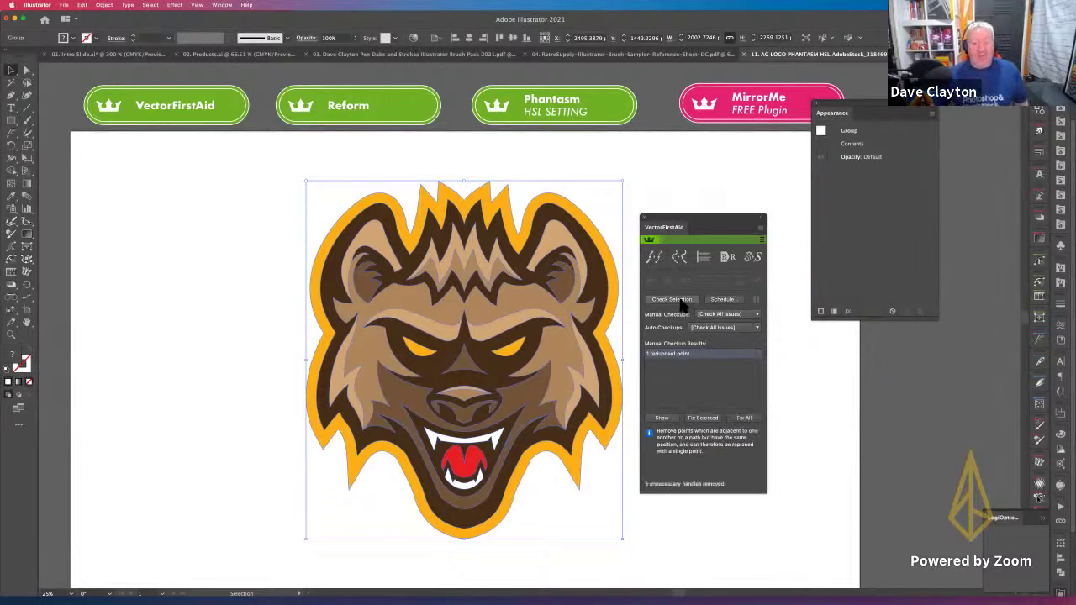
{"action": "left_click", "coordinate": [743, 419]}
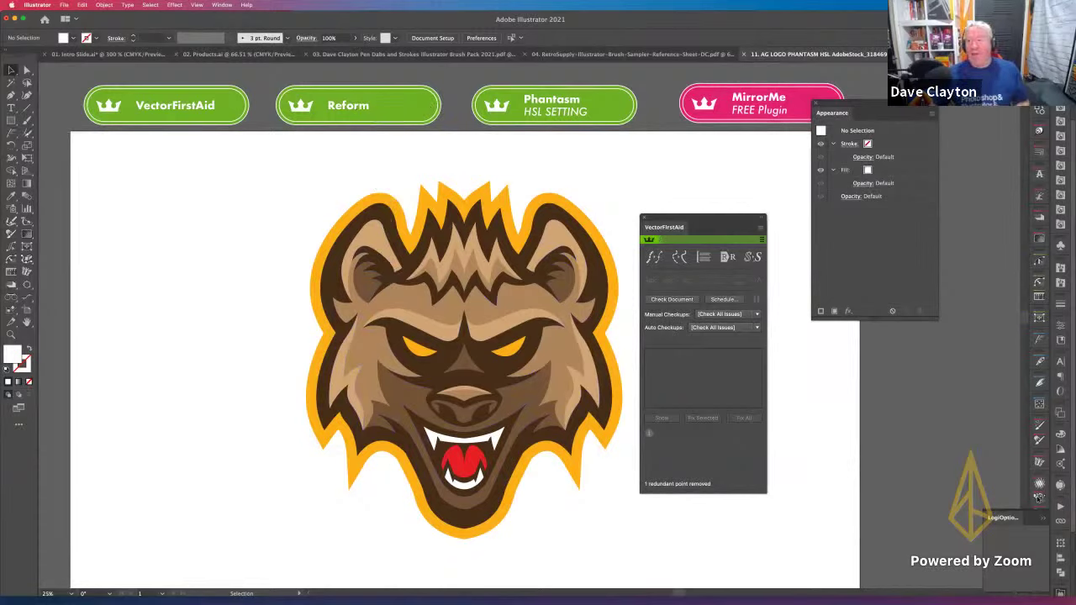
Step: Reshape the upper edge of the head's left brow outward by about 48 pt with the Reform tool and apply it
{"action": "left_click_drag", "start_coordinate": [925, 74], "coordinate": [200, 188]}
{"action": "left_click", "coordinate": [199, 264]}
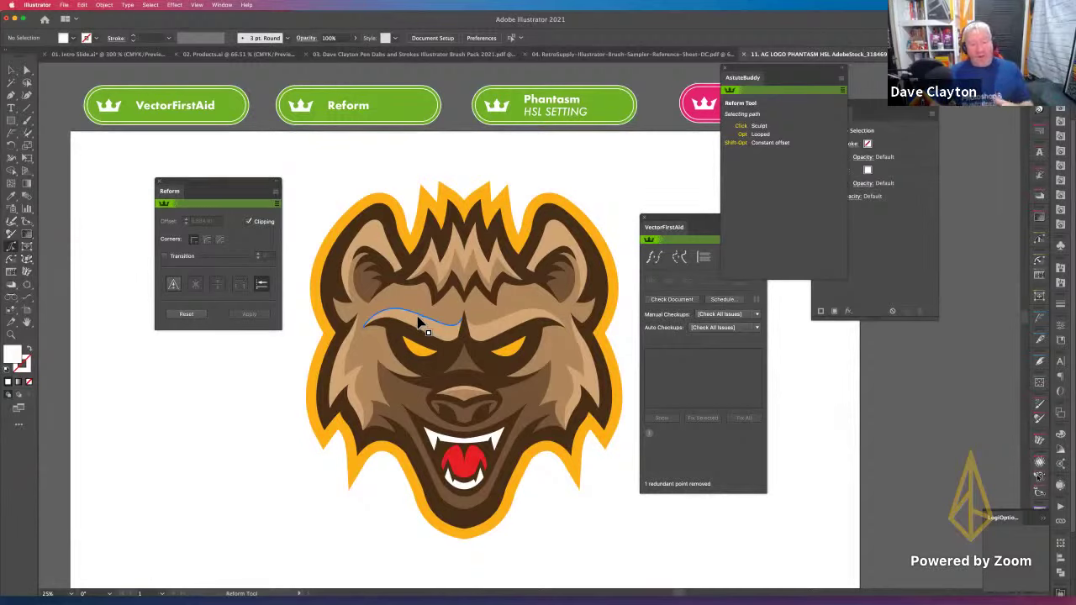
{"action": "mouse_move", "coordinate": [418, 322]}
{"action": "left_mouse_down"}
{"action": "mouse_move", "coordinate": [422, 312]}
{"action": "mouse_move", "coordinate": [461, 324]}
{"action": "left_mouse_up"}
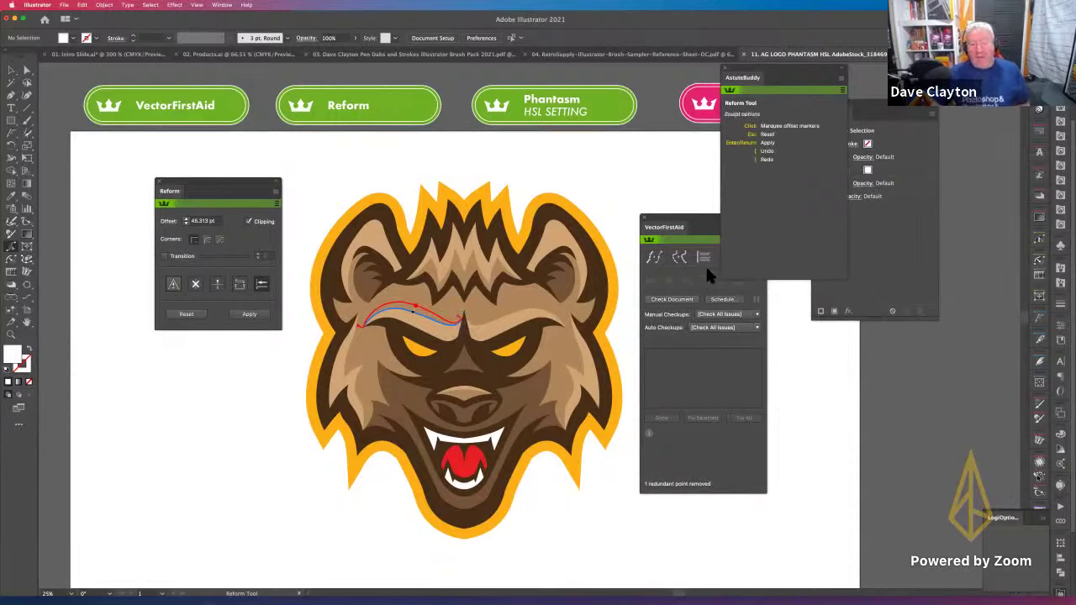
{"action": "left_click", "coordinate": [249, 314]}
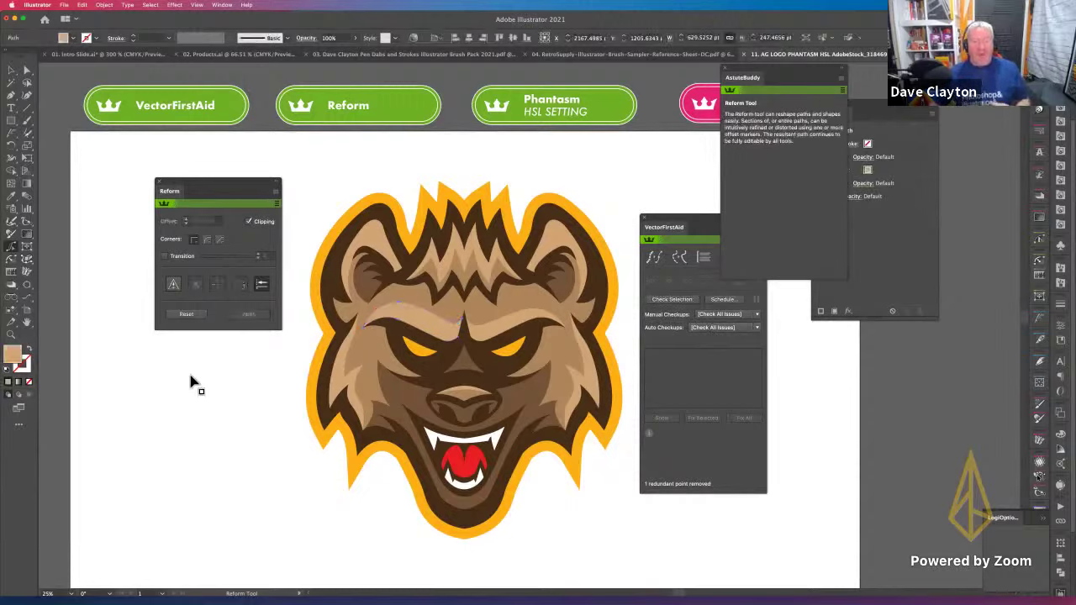
Step: Bulge the lower edge of the head's left eye outward by about 41 pt with the Reform tool and apply it
{"action": "left_click", "coordinate": [415, 357]}
{"action": "left_click_drag", "start_coordinate": [414, 356], "coordinate": [414, 368]}
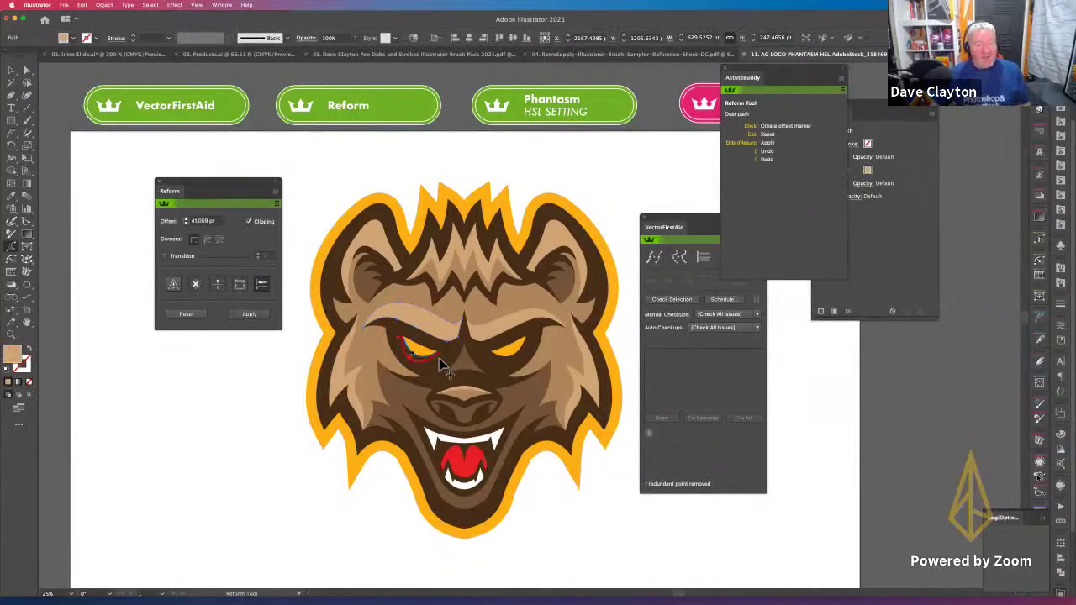
{"action": "left_click", "coordinate": [250, 315]}
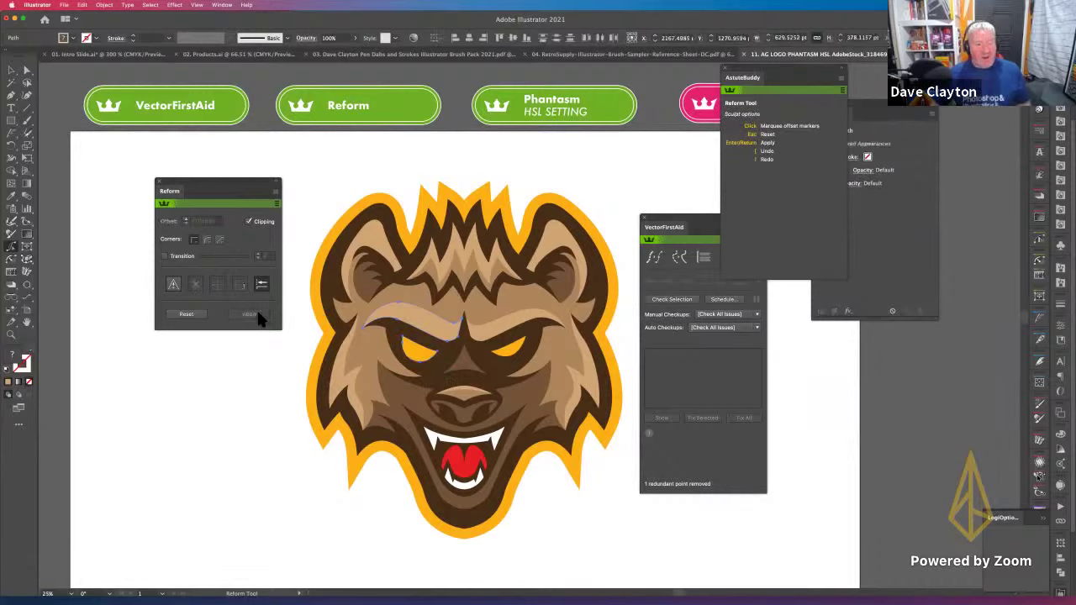
Step: Extend the Reform section along the outer edge of the left cheek fur, reshape it, and apply the change
{"action": "left_click", "coordinate": [348, 368]}
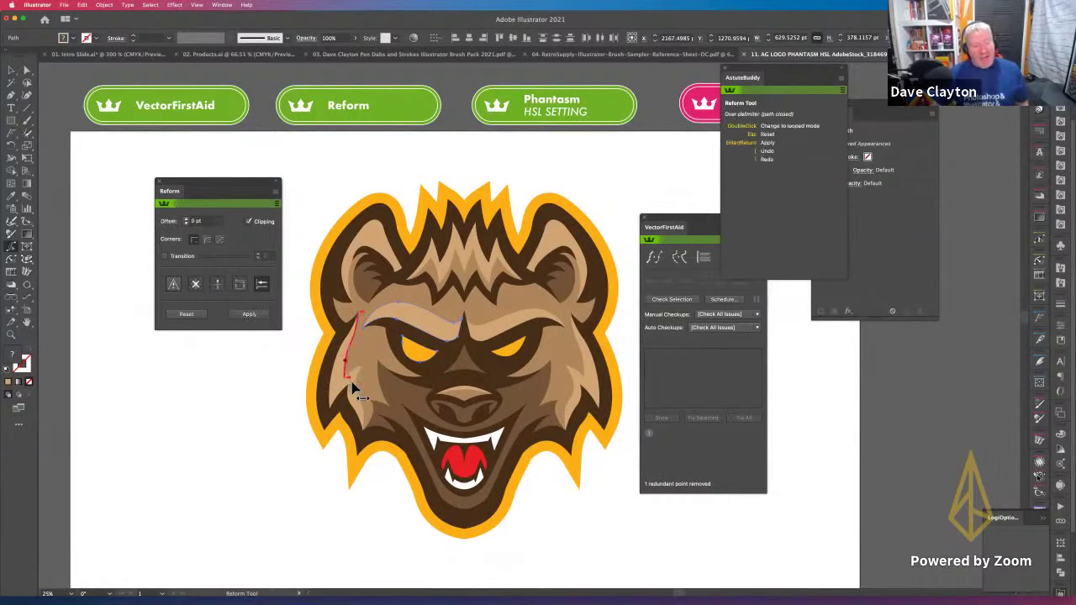
{"action": "mouse_move", "coordinate": [348, 378]}
{"action": "left_mouse_down"}
{"action": "mouse_move", "coordinate": [364, 377]}
{"action": "mouse_move", "coordinate": [371, 444]}
{"action": "left_mouse_up"}
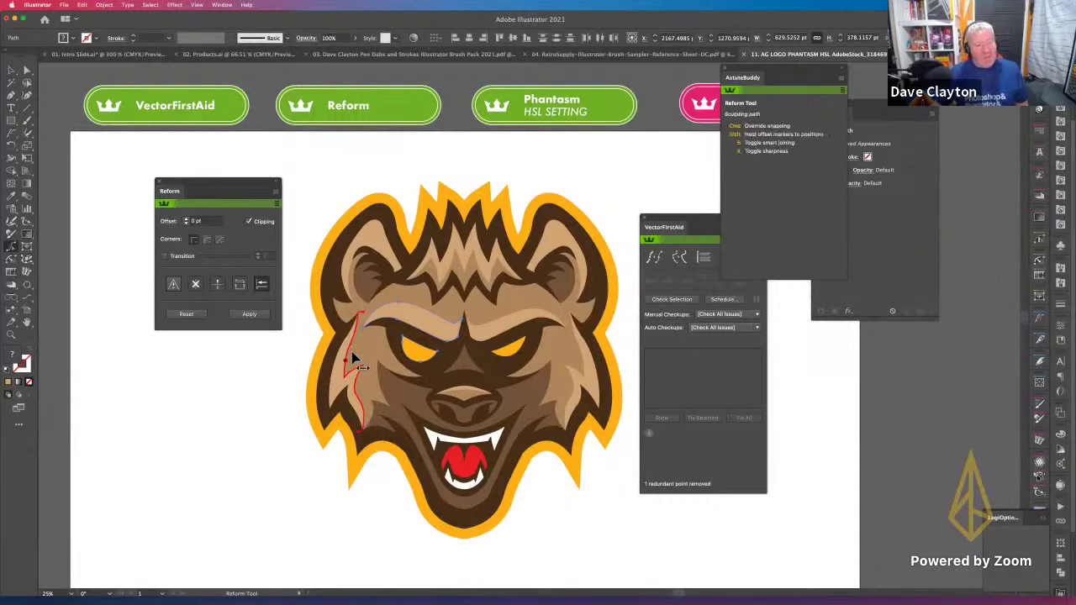
{"action": "left_click_drag", "start_coordinate": [351, 354], "coordinate": [370, 406]}
{"action": "left_click", "coordinate": [251, 315]}
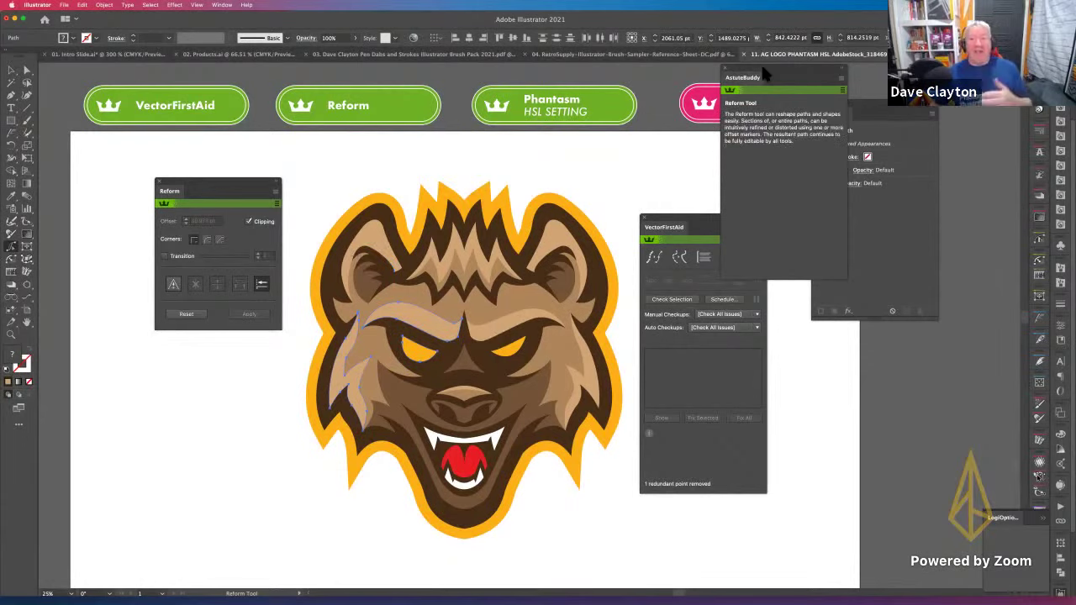
Step: Mirror the head's left half across a vertical 90° MirrorMe axis through its center, applied persistently to the layer, and deselect the artwork
{"action": "left_click_drag", "start_coordinate": [764, 76], "coordinate": [820, 235]}
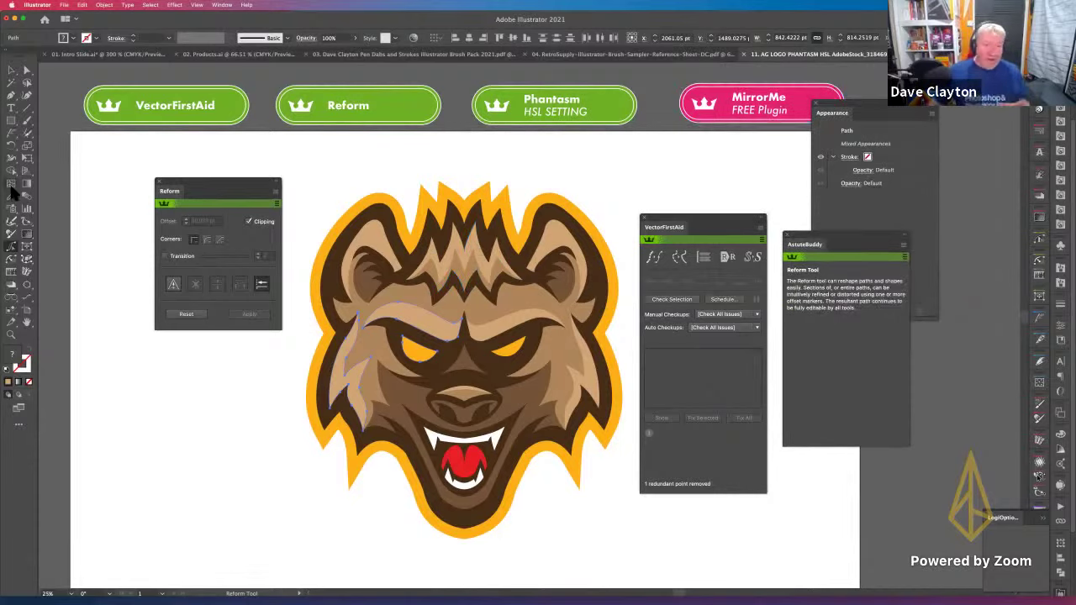
{"action": "left_click", "coordinate": [28, 275]}
{"action": "left_click", "coordinate": [305, 332]}
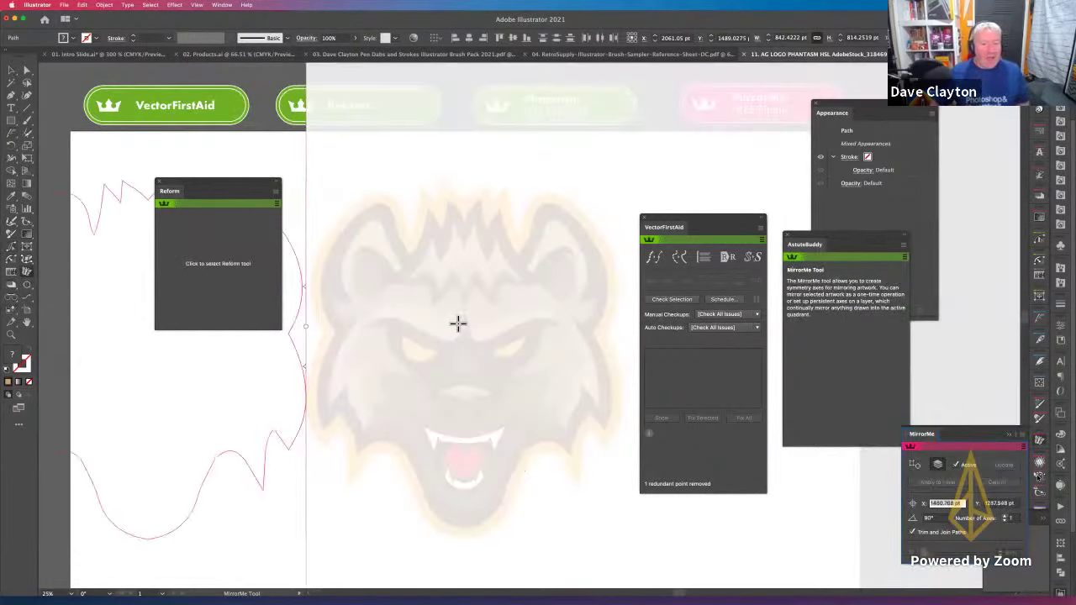
{"action": "left_click", "coordinate": [466, 322]}
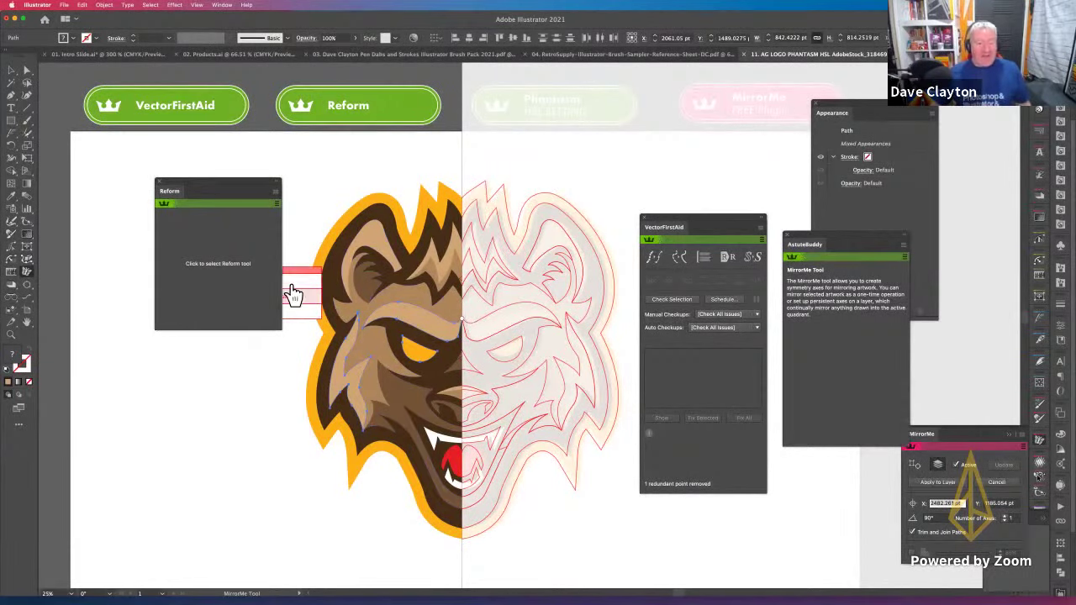
{"action": "left_click_drag", "start_coordinate": [220, 192], "coordinate": [148, 327]}
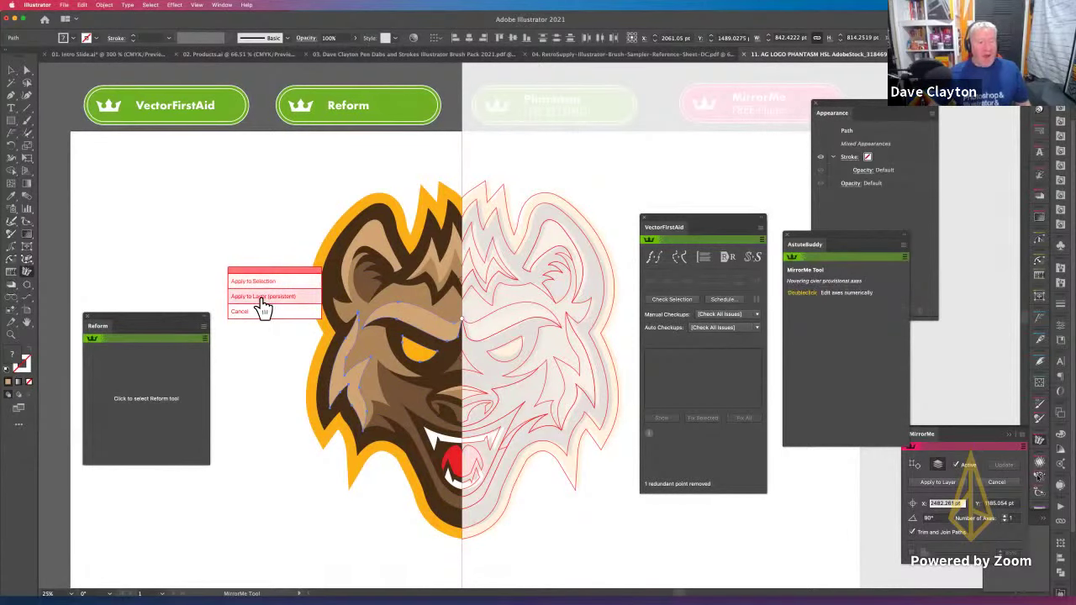
{"action": "left_click", "coordinate": [263, 298]}
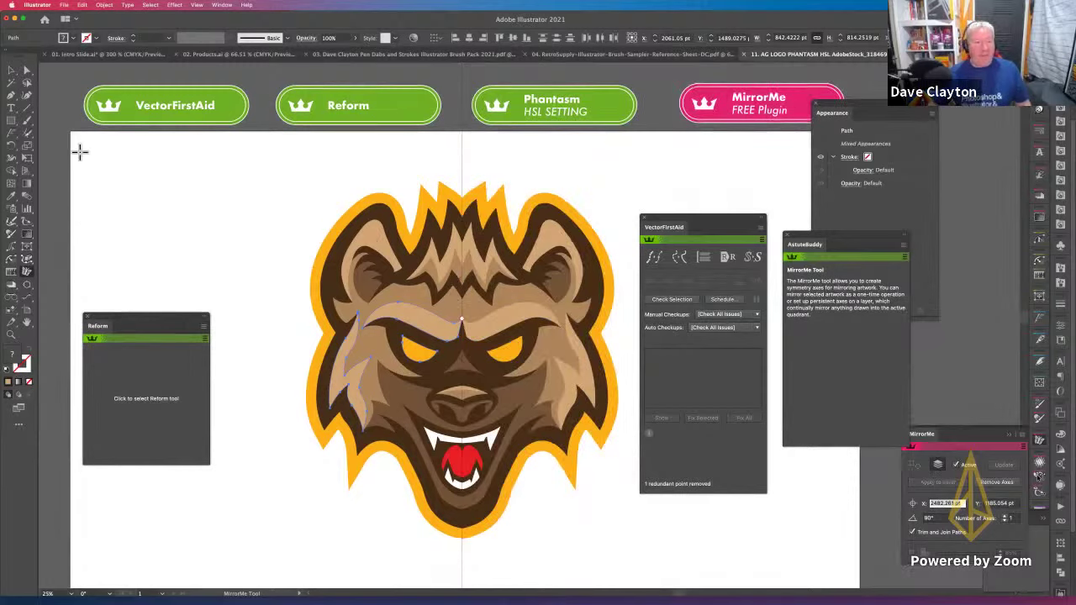
{"action": "left_click", "coordinate": [10, 72]}
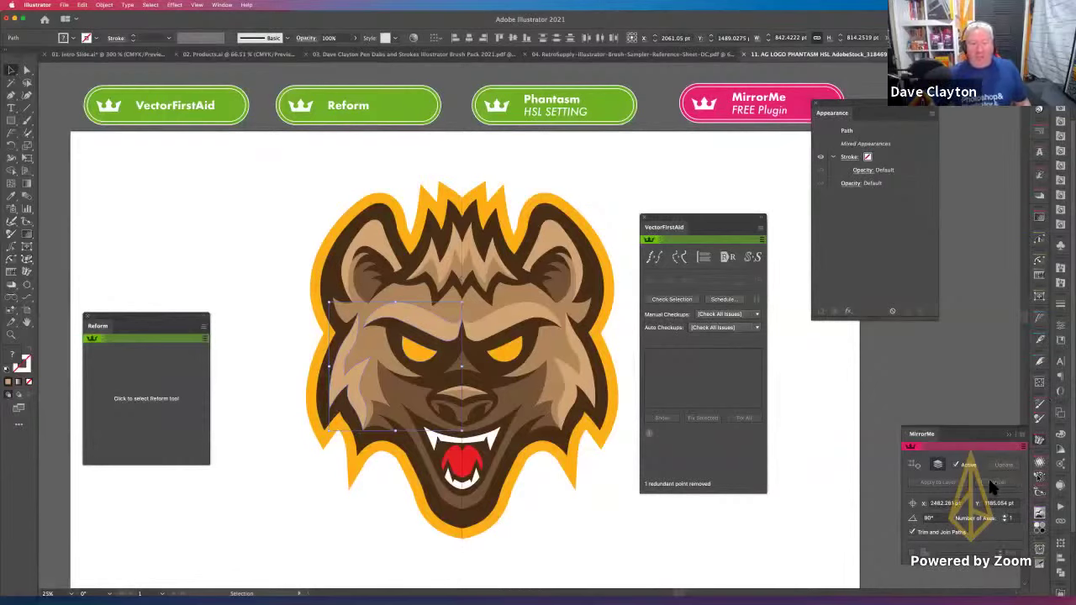
{"action": "left_click", "coordinate": [519, 312]}
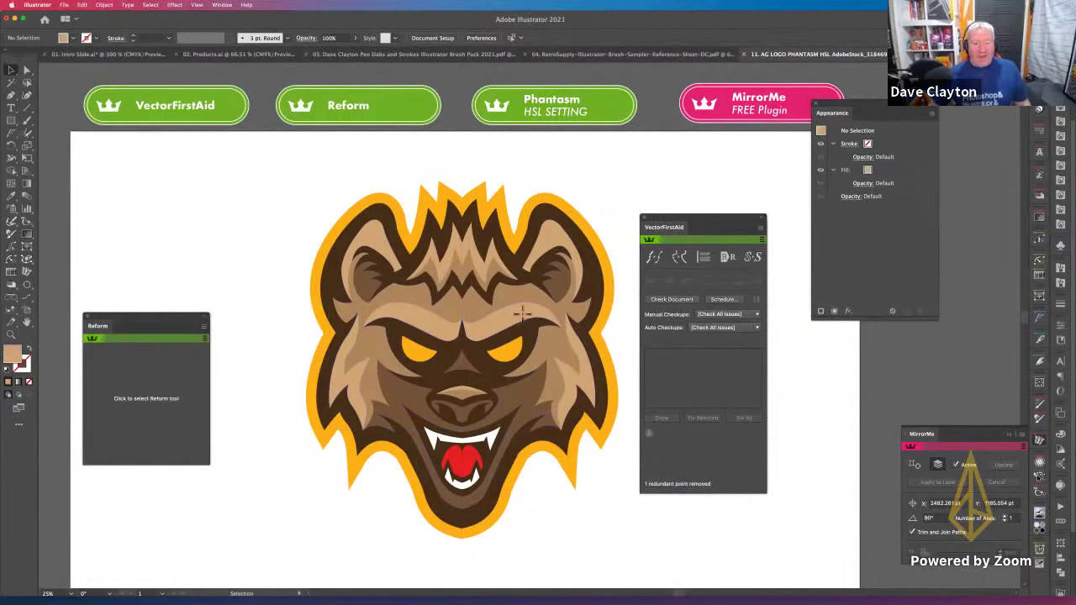
{"action": "left_click", "coordinate": [555, 157]}
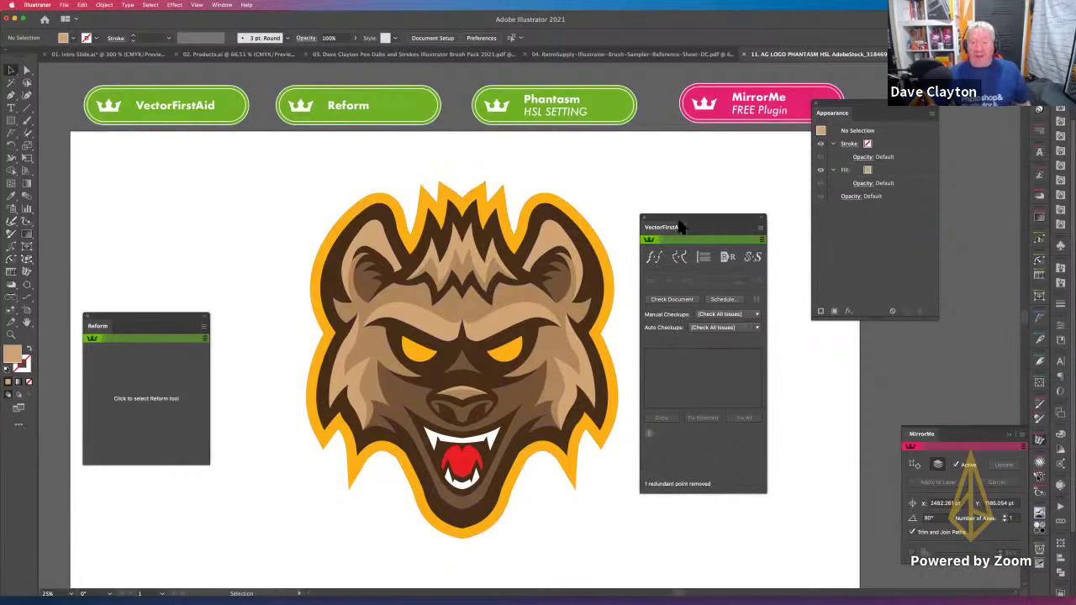
Step: Put the VectorFirstAid settings away and show the Phantasm settings beside the head logo
{"action": "left_click", "coordinate": [1061, 164]}
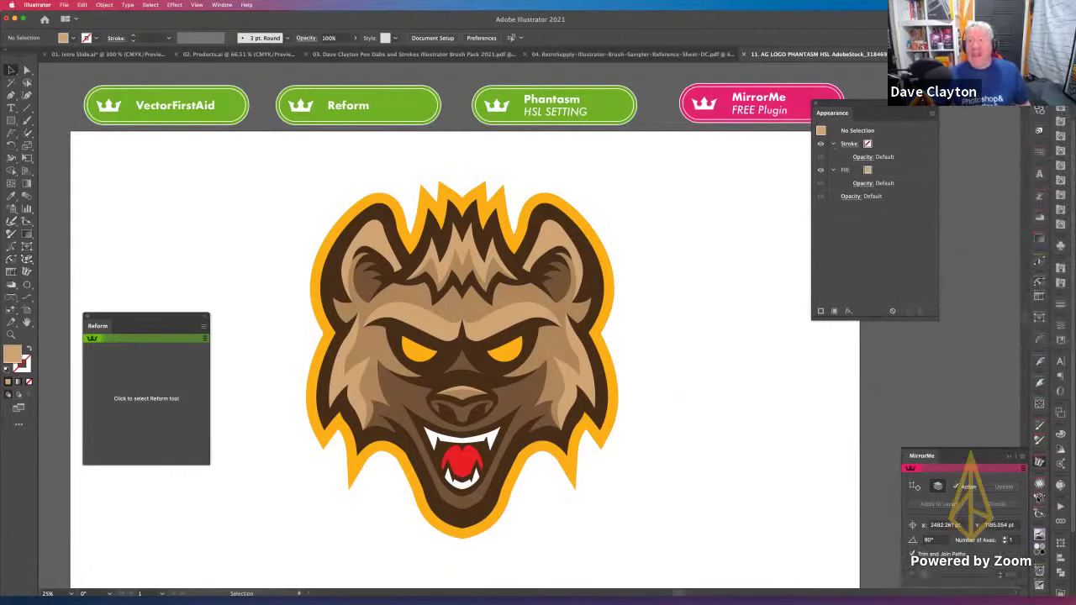
{"action": "left_click", "coordinate": [1039, 497]}
{"action": "left_click_drag", "start_coordinate": [919, 105], "coordinate": [706, 173]}
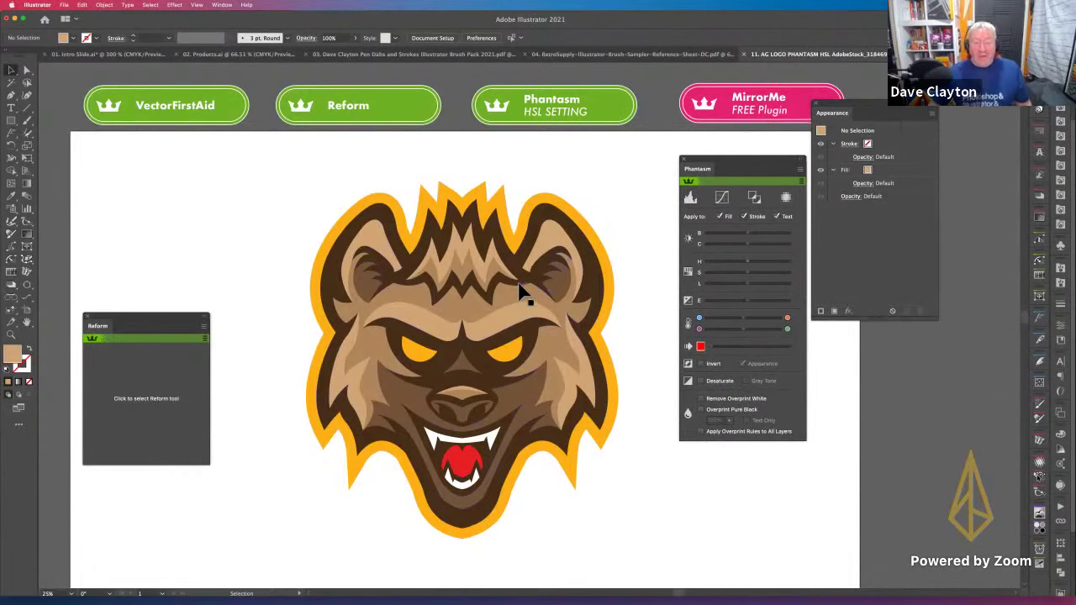
Step: Try shifting the whole head logo's hue toward red with Phantasm, and reset the hue adjustment
{"action": "left_click", "coordinate": [617, 461]}
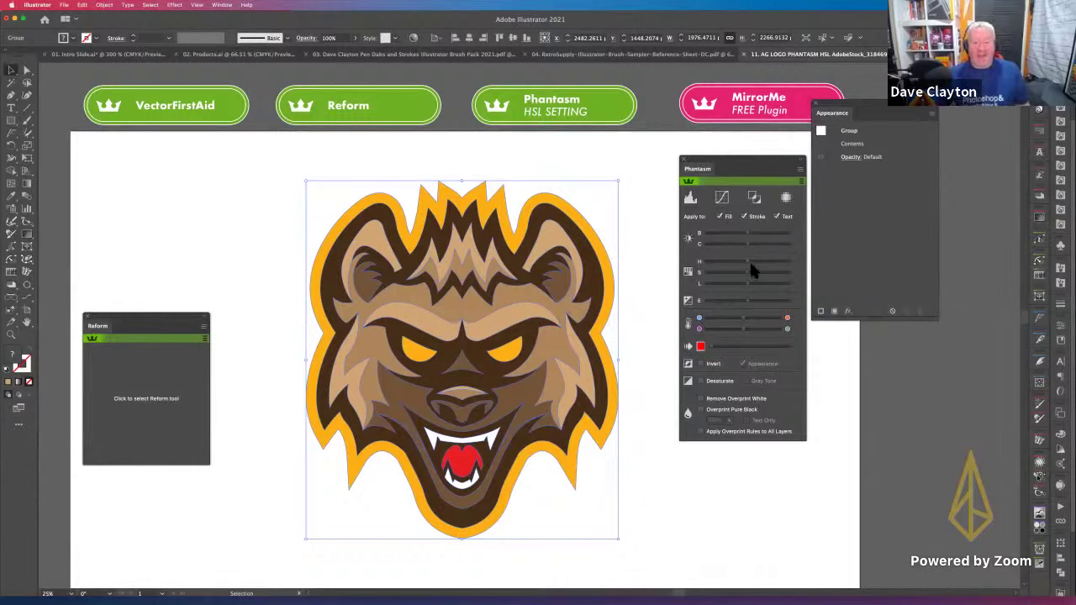
{"action": "mouse_move", "coordinate": [747, 261]}
{"action": "left_mouse_down"}
{"action": "mouse_move", "coordinate": [759, 261]}
{"action": "mouse_move", "coordinate": [738, 283]}
{"action": "mouse_move", "coordinate": [750, 284]}
{"action": "mouse_move", "coordinate": [714, 262]}
{"action": "mouse_move", "coordinate": [759, 264]}
{"action": "mouse_move", "coordinate": [741, 263]}
{"action": "left_mouse_up"}
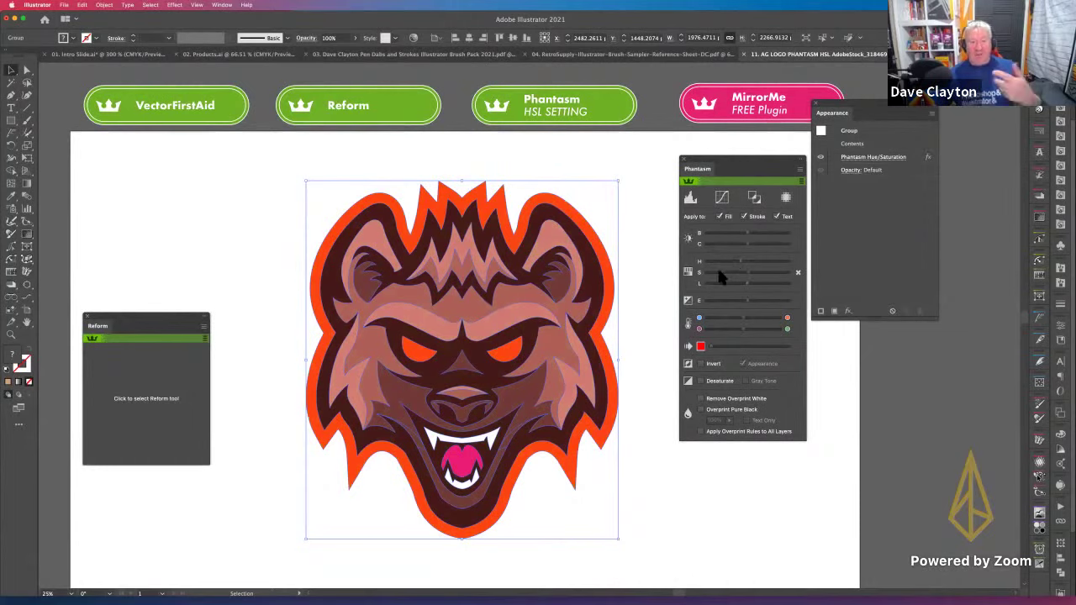
{"action": "left_click", "coordinate": [798, 274]}
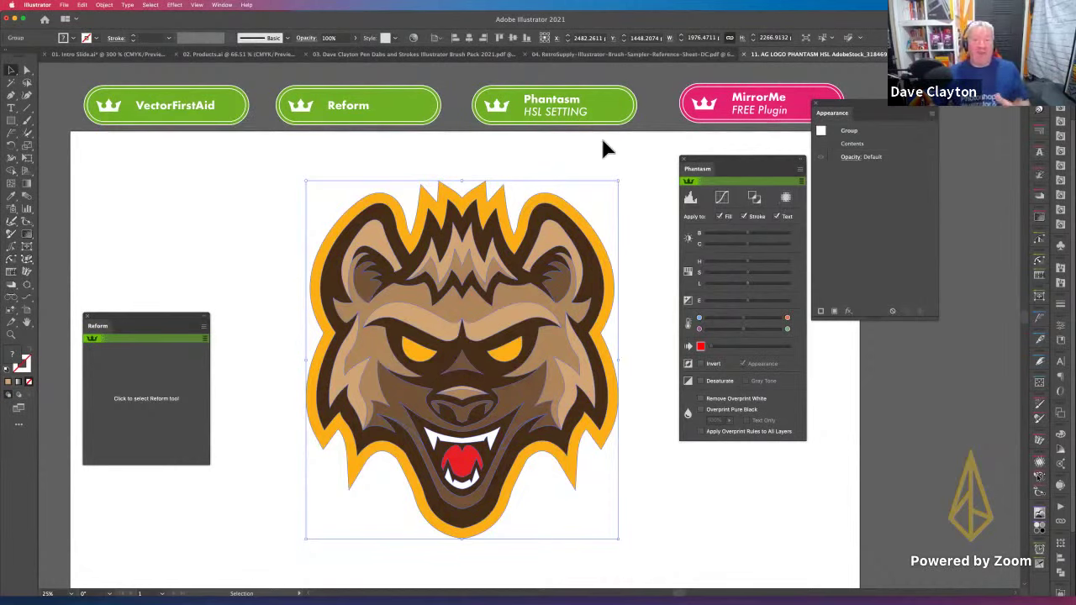
Step: Close the 11. AG LOGO PHANTASM HSL document without saving and open 12. AG PHANTASM STIPPLE SYMBOLS
{"action": "left_click", "coordinate": [745, 55]}
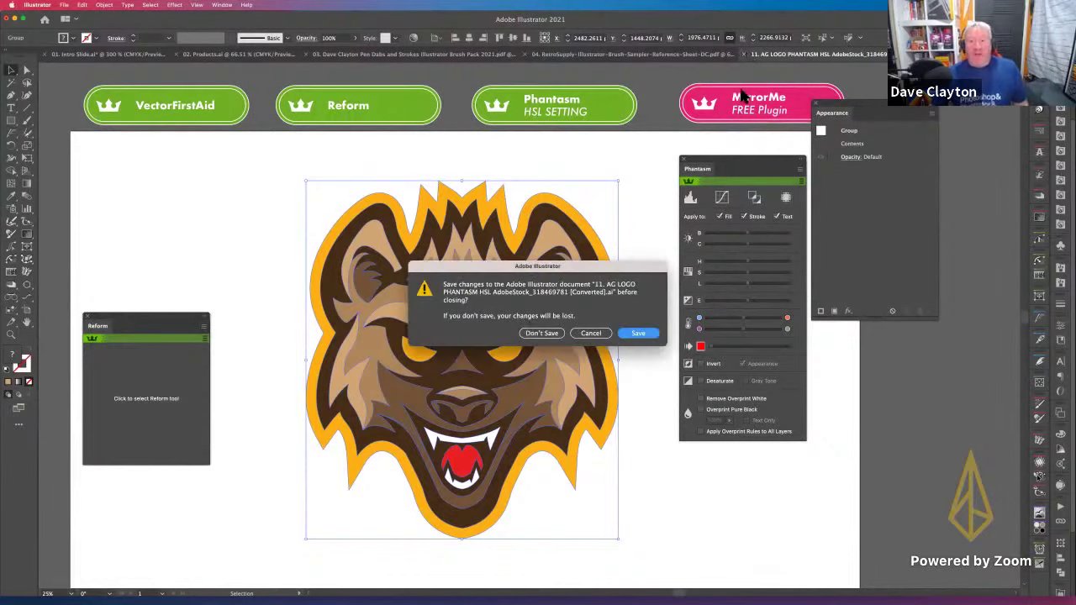
{"action": "left_click", "coordinate": [548, 334]}
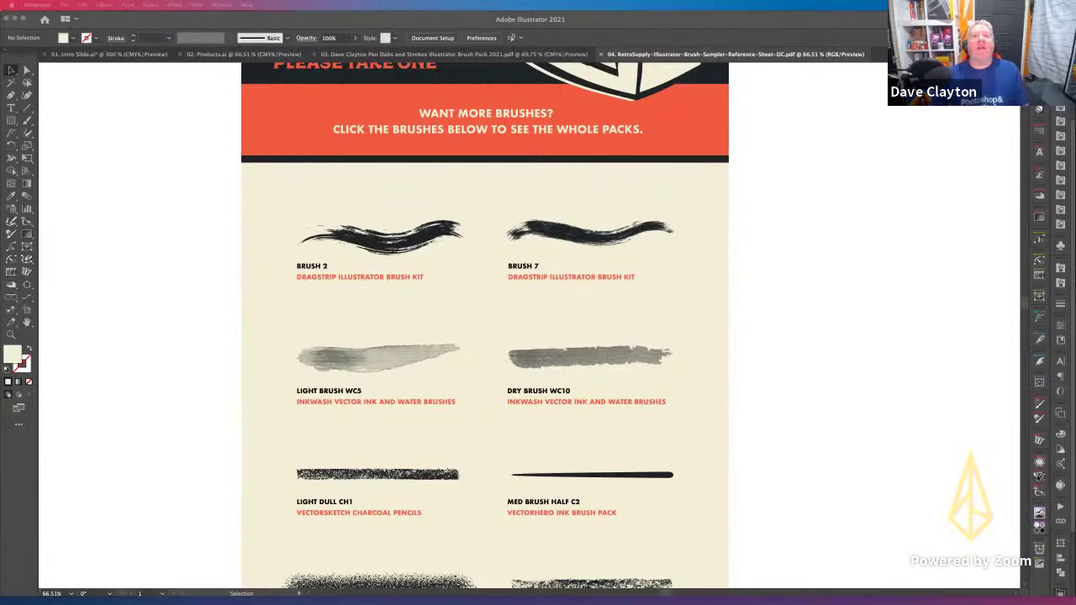
{"action": "left_click", "coordinate": [557, 205]}
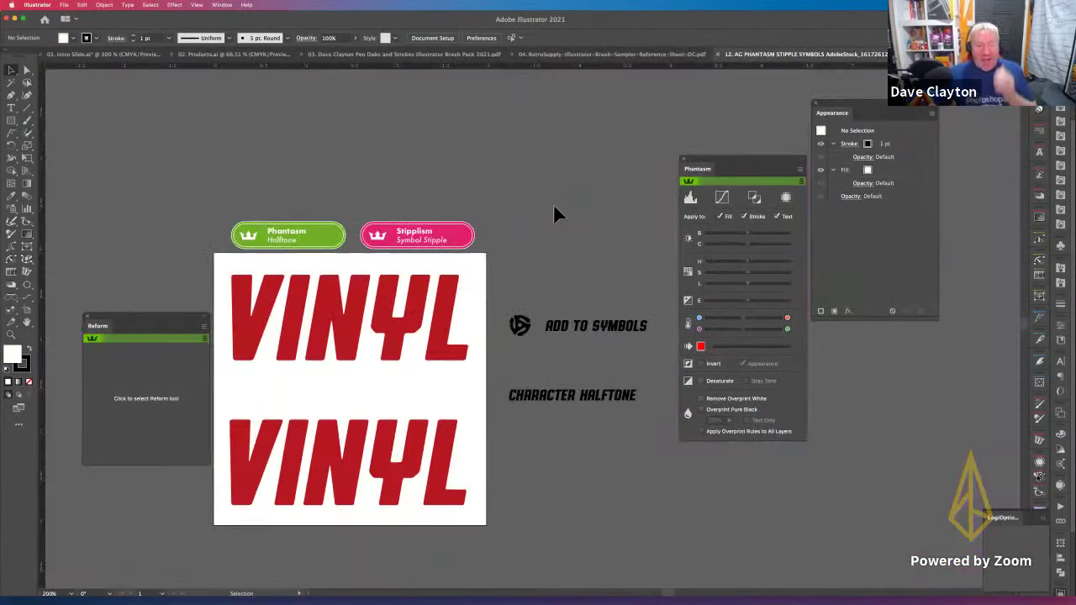
Step: Move the Phantasm and Appearance settings clear of the VINYL artwork and its labels
{"action": "scroll", "coordinate": [586, 213], "scroll_direction": "left", "scroll_amount": 2}
{"action": "left_click_drag", "start_coordinate": [732, 165], "coordinate": [869, 336]}
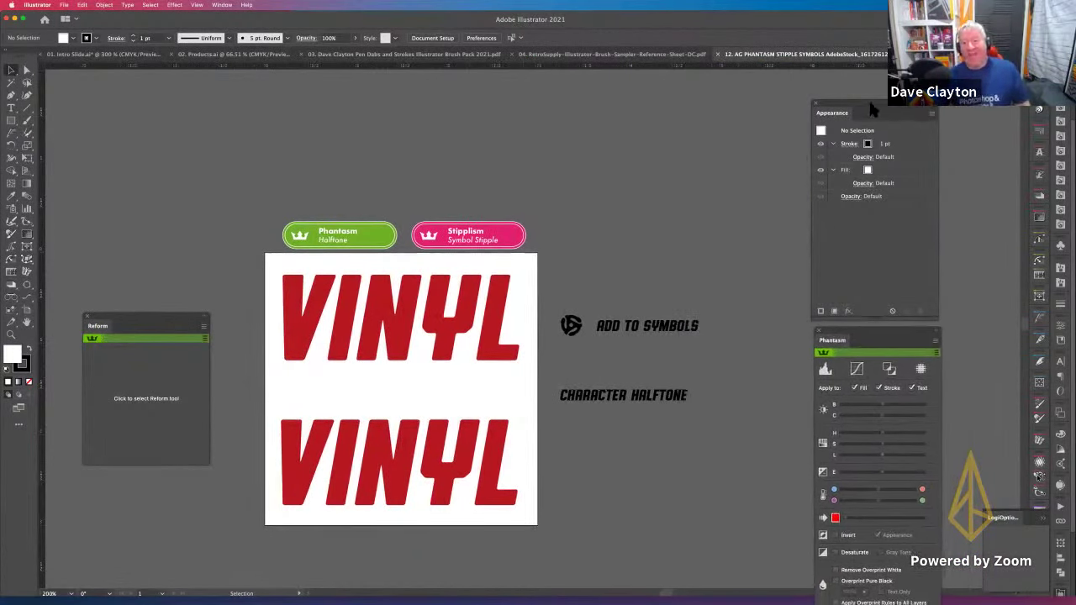
{"action": "left_click_drag", "start_coordinate": [864, 120], "coordinate": [902, 94]}
{"action": "left_click_drag", "start_coordinate": [878, 337], "coordinate": [870, 232]}
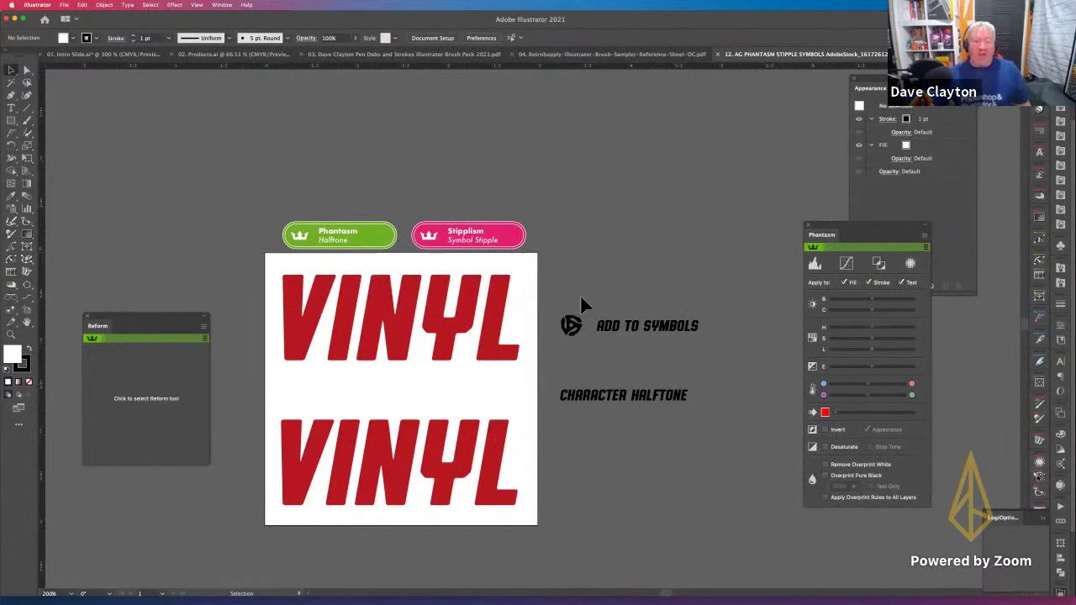
{"action": "scroll", "coordinate": [581, 302], "scroll_direction": "left", "scroll_amount": 1}
{"action": "key", "text": "super+equal"}
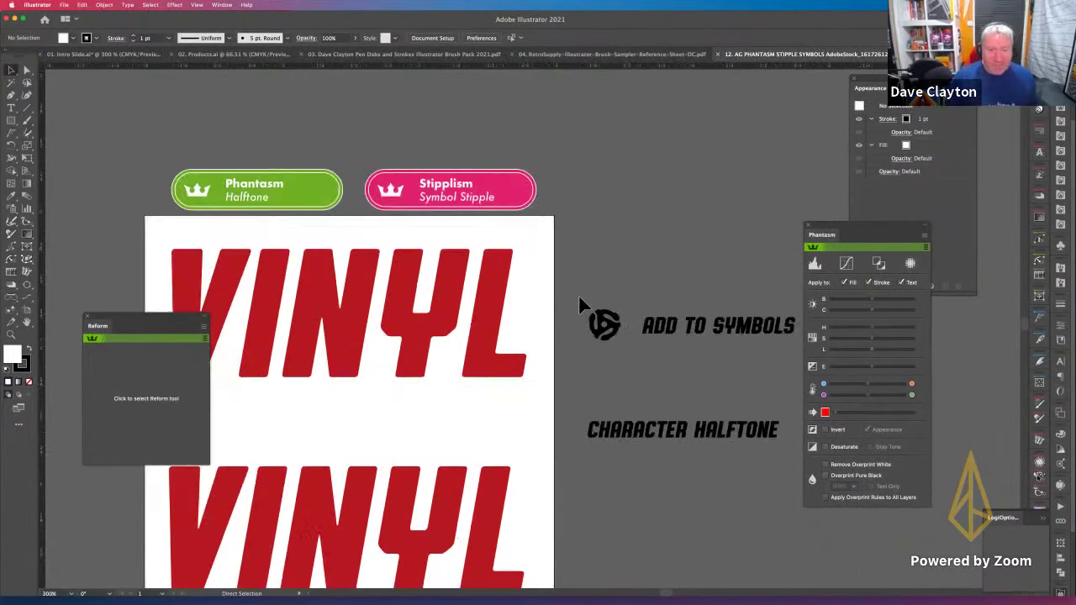
{"action": "scroll", "coordinate": [681, 245], "scroll_direction": "left", "scroll_amount": 12}
{"action": "scroll", "coordinate": [681, 246], "scroll_direction": "down", "scroll_amount": 7}
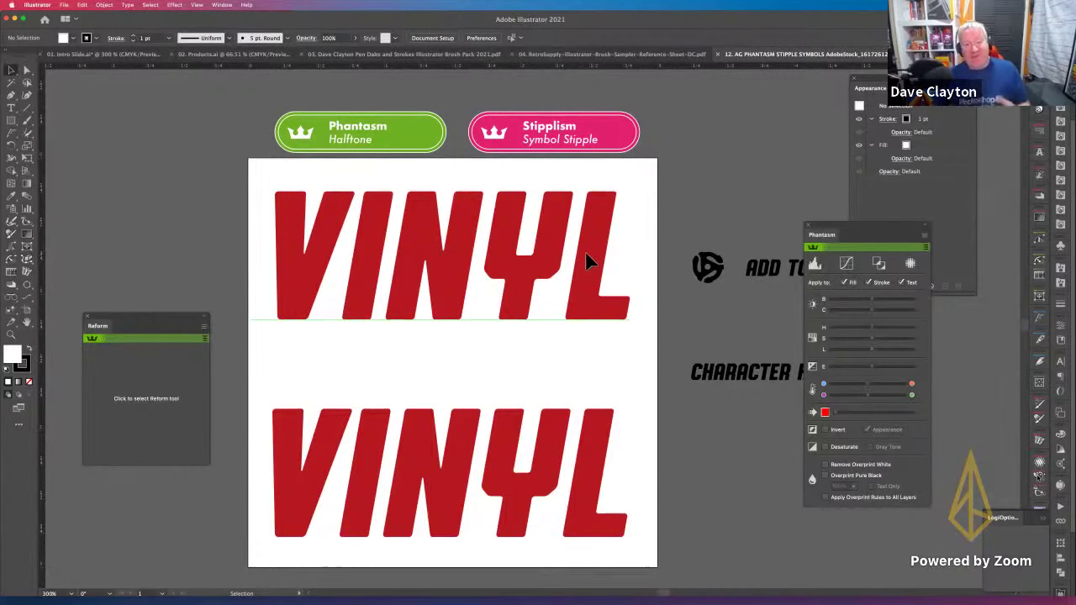
Step: Add a Phantasm Halftone to the upper VINYL text with Sampled type, 25 DPI and a 45° grid angle
{"action": "left_click", "coordinate": [587, 261]}
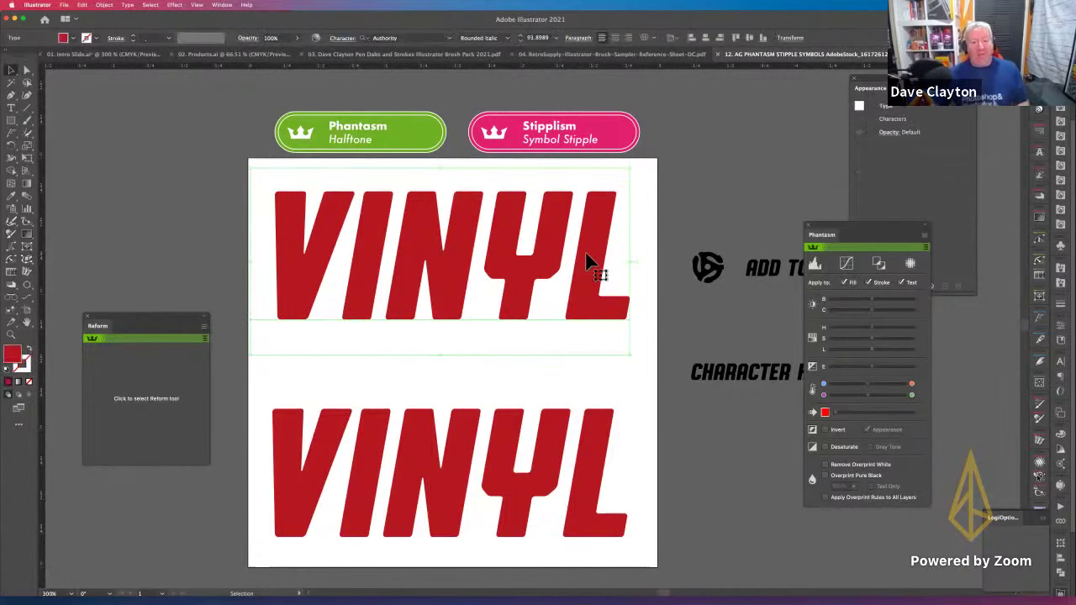
{"action": "left_click", "coordinate": [910, 264]}
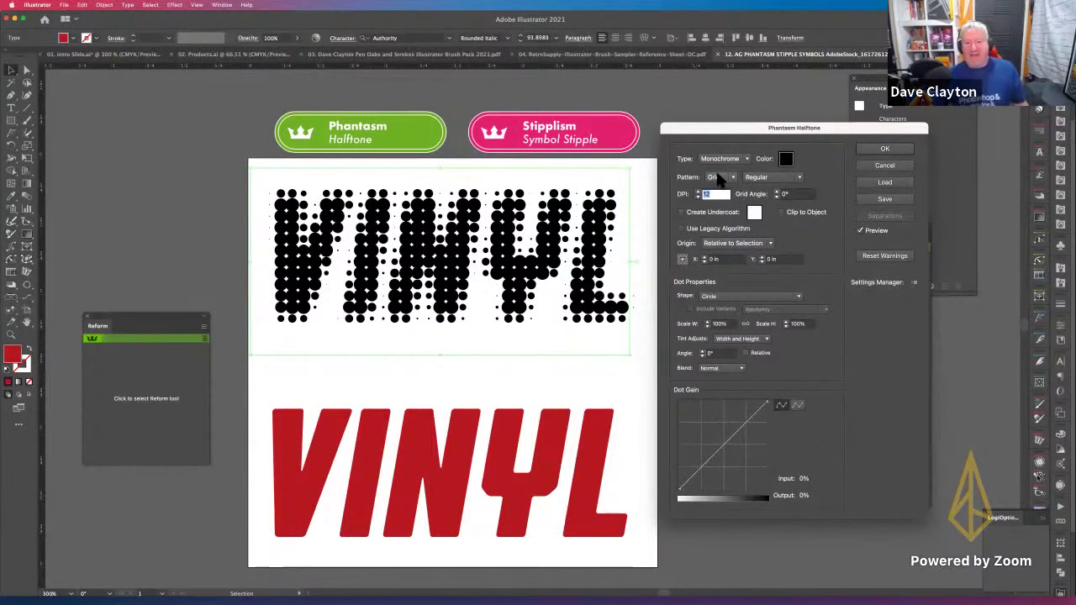
{"action": "left_click", "coordinate": [745, 159]}
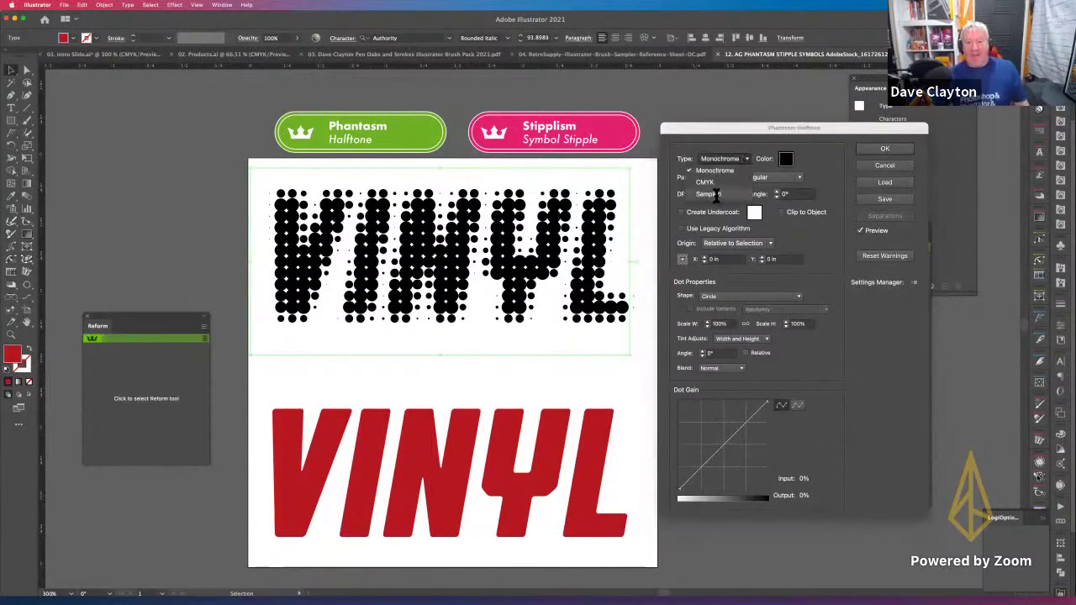
{"action": "left_click", "coordinate": [716, 194]}
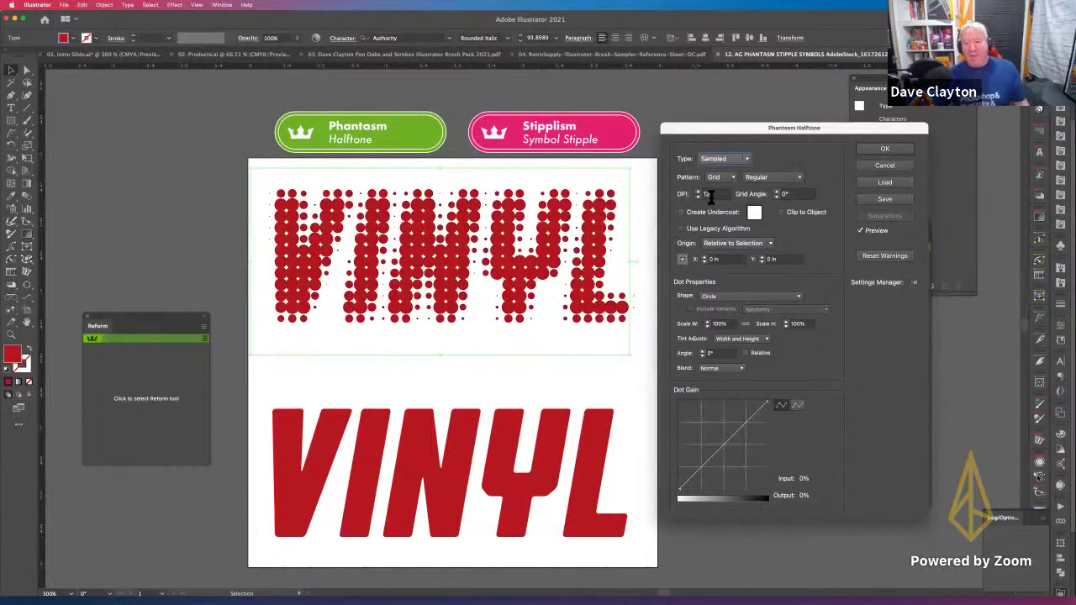
{"action": "double_click", "coordinate": [702, 195]}
{"action": "type", "text": "2"}
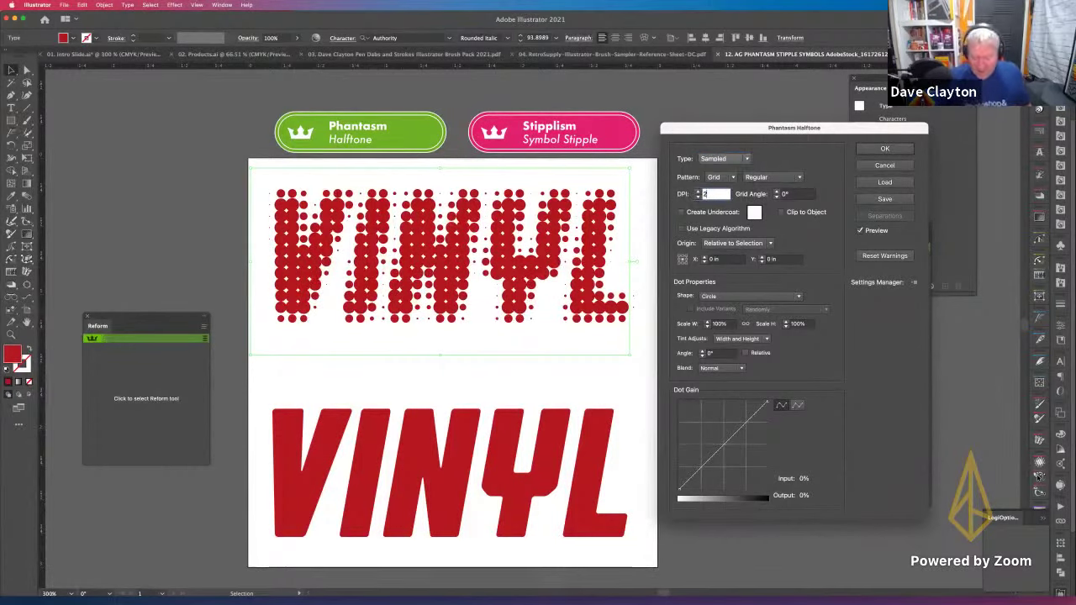
{"action": "type", "text": "5"}
{"action": "key", "text": "Tab"}
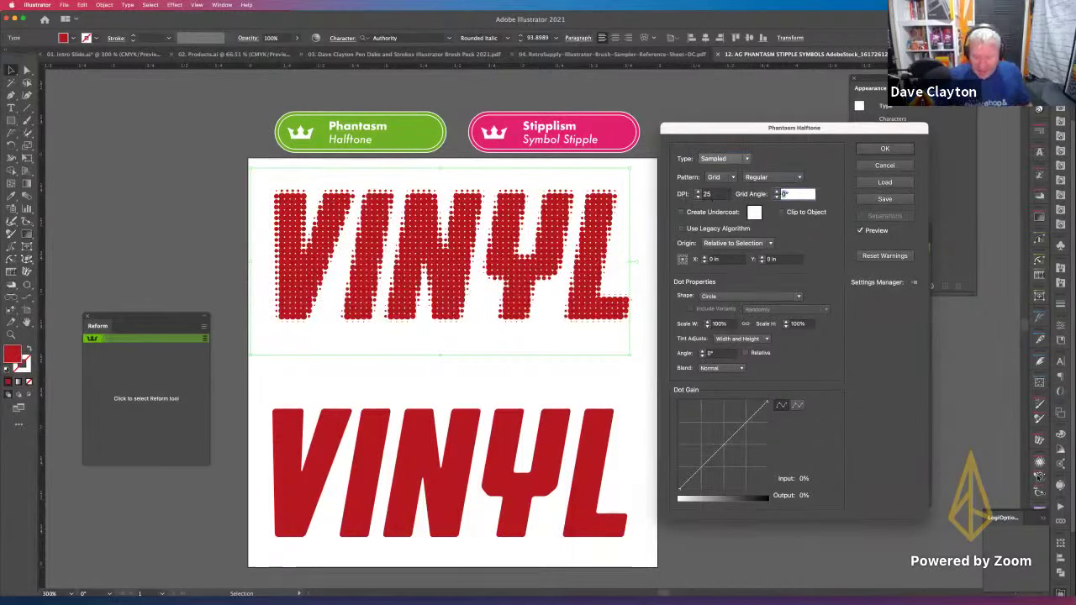
{"action": "type", "text": "45"}
{"action": "key", "text": "Tab"}
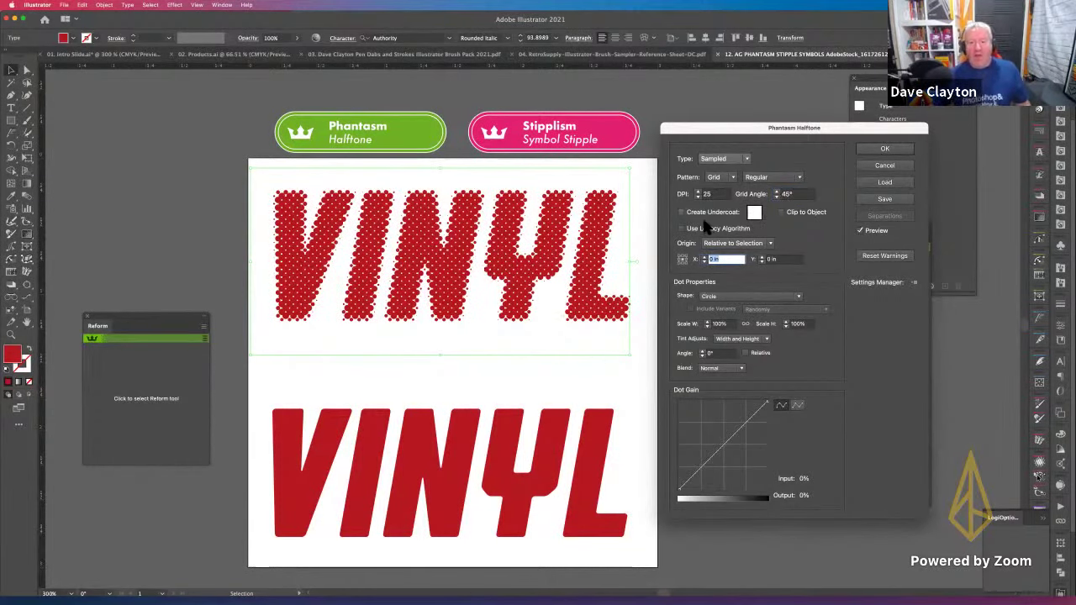
Step: Try clipping the halftone dots to the letter outlines, and turn Clip to Object off again
{"action": "left_click", "coordinate": [780, 212]}
{"action": "left_click", "coordinate": [779, 213]}
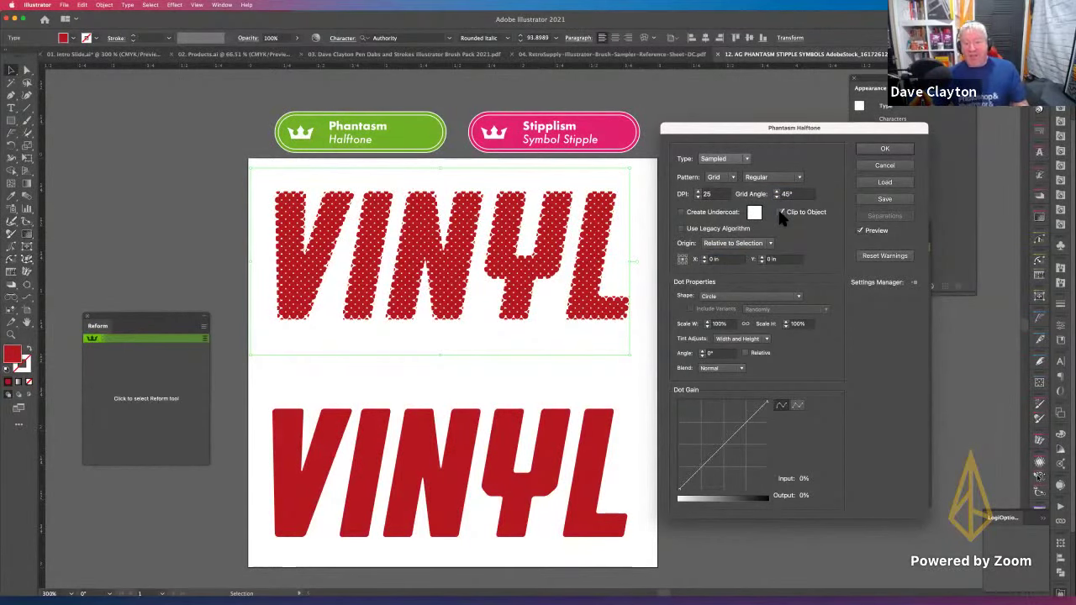
{"action": "left_click", "coordinate": [780, 213]}
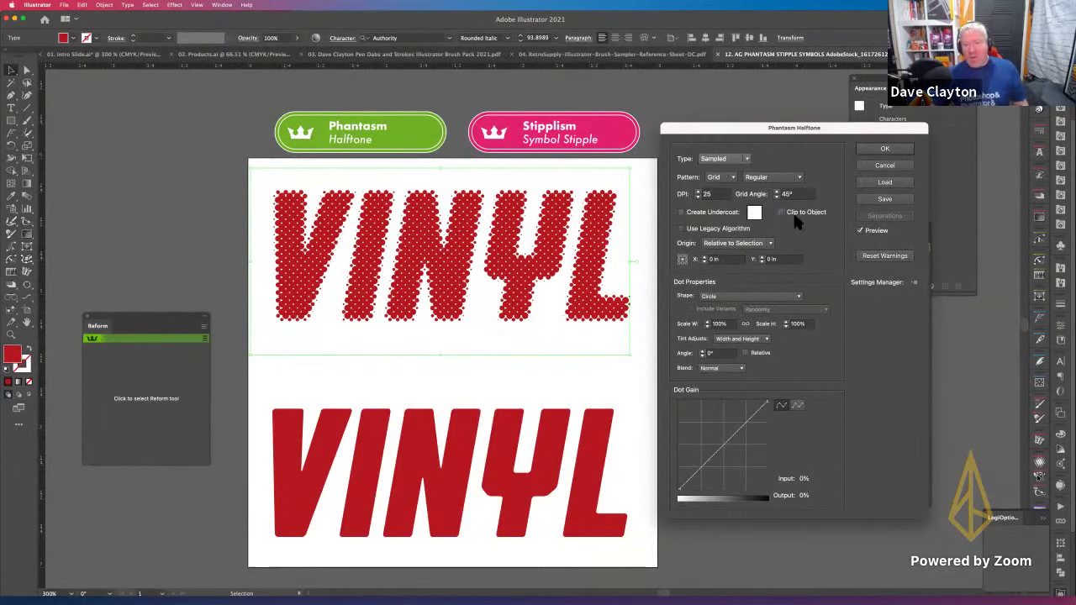
{"action": "left_click", "coordinate": [781, 213]}
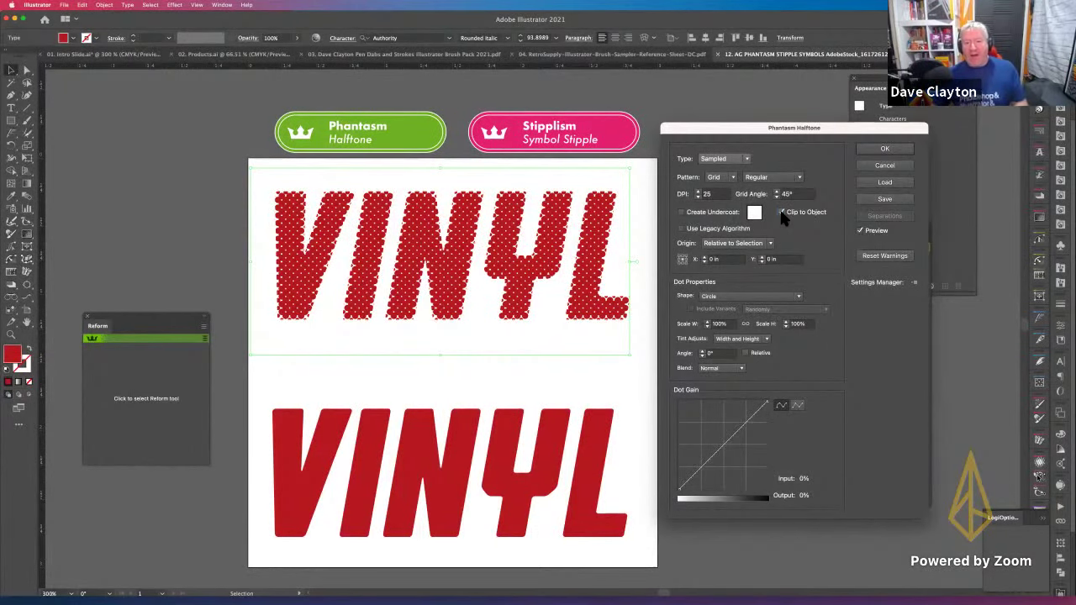
{"action": "left_click", "coordinate": [782, 212]}
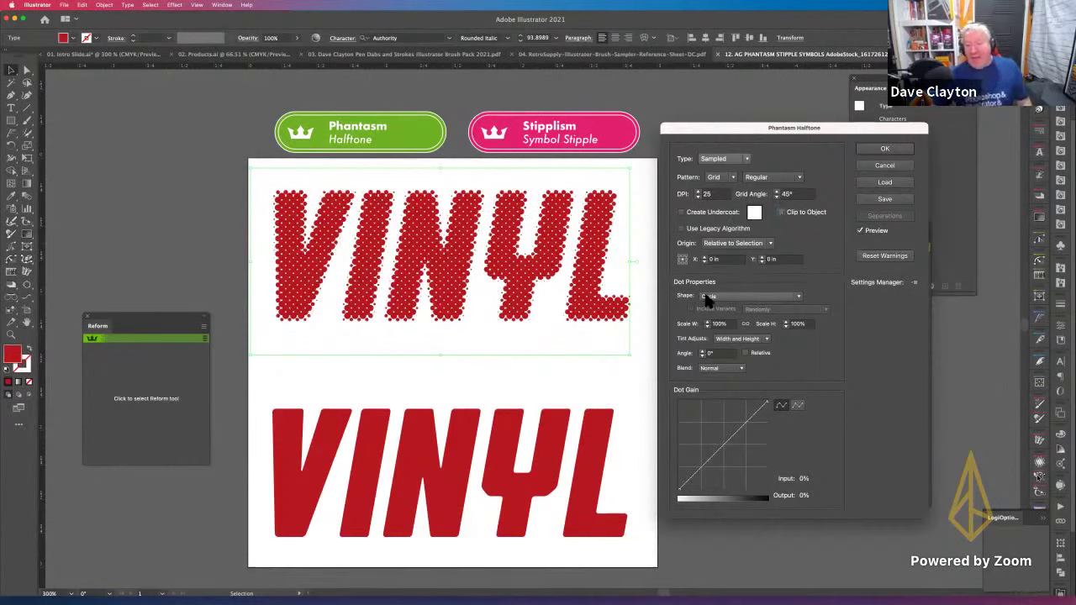
Step: Try Square and Line dot shapes on the upper VINYL halftone, return to Circle and apply the effect
{"action": "left_click_drag", "start_coordinate": [720, 133], "coordinate": [741, 129]}
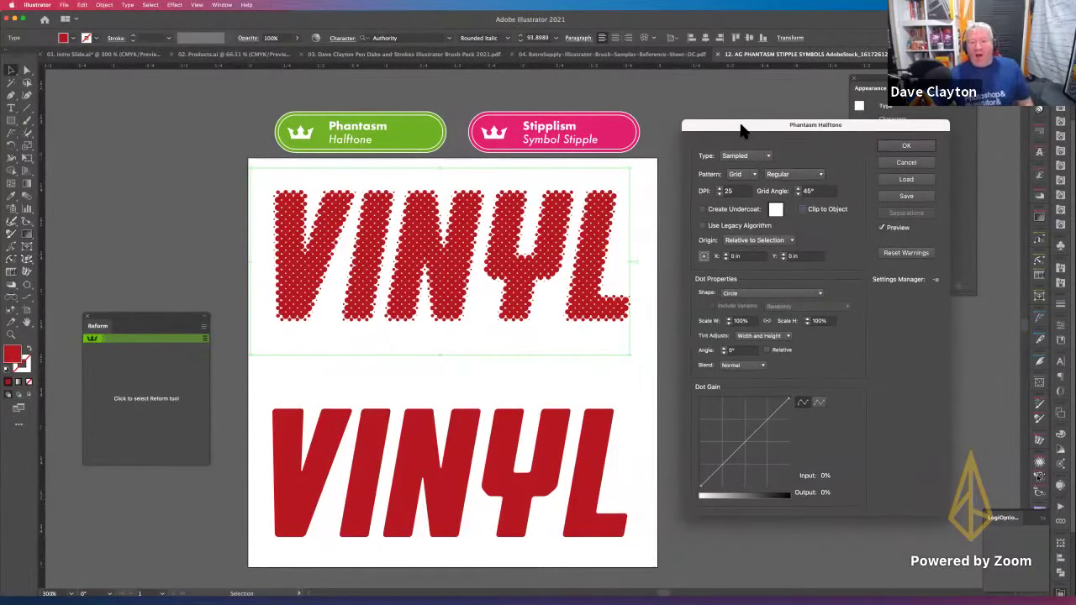
{"action": "left_click", "coordinate": [819, 292]}
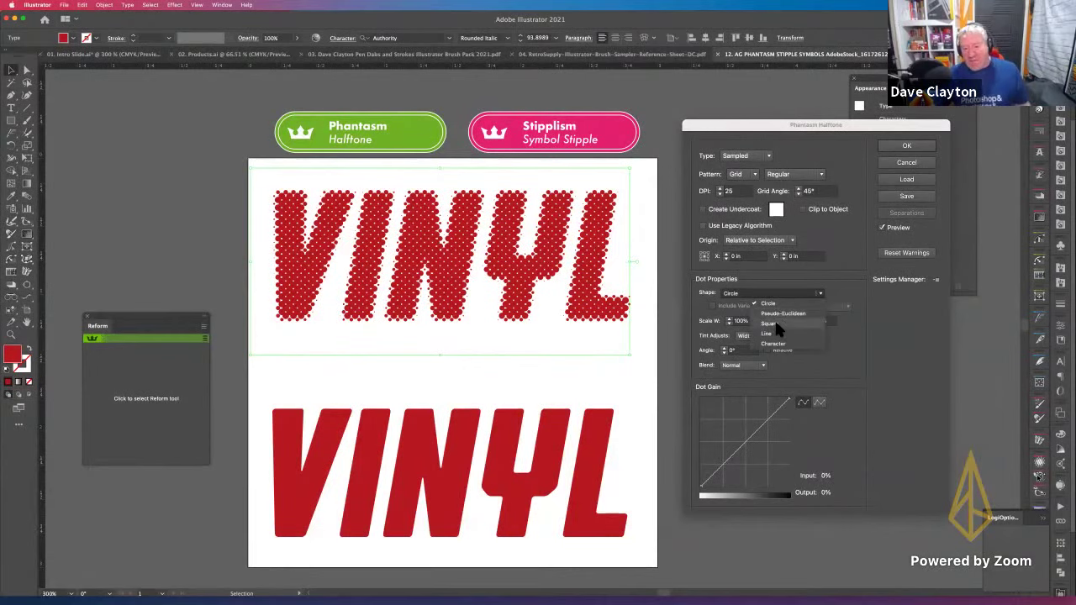
{"action": "left_click", "coordinate": [776, 323]}
{"action": "left_click", "coordinate": [818, 292]}
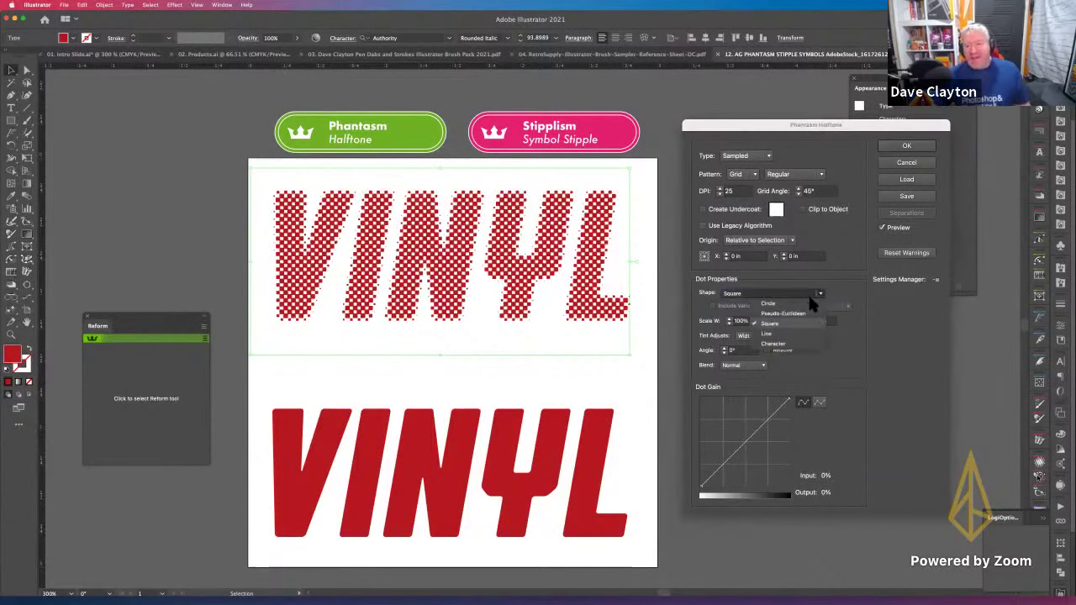
{"action": "left_click", "coordinate": [772, 338]}
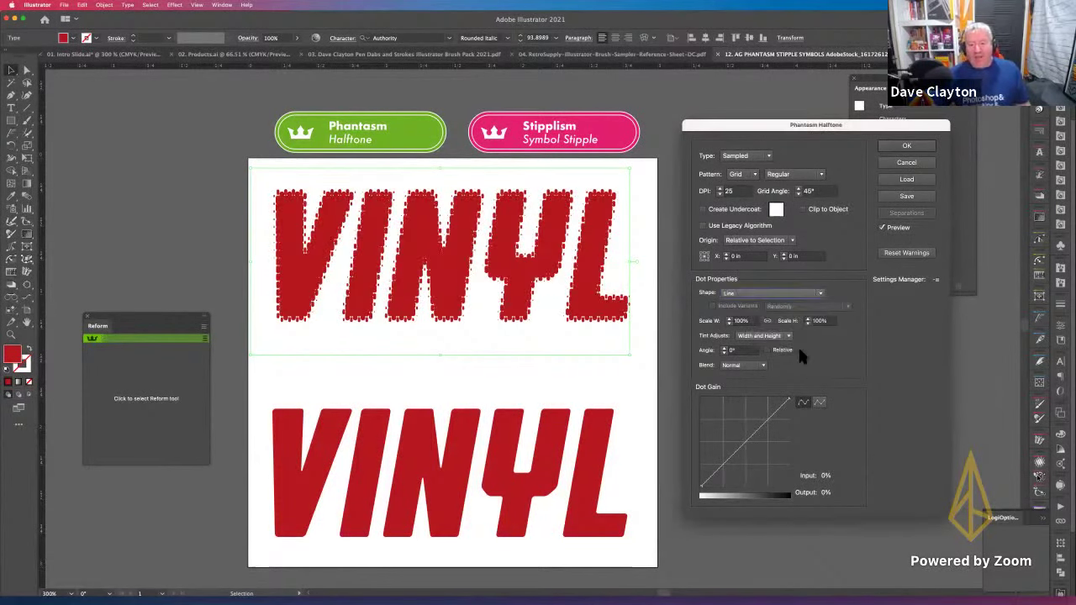
{"action": "left_click", "coordinate": [818, 292]}
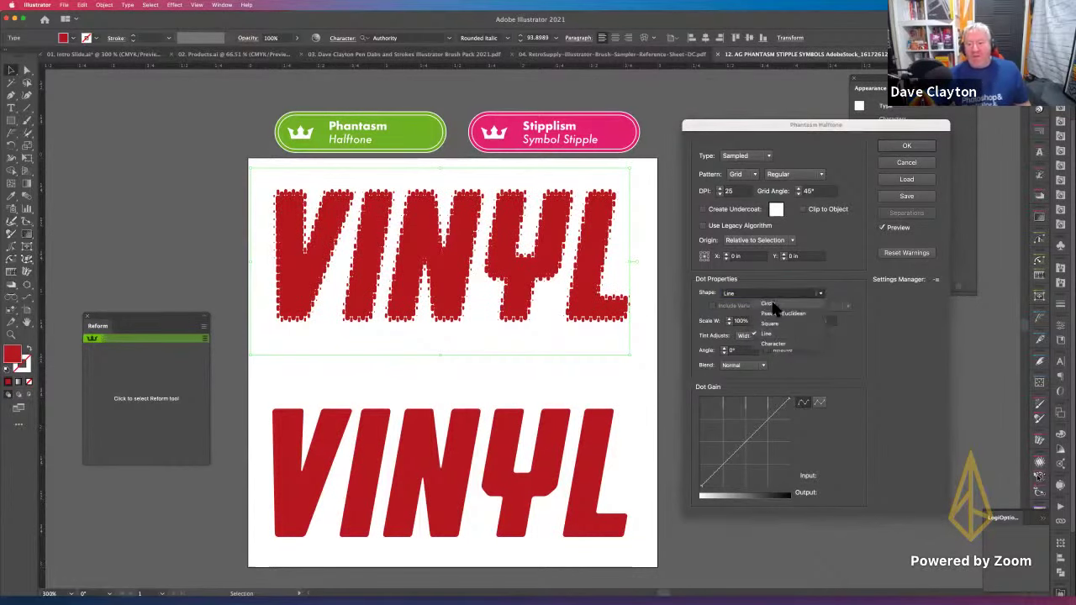
{"action": "left_click", "coordinate": [772, 305]}
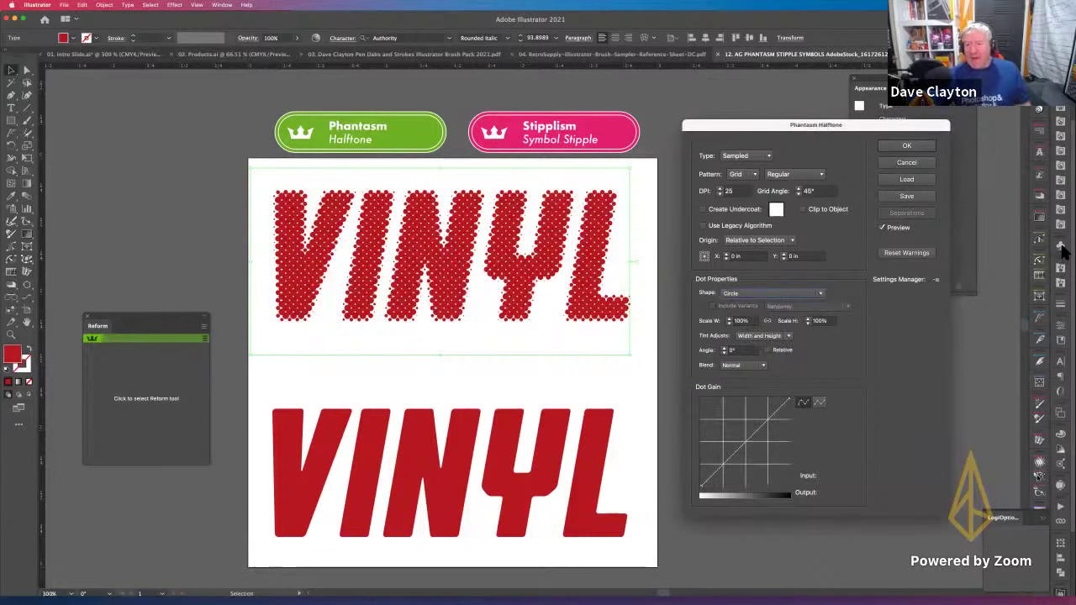
{"action": "left_click", "coordinate": [905, 146]}
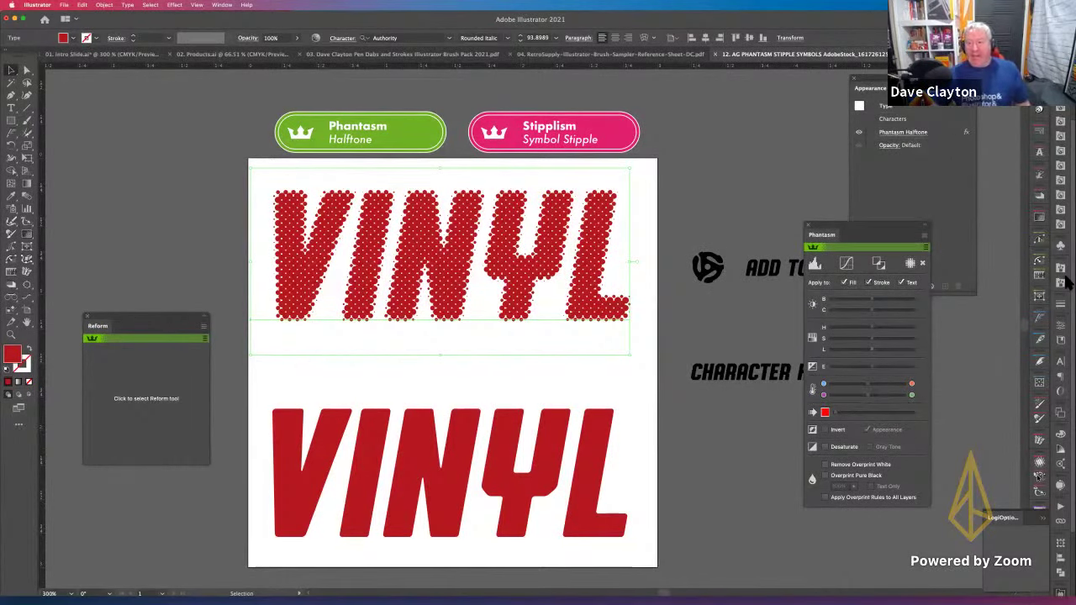
Step: Move the black record-adapter artwork up beside the artboard and save it as a dynamic Graphic symbol named SPINDLE
{"action": "left_click", "coordinate": [1060, 248]}
{"action": "left_click_drag", "start_coordinate": [953, 243], "coordinate": [788, 120]}
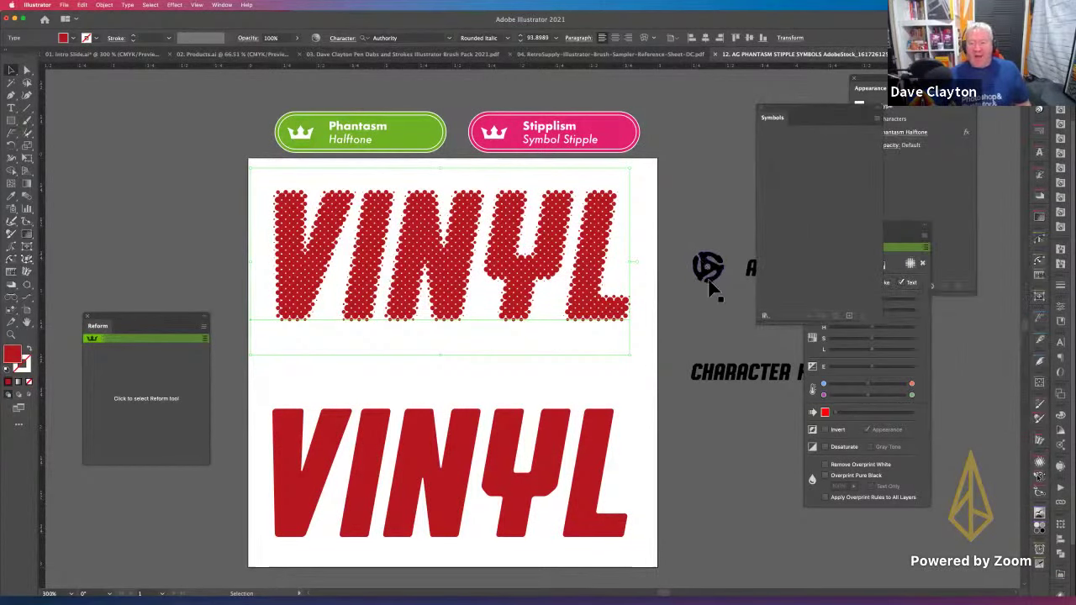
{"action": "left_click_drag", "start_coordinate": [709, 266], "coordinate": [701, 205]}
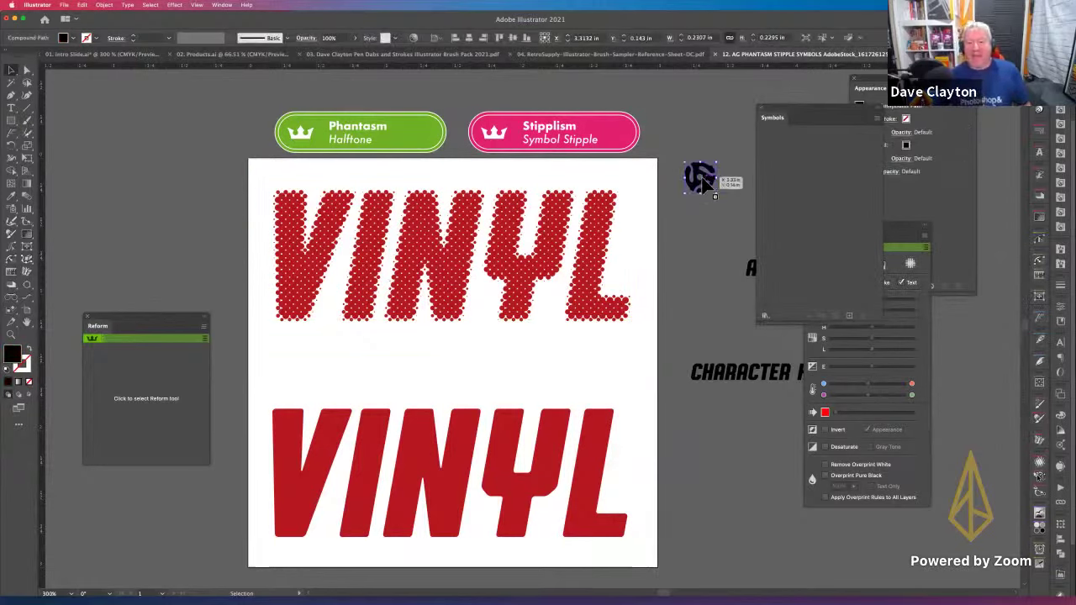
{"action": "left_click_drag", "start_coordinate": [713, 178], "coordinate": [793, 163]}
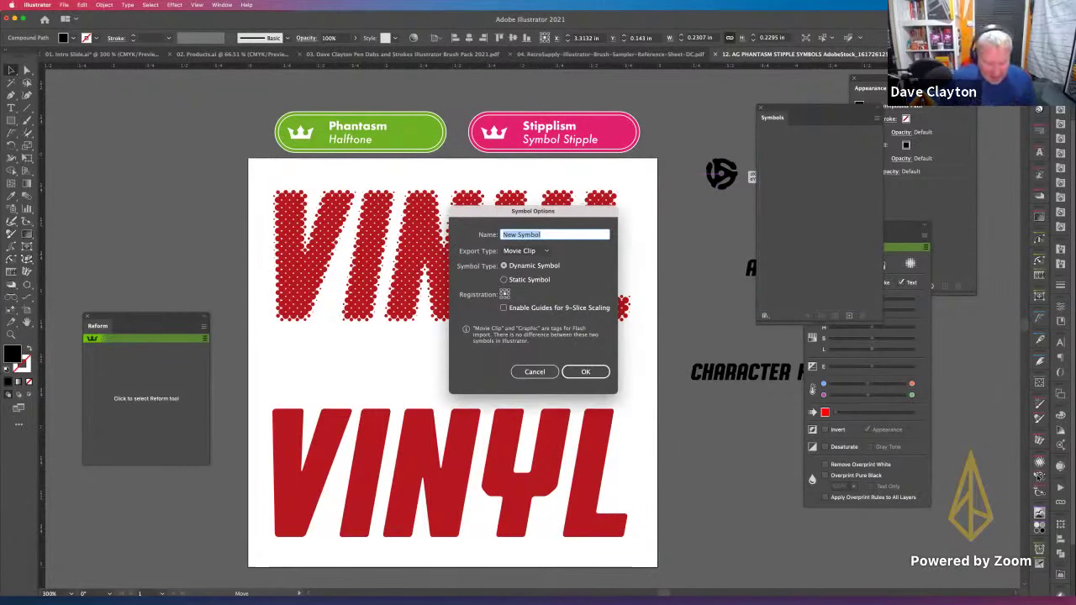
{"action": "type", "text": "SPINDLE"}
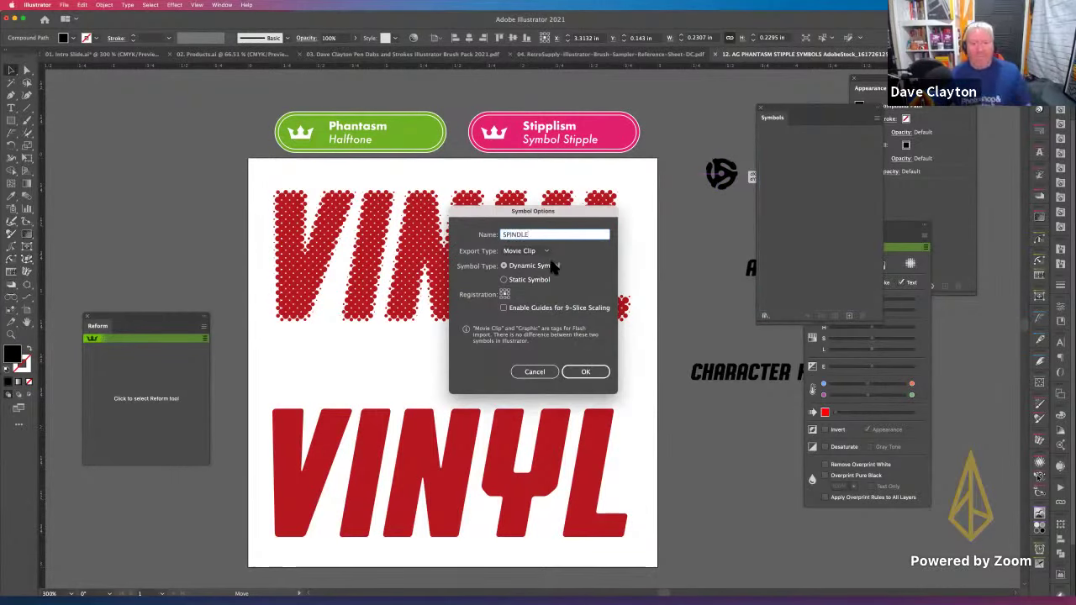
{"action": "left_click", "coordinate": [538, 251]}
{"action": "left_click", "coordinate": [528, 267]}
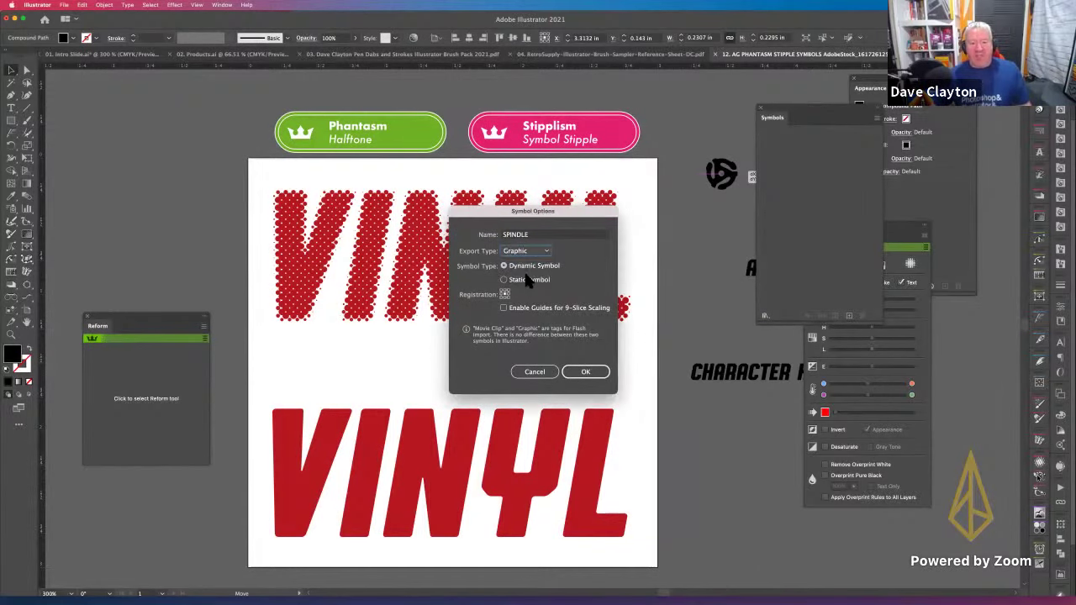
{"action": "left_click", "coordinate": [586, 371]}
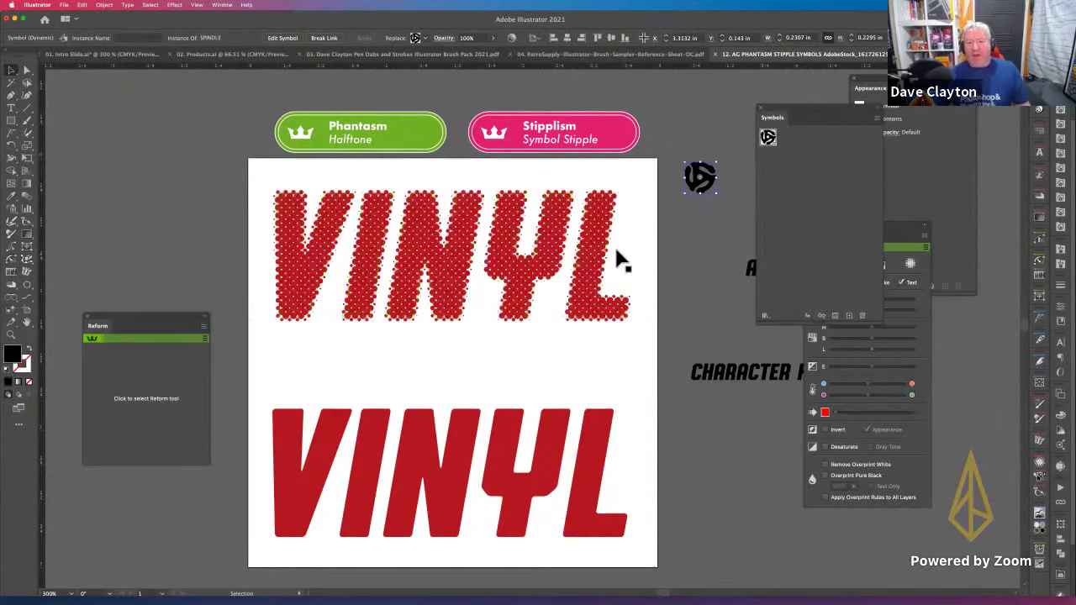
Step: Reopen the upper VINYL text's Phantasm Halftone effect and use the SPINDLE symbol as a colorized dot shape
{"action": "left_click", "coordinate": [875, 87]}
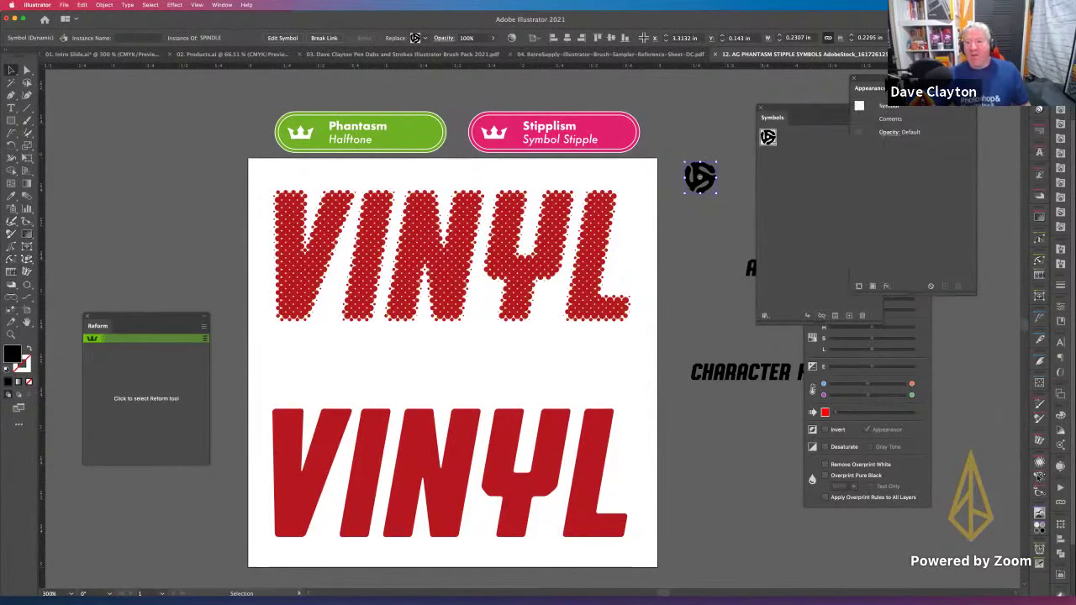
{"action": "left_click", "coordinate": [579, 269]}
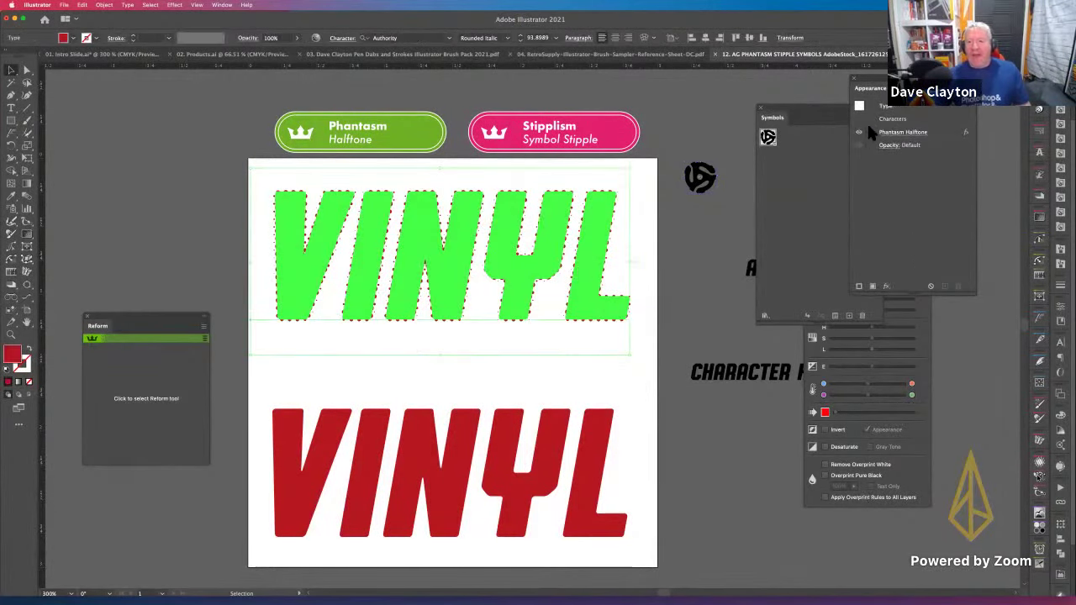
{"action": "left_click", "coordinate": [898, 133]}
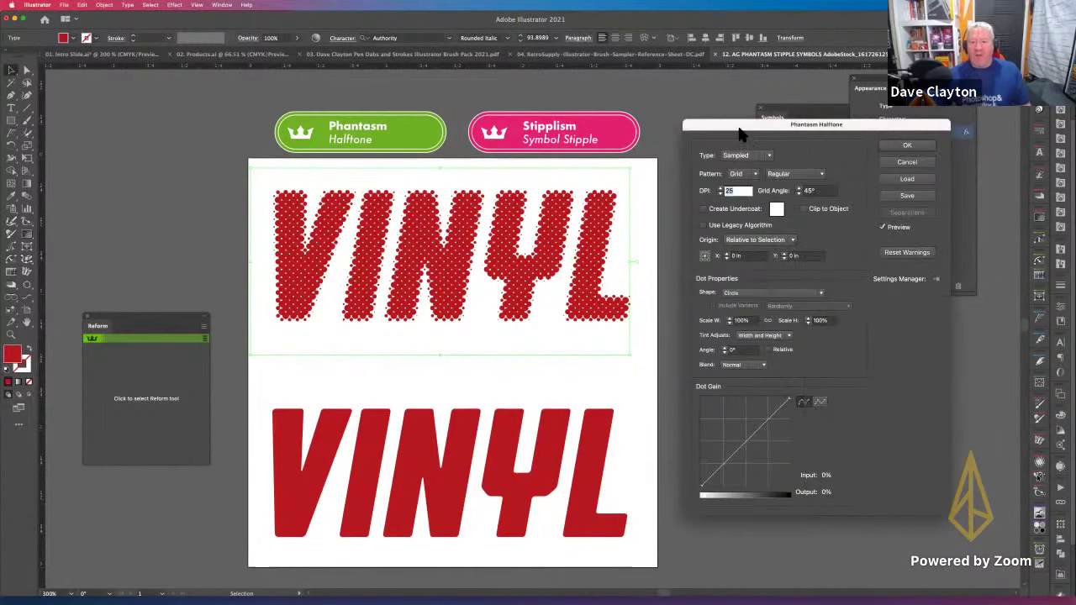
{"action": "left_click_drag", "start_coordinate": [739, 133], "coordinate": [814, 129]}
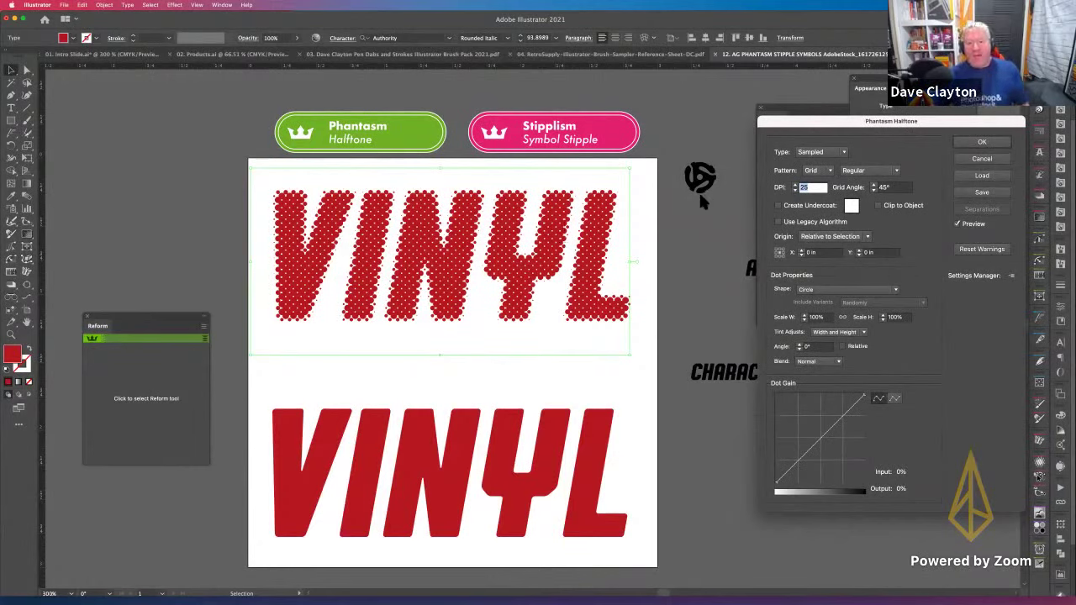
{"action": "left_click", "coordinate": [896, 289]}
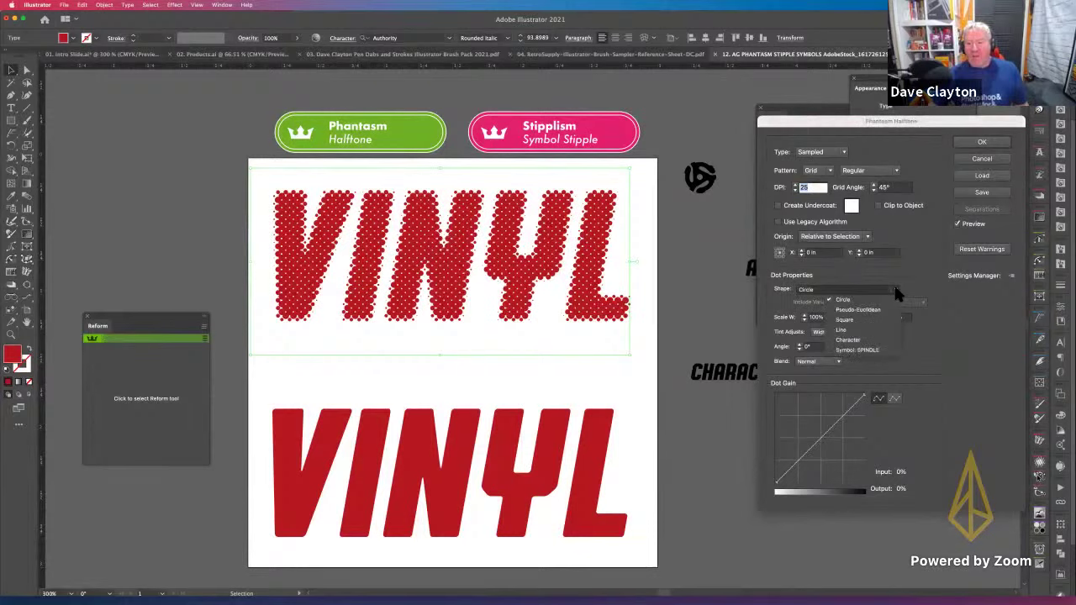
{"action": "left_click", "coordinate": [859, 350]}
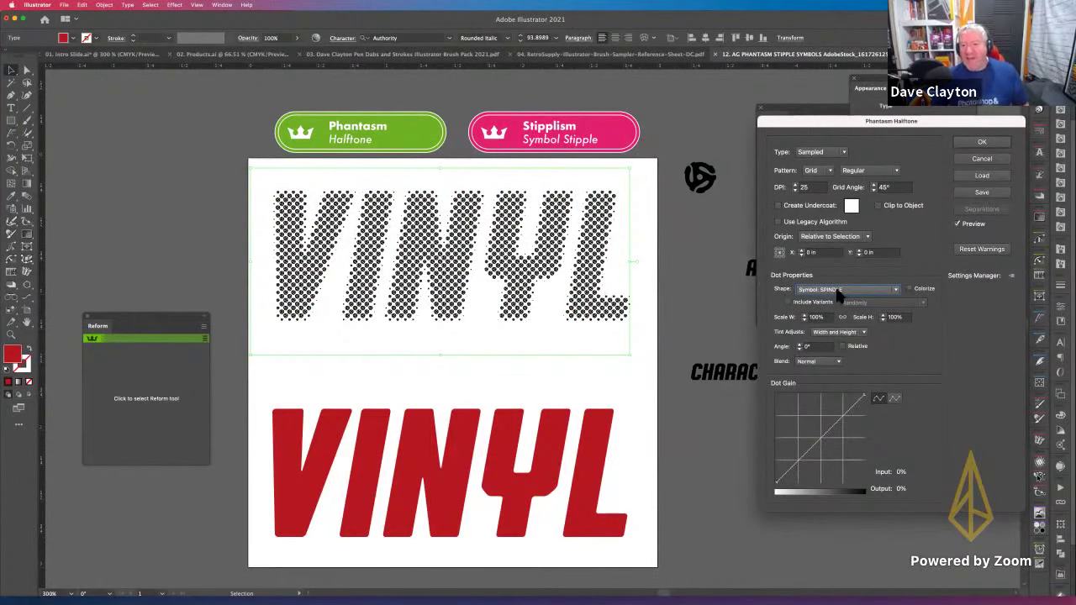
{"action": "left_click", "coordinate": [909, 289]}
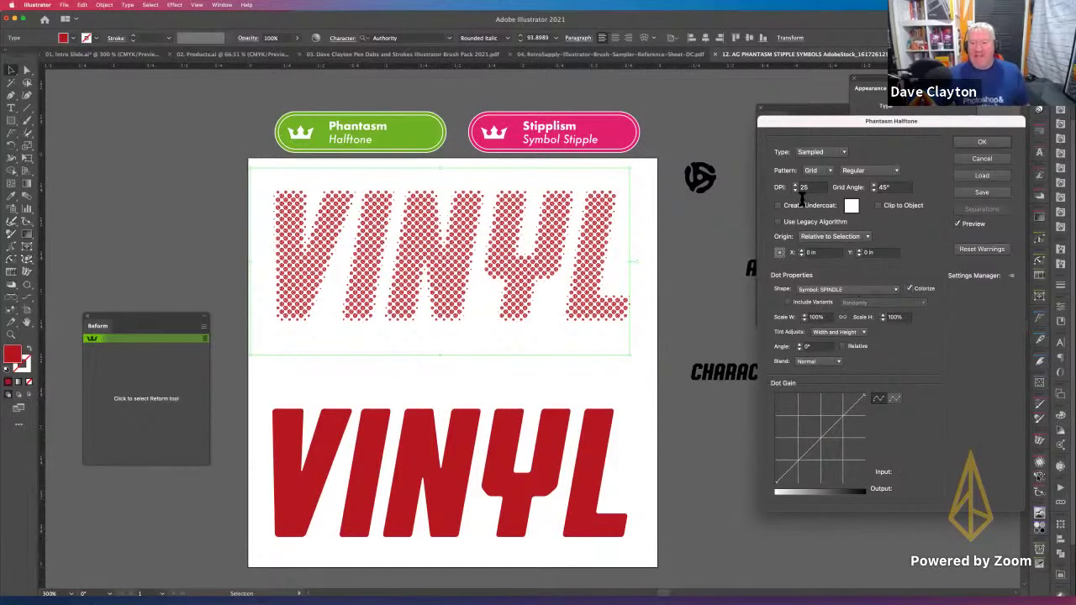
Step: Set the halftone to 35 DPI, lower its dot gain curve to about 57 input and 44 output, and apply it
{"action": "double_click", "coordinate": [807, 189]}
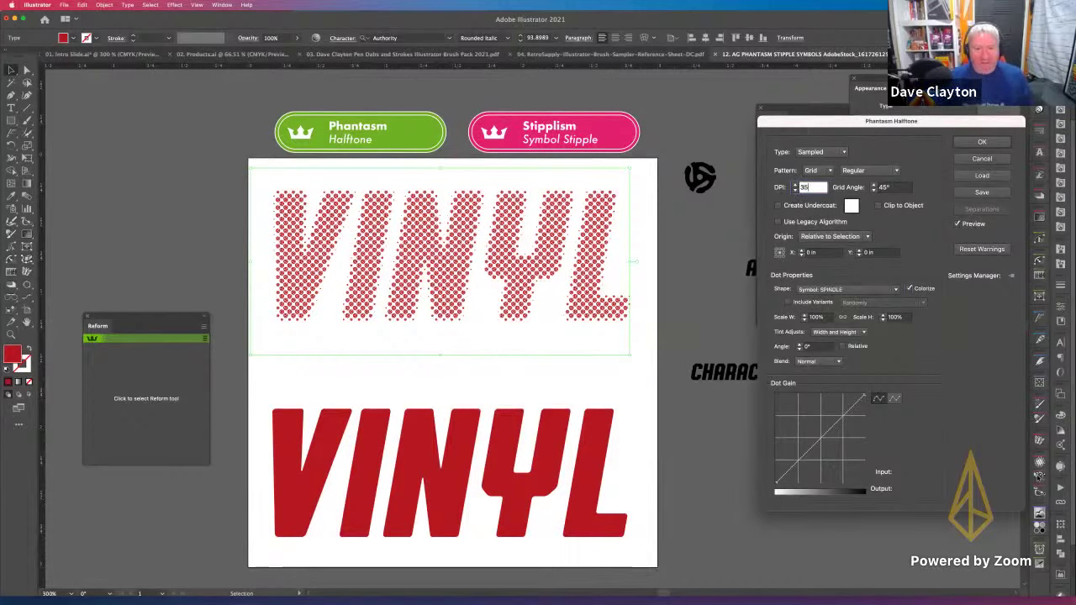
{"action": "key", "text": "Tab"}
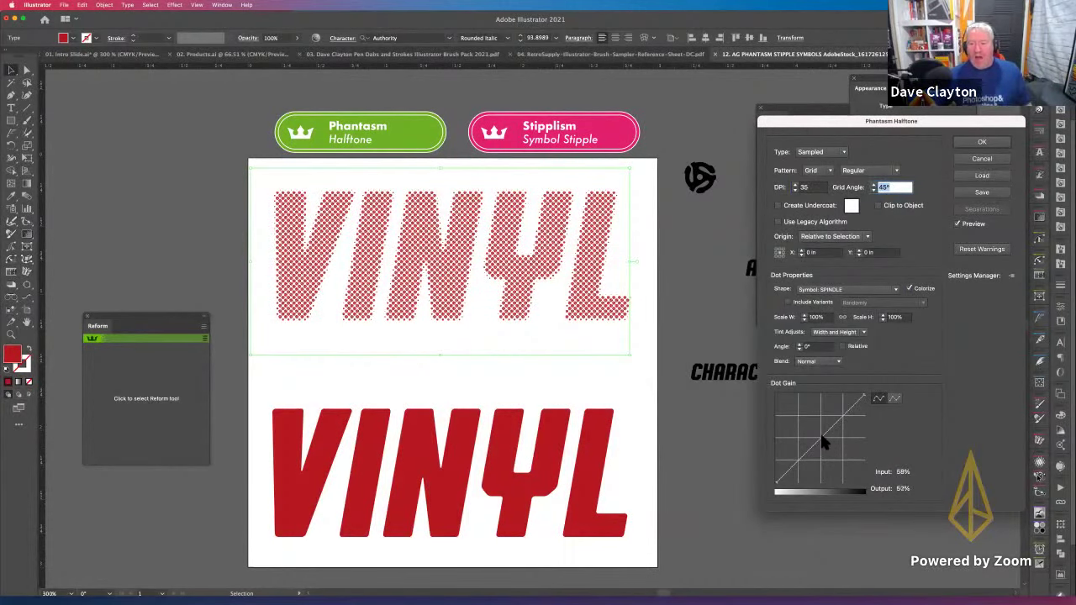
{"action": "mouse_move", "coordinate": [822, 437]}
{"action": "left_mouse_down"}
{"action": "mouse_move", "coordinate": [813, 430]}
{"action": "mouse_move", "coordinate": [828, 443]}
{"action": "left_mouse_up"}
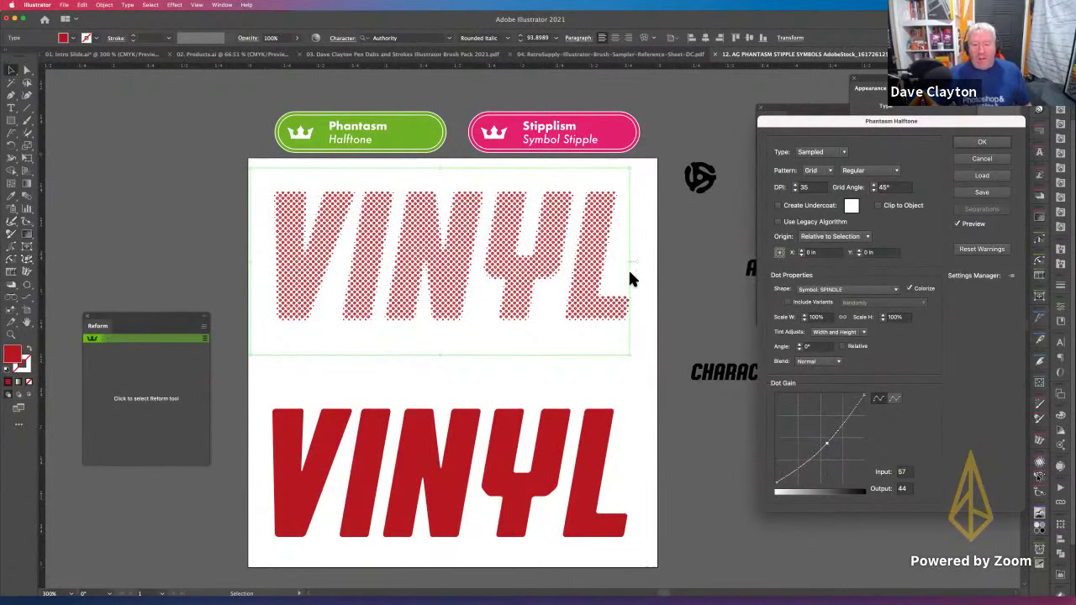
{"action": "left_click", "coordinate": [976, 142]}
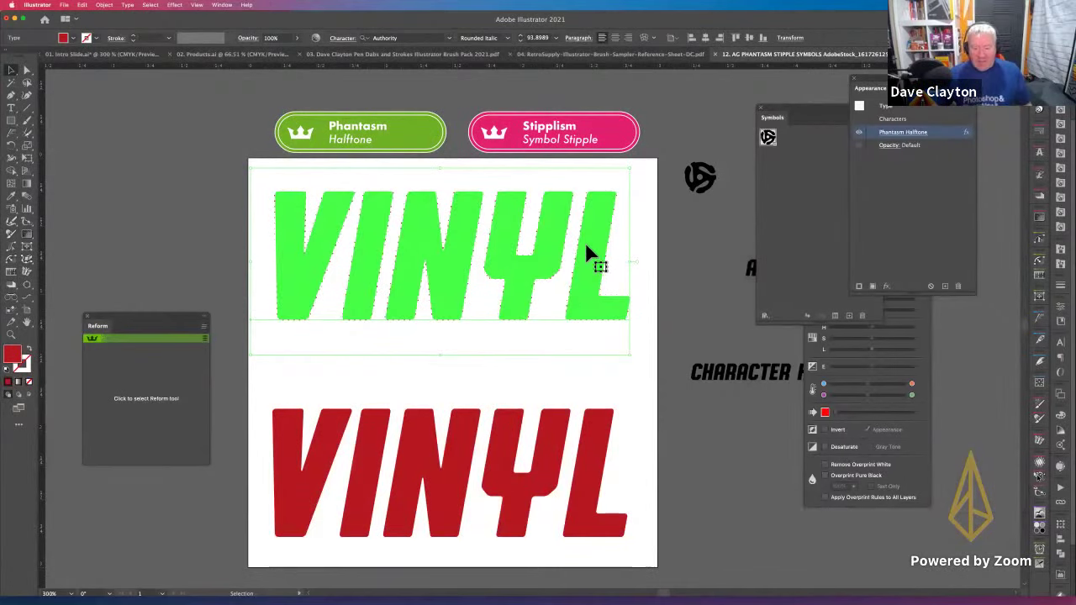
Step: Deselect the upper VINYL text and examine the SPINDLE symbol dots of its halftone up close around the Y and L
{"action": "left_click", "coordinate": [598, 365]}
{"action": "key", "text": "a"}
{"action": "key", "text": "super+equal"}
{"action": "key", "text": "super+equal"}
{"action": "key", "text": "super+equal"}
{"action": "key", "text": "super+equal"}
{"action": "key", "text": "super+equal"}
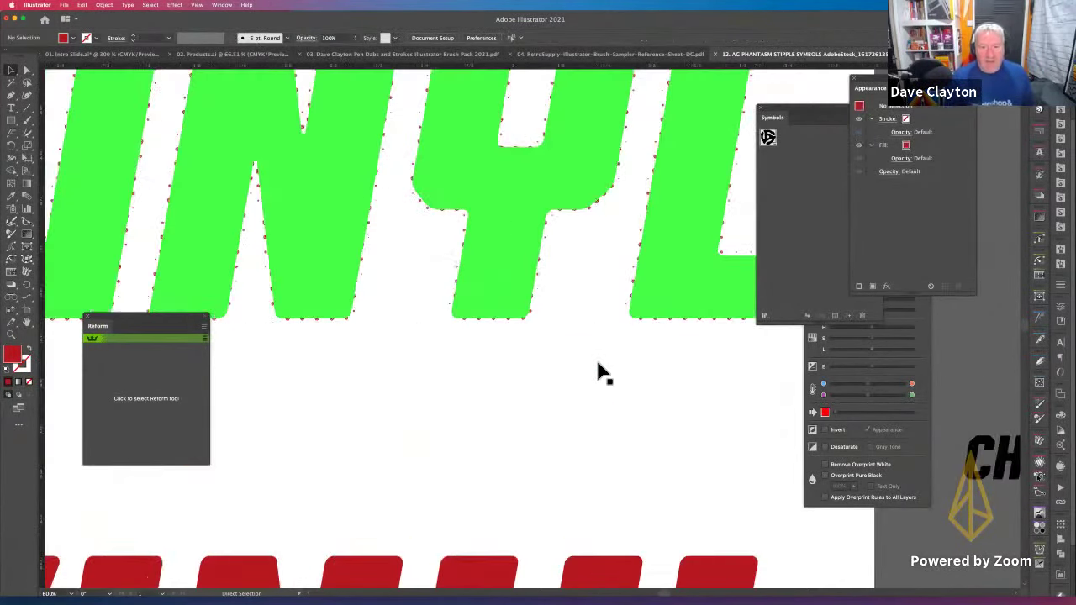
{"action": "scroll", "coordinate": [538, 319], "scroll_direction": "up", "scroll_amount": 3}
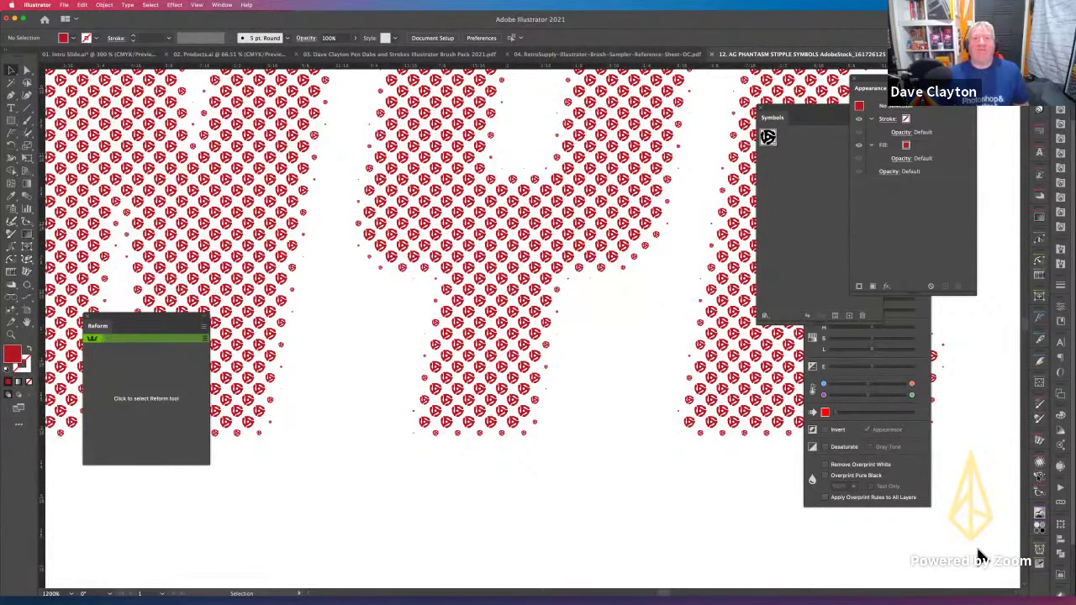
{"action": "key", "text": "ctrl+z"}
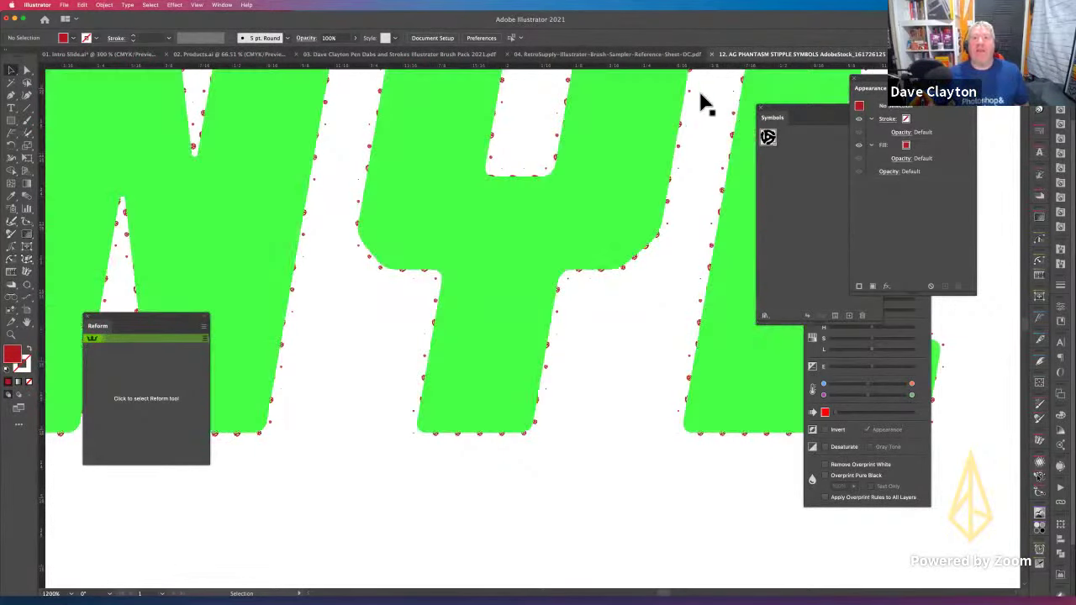
{"action": "key", "text": "Tab"}
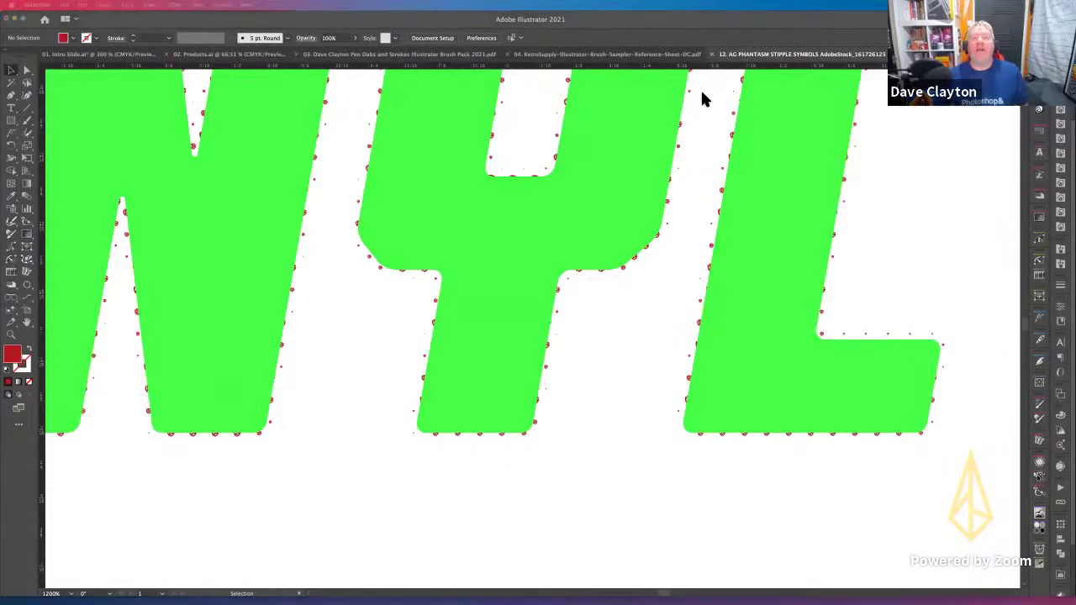
Step: Switch to the closing document with the thank-you speech bubbles and fit its artboard to the window
{"action": "key", "text": "Tab"}
{"action": "key", "text": "ctrl+shift+z"}
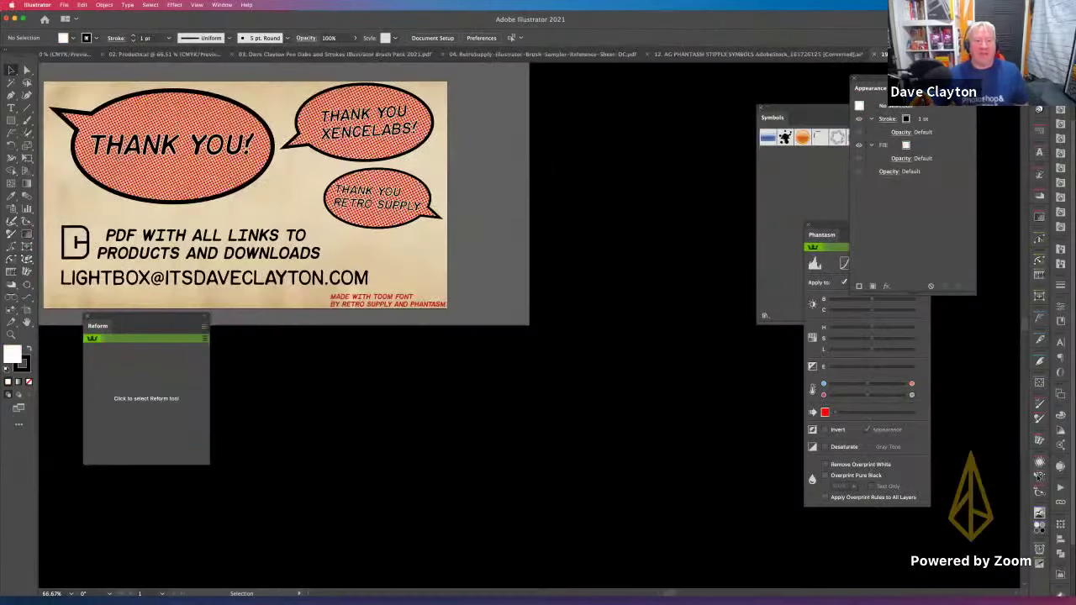
{"action": "key", "text": "ctrl+Tab"}
{"action": "key", "text": "ctrl+0"}
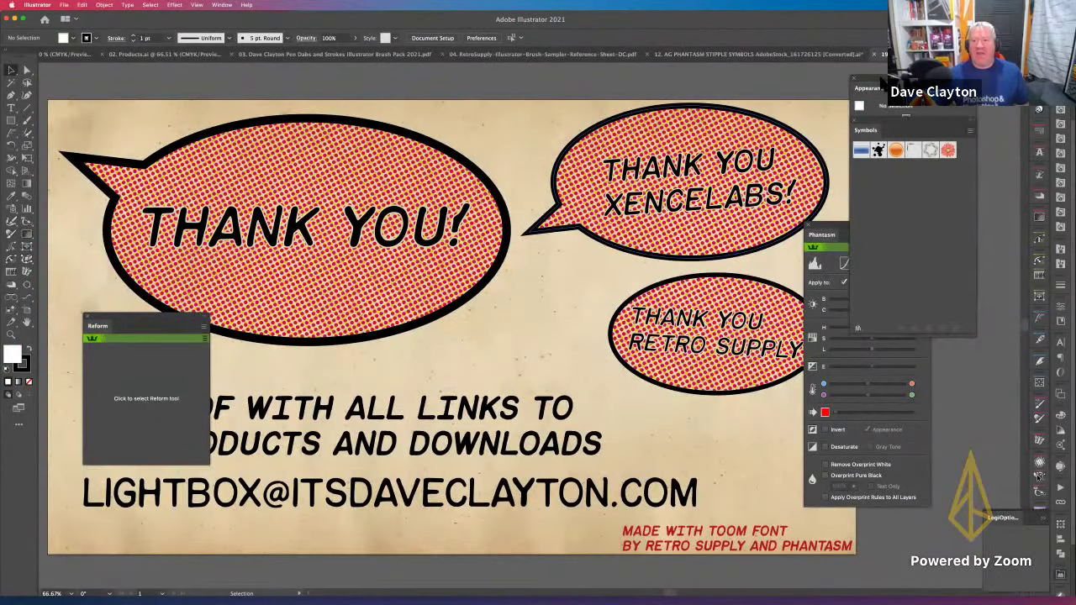